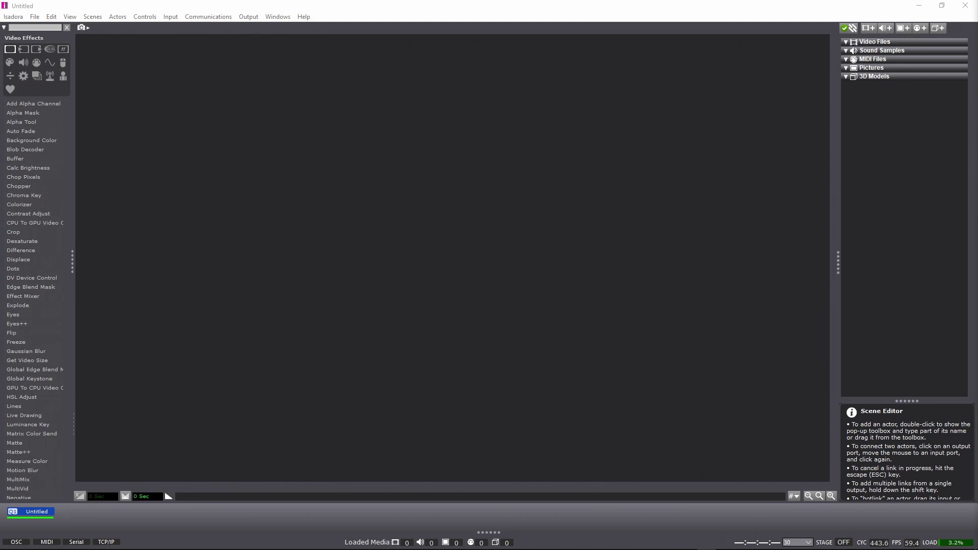
Show the stage preview and add a Text Draw actor near the upper middle of the scene.
key(ctrl+shift+g)
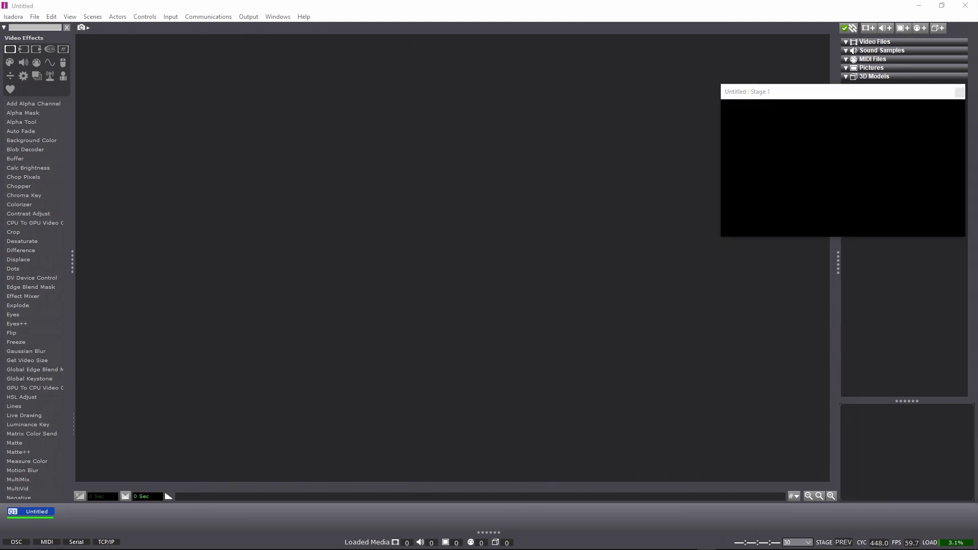
double_click(297, 200)
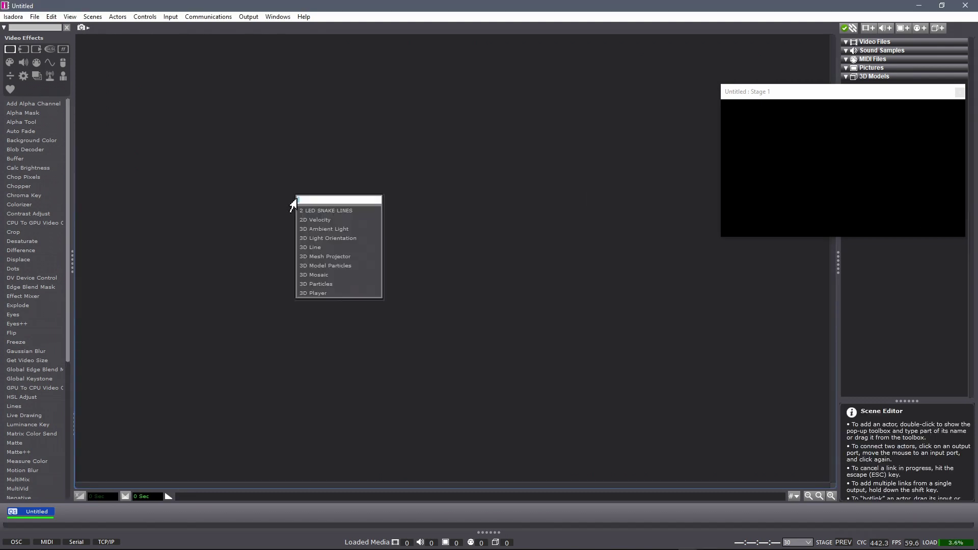
text(text draw)
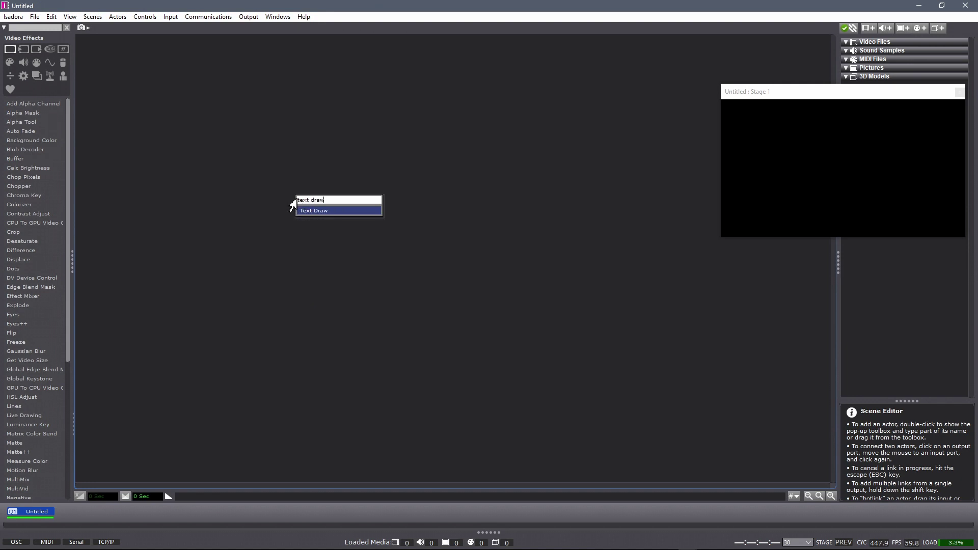
key(Return)
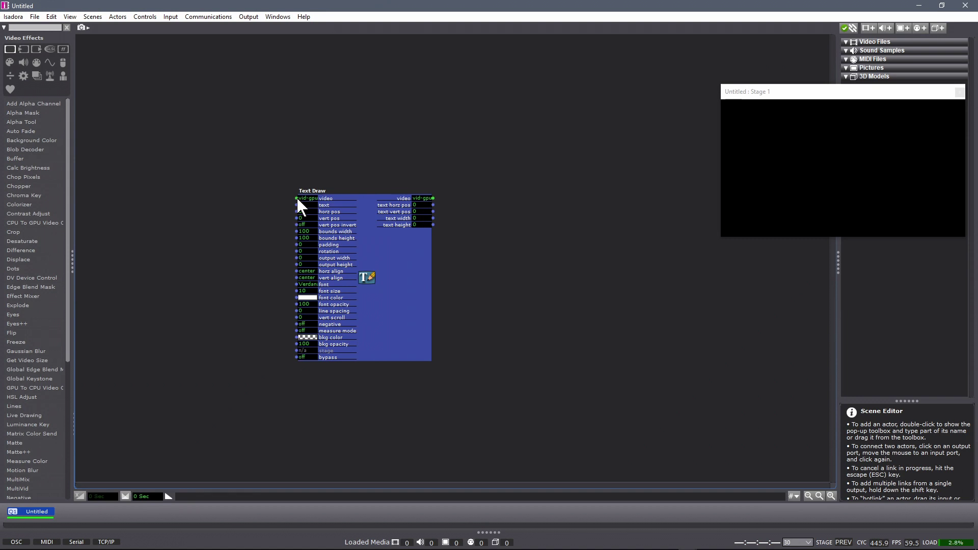
mouse_move(393, 248)
mouse_down()
mouse_move(472, 203)
mouse_move(467, 156)
mouse_move(487, 151)
mouse_up()
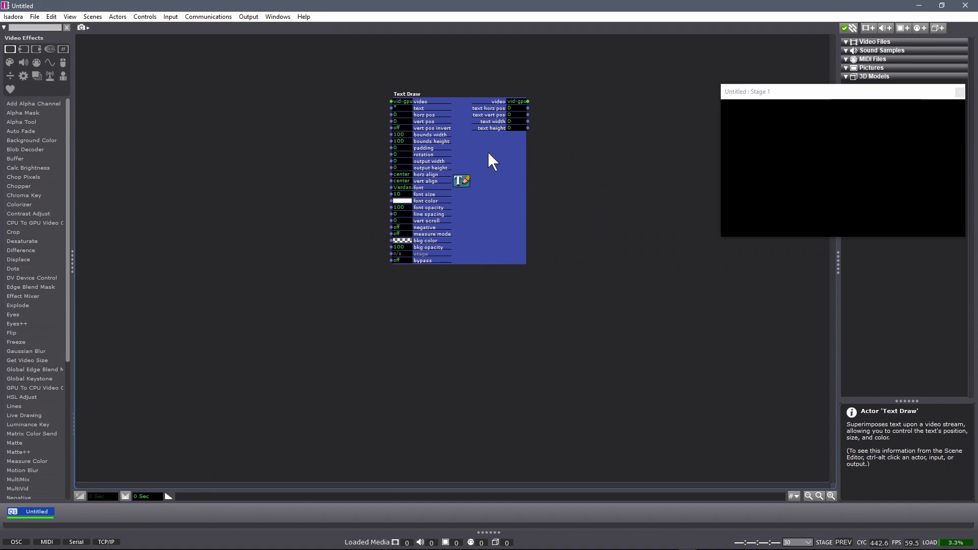
Add a Projector actor beside Text Draw and link Text Draw's video output to the Projector's video input.
double_click(598, 169)
text(proj)
key(Return)
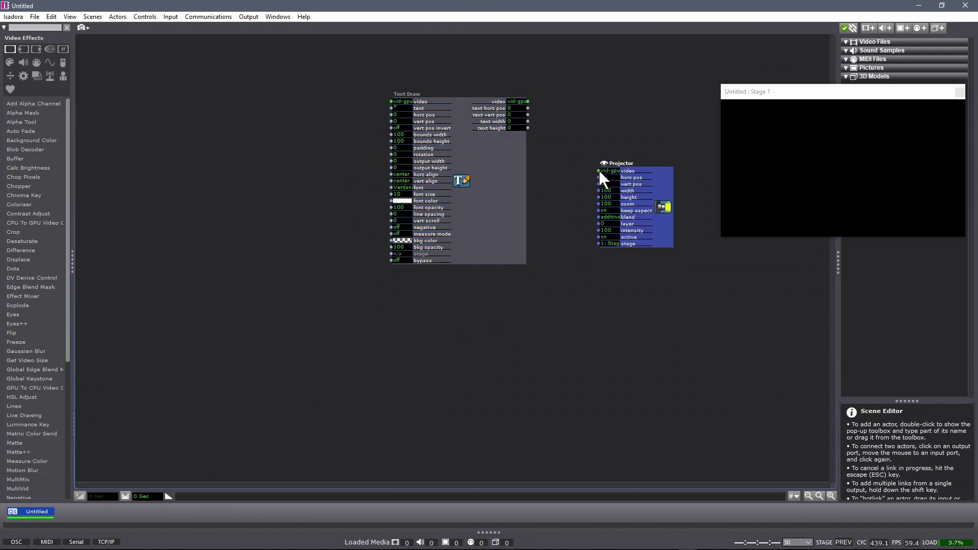
mouse_move(648, 176)
mouse_down()
mouse_move(637, 133)
mouse_move(595, 111)
mouse_move(639, 113)
mouse_up()
drag(528, 101, 576, 101)
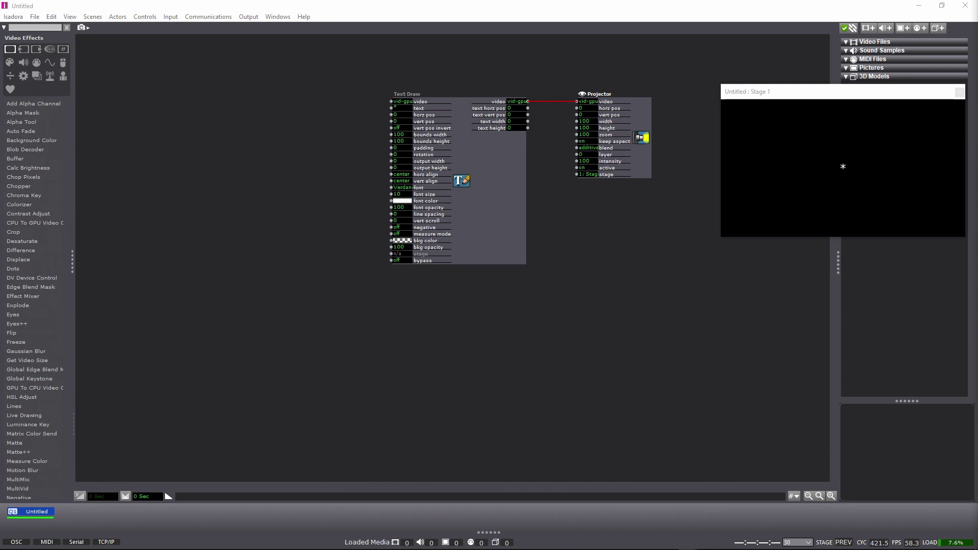
Paste the copied Text and Javascript actors, place them before Text Draw, and link Javascript's line output to Text Draw's text input.
click(130, 67)
key(ctrl+v)
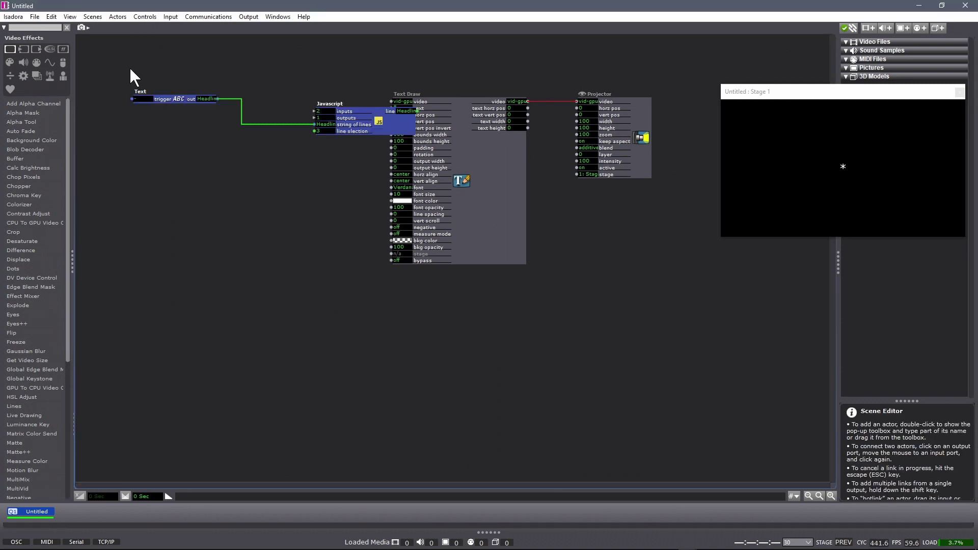
mouse_move(382, 125)
mouse_down()
mouse_move(331, 124)
mouse_move(334, 93)
mouse_move(323, 106)
mouse_move(325, 89)
mouse_move(392, 108)
mouse_up()
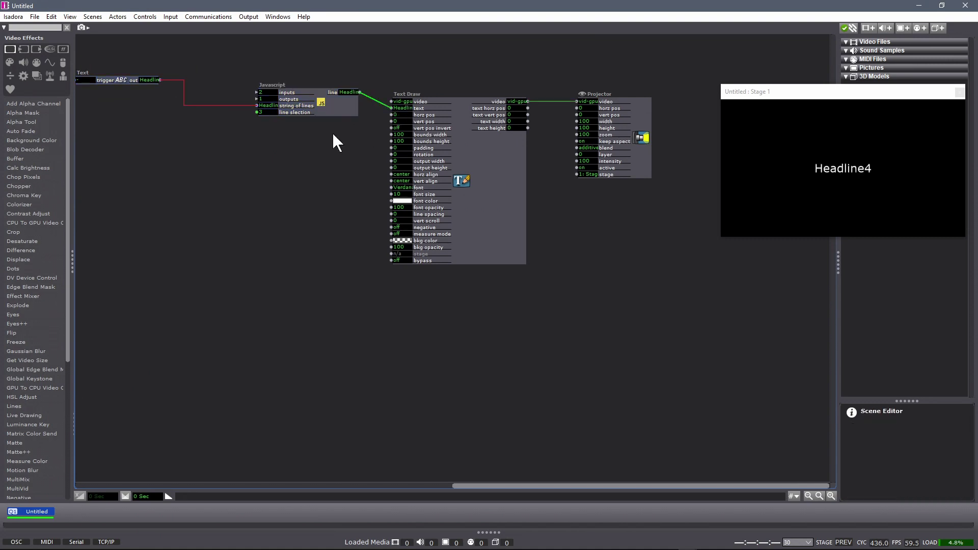
drag(320, 101, 287, 102)
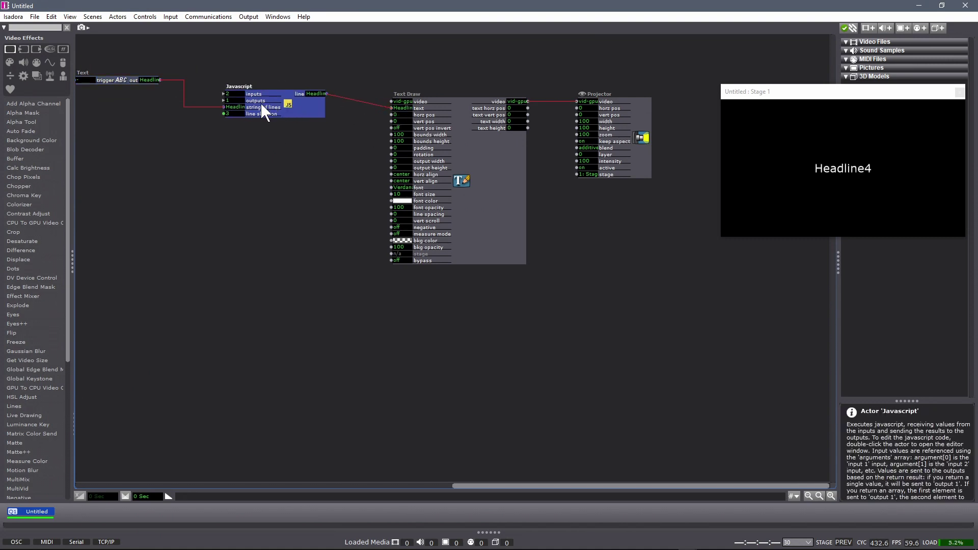
Review the Text actor's headline list and the Javascript actor's script, trying line selection 1 in between.
click(118, 80)
double_click(117, 79)
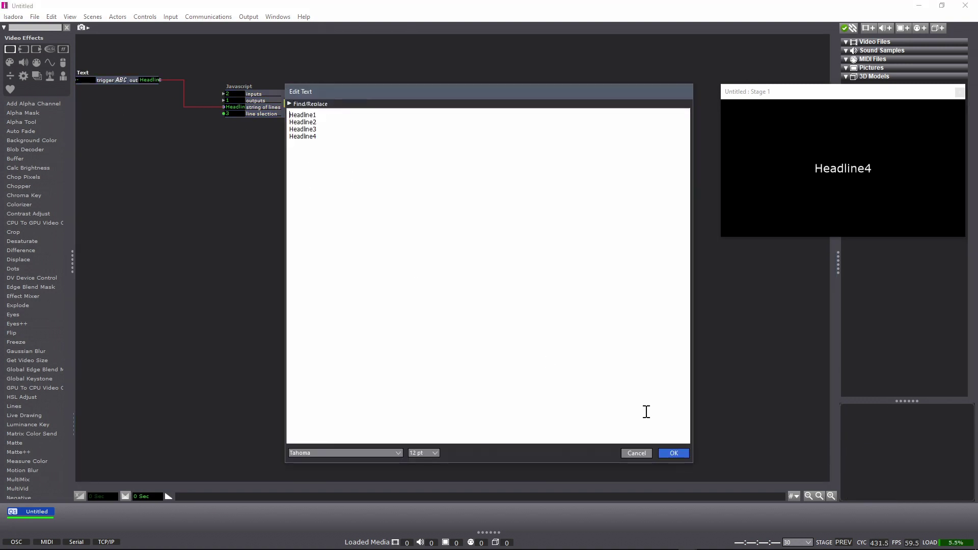
click(672, 455)
scroll(233, 113, down, 2)
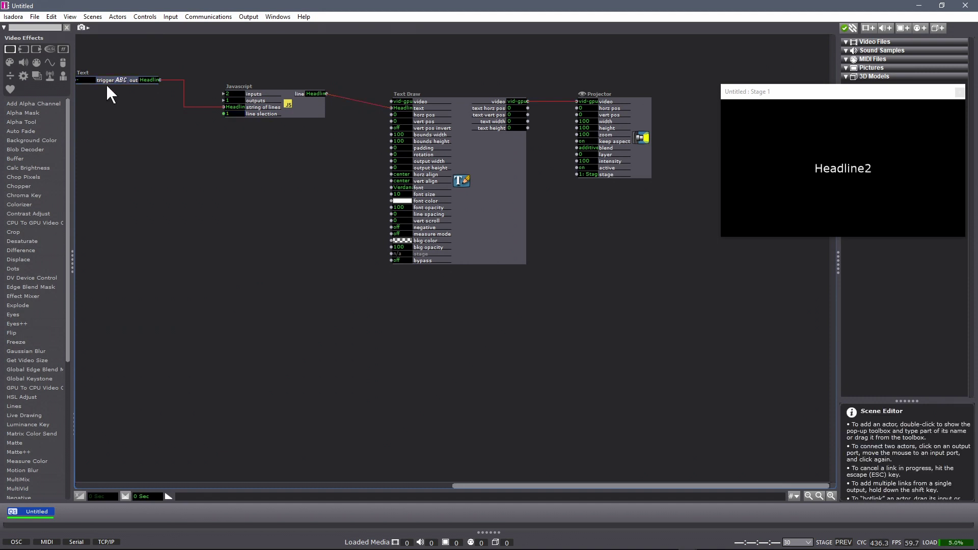
double_click(288, 103)
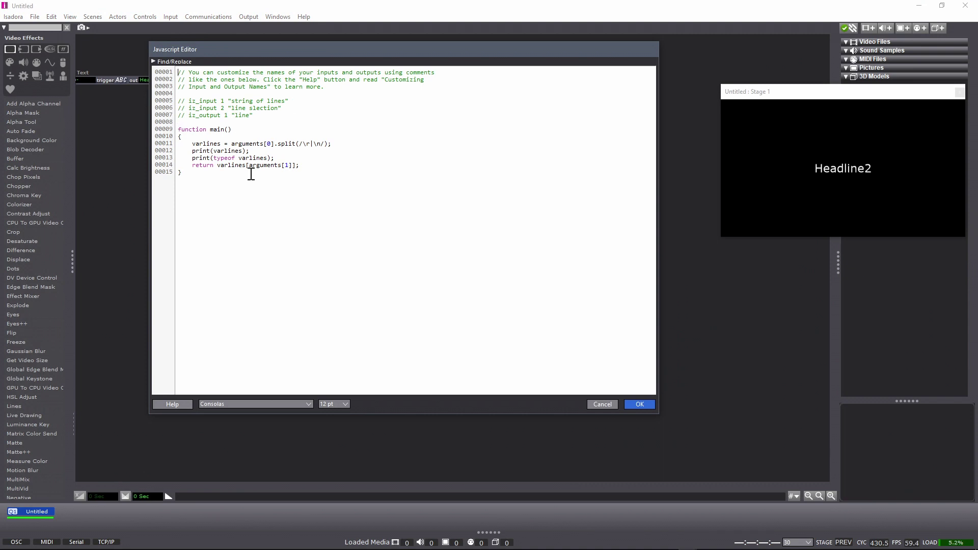
click(644, 402)
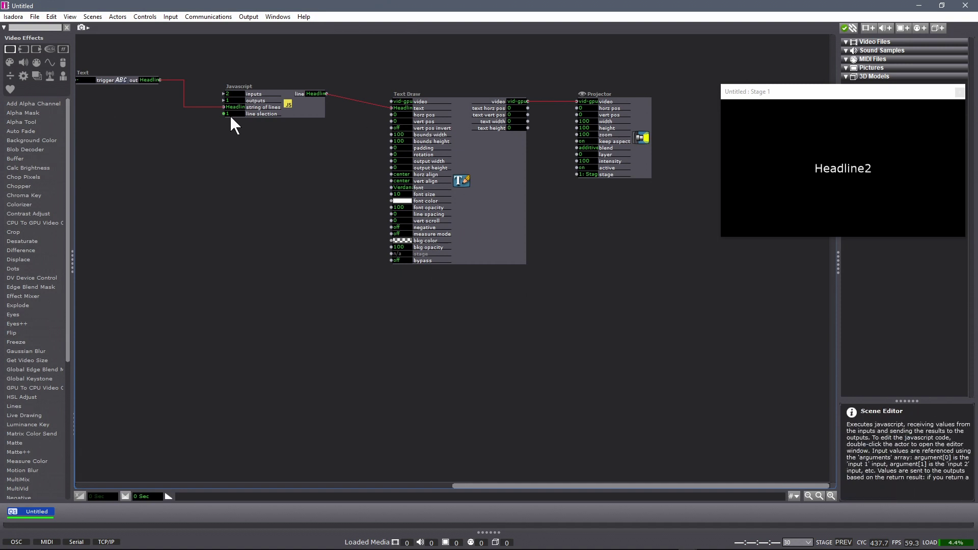
Set the Javascript line selection to 0 and Text Draw's horz pos to -35.9 and vert pos to -34.1.
drag(231, 113, 231, 116)
mouse_move(405, 115)
mouse_down()
mouse_move(405, 138)
mouse_move(405, 102)
mouse_move(399, 156)
mouse_up()
click(405, 121)
click(397, 114)
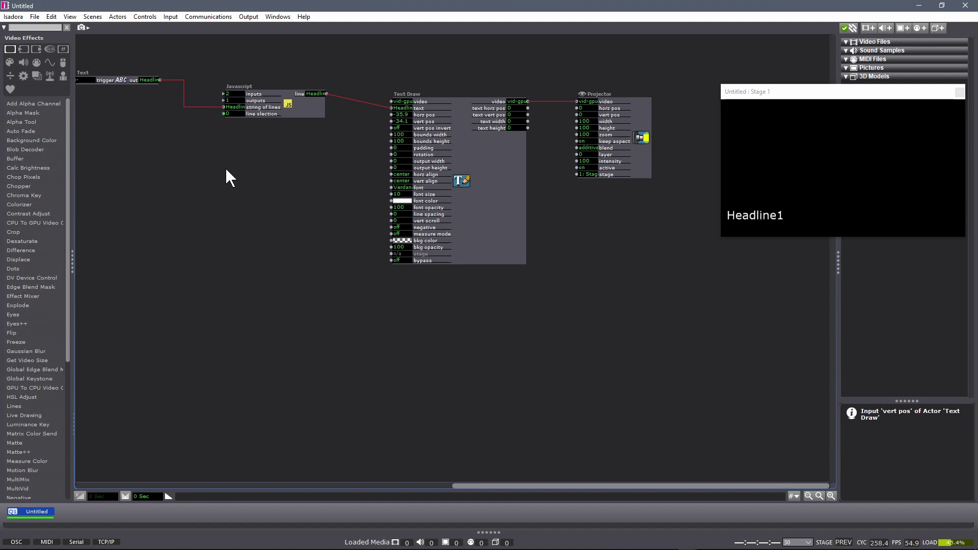
Add an Envelope Generator actor below the Text actor and place a duplicate directly beneath it.
double_click(123, 190)
text(envel)
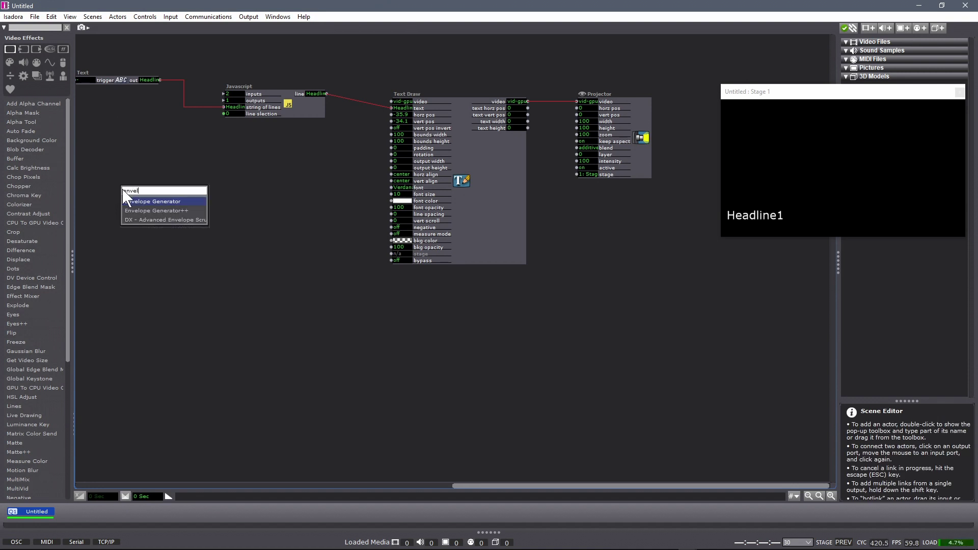
key(Return)
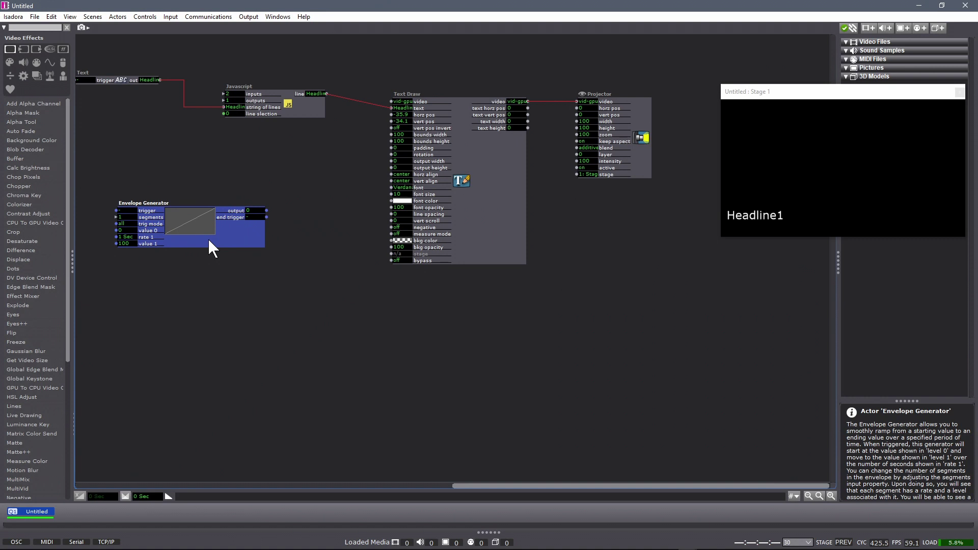
drag(215, 240, 230, 286)
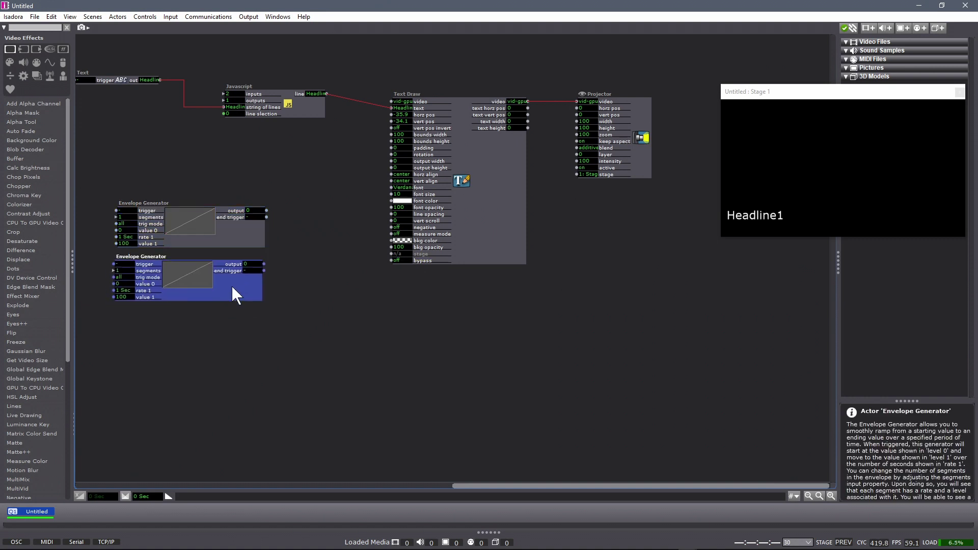
Link the first Envelope Generator's end trigger to the second one's trigger, then align the two actors and move them together.
click(266, 217)
click(114, 264)
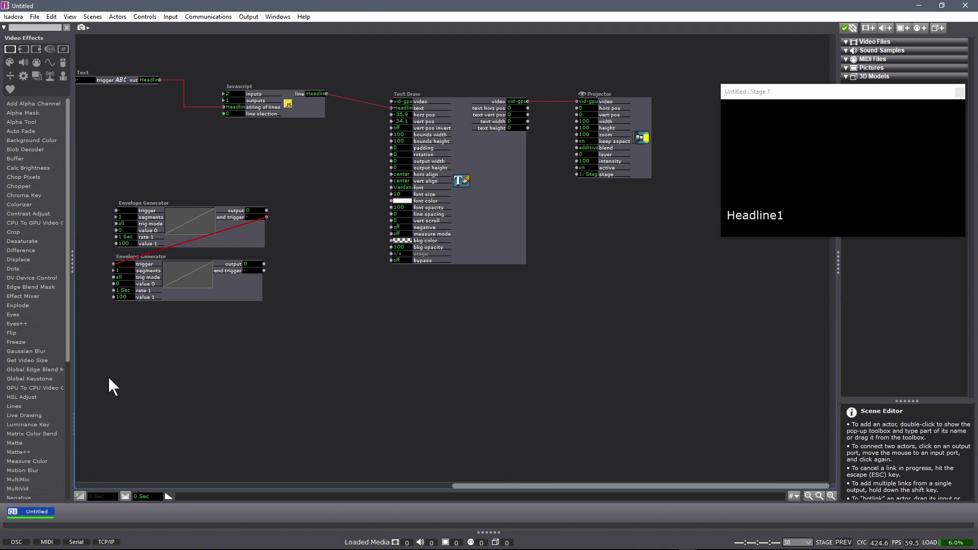
click(222, 292)
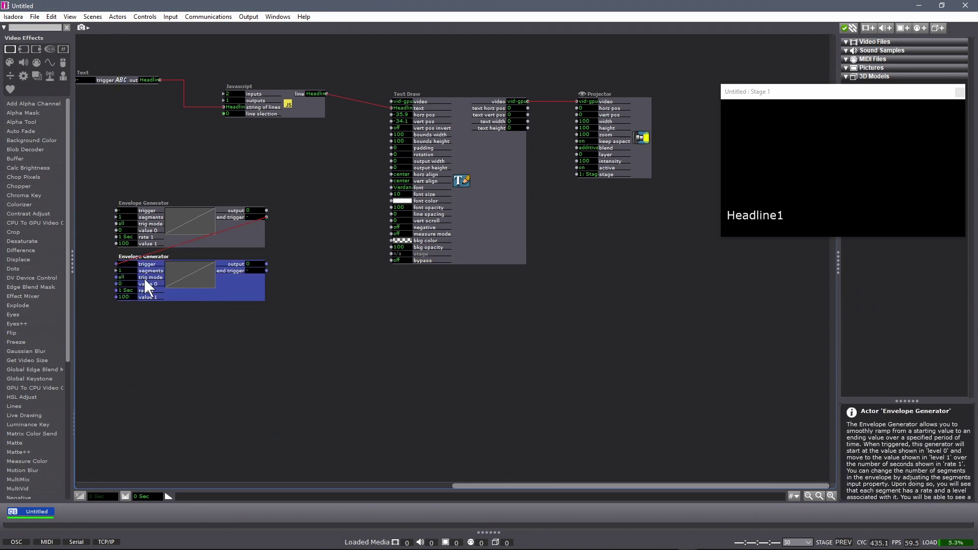
click(293, 243)
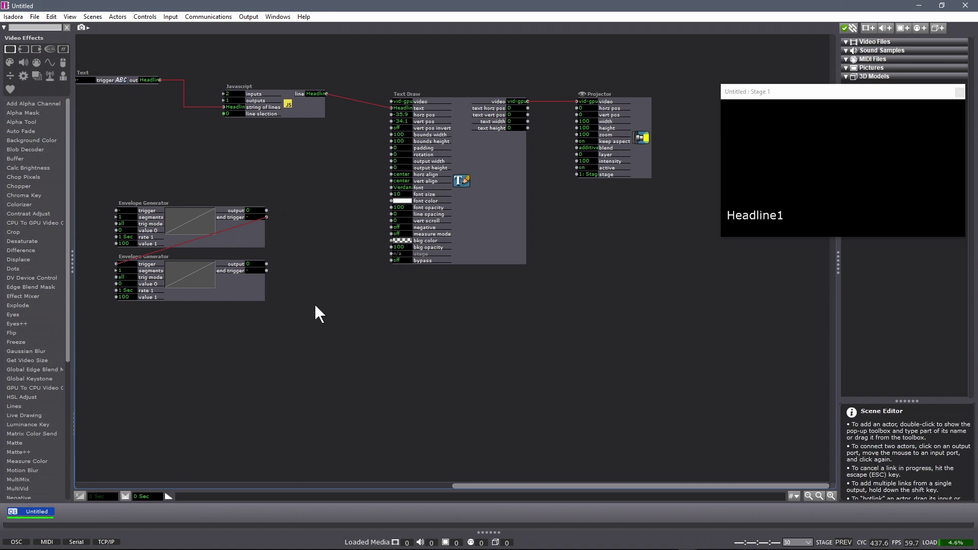
drag(304, 301, 212, 232)
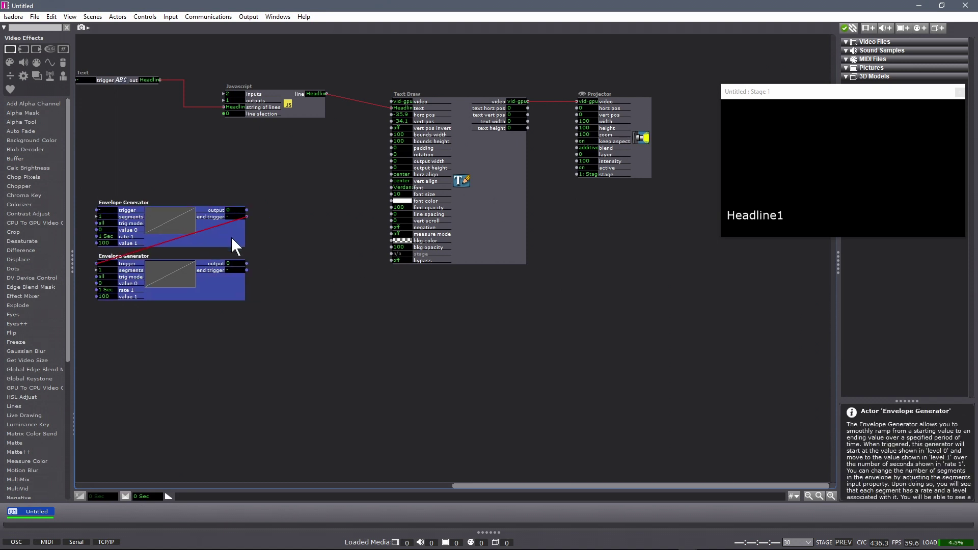
click(325, 283)
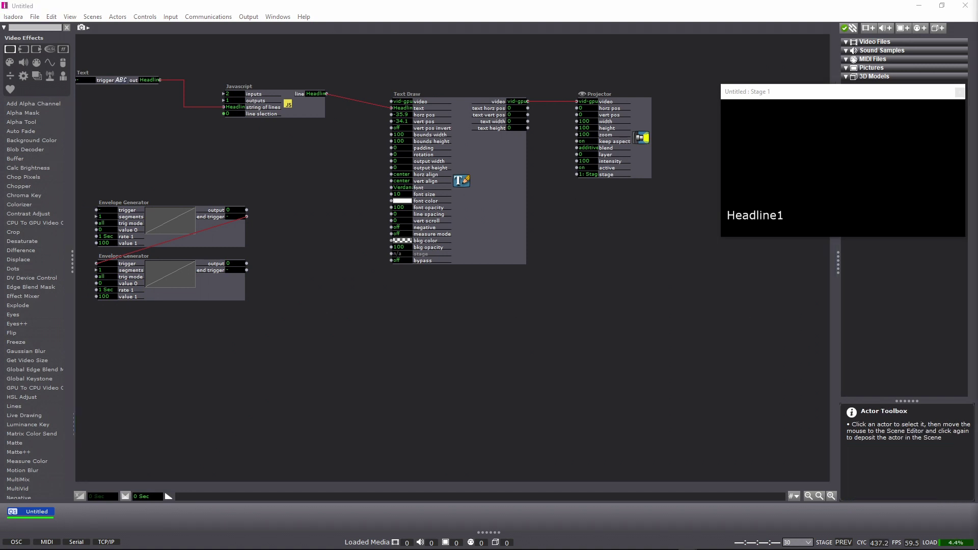
Paste the two copied Limit-Scale Value actors beside the Envelope Generators and shift Text Draw and Projector to make room.
click(302, 332)
key(ctrl+v)
mouse_move(393, 266)
mouse_down()
mouse_move(334, 251)
mouse_move(333, 229)
mouse_up()
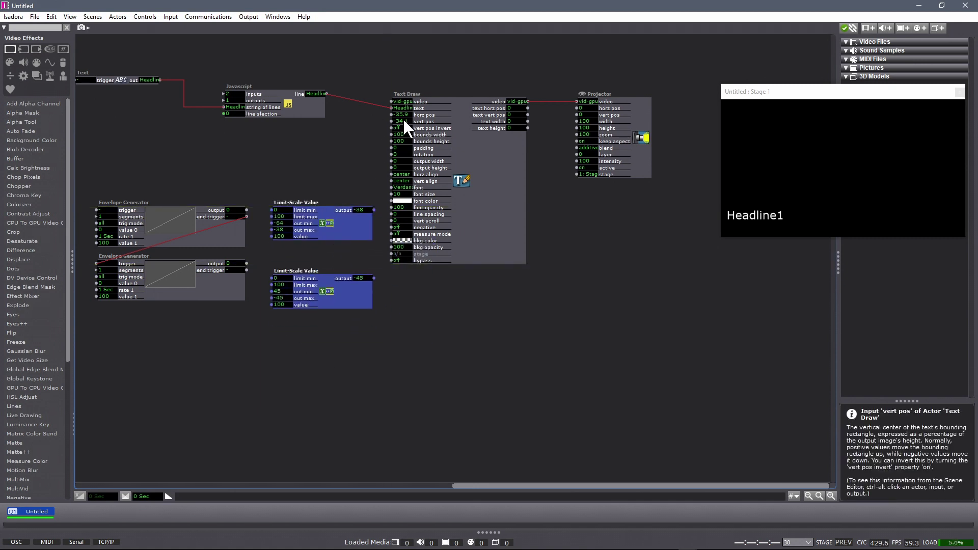
click(407, 320)
mouse_move(643, 219)
mouse_down()
mouse_move(505, 137)
mouse_move(506, 152)
mouse_move(580, 143)
mouse_up()
Link each Envelope Generator's output to the value input of its neighbouring Limit-Scale Value actor and trigger the first envelope.
click(255, 247)
click(247, 210)
click(272, 237)
click(247, 264)
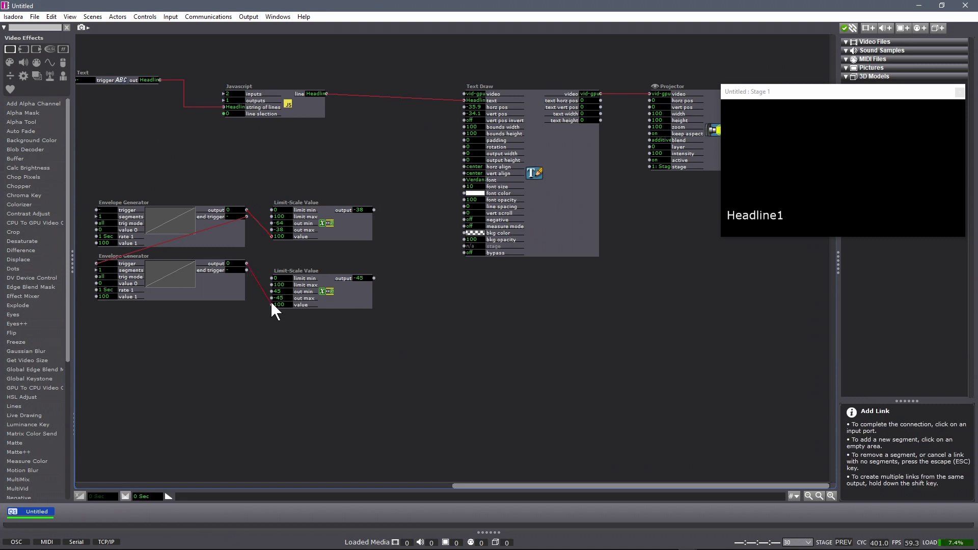
click(272, 305)
click(103, 210)
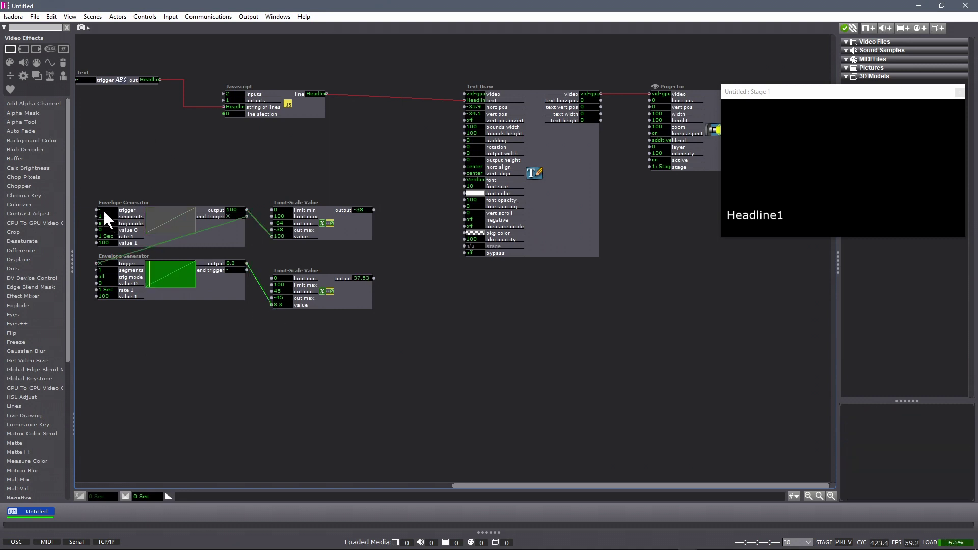
Link the upper Limit-Scale Value output to Text Draw's horz pos and the lower one to vert pos, then trigger the animation.
click(374, 210)
click(464, 107)
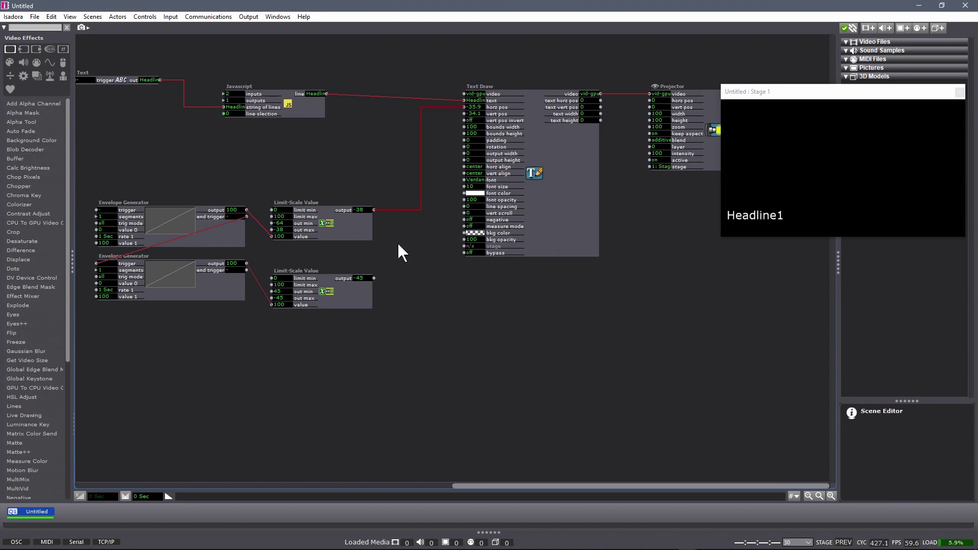
click(374, 278)
click(431, 277)
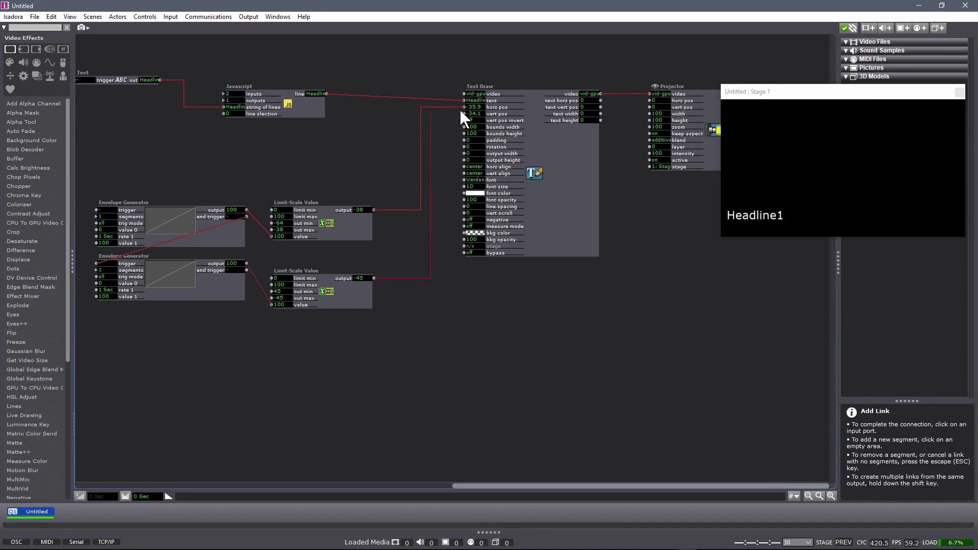
click(464, 114)
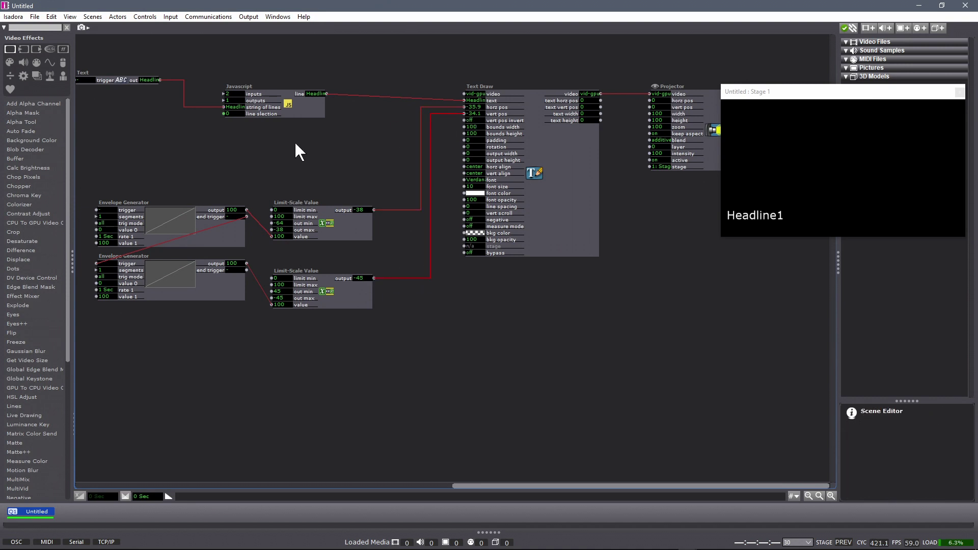
click(105, 210)
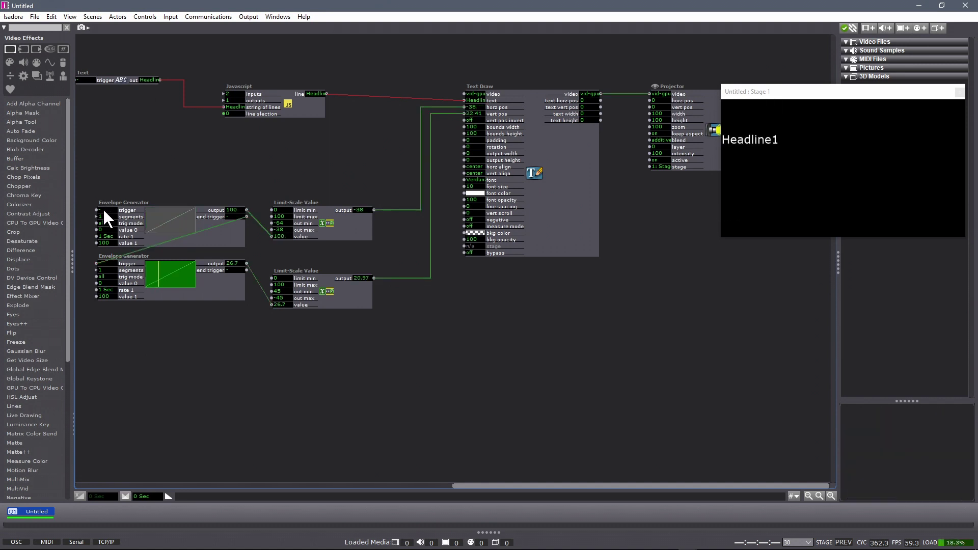
click(103, 210)
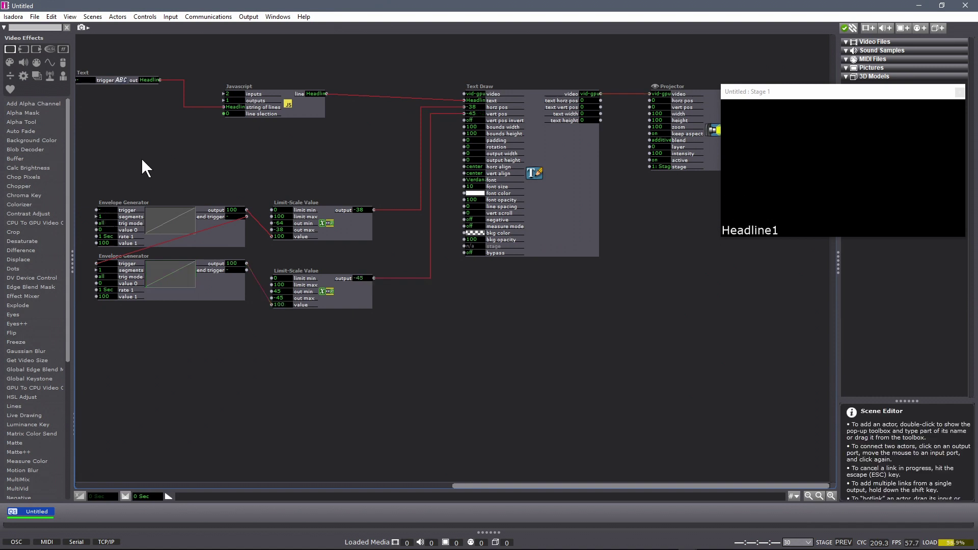
Add a Trigger Value actor above the Limit-Scale Value actors and set its value to 45.
double_click(192, 162)
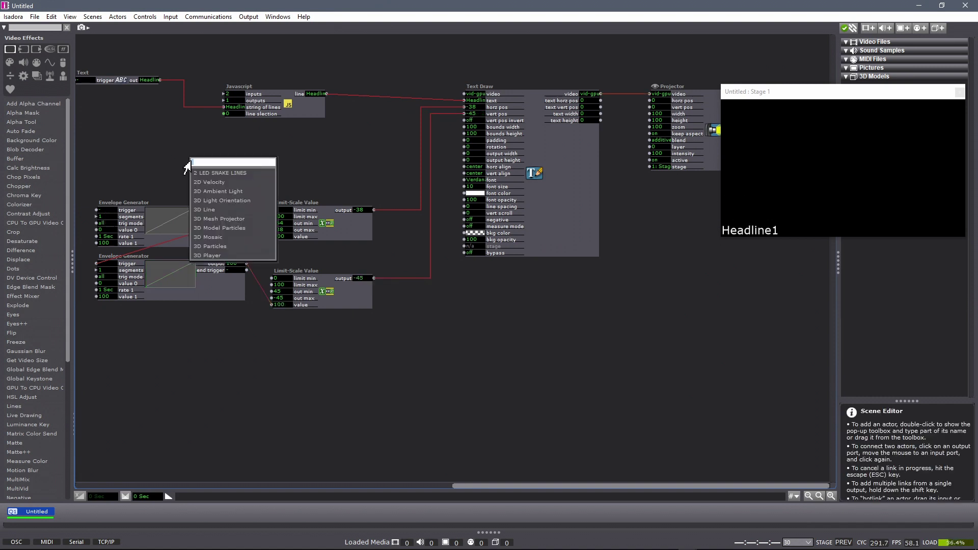
text(trigger)
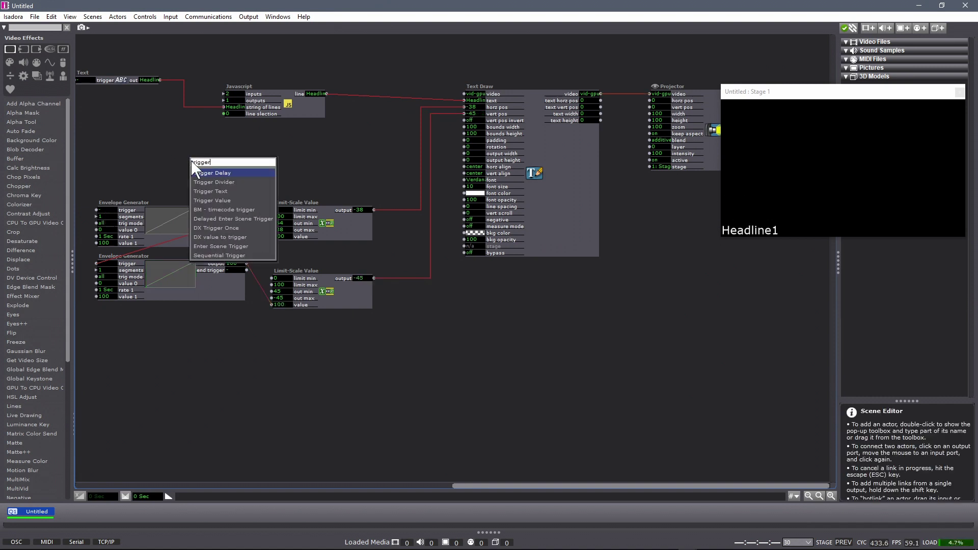
click(206, 199)
drag(209, 164, 244, 171)
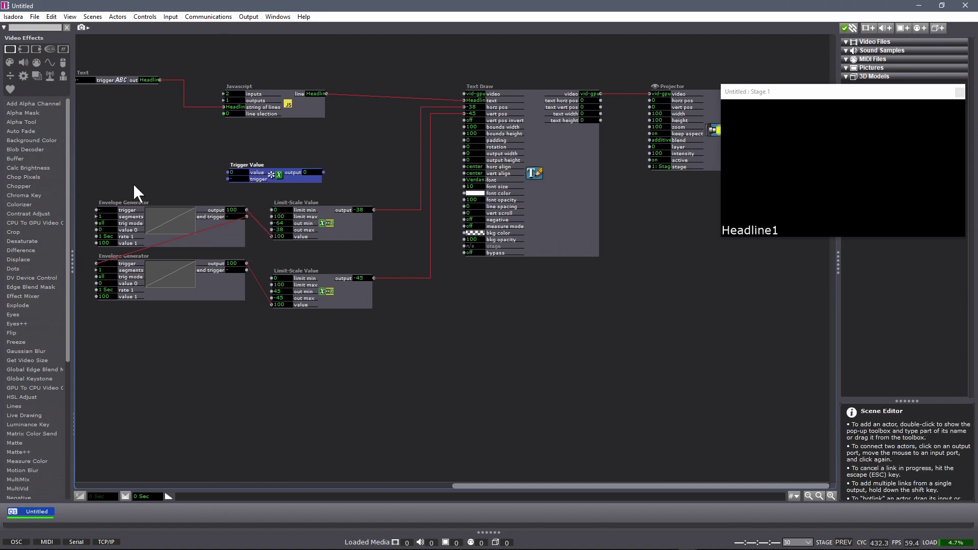
click(235, 172)
text(45)
key(Return)
Add a Keyboard Watcher actor and link its key output to the triggers of the upper Envelope Generator and Trigger Value.
double_click(105, 149)
text(keu)
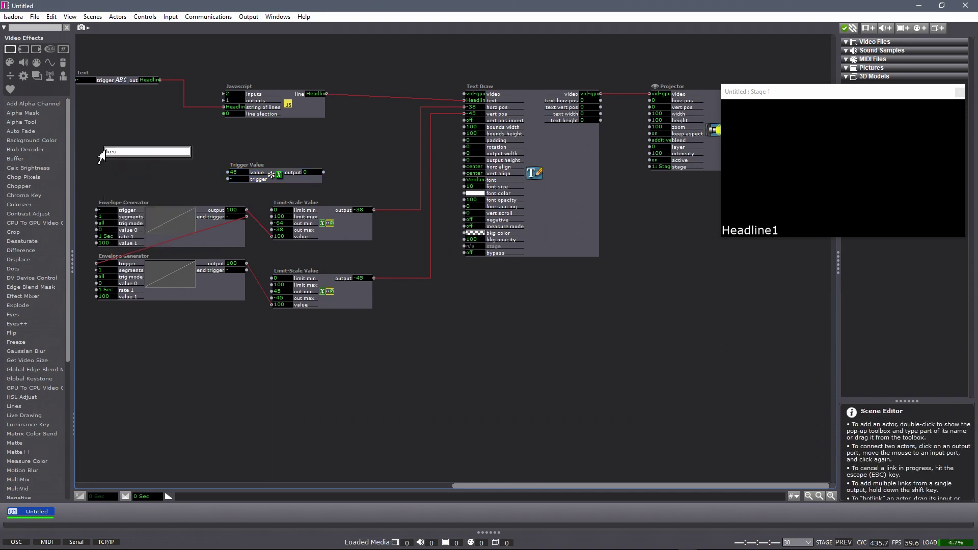
key(BackSpace)
text(y)
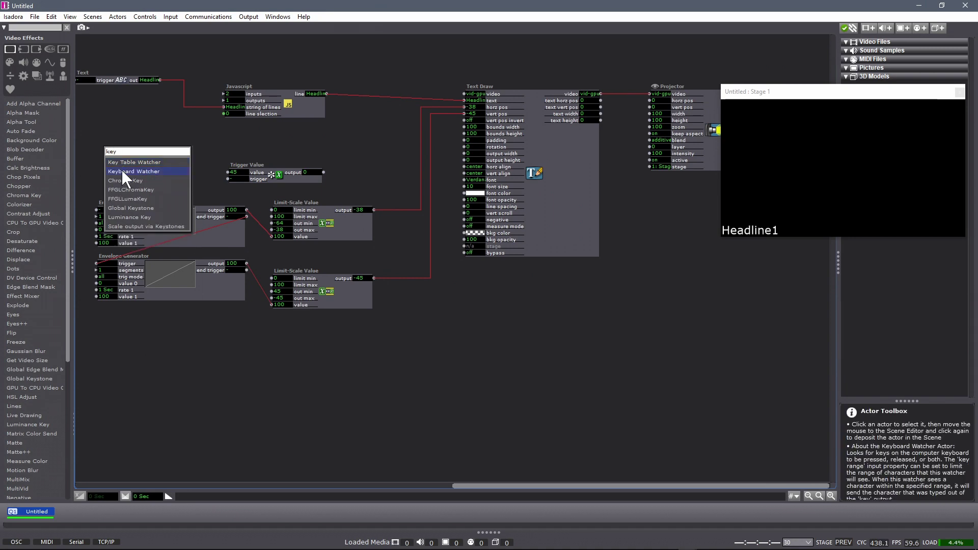
click(121, 170)
drag(222, 151, 101, 210)
drag(147, 148, 95, 157)
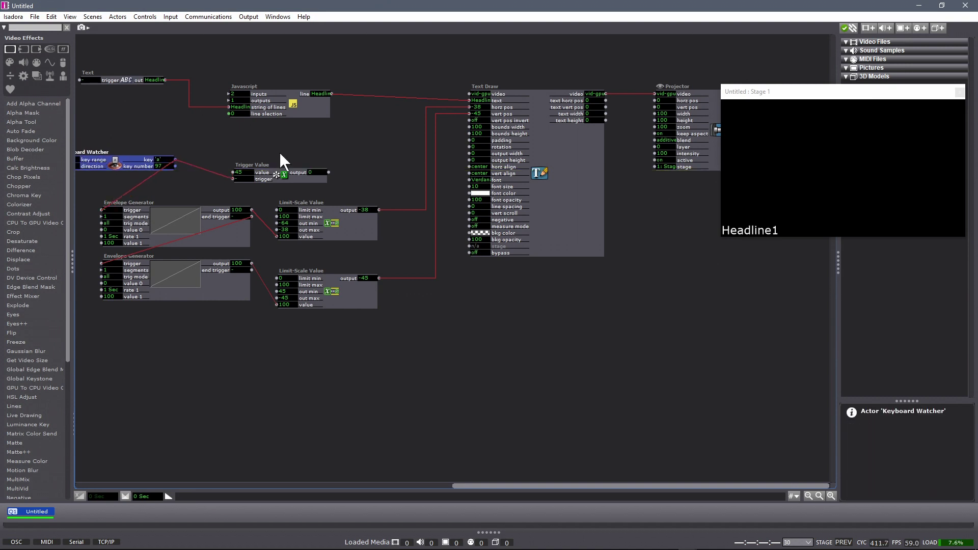
Link Trigger Value's output to Text Draw's vert pos and run the animation with the watched key 'a'.
drag(330, 172, 386, 172)
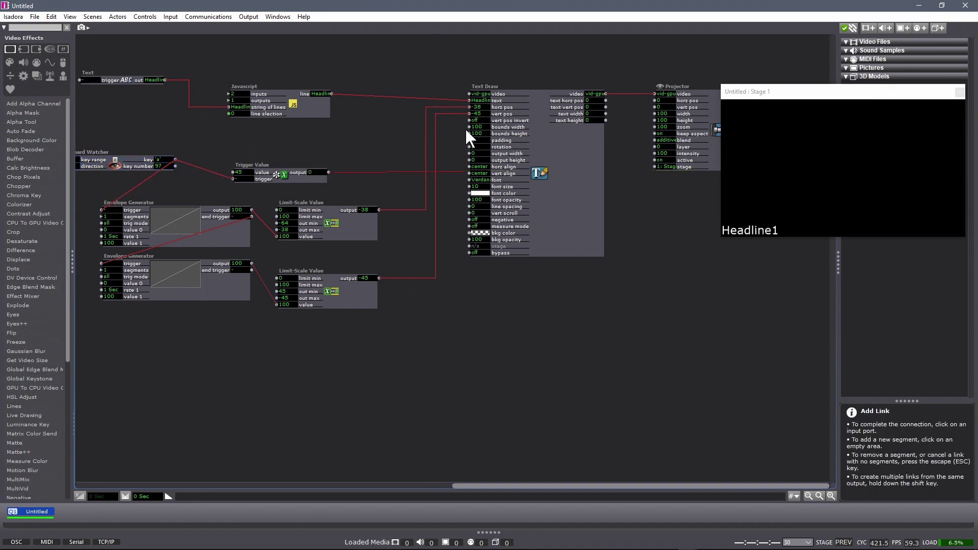
click(469, 113)
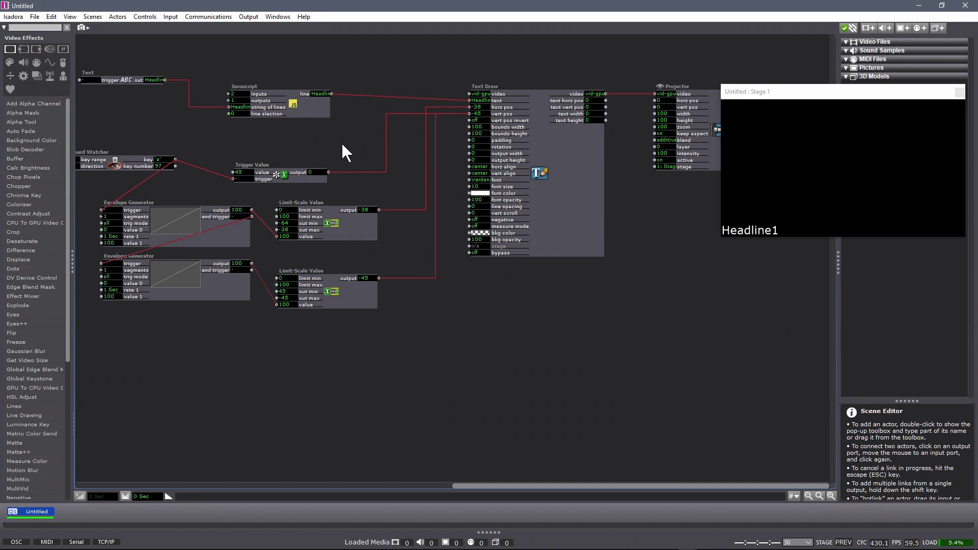
key(a)
key(a)
mouse_move(629, 94)
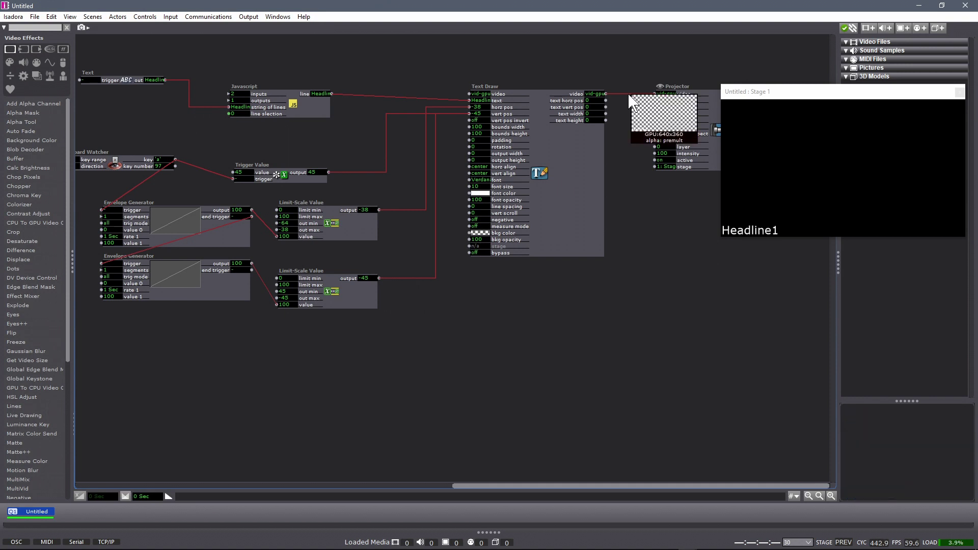
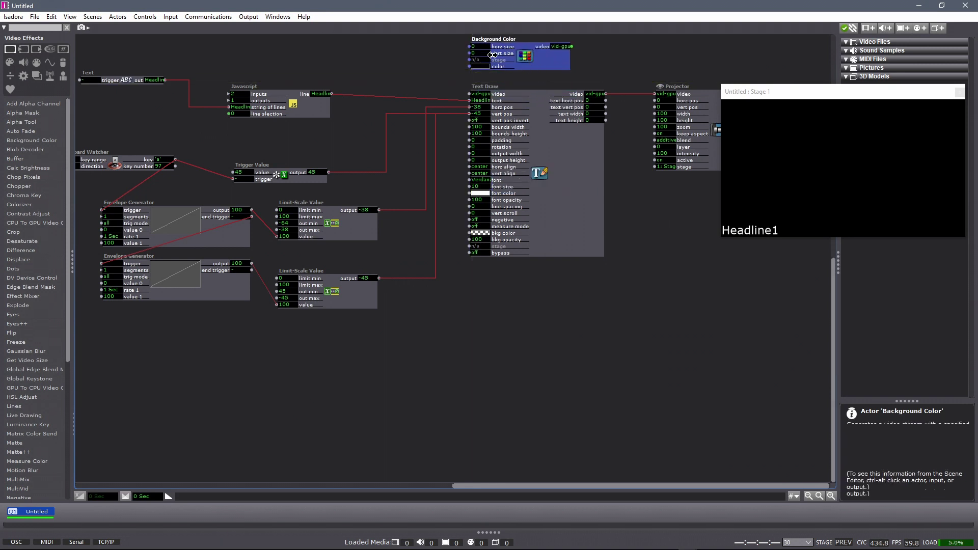
Add a Get Stage Size actor for stage 1 and link its horz and vert outputs to Background Color's horz size and vert size.
double_click(405, 38)
text(get st)
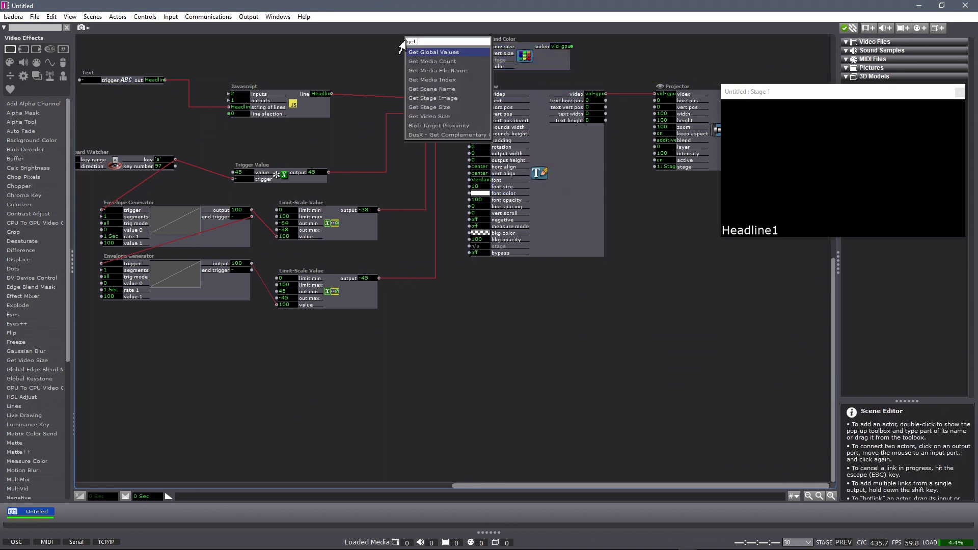
click(415, 59)
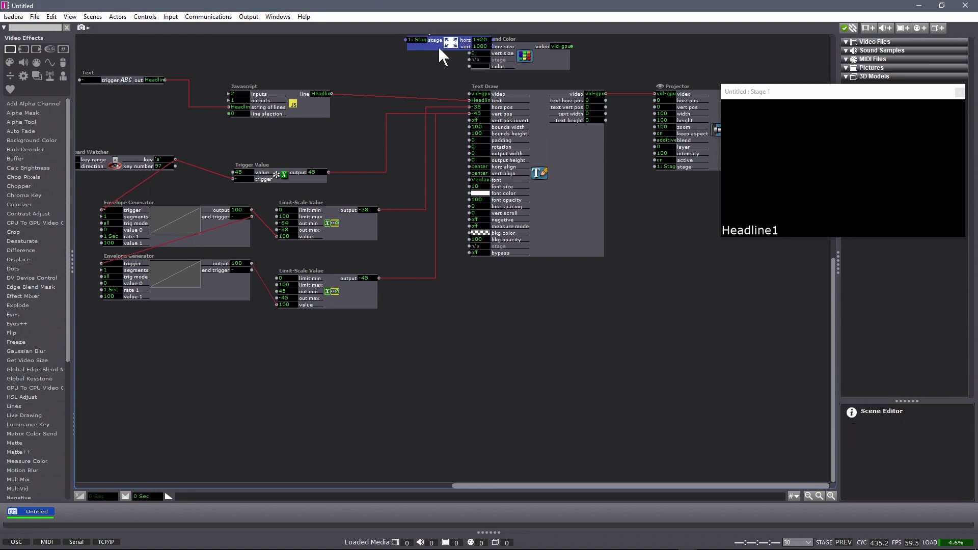
drag(438, 45, 391, 49)
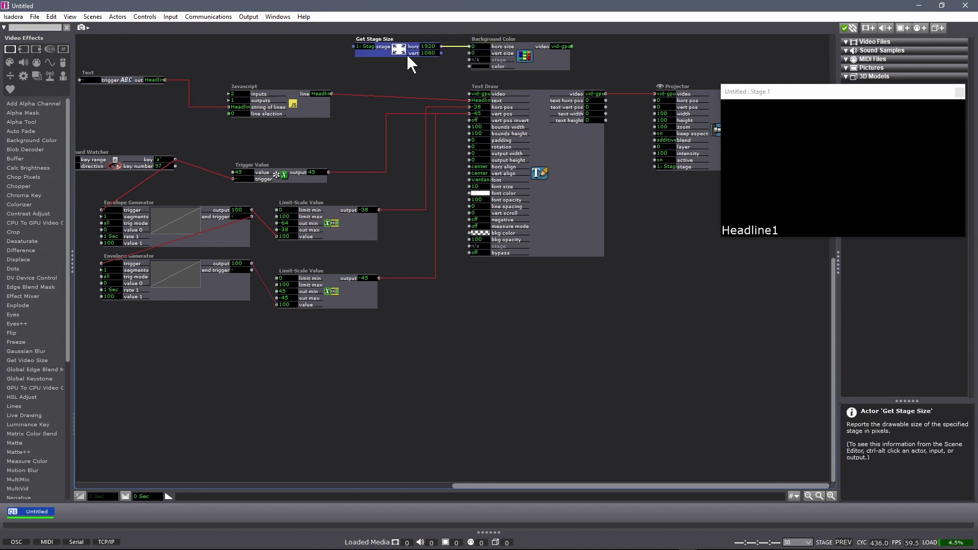
click(441, 53)
click(469, 53)
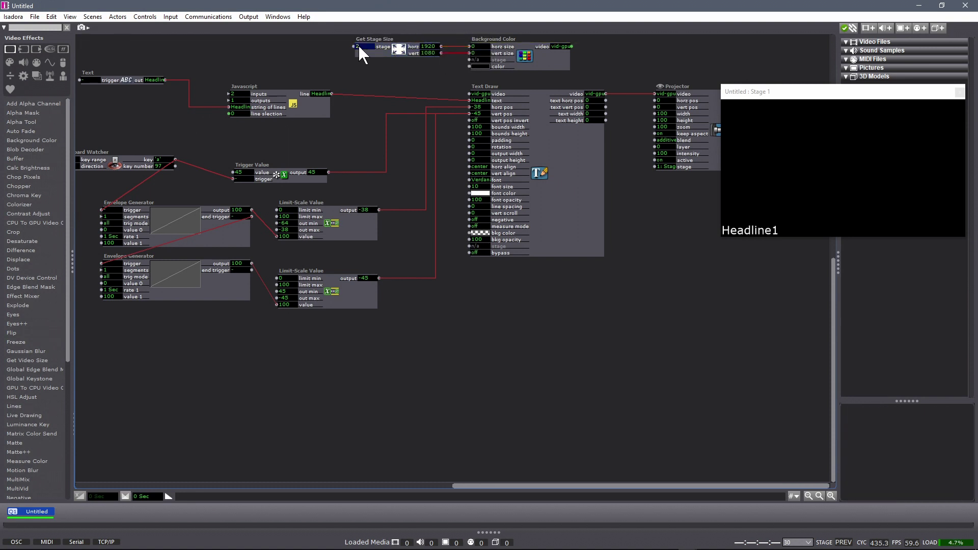
click(359, 45)
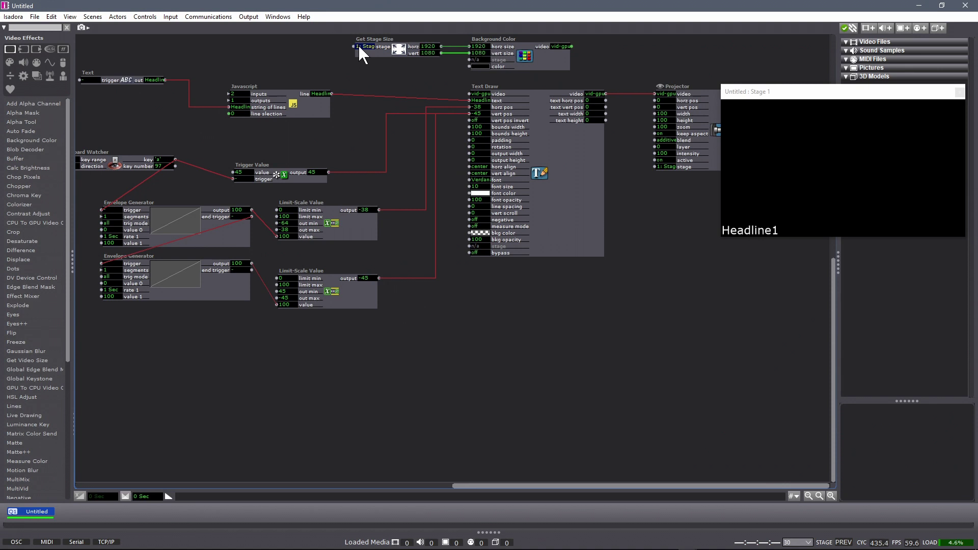
Link Background Color's video output to Text Draw's video input, set its color's alpha to 0, and trigger the animation.
click(572, 46)
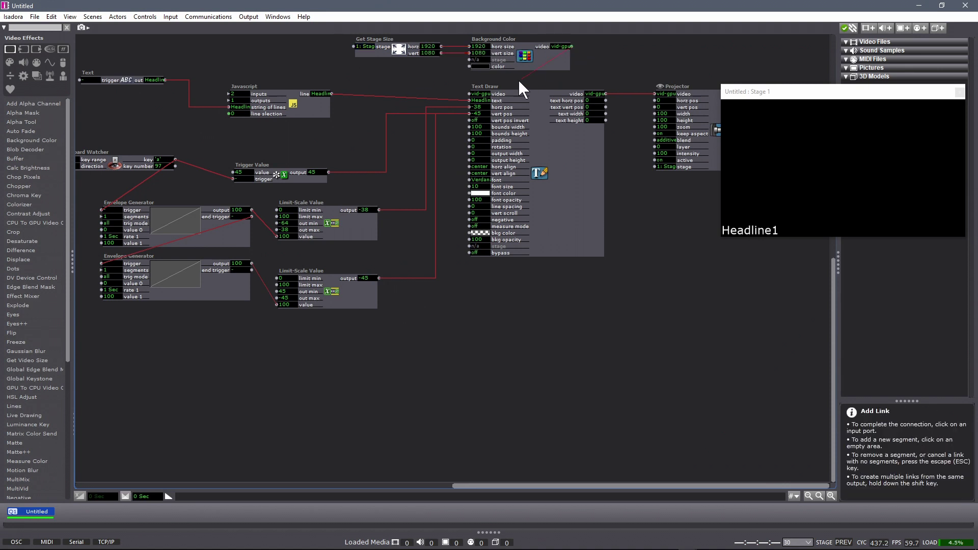
click(469, 93)
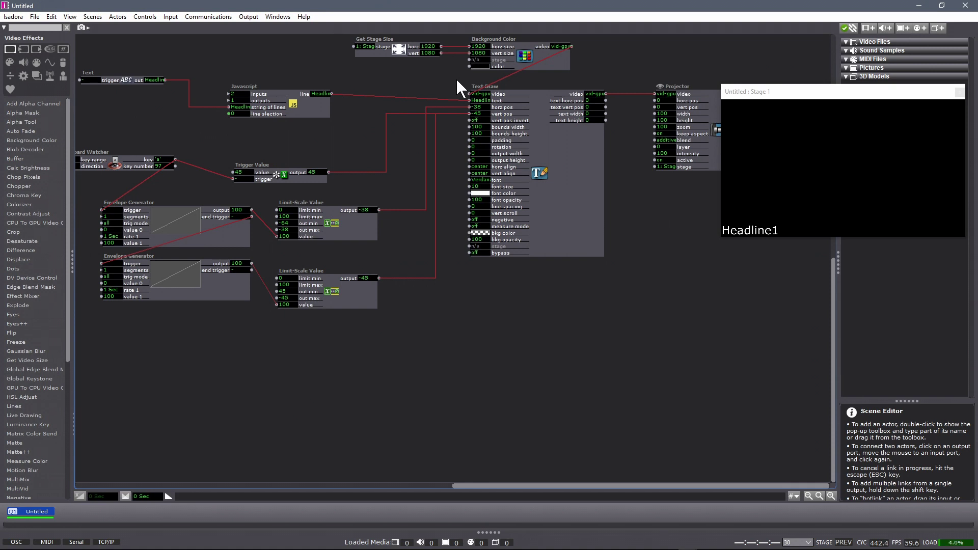
click(479, 66)
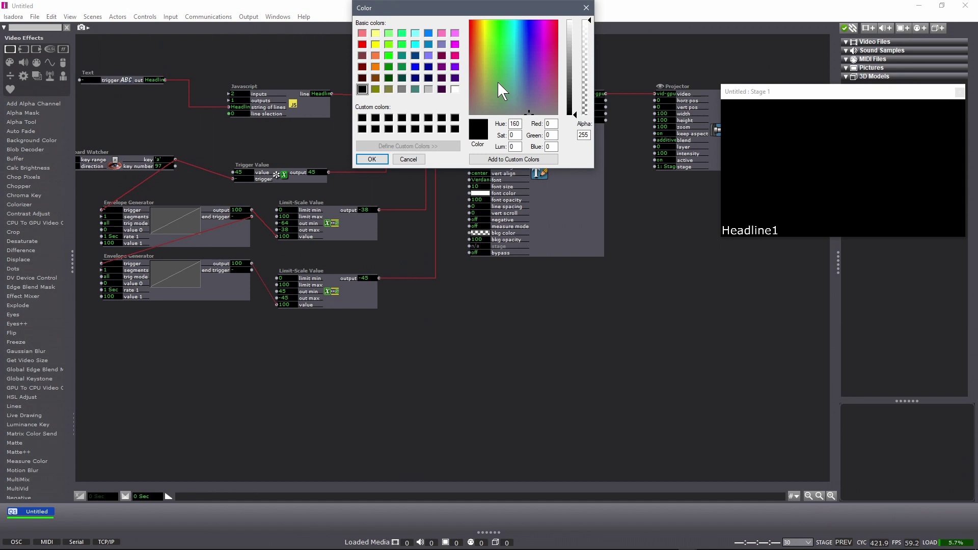
drag(586, 92, 590, 133)
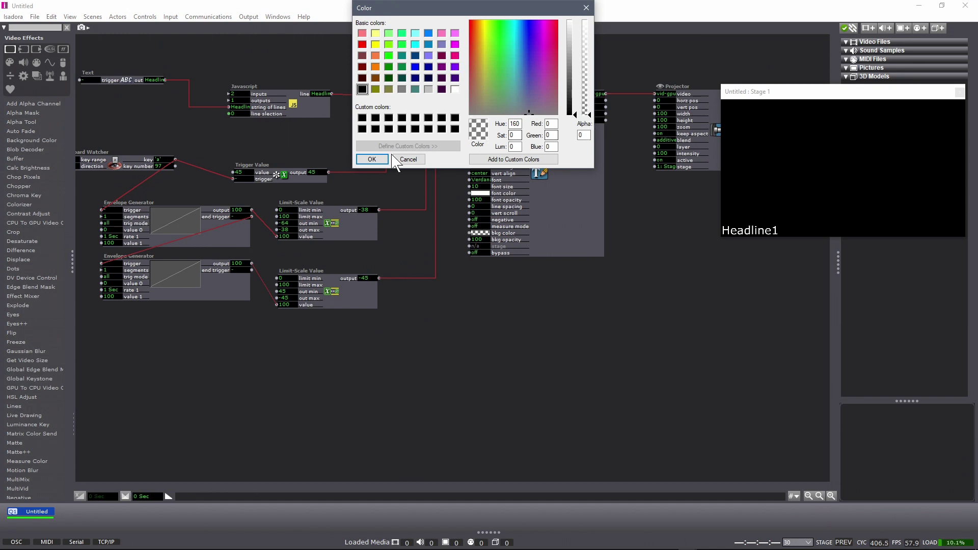
click(371, 159)
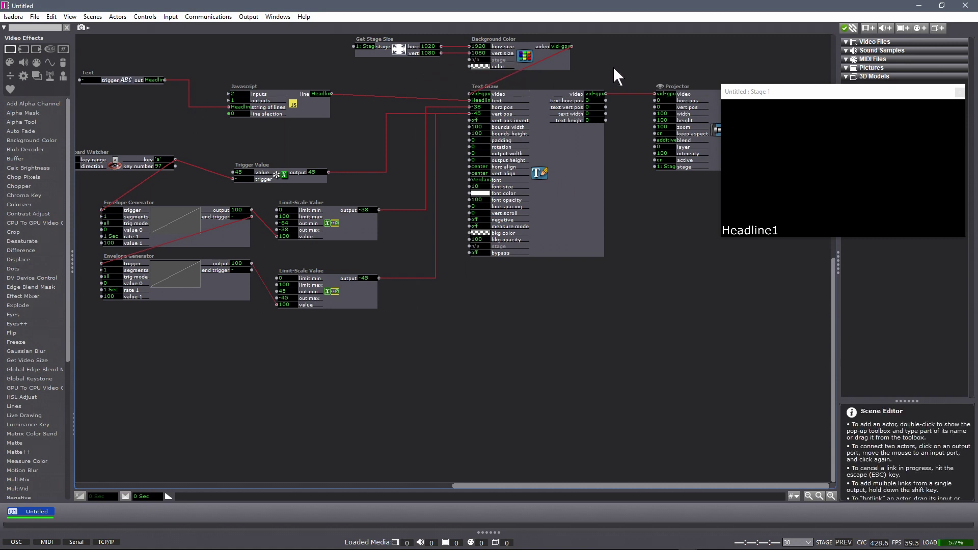
key(a)
key(a)
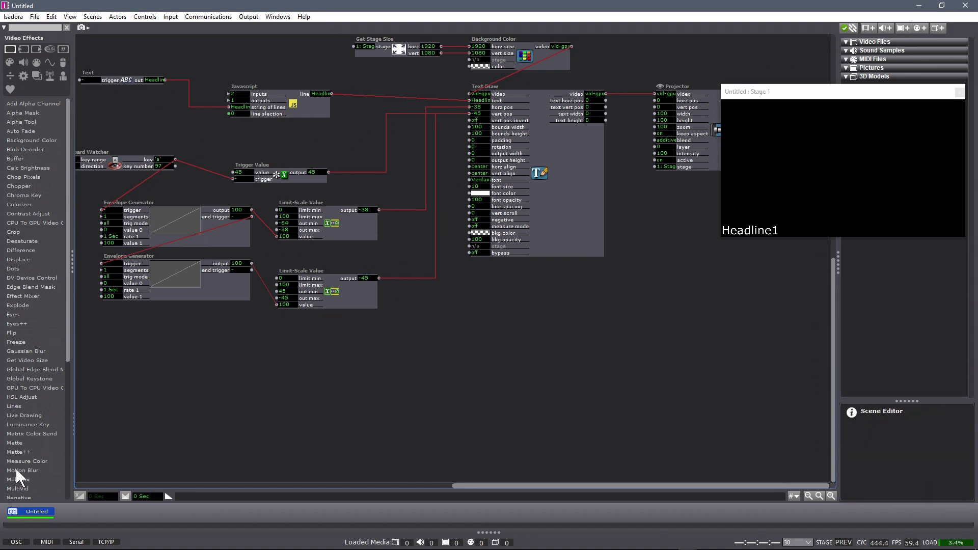
Duplicate the current scene in the scene list.
right_click(36, 509)
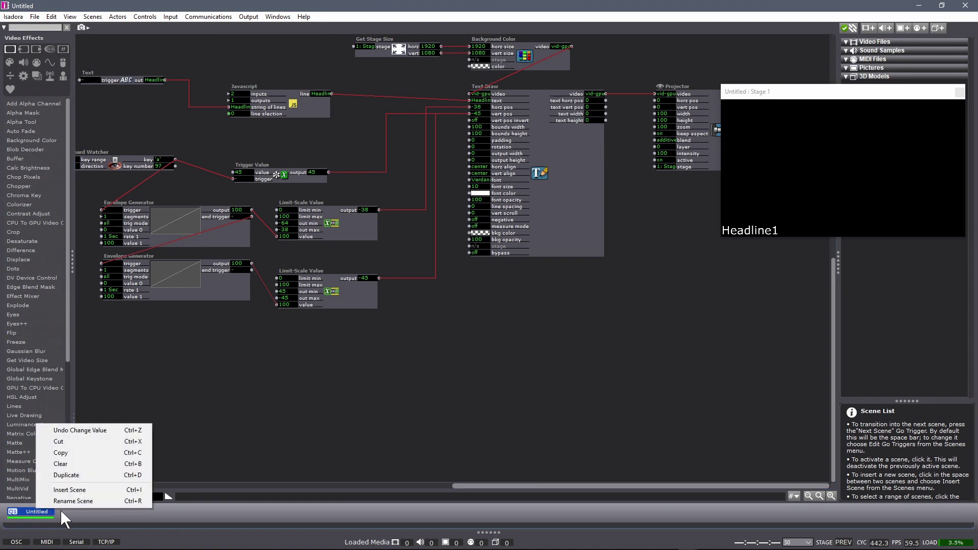
click(68, 476)
click(267, 411)
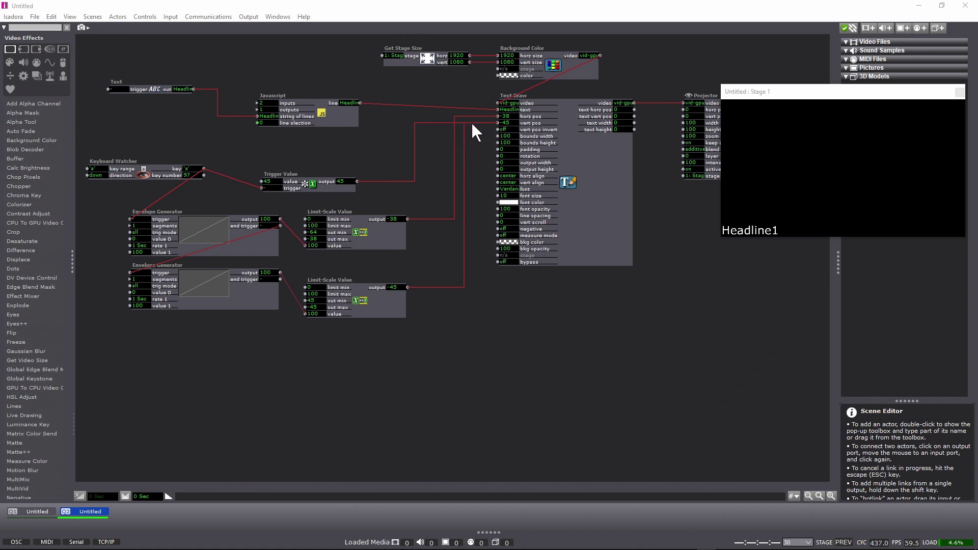
Delete the links into Text Draw's horz pos and vert pos and set both values to 0.
key(Delete)
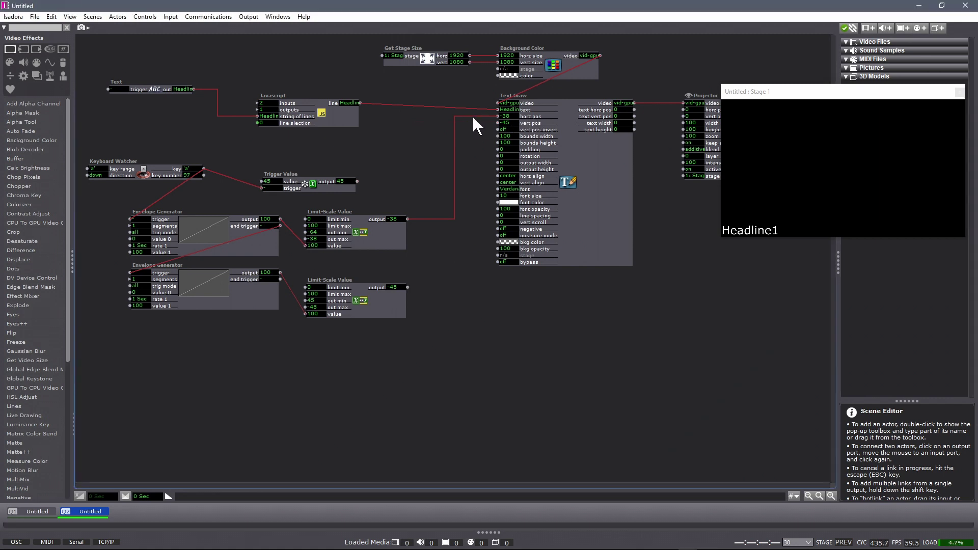
click(507, 116)
text(0)
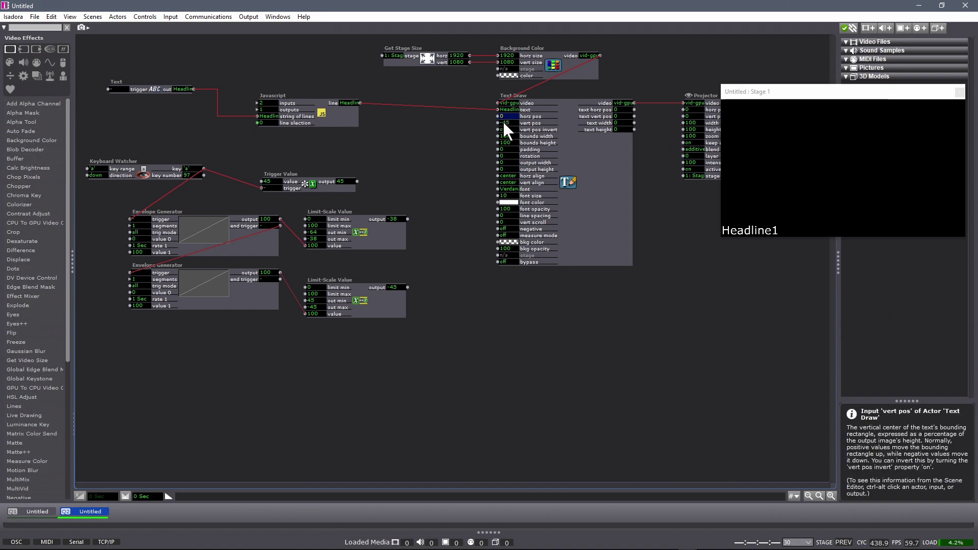
key(Return)
click(503, 123)
text(0)
key(Return)
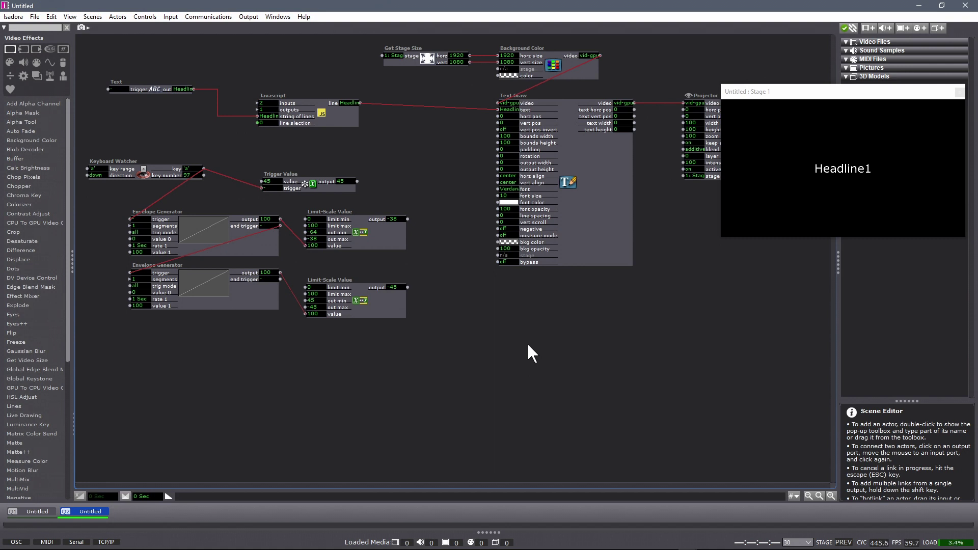
Add a Matte++ actor and place it below Text Draw.
double_click(529, 346)
text(m)
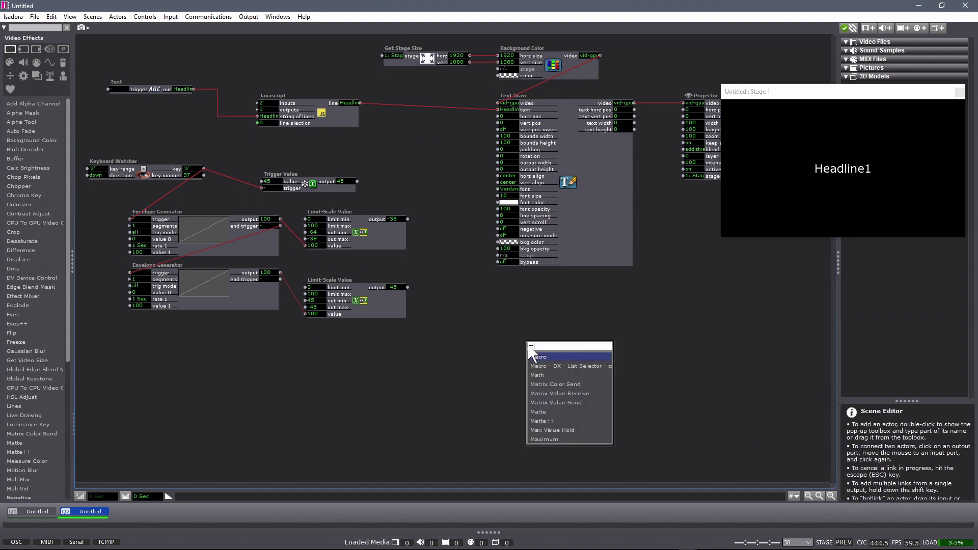
text(att)
key(Down)
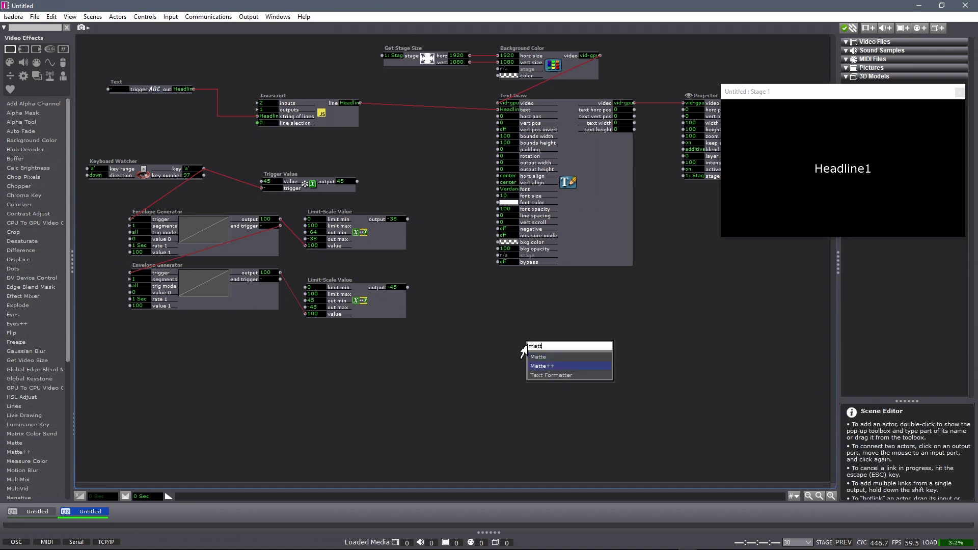
key(Return)
drag(617, 365, 586, 335)
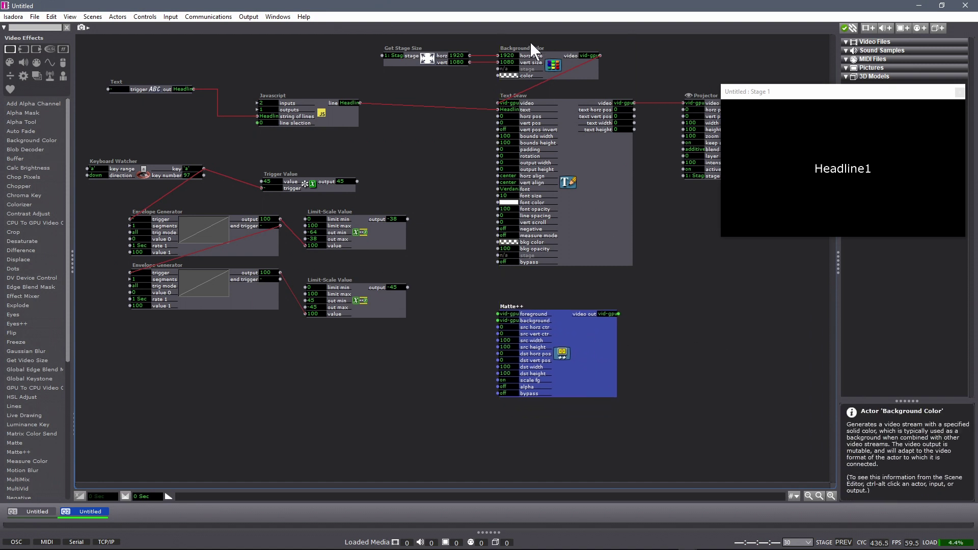
Remove the link between Background Color and Text Draw, and route Background Color's video output around Text Draw to Matte++'s background input.
click(539, 83)
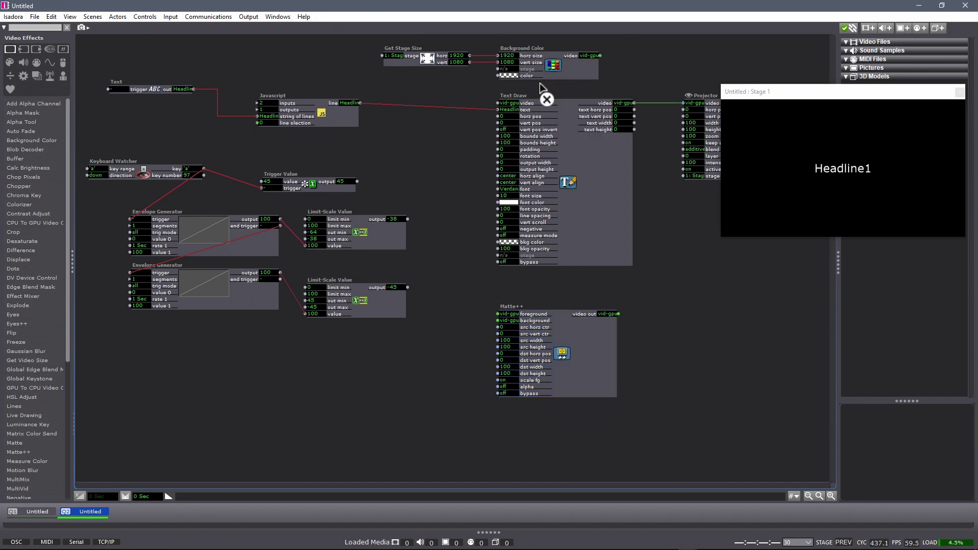
click(600, 55)
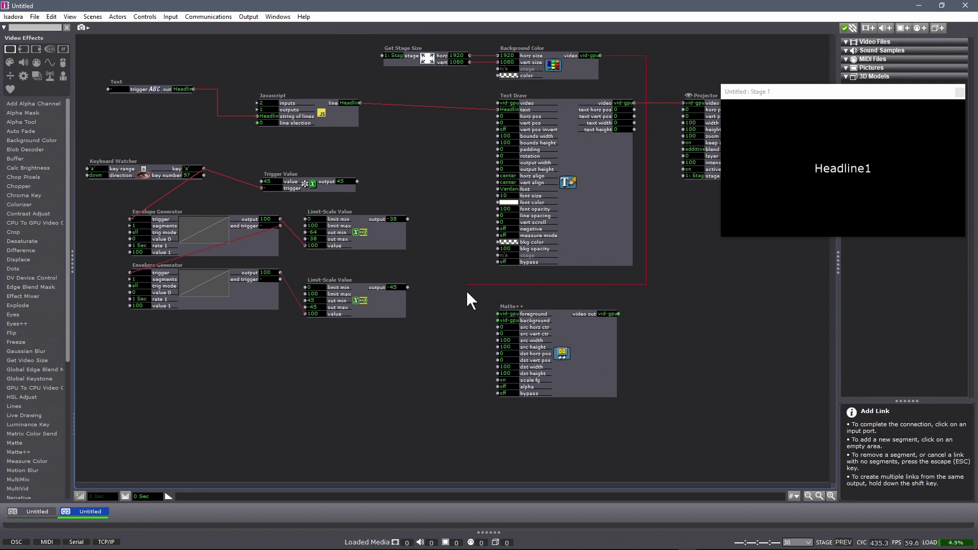
click(498, 321)
click(498, 320)
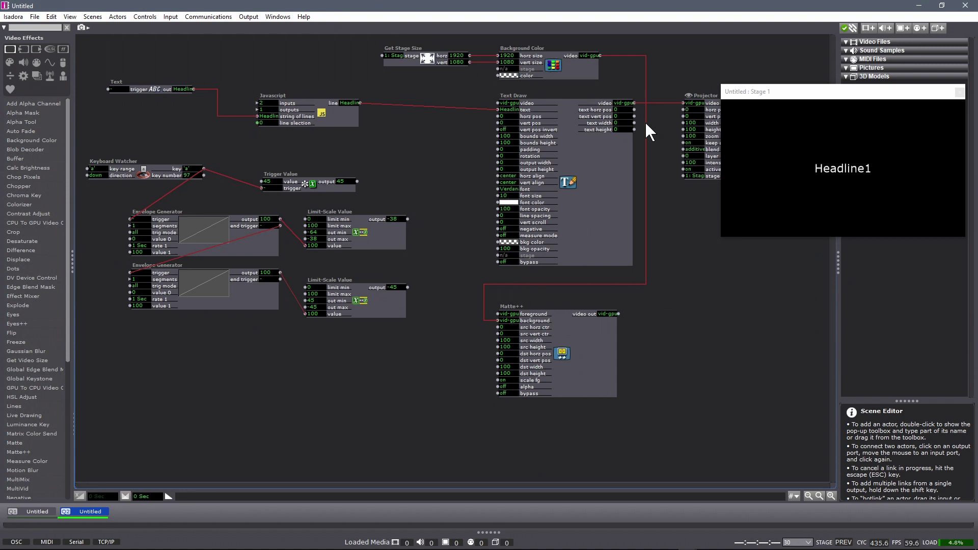
drag(646, 123, 659, 123)
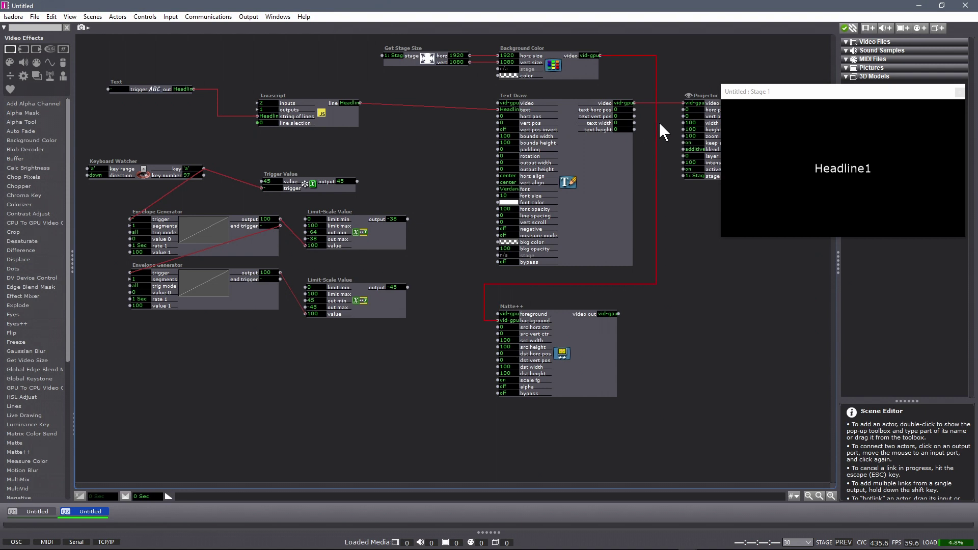
Replace the Text Draw link into Projector with one from Matte++'s video out, and move Projector beside Matte++.
click(637, 100)
click(628, 305)
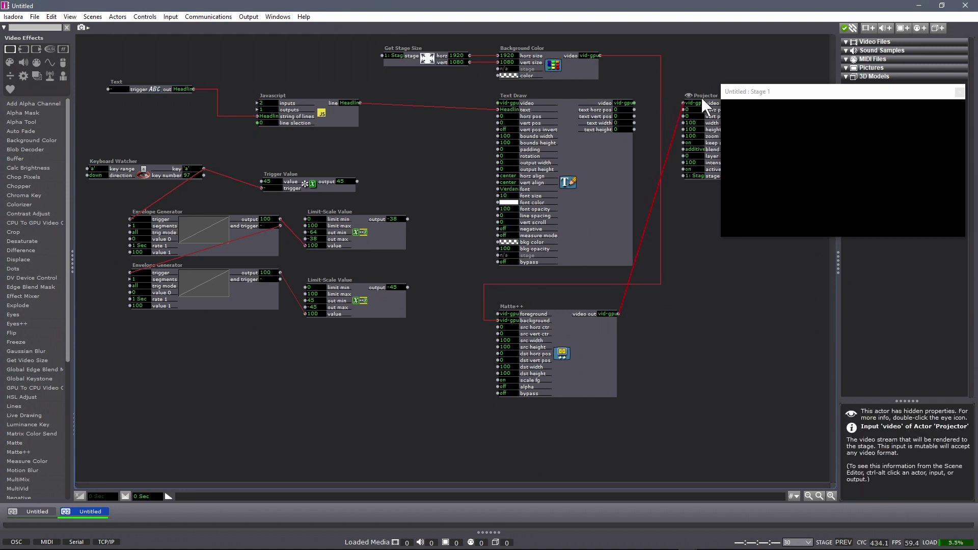
drag(705, 97, 722, 329)
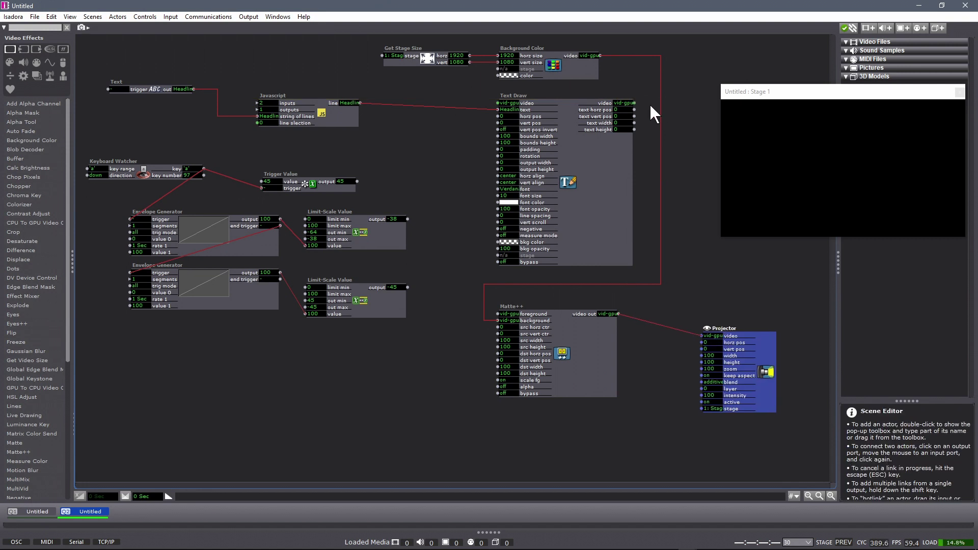
Link Text Draw's video output to Matte++'s foreground input.
click(635, 102)
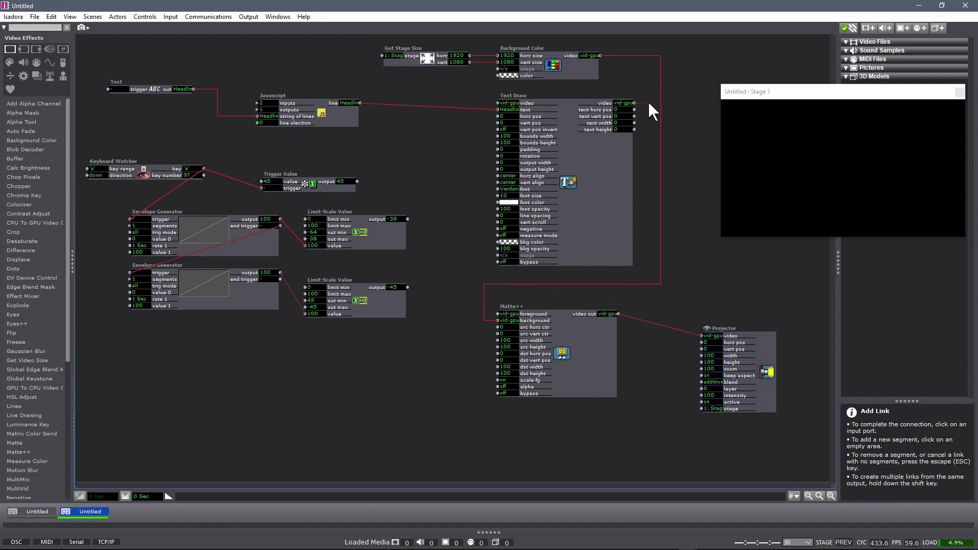
click(648, 101)
click(495, 314)
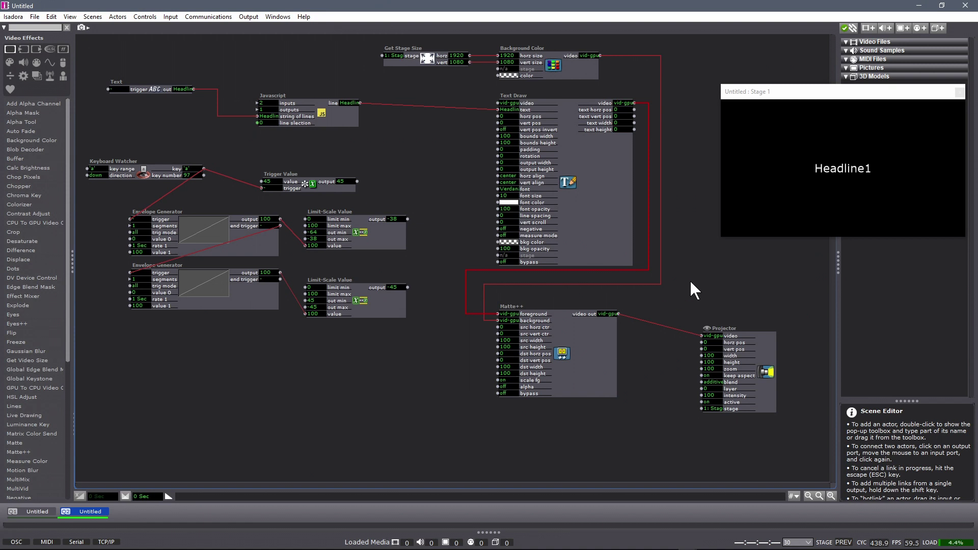
Give Text Draw a mostly opaque teal background color, and align Projector level with Matte++.
click(509, 242)
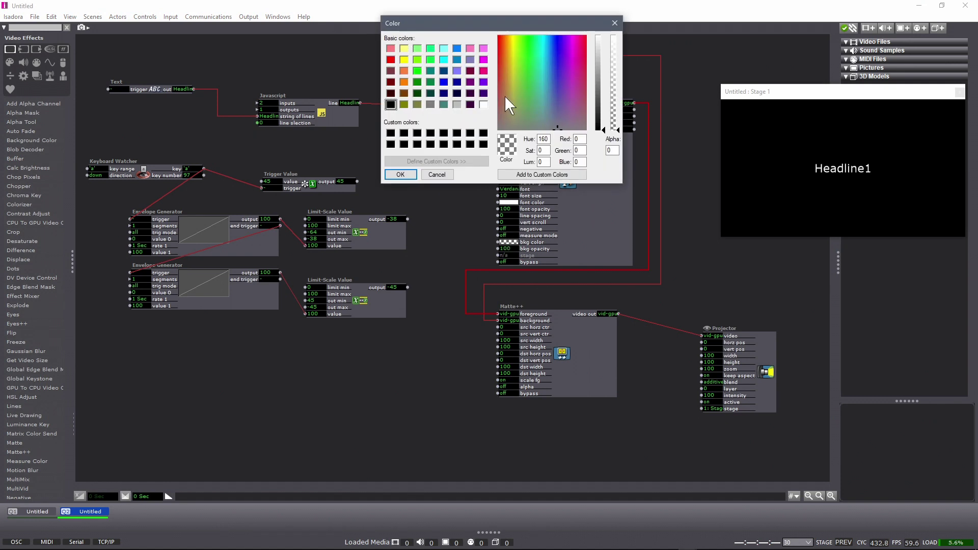
drag(535, 67, 542, 64)
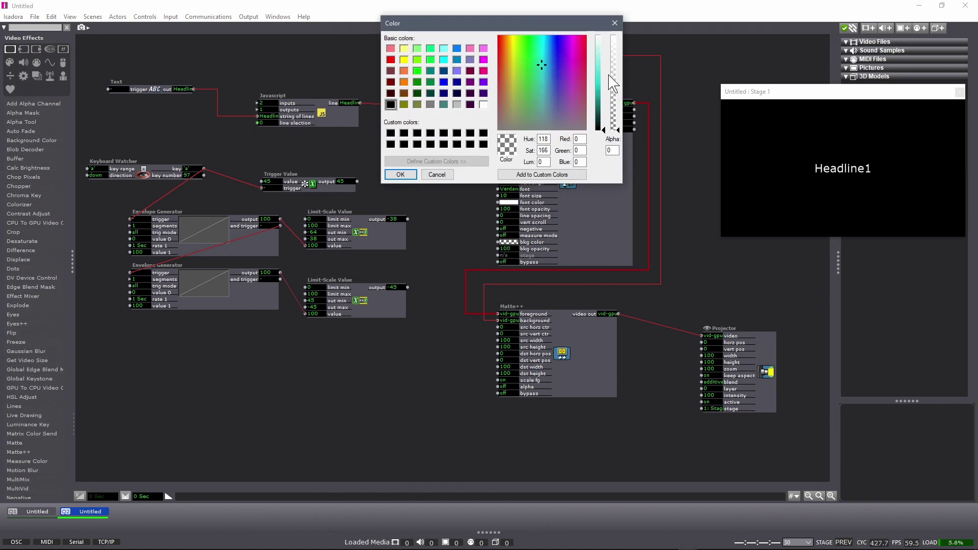
mouse_move(615, 83)
mouse_down()
mouse_move(617, 64)
mouse_move(618, 91)
mouse_move(618, 48)
mouse_up()
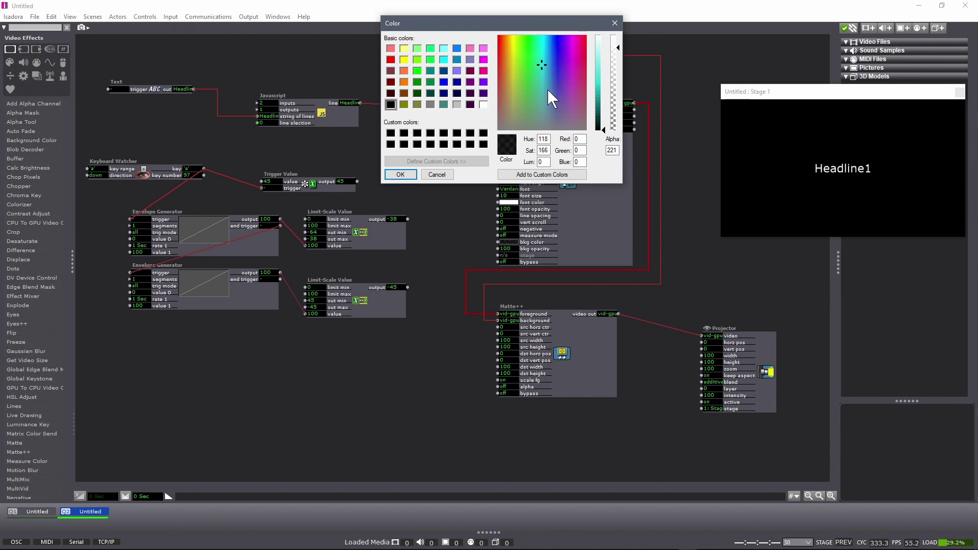
click(444, 60)
drag(546, 65, 546, 74)
click(399, 175)
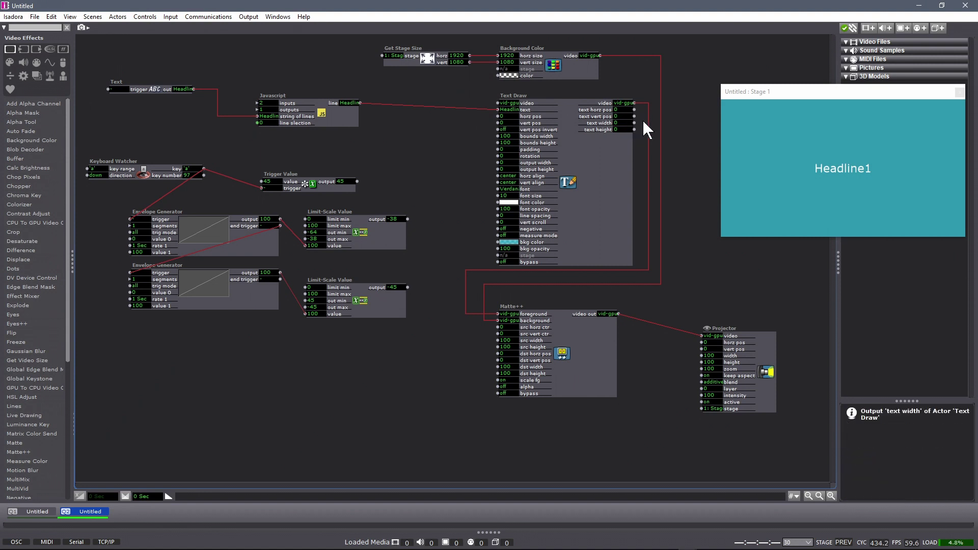
mouse_move(649, 125)
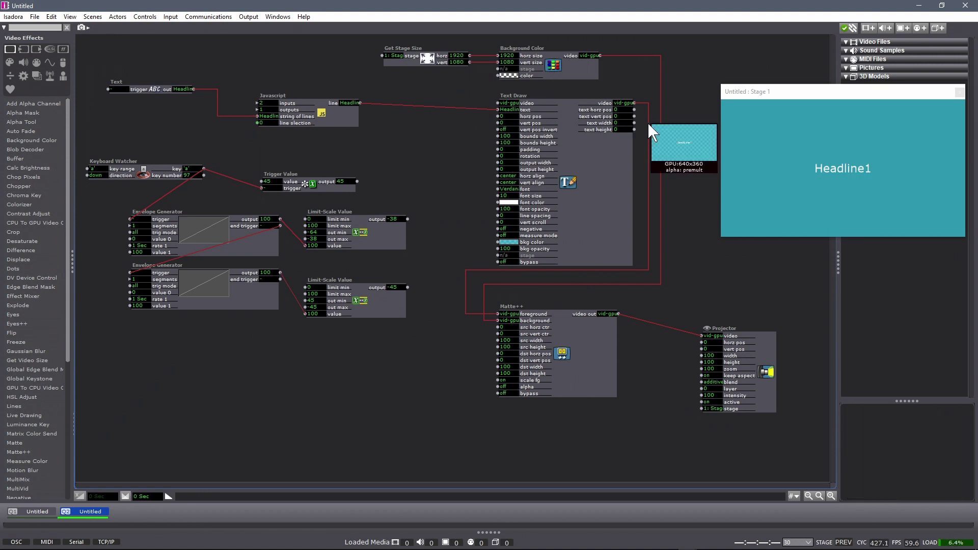
key(ctrl+z)
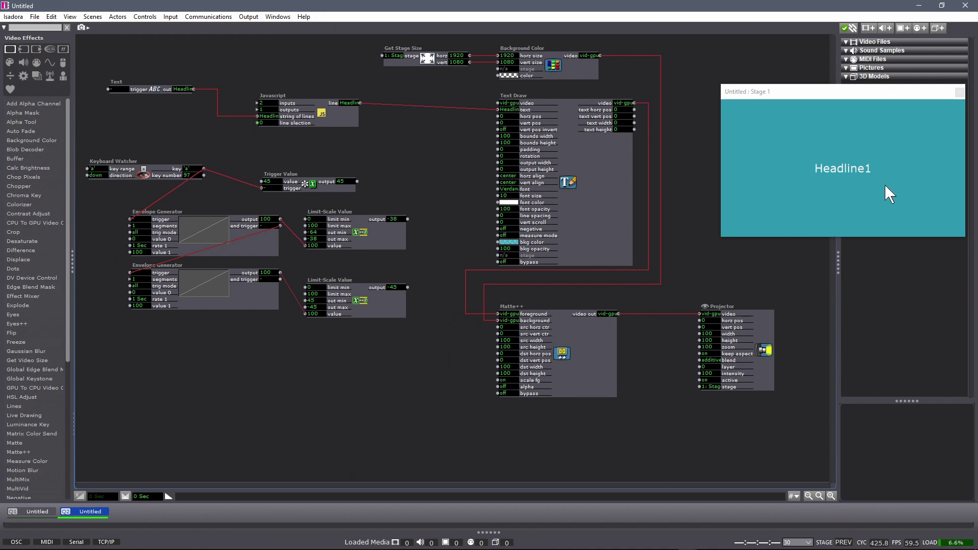
Turn off scale fg and turn on alpha in the Matte++ actor.
click(512, 380)
key(Down)
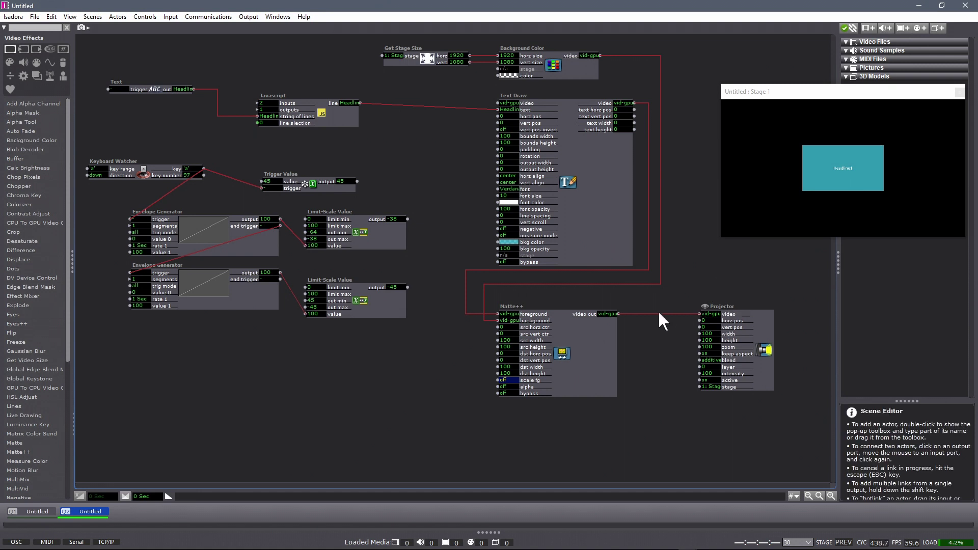
mouse_move(659, 314)
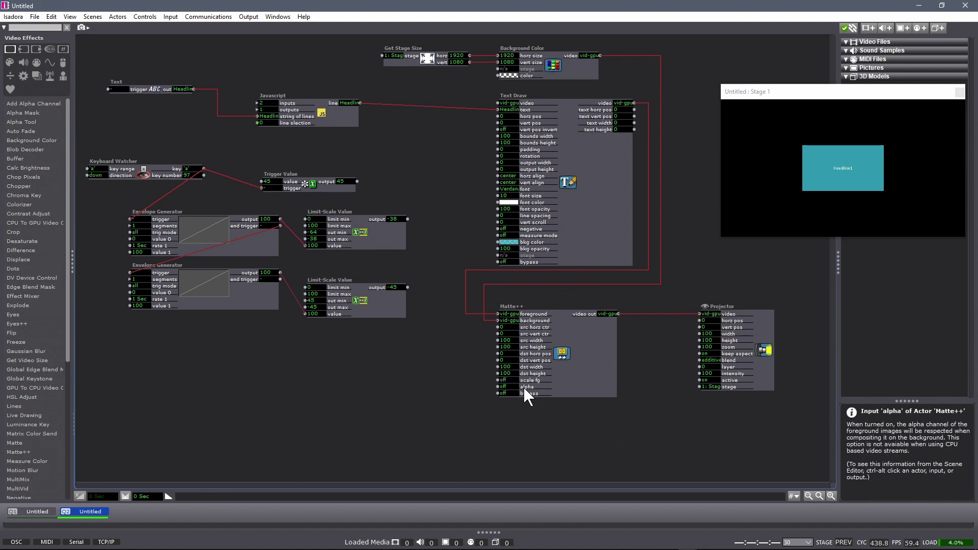
click(509, 385)
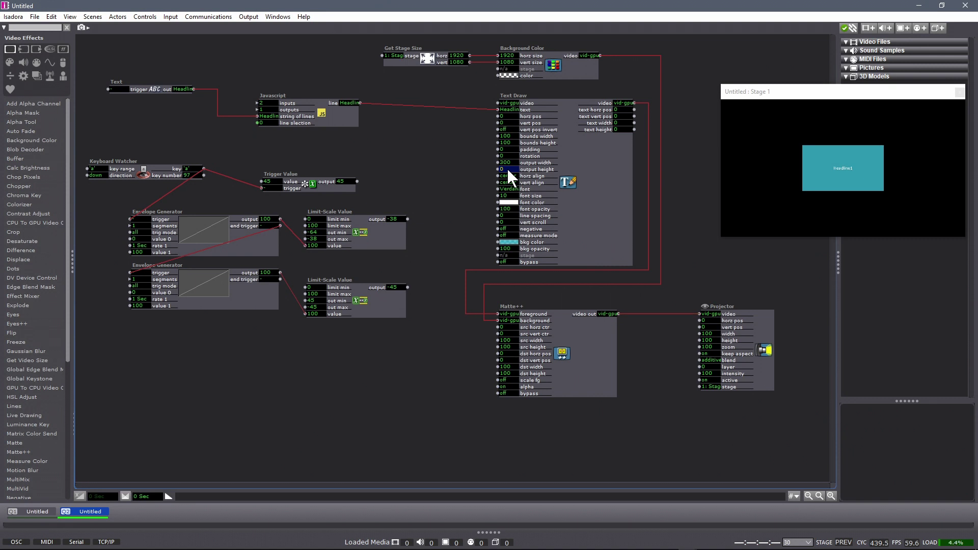
Set Text Draw's output width to 300 and output height to 80.
text(0)
key(Return)
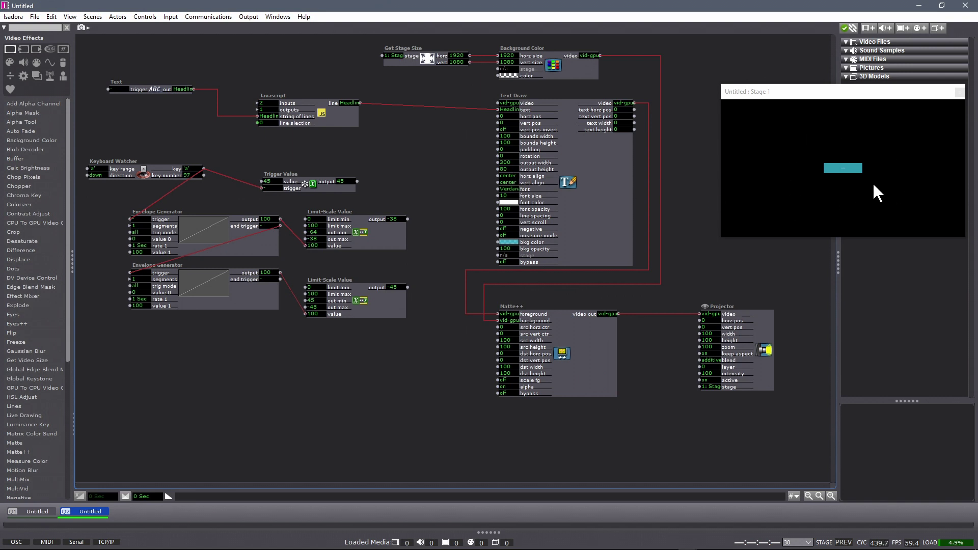
Set Matte++'s dst horz pos to -41.5 and dst vert pos to -45.4 to place the headline in a stage corner.
mouse_move(512, 116)
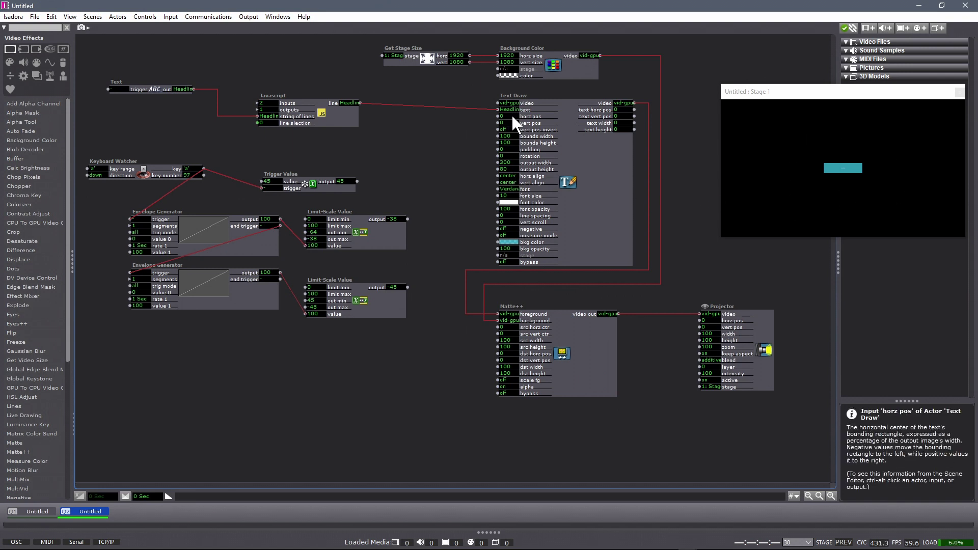
mouse_move(506, 355)
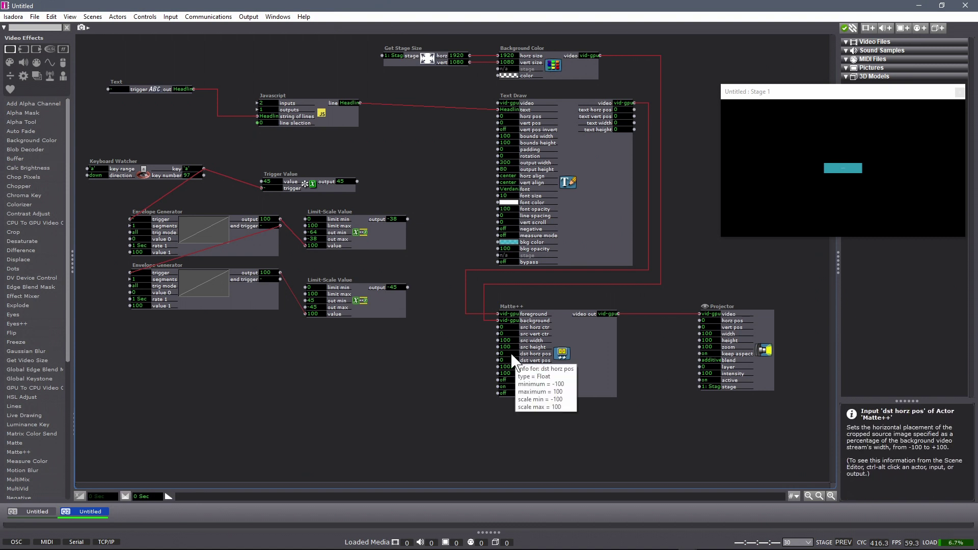
drag(512, 357, 510, 383)
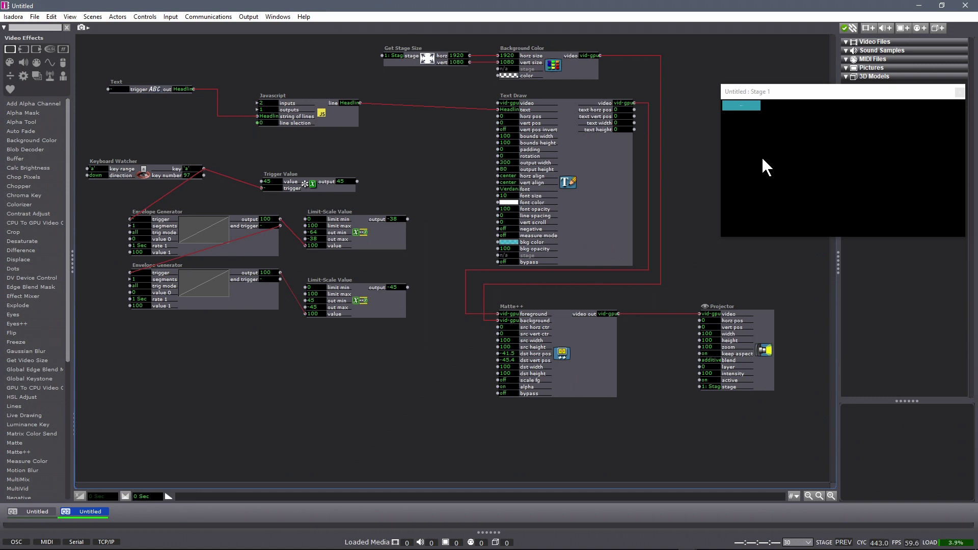
Set Text Draw's font size to 78.4 and its horizontal alignment to left.
click(504, 196)
text(71.1)
key(Return)
drag(505, 196, 504, 176)
drag(508, 177, 508, 177)
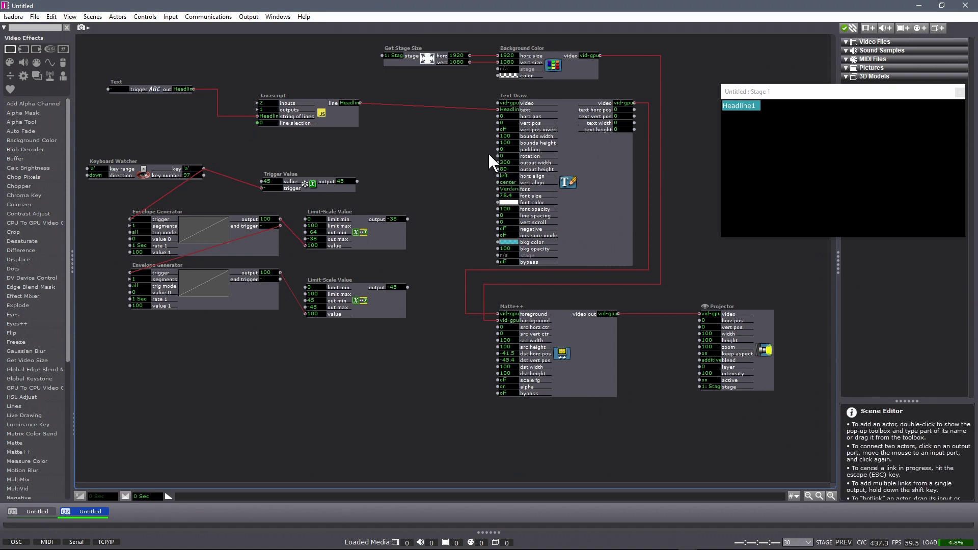
Set Text Draw's padding to 4 and shift the Stage 1 window slightly.
drag(508, 150, 508, 149)
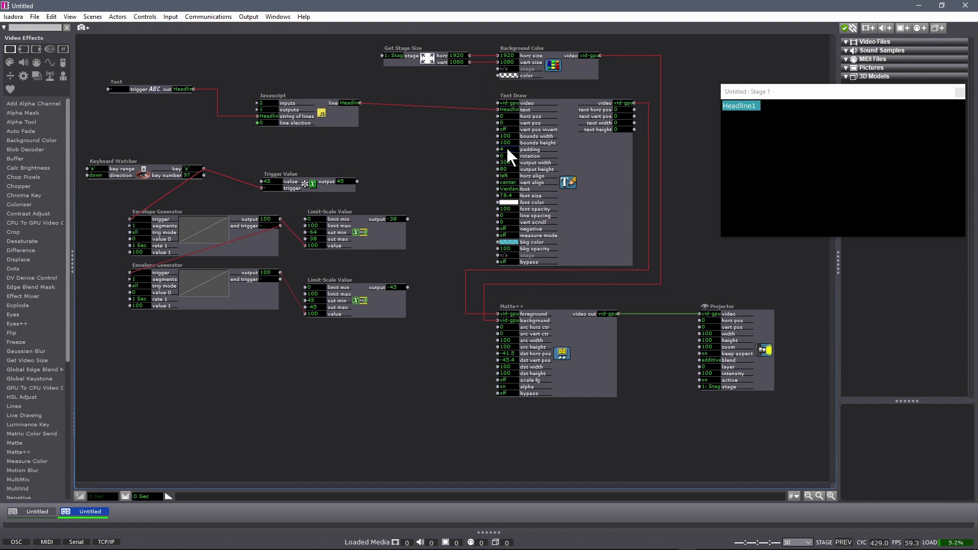
drag(508, 150, 509, 148)
mouse_move(768, 95)
mouse_down()
mouse_move(751, 122)
mouse_move(737, 88)
mouse_move(776, 91)
mouse_up()
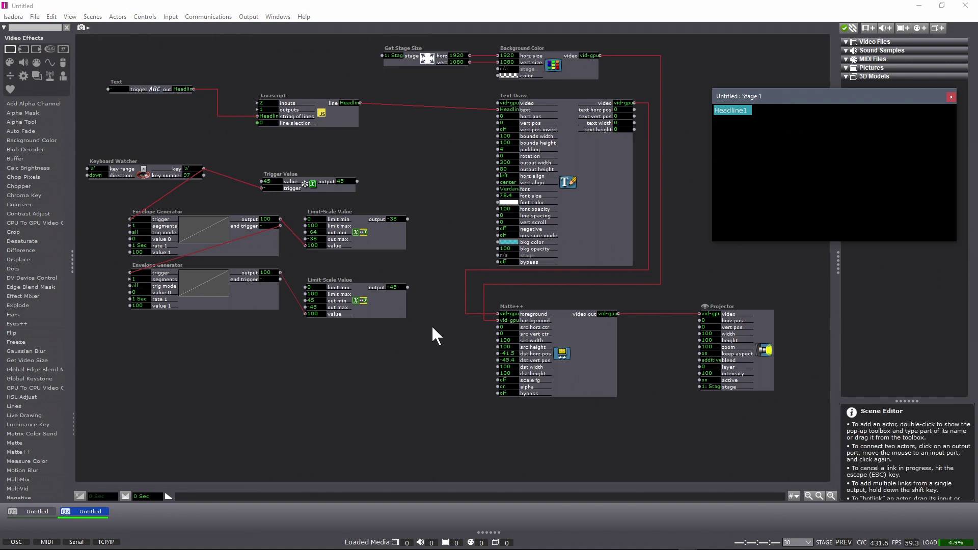
Link the outputs of Trigger Value and the lower Limit-Scale Value to Matte++'s dst vert pos.
click(358, 181)
click(454, 183)
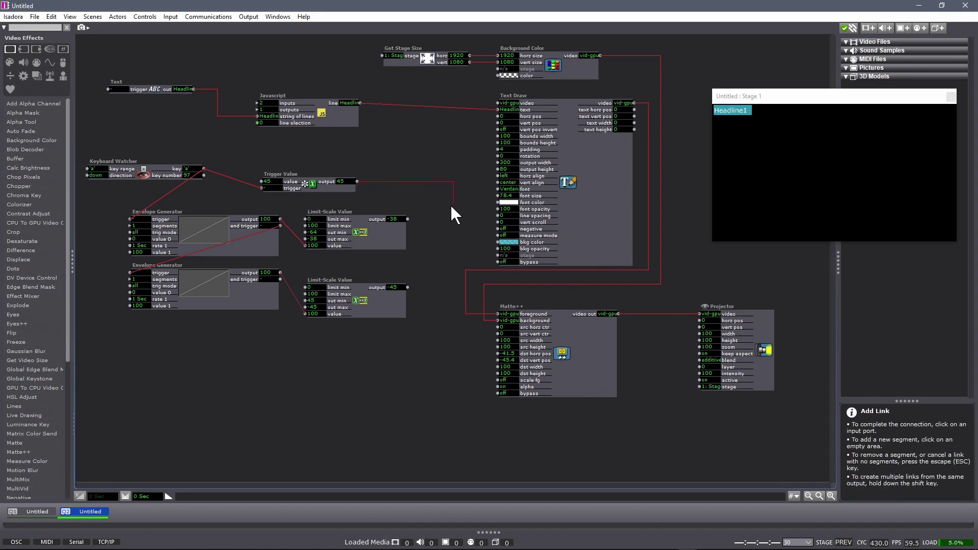
click(498, 360)
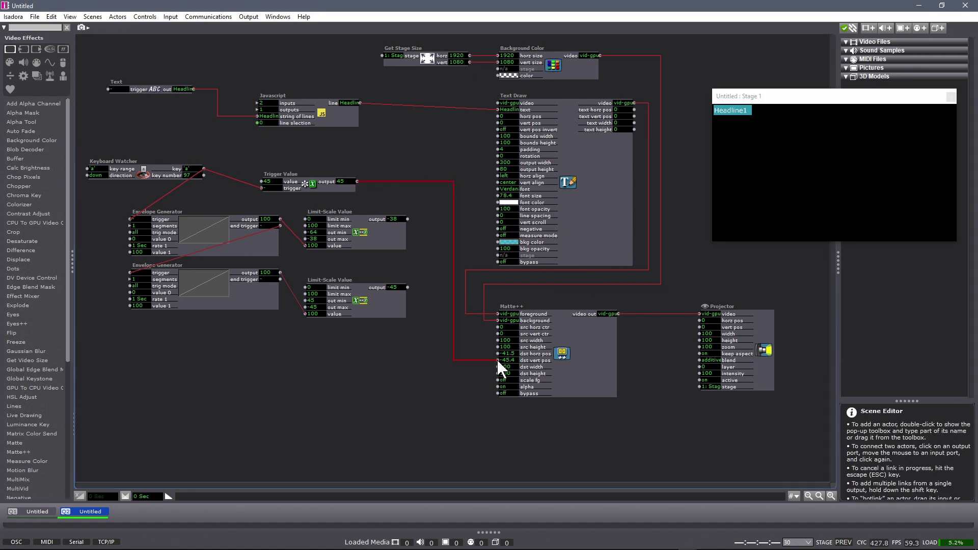
click(408, 287)
click(446, 288)
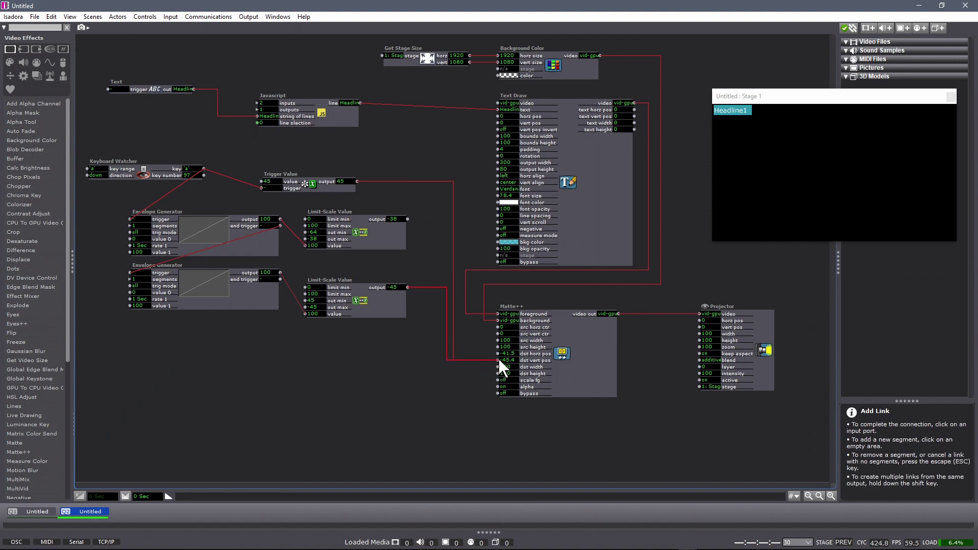
click(498, 360)
Link the upper Limit-Scale Value's output to Matte++'s dst horz pos.
click(408, 219)
click(436, 219)
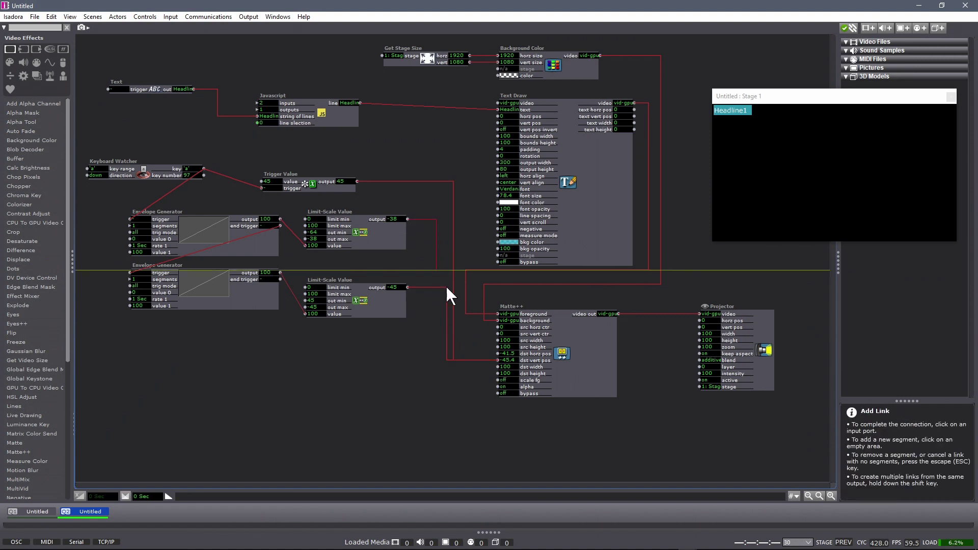
click(436, 354)
click(498, 354)
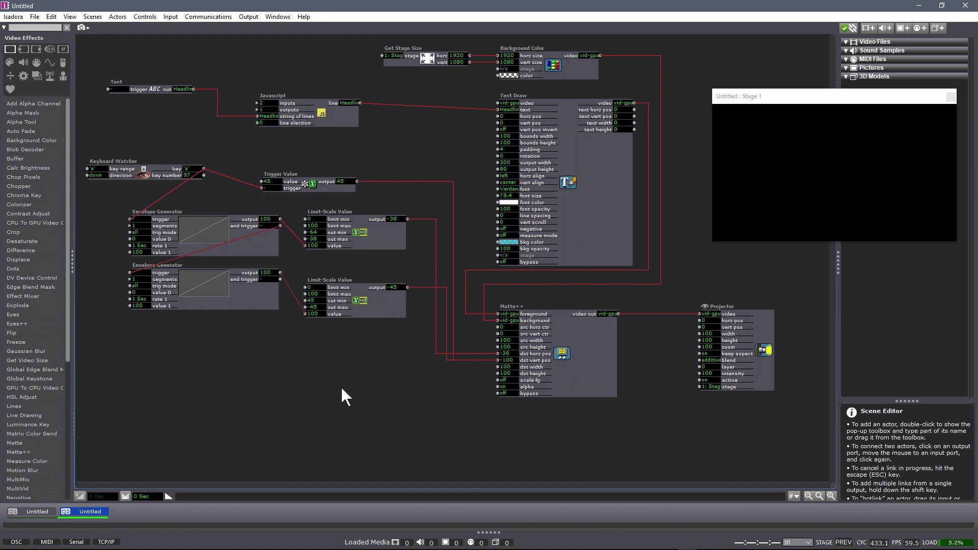
Trigger the headline animation, and inspect the value ranges of Matte++'s dst vert pos and the lower Limit-Scale Value's output.
key(a)
click(533, 360)
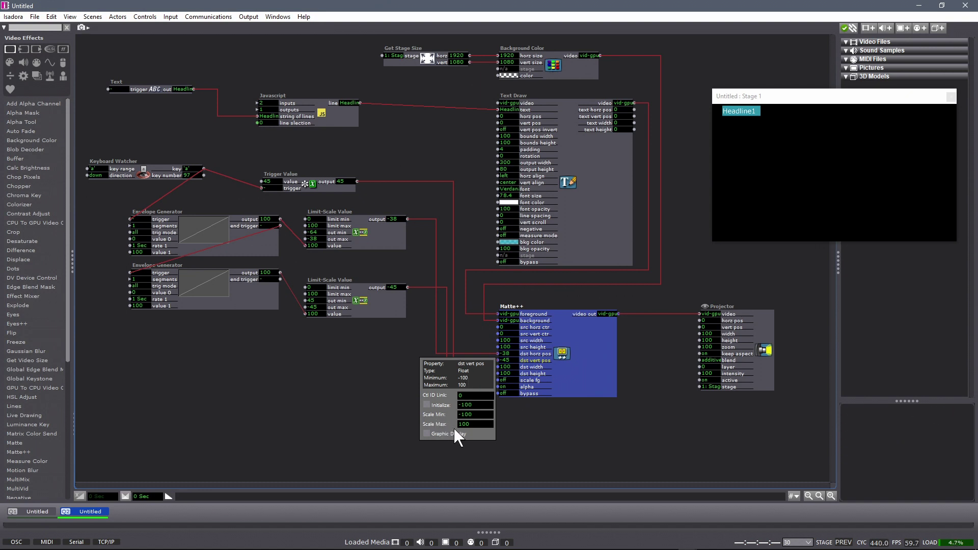
click(543, 419)
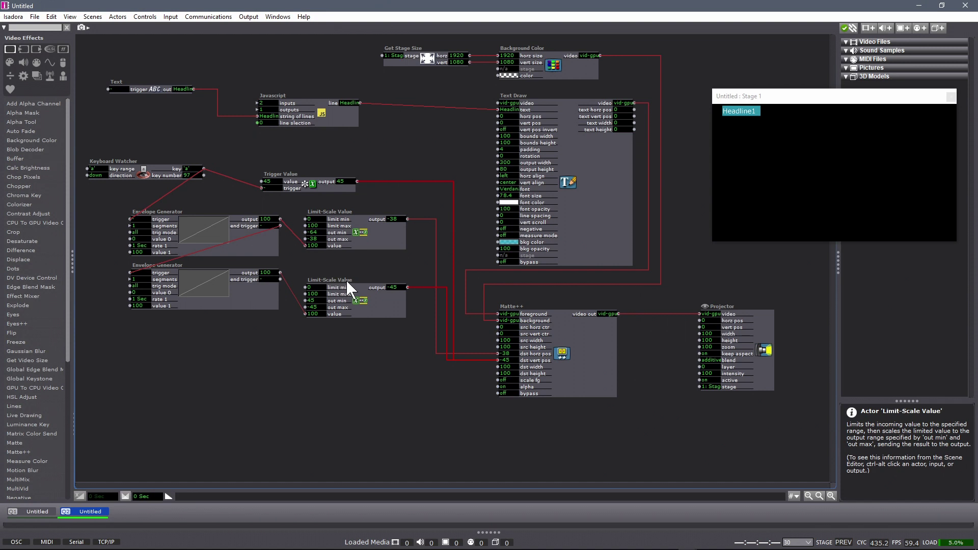
click(374, 287)
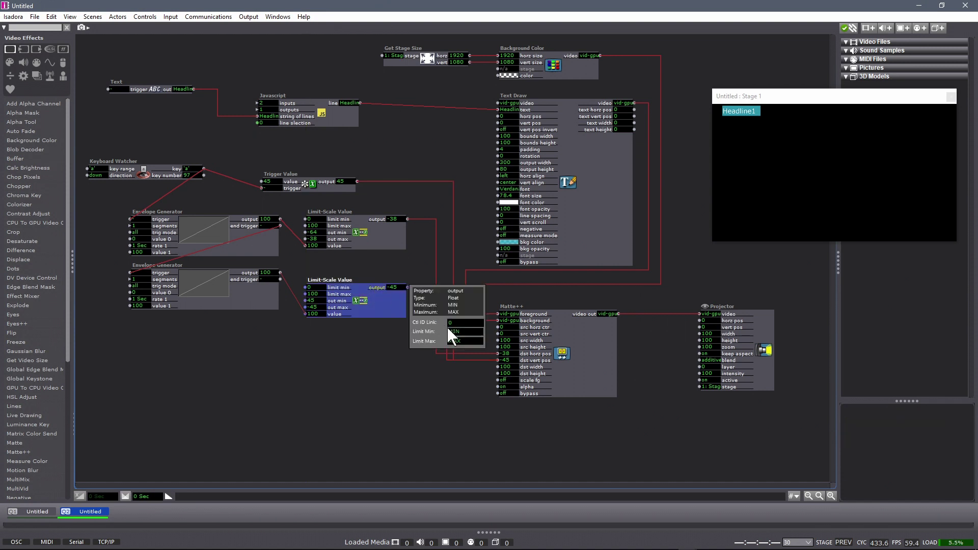
click(393, 366)
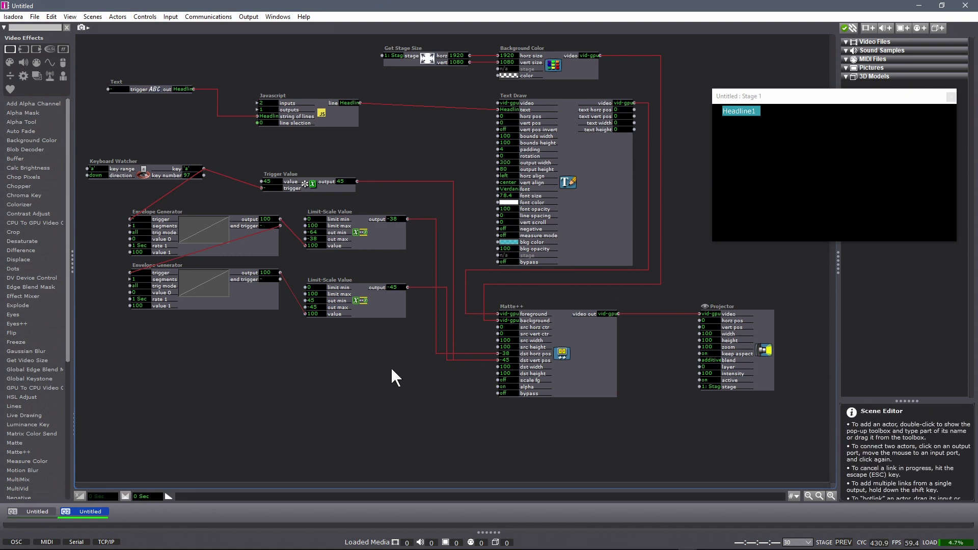
Set the lower Limit-Scale Value's out min to -45 and out max to 45.
click(319, 302)
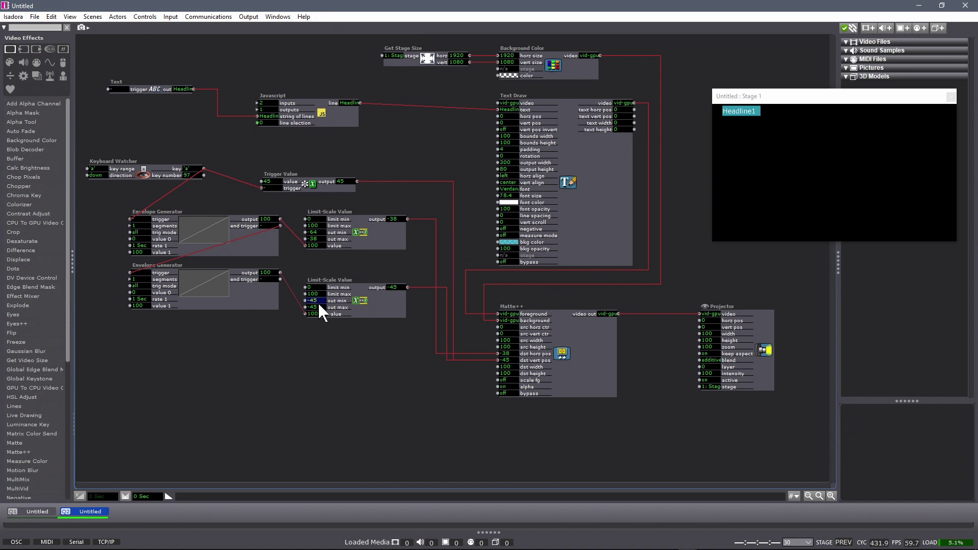
click(318, 307)
text(45)
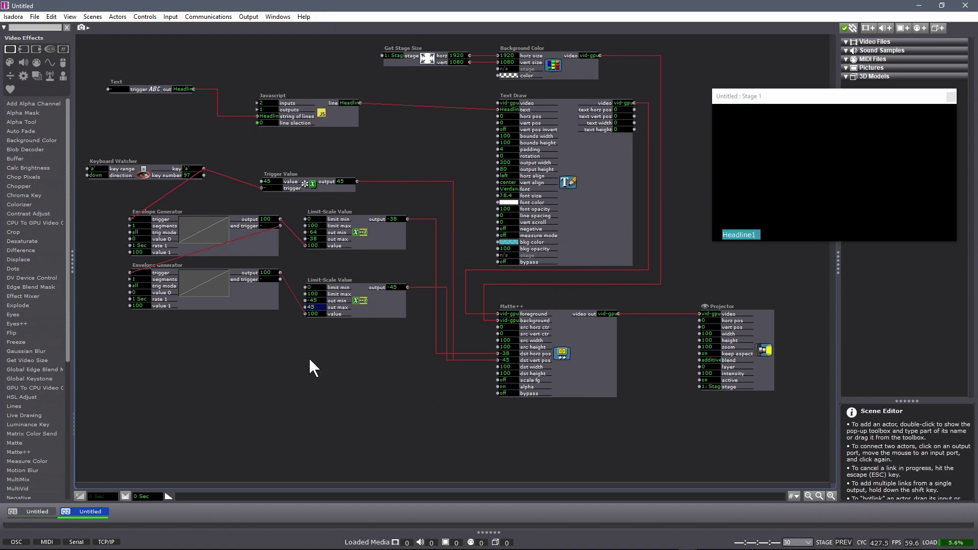
key(Return)
Set Trigger Value's value to -45 and test the headline animation.
click(274, 181)
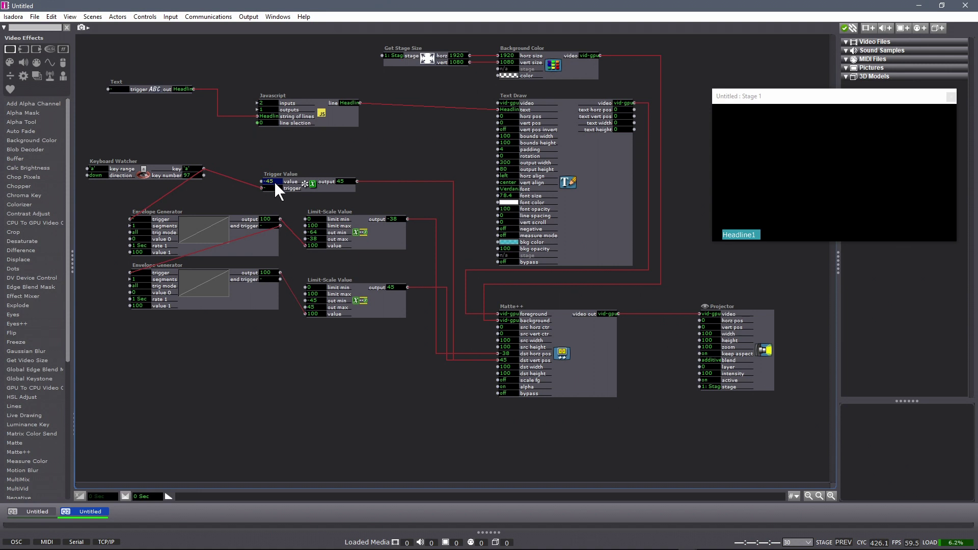
text(-45)
key(Return)
key(a)
Play the headline animation in the first scene and in the Matte++ scene to compare them.
click(29, 510)
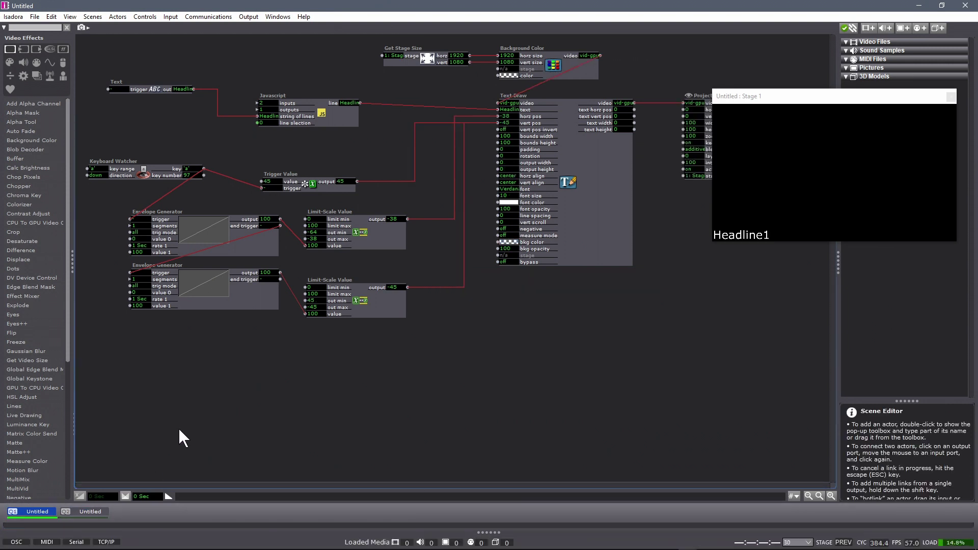
key(a)
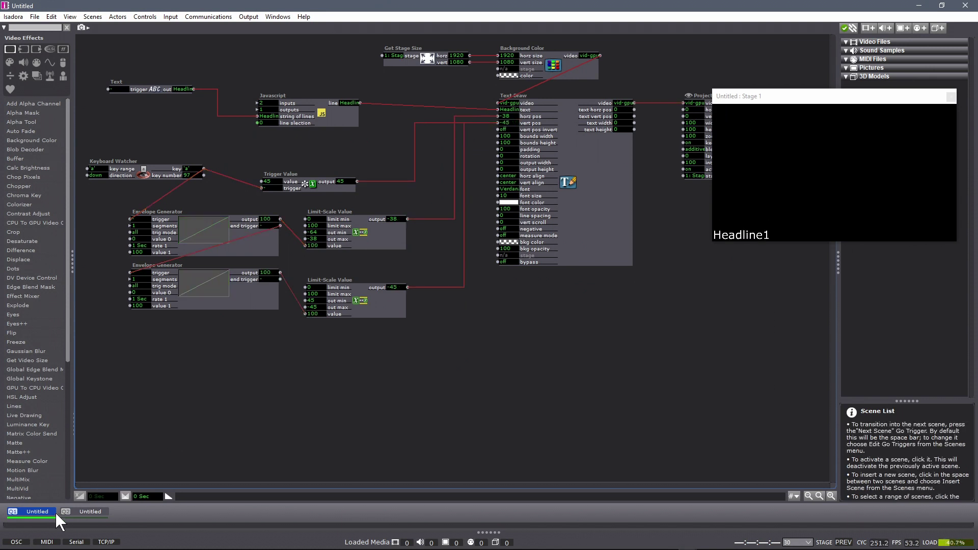
click(95, 510)
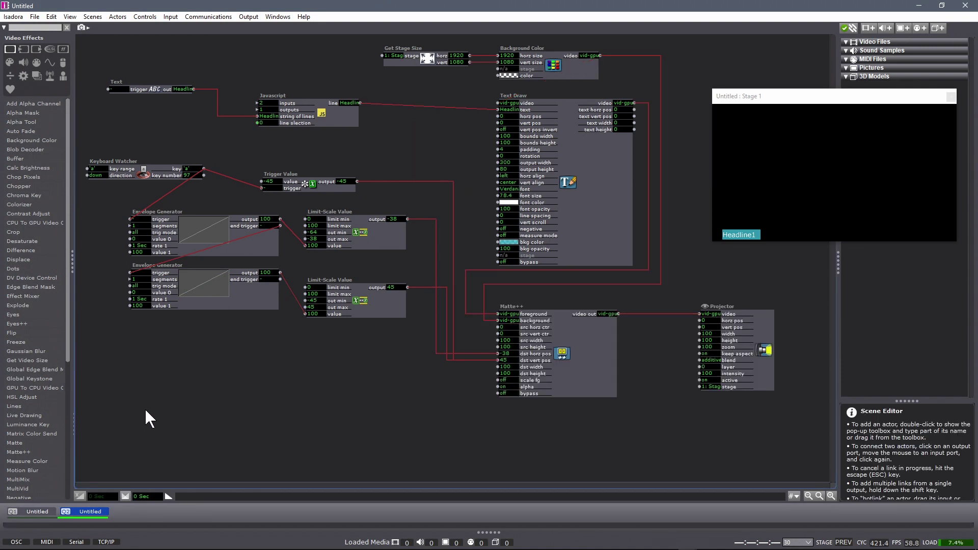
key(a)
Duplicate the first scene's whole actor network and place the copy below the original.
click(37, 512)
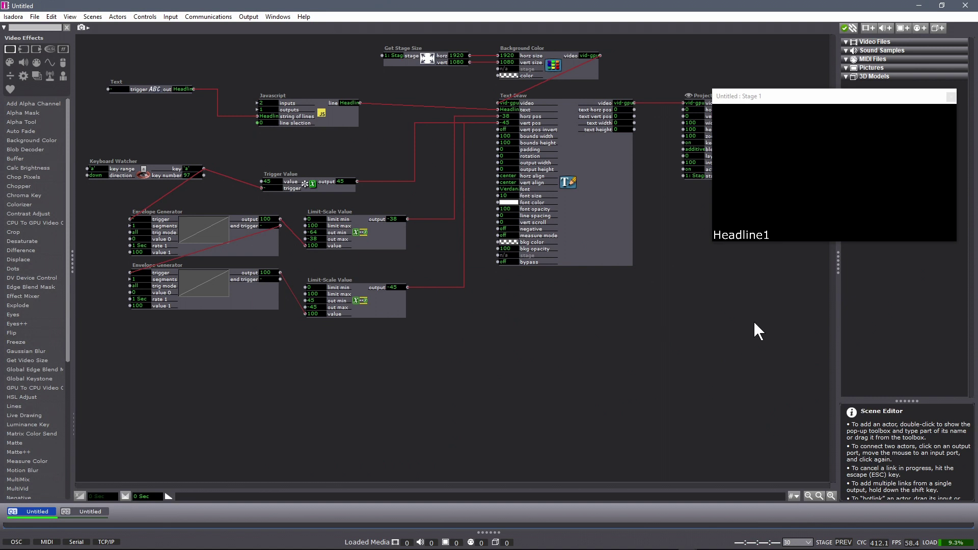
drag(773, 342, 103, 51)
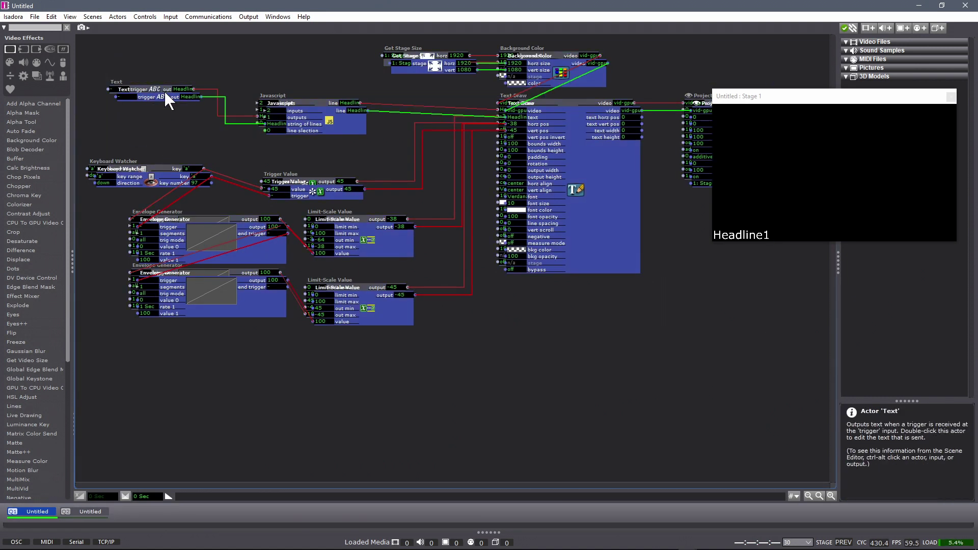
key(ctrl+v)
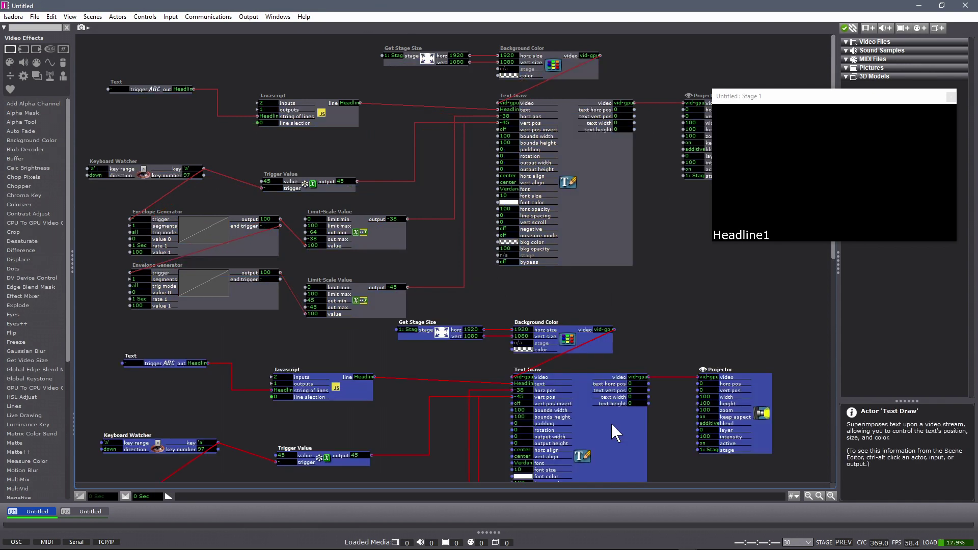
click(549, 297)
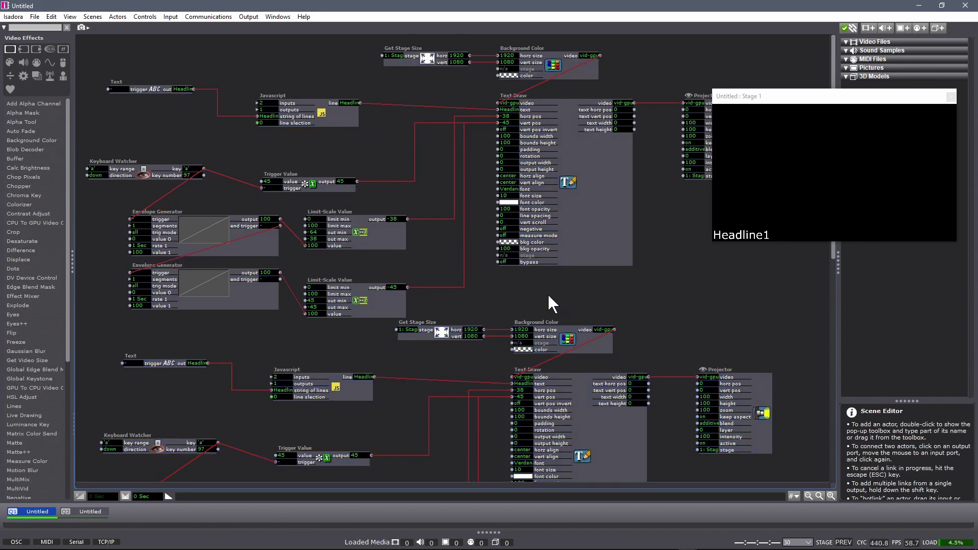
Duplicate the Matte++ scene's whole network below the original and set the copied Javascript actor's line selection to 1.
key(a)
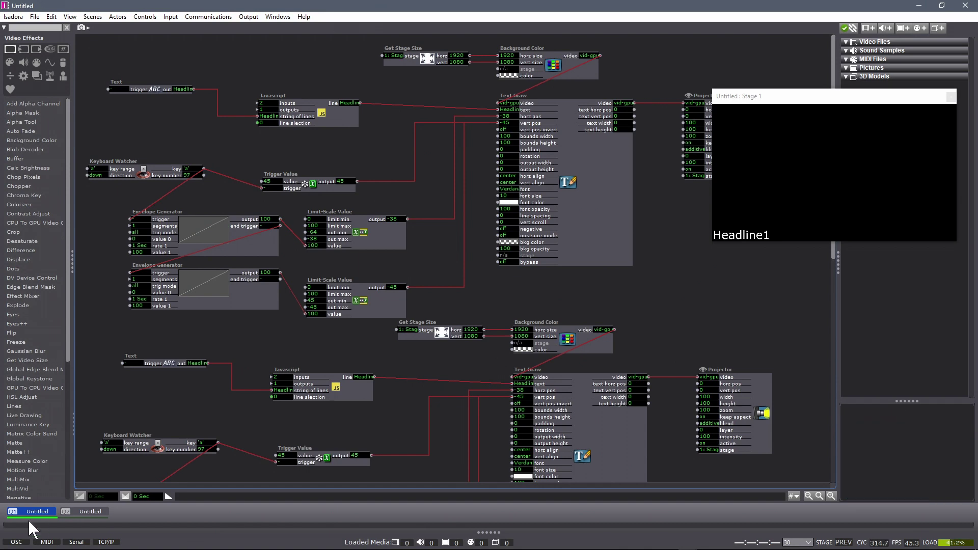
click(80, 515)
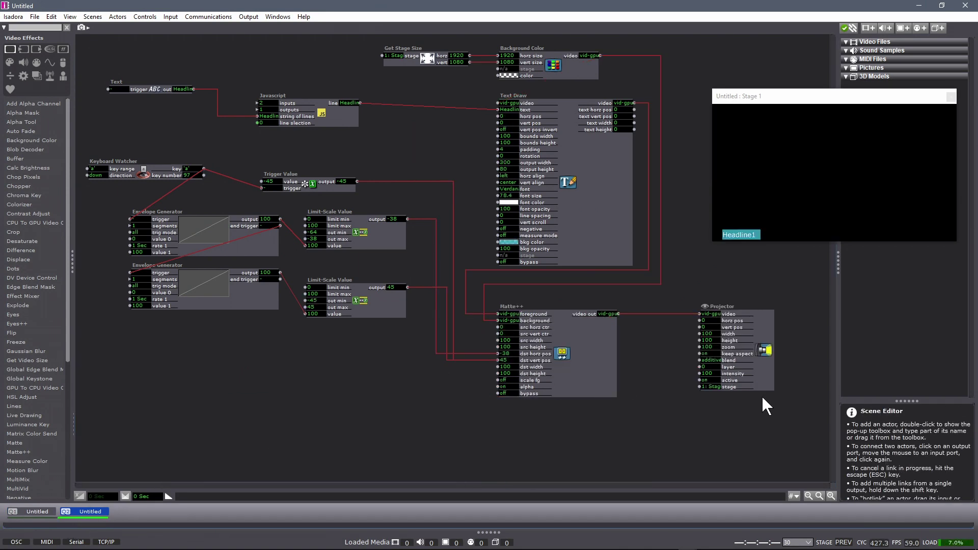
key(ctrl+a)
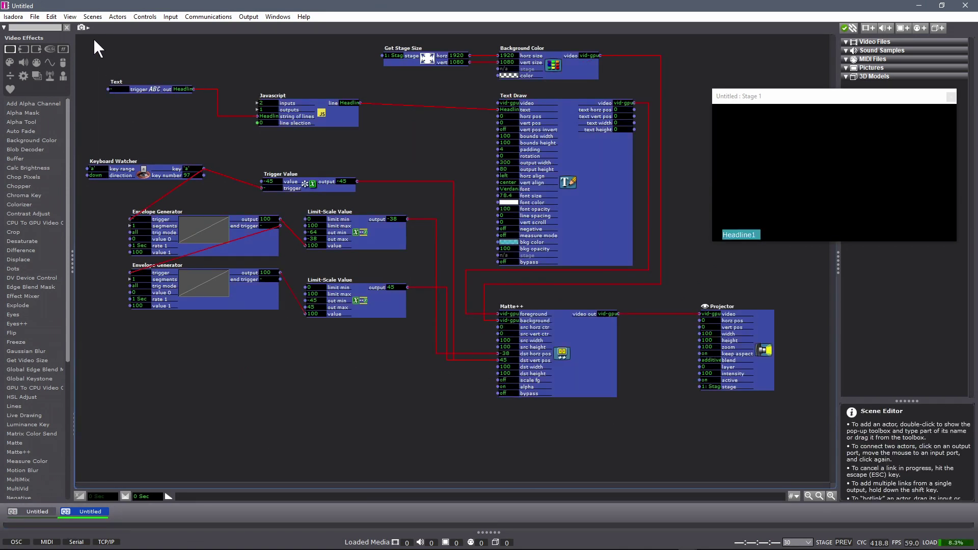
key(ctrl+d)
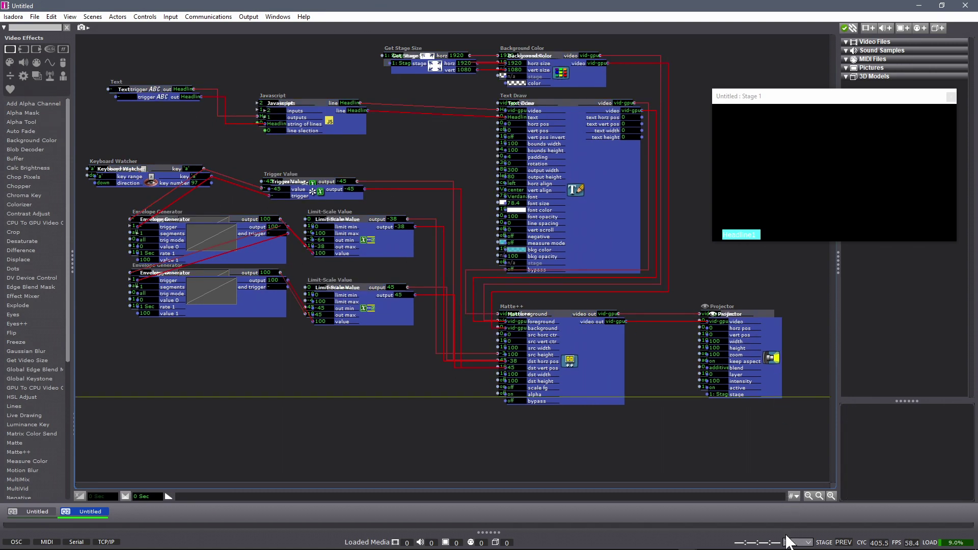
click(748, 439)
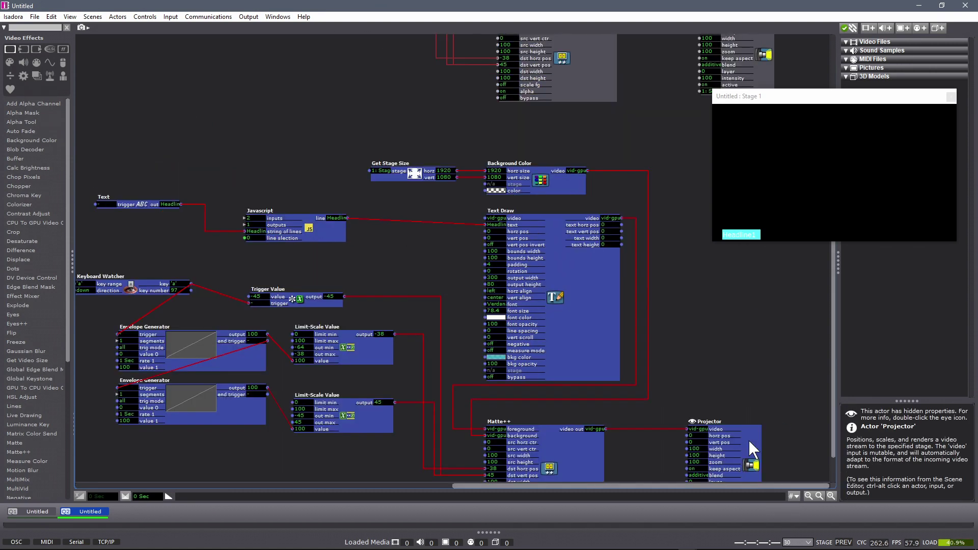
click(697, 300)
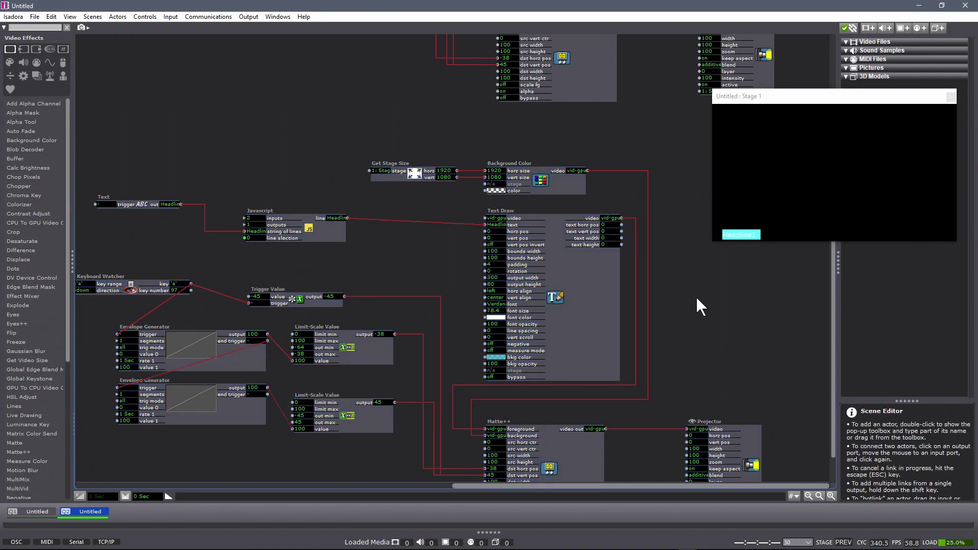
key(a)
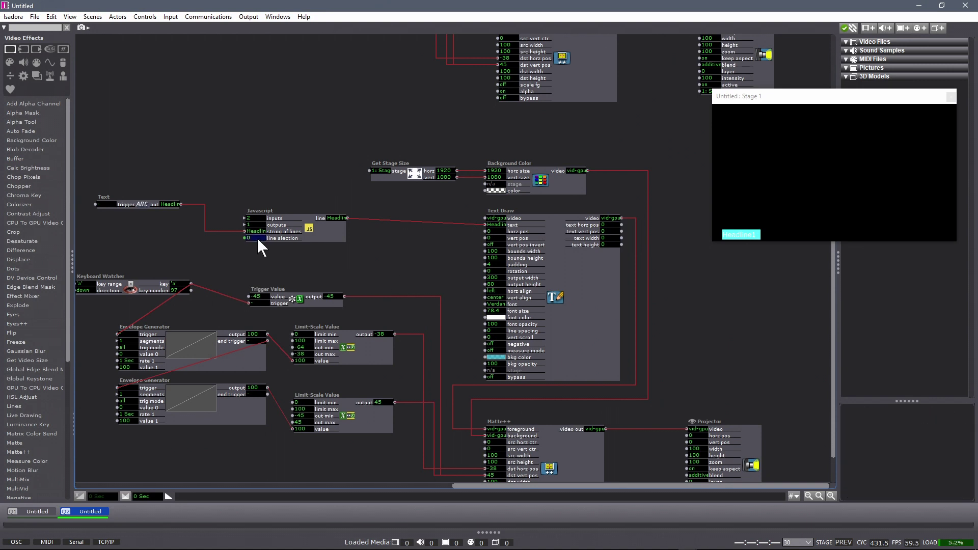
drag(257, 237, 257, 234)
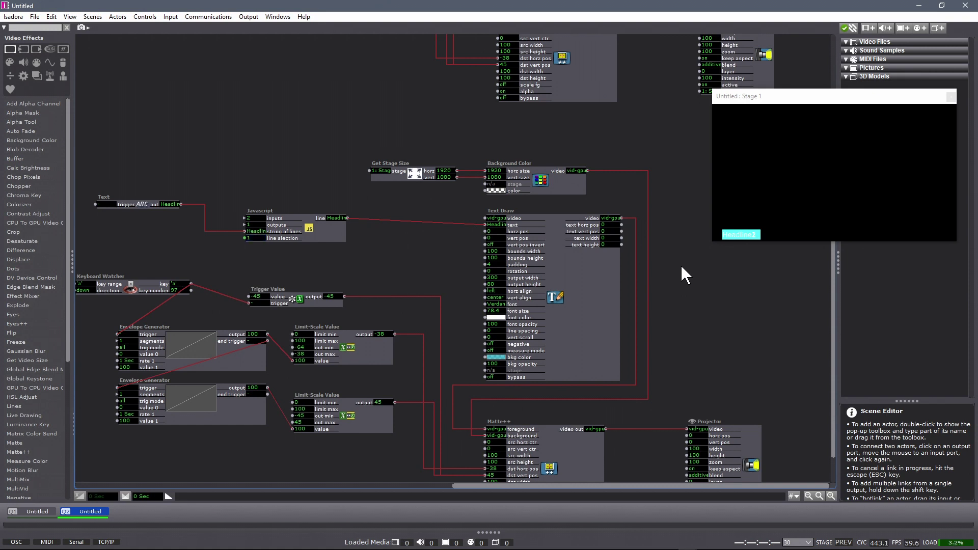
Delete the duplicated network below the original in the Matte++ scene.
key(ctrl+minus)
key(ctrl+minus)
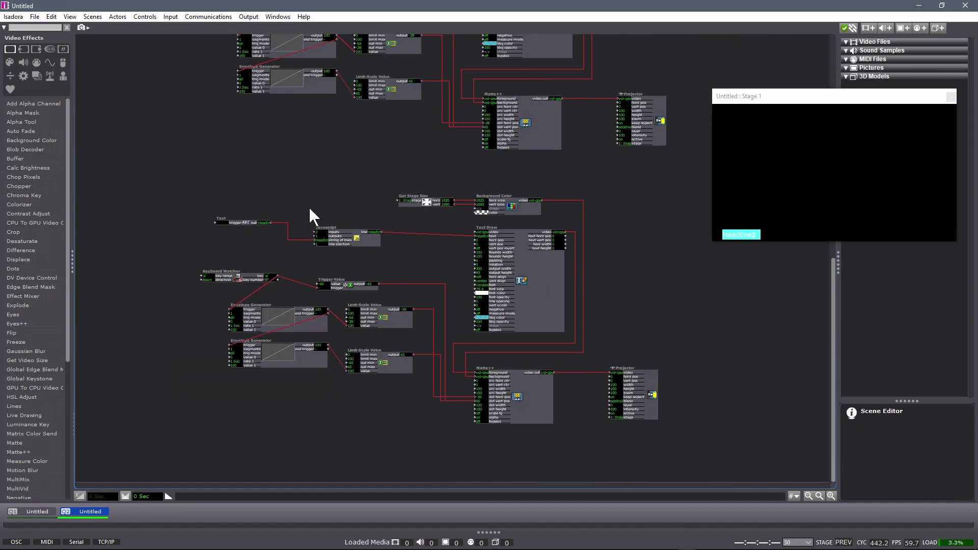
drag(702, 394, 750, 437)
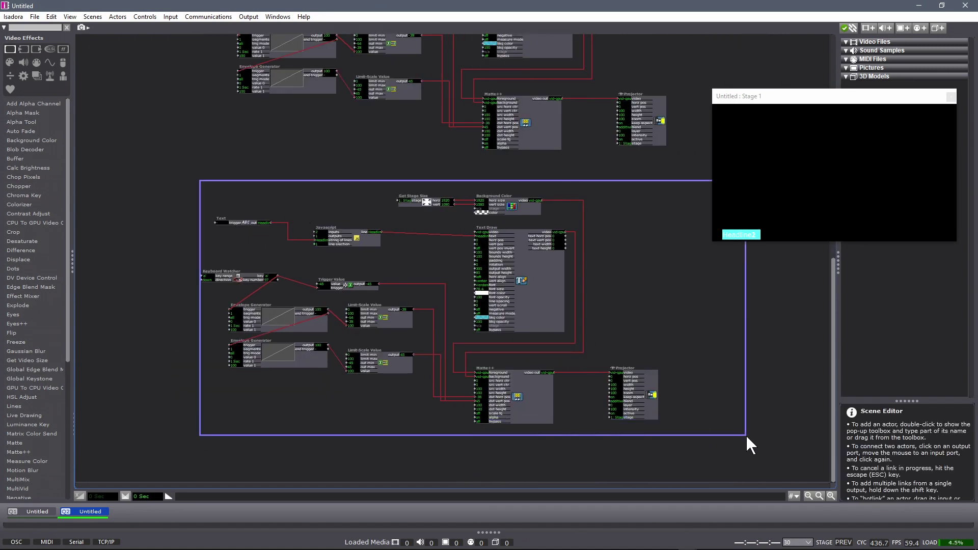
key(Delete)
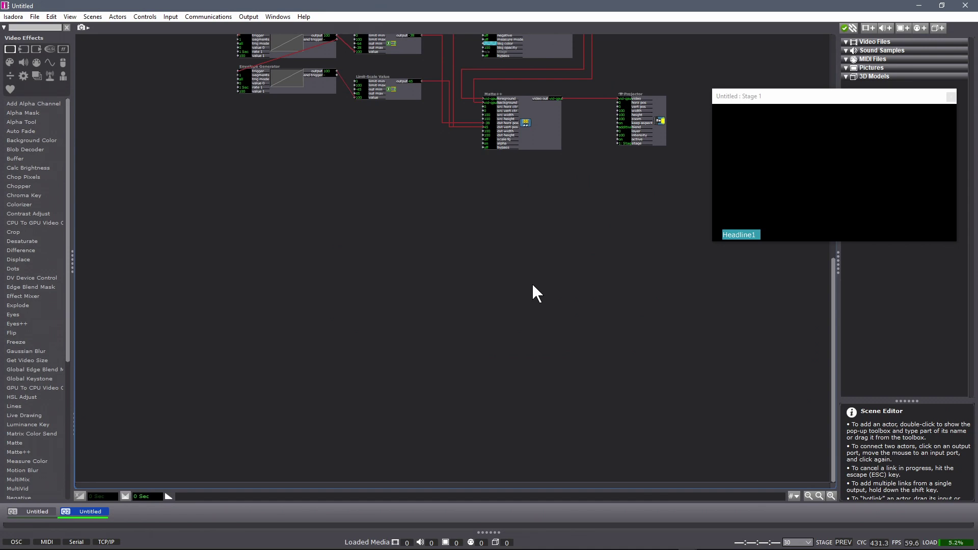
scroll(480, 228, up, 2)
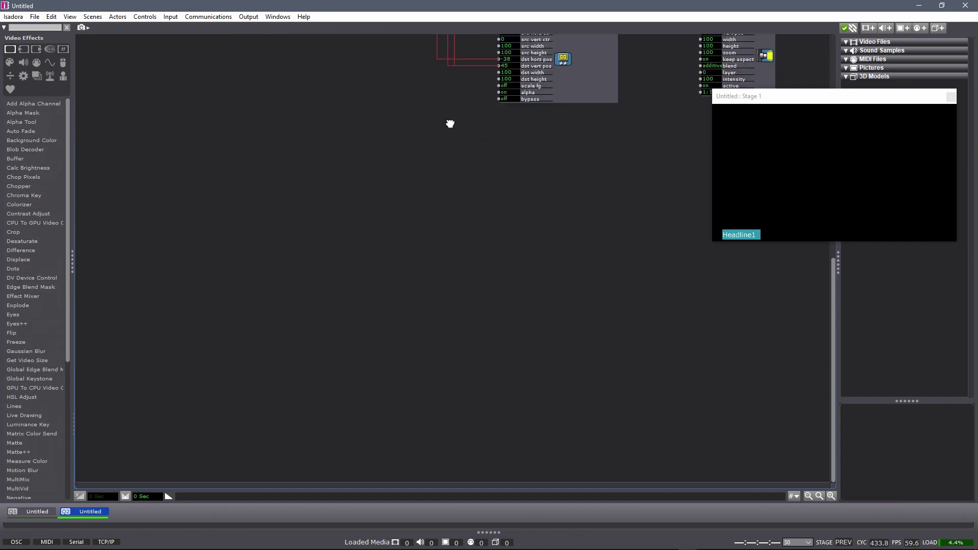
scroll(447, 332, up, 5)
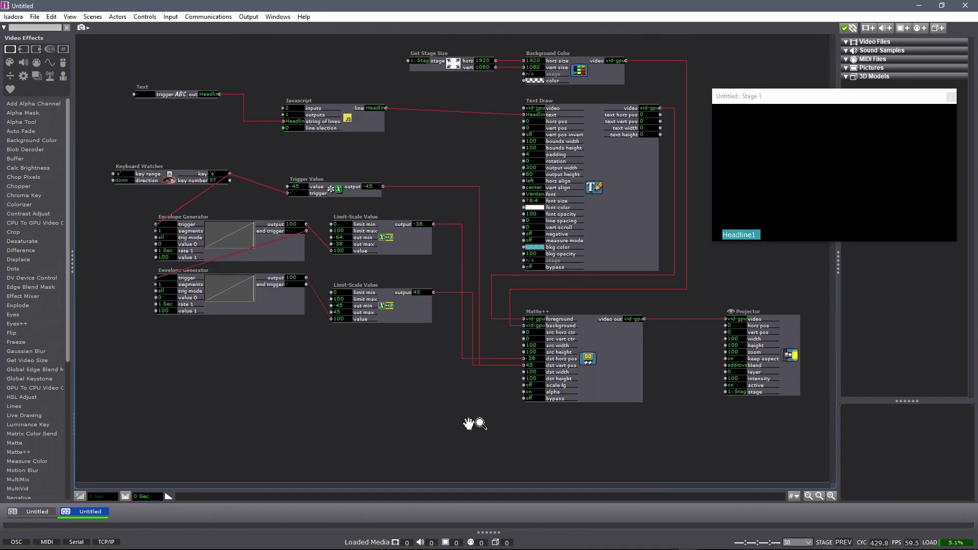
drag(468, 424, 456, 421)
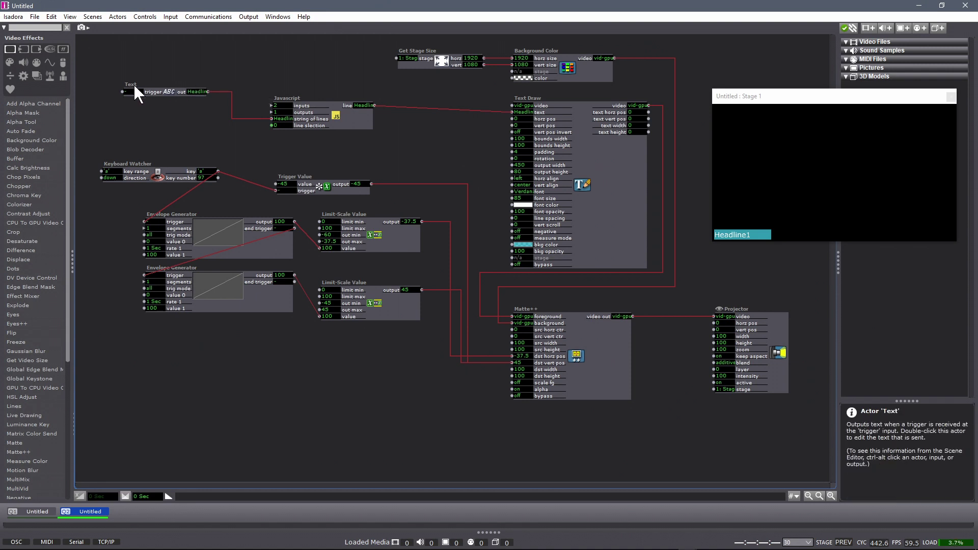
Move the Text and Keyboard Watcher actors aside and cut all the other actors from the Matte++ scene.
drag(133, 84, 96, 50)
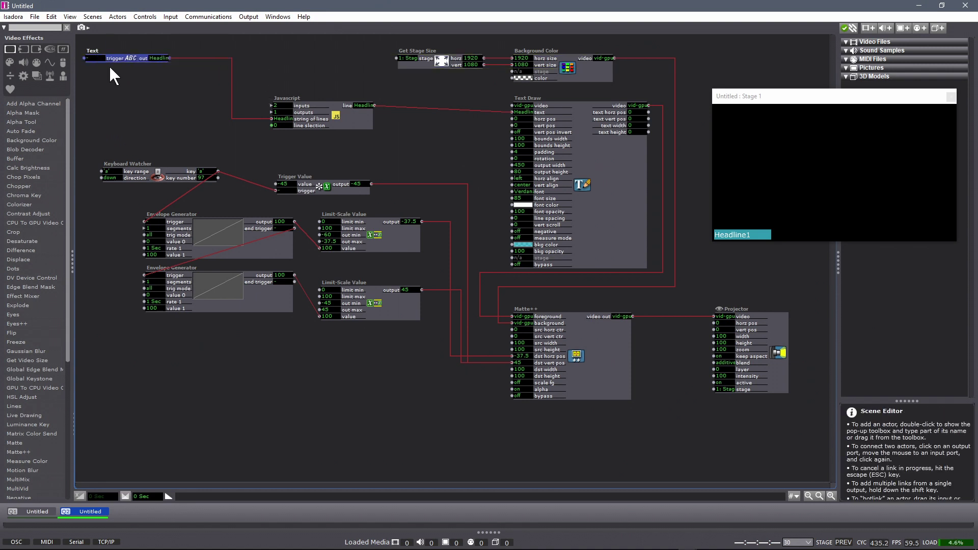
drag(121, 164, 83, 154)
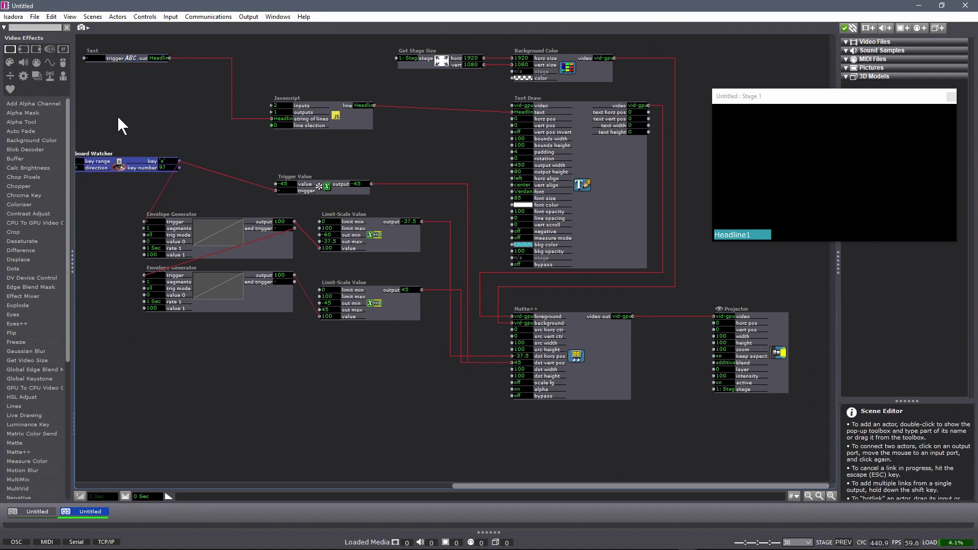
drag(243, 42, 770, 410)
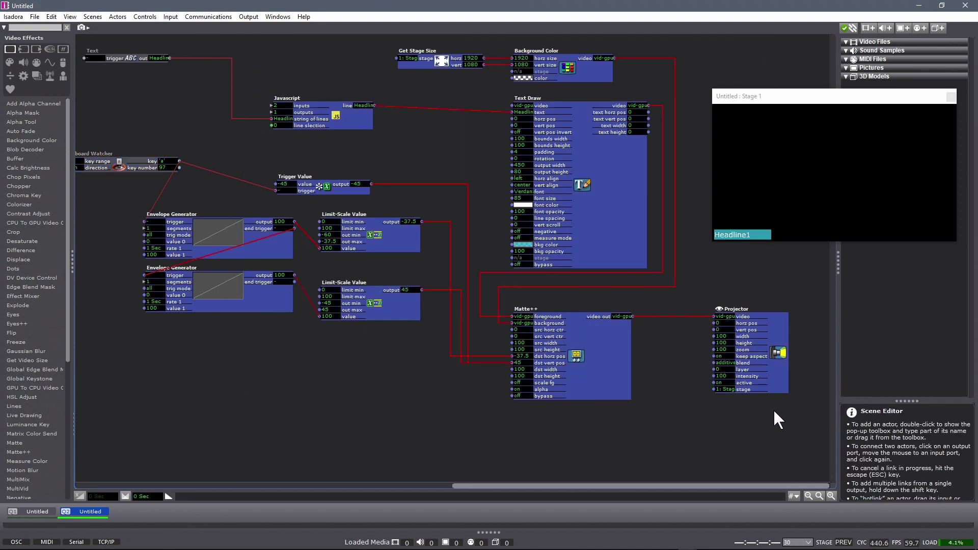
key(Delete)
Add a User Actor to the scene and paste the cut headline network inside it.
double_click(417, 184)
text(js)
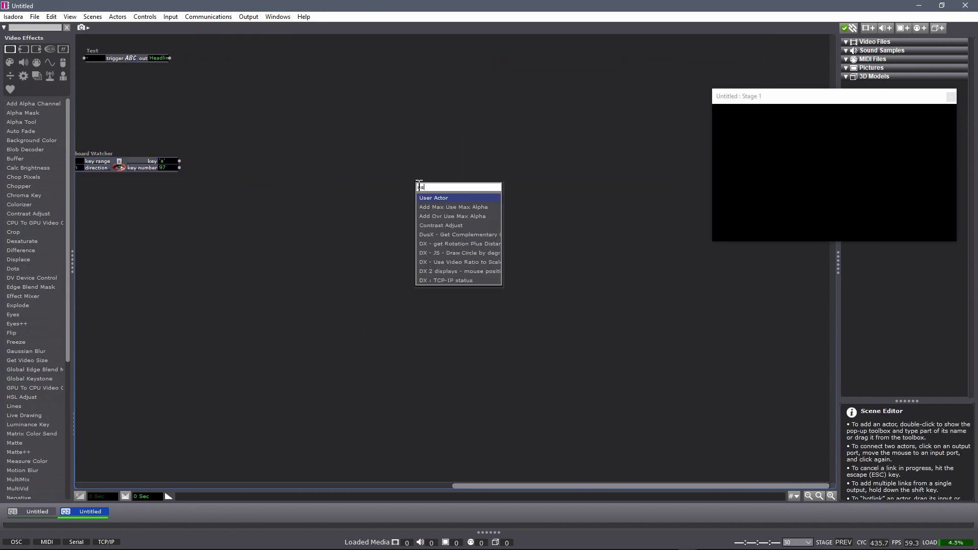
text(er)
click(426, 198)
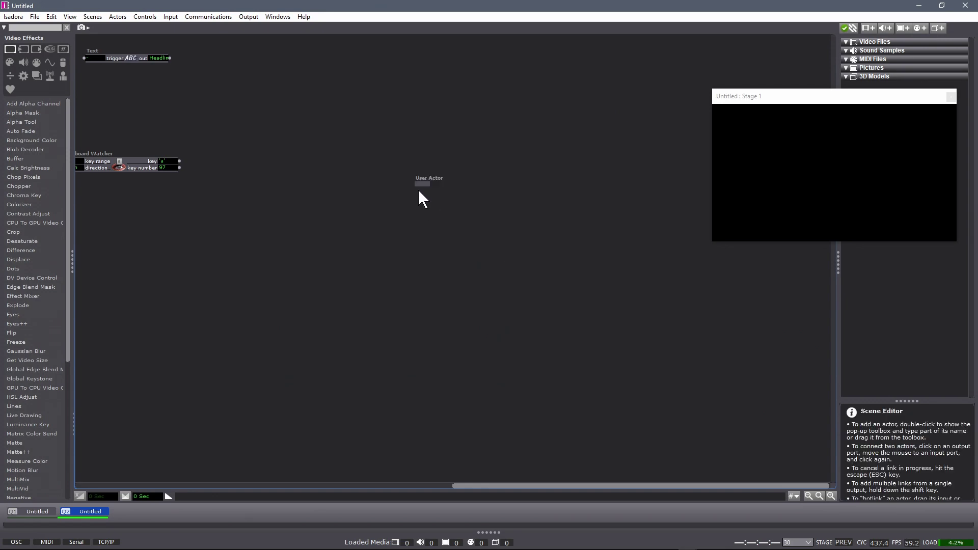
double_click(422, 183)
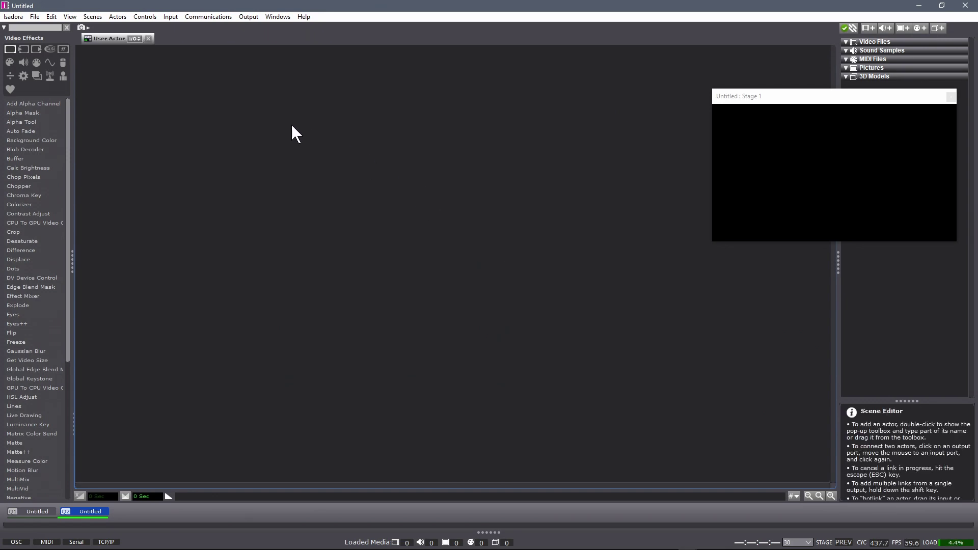
key(ctrl+v)
click(123, 123)
Add a User Input and link it to the triggers of Trigger Value and the upper Envelope Generator.
double_click(120, 120)
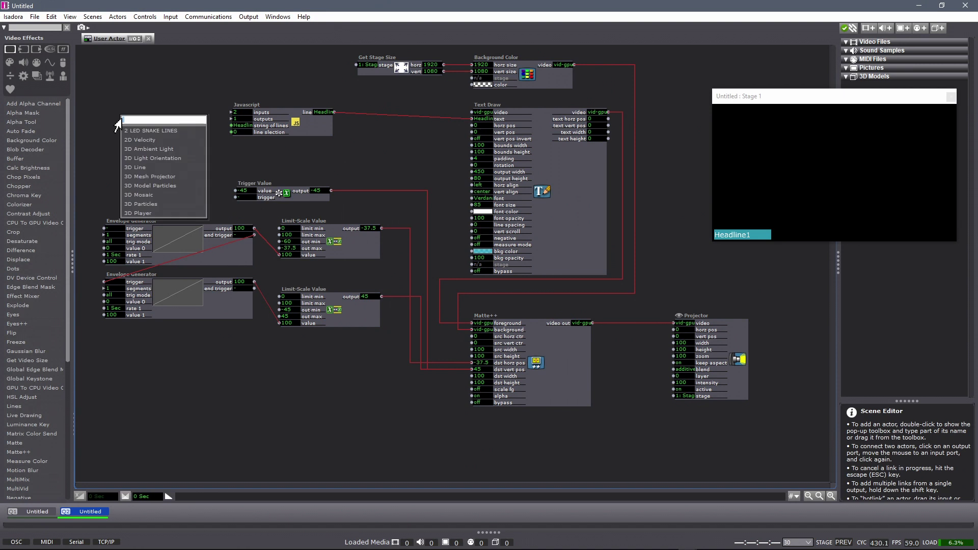
text(user)
click(133, 149)
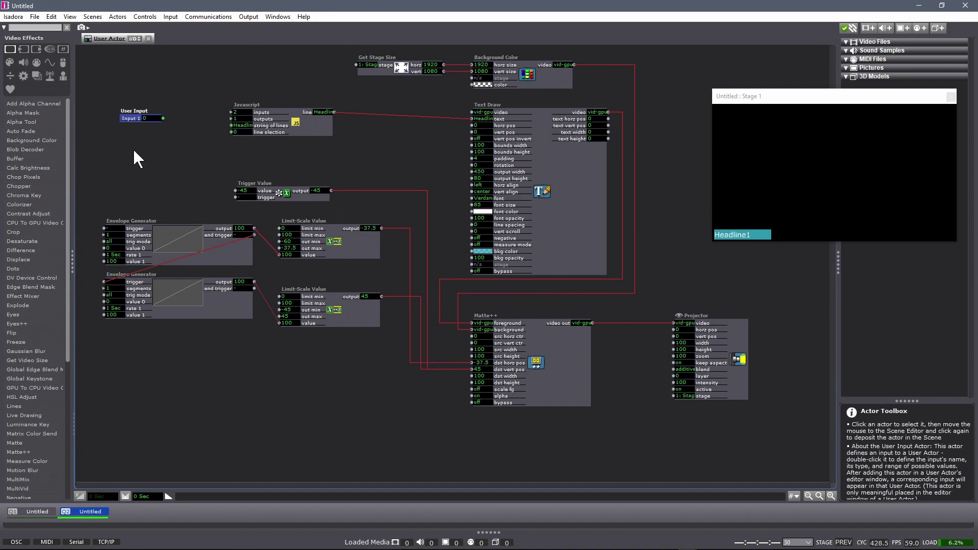
click(163, 118)
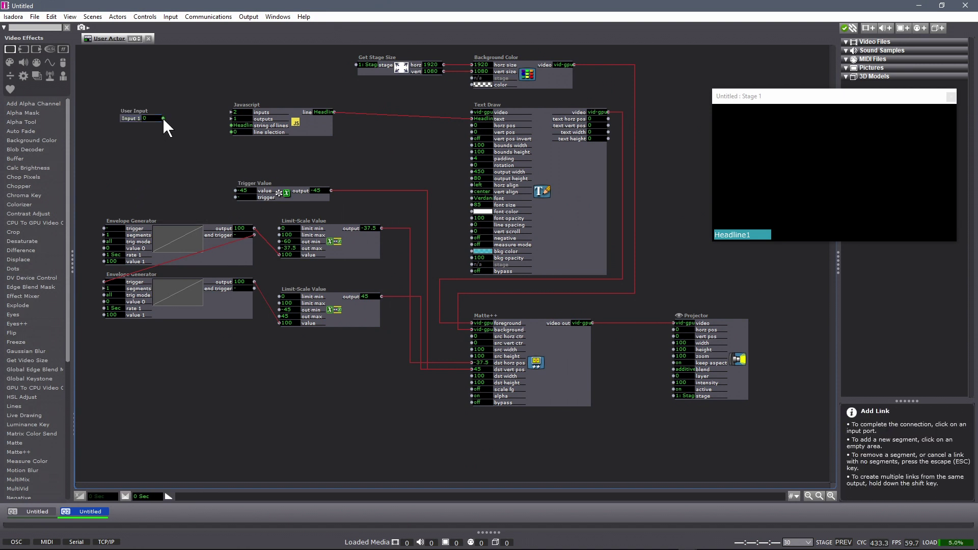
click(235, 197)
right_click(100, 164)
drag(131, 113, 91, 168)
Add a second User Input and link it to the Javascript actor's string of lines input.
double_click(144, 75)
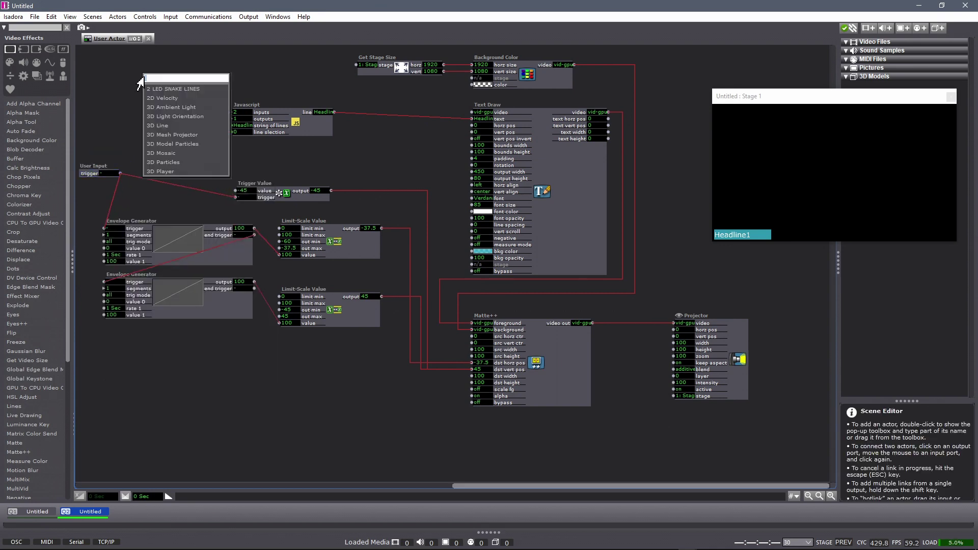
text(user)
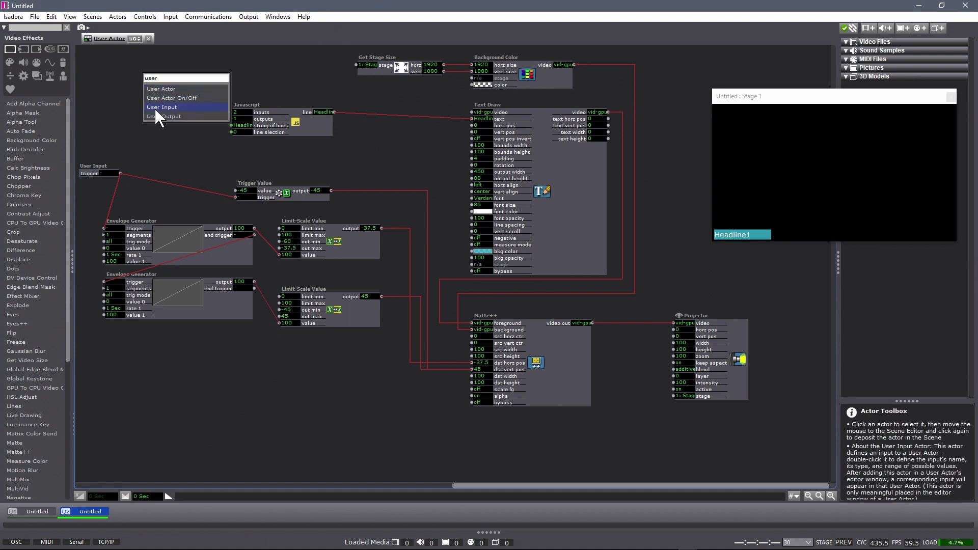
click(154, 106)
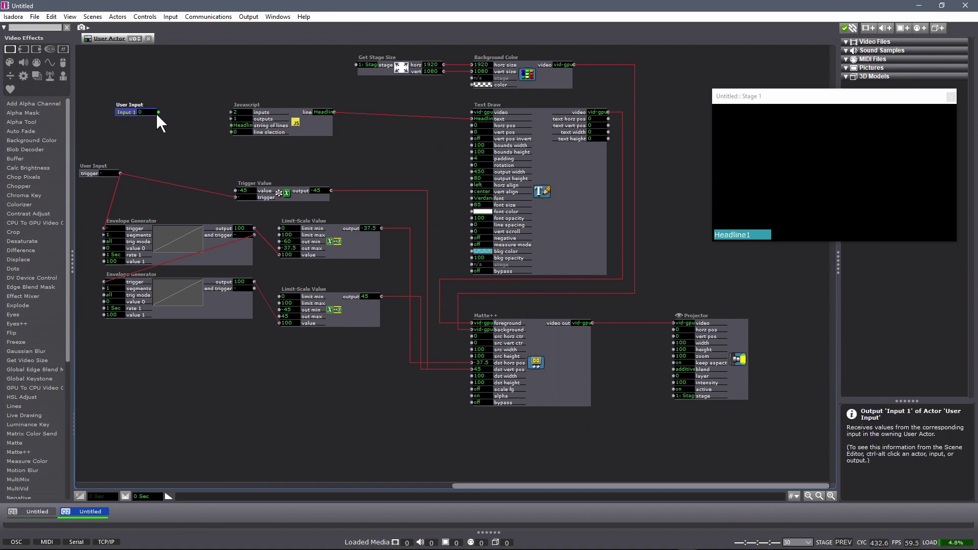
click(159, 112)
click(232, 126)
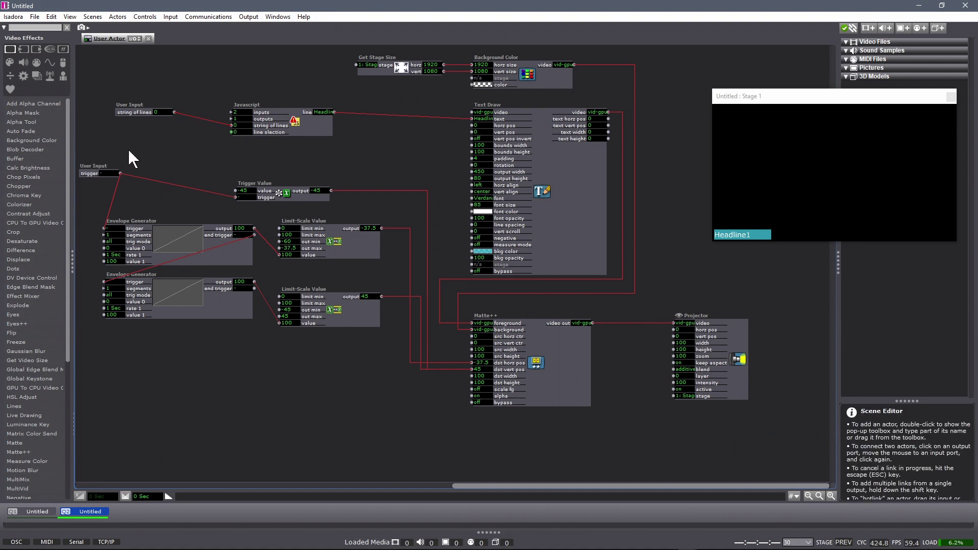
Rename the trigger User Input as "trigger animation".
double_click(90, 172)
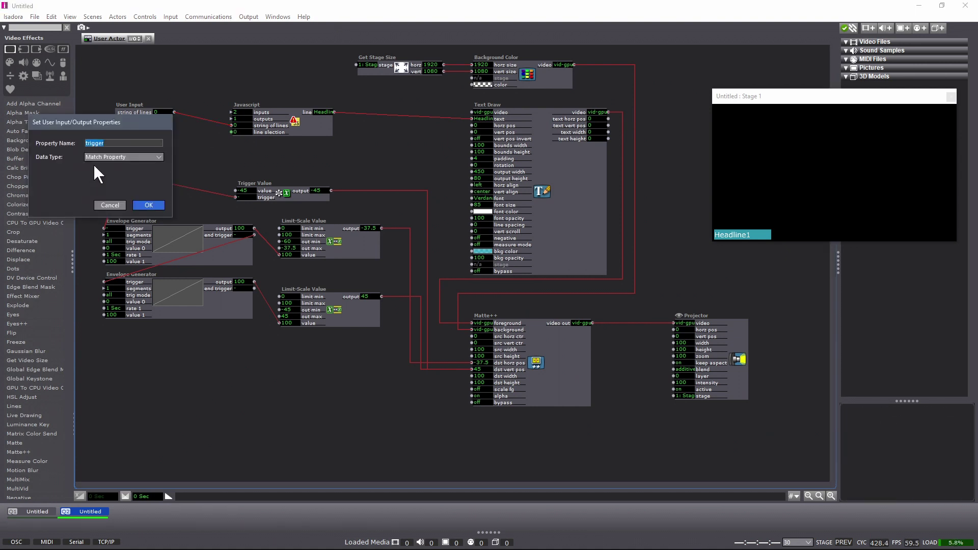
text(animation)
click(148, 205)
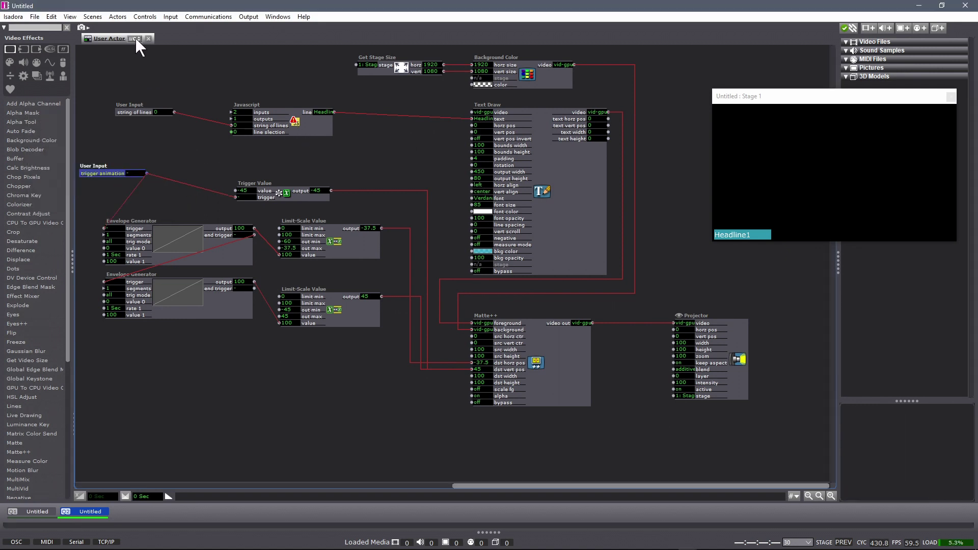
Order the User Actor's inputs with string of lines above trigger animation.
click(135, 39)
drag(418, 215, 415, 205)
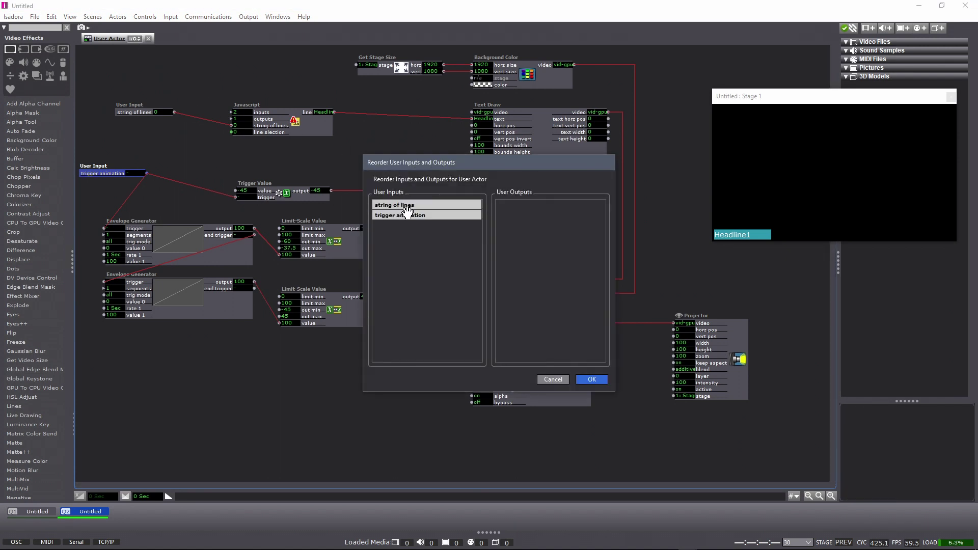
click(591, 379)
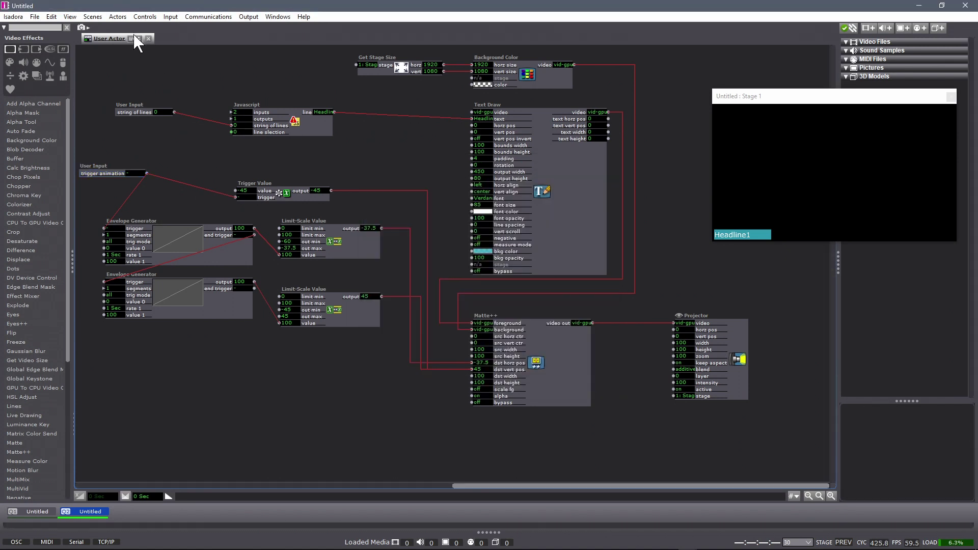
click(134, 38)
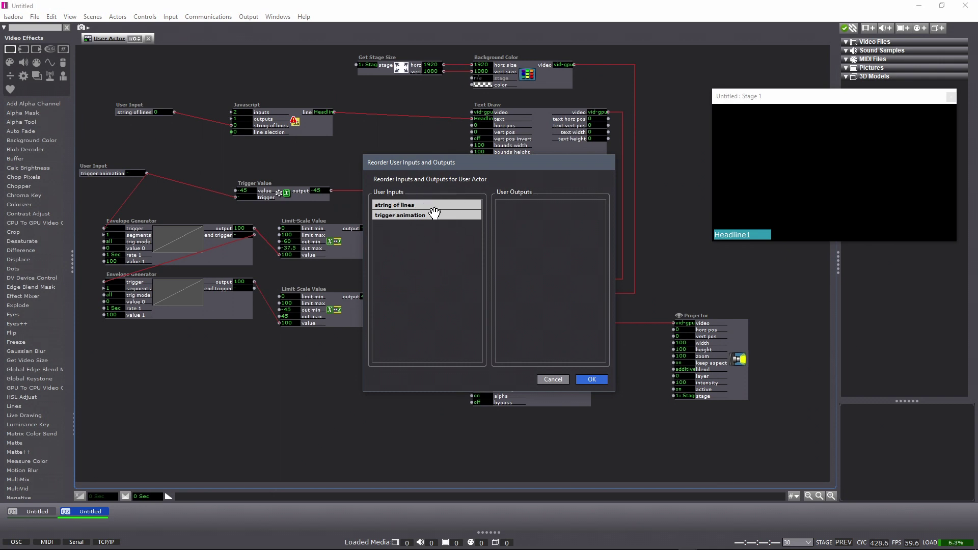
click(585, 381)
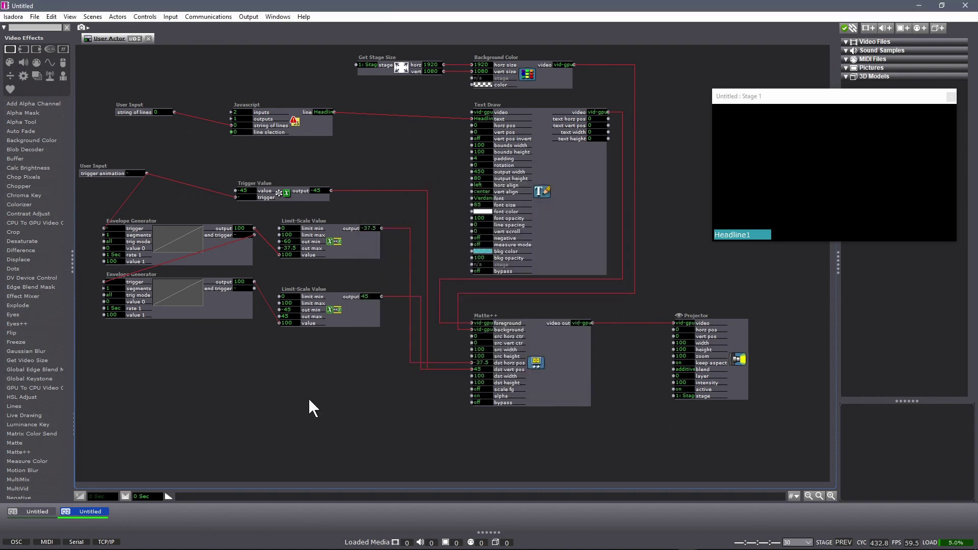
Replace the Projector with a User Output linked to Matte++'s video out and align it with that output.
click(738, 340)
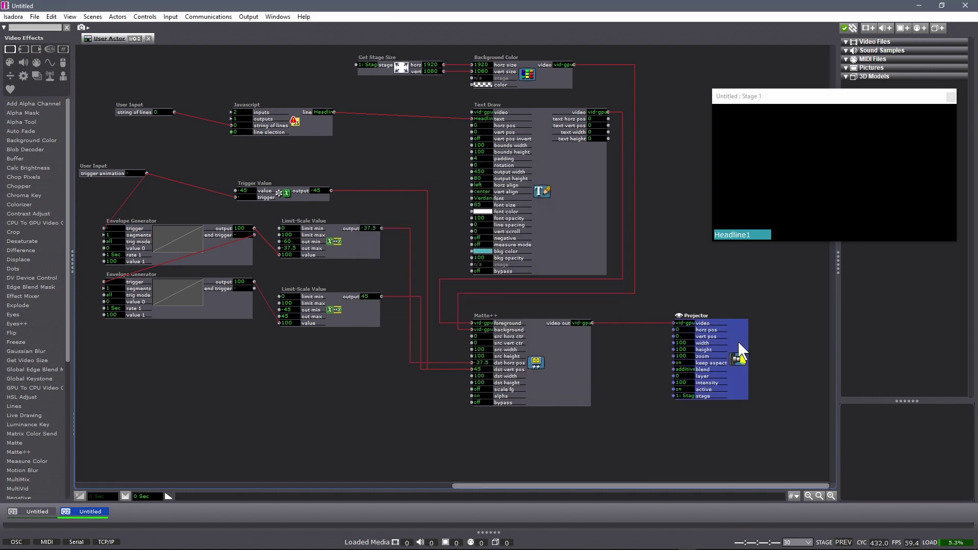
key(Delete)
double_click(680, 340)
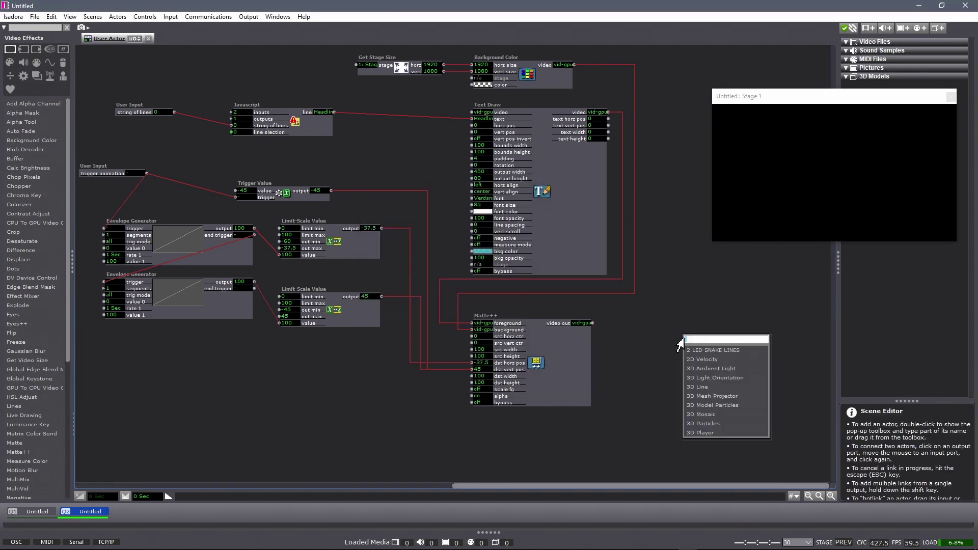
text(user)
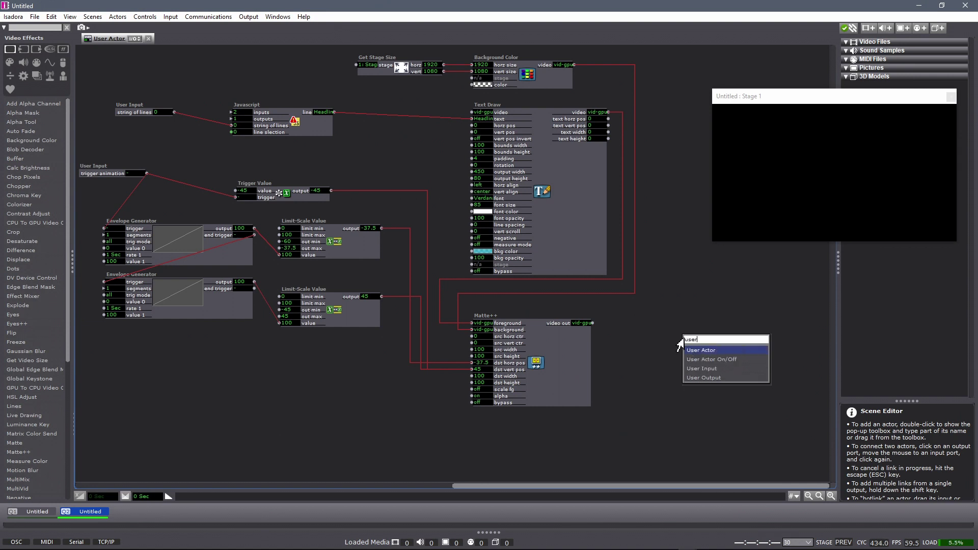
click(710, 377)
click(593, 323)
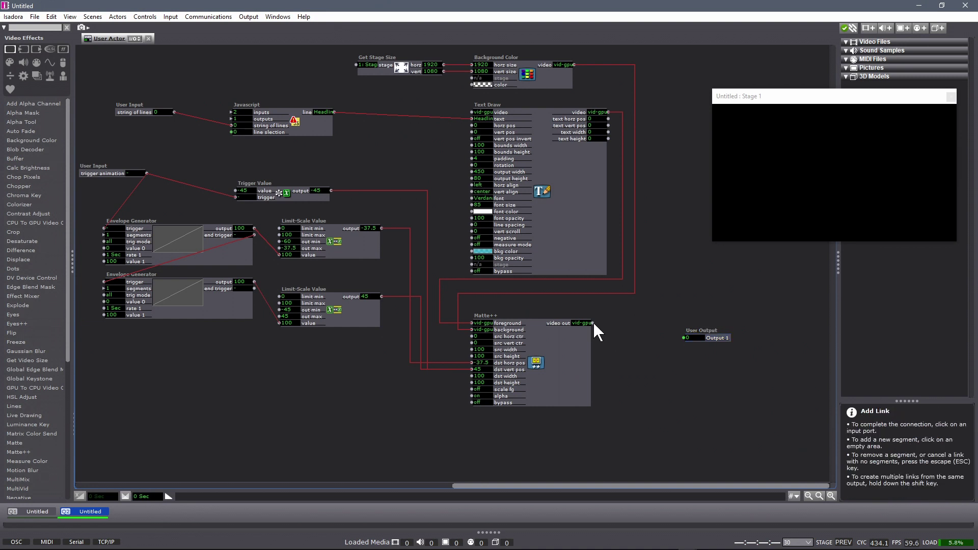
click(683, 338)
drag(696, 334, 699, 317)
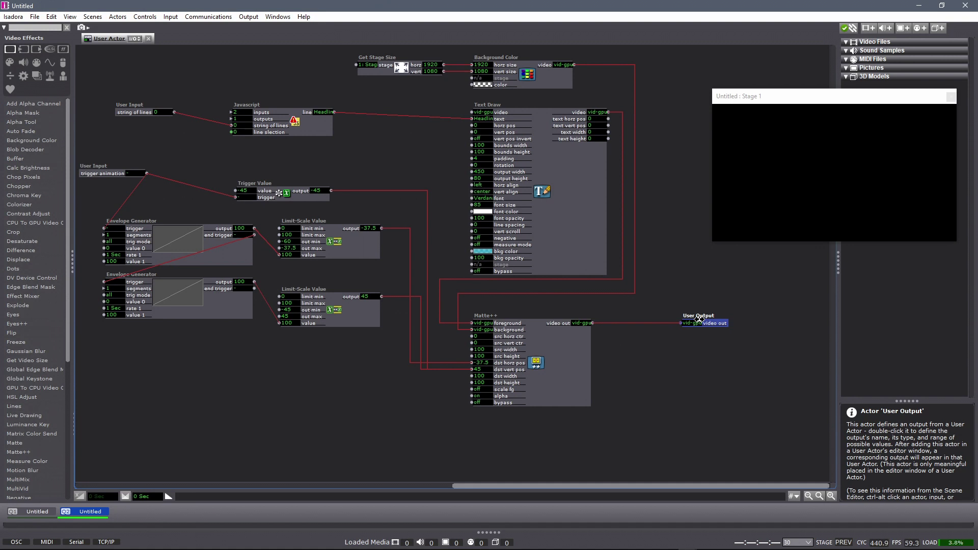
Cut the Get Stage Size and Background Color actors and link a new User Input to the Matte++ background input.
drag(398, 49, 565, 93)
key(Delete)
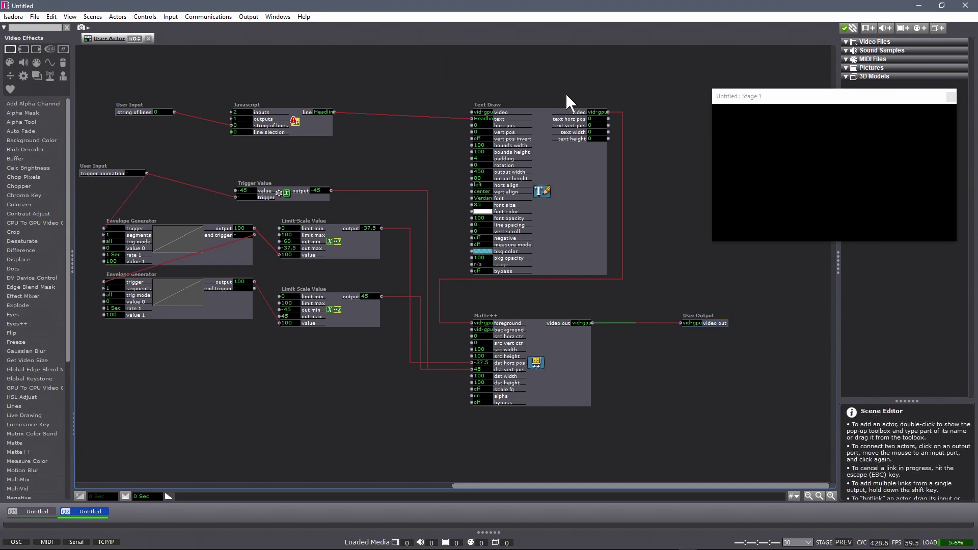
double_click(270, 379)
text(user)
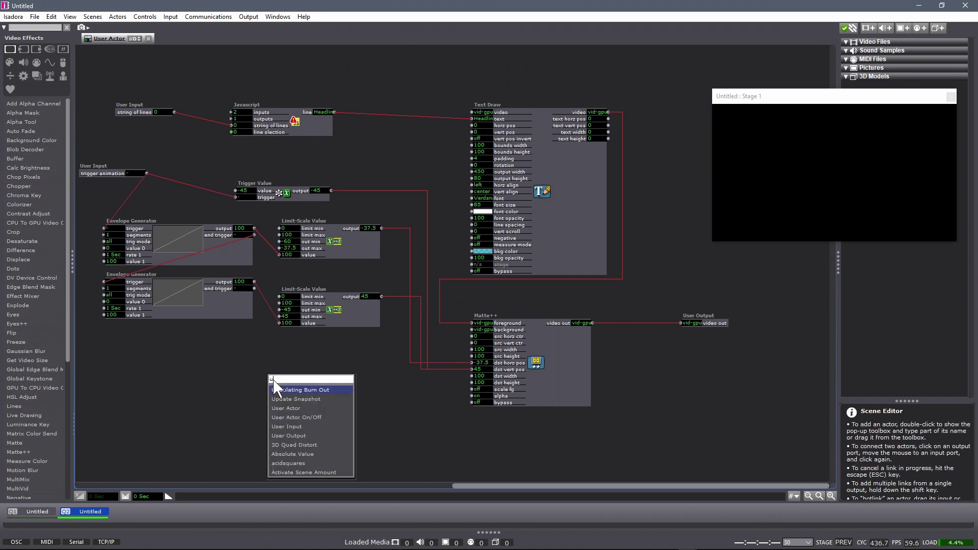
click(277, 406)
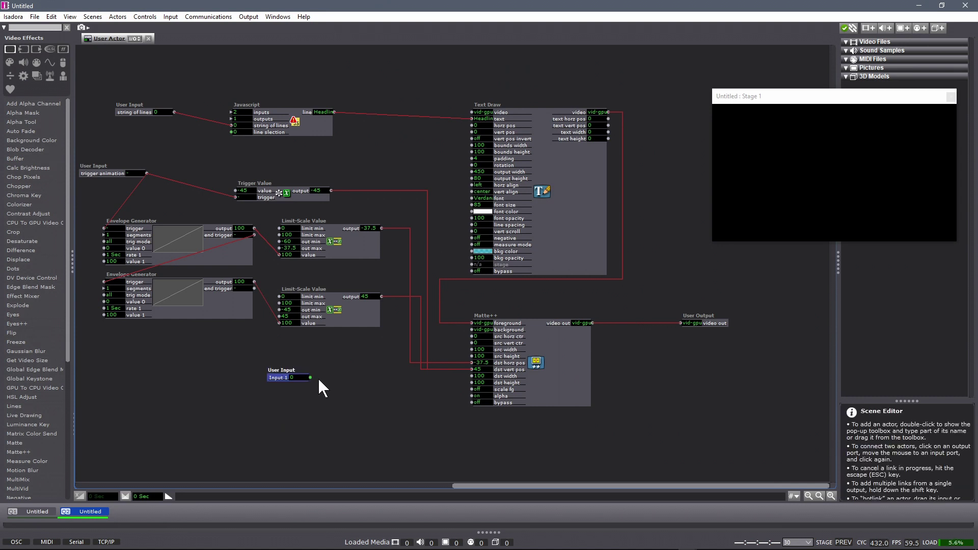
click(311, 378)
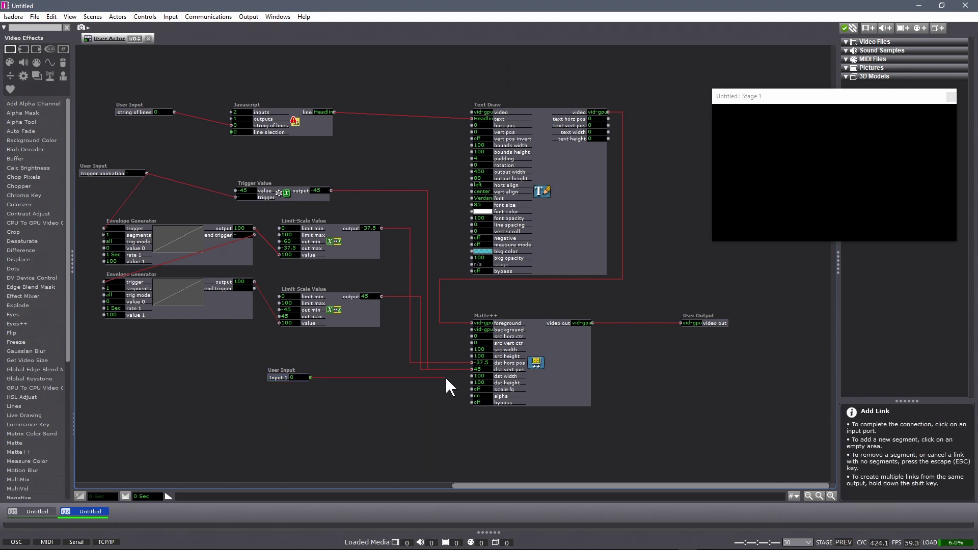
click(471, 330)
drag(282, 375, 281, 388)
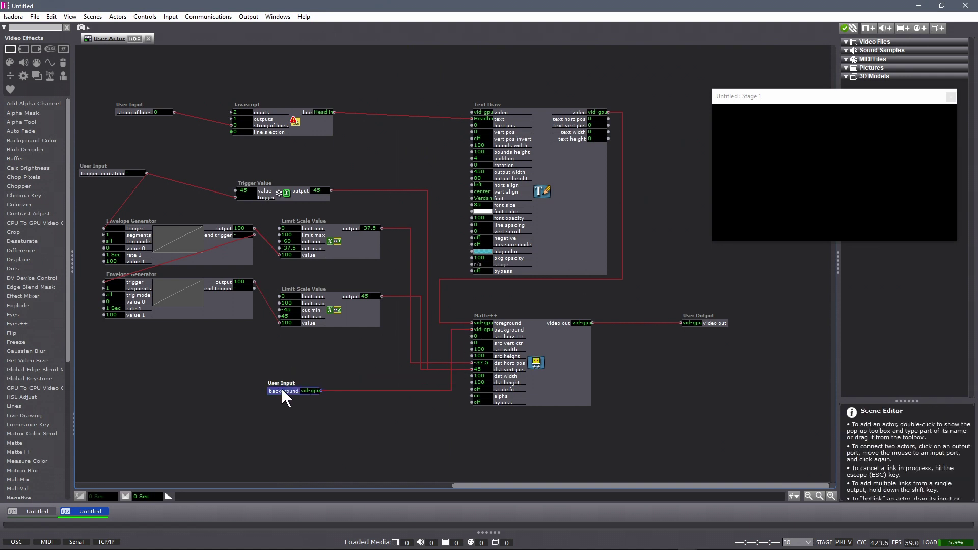
Reorder the User Actor's inputs so background sits between string of lines and trigger animation.
click(135, 39)
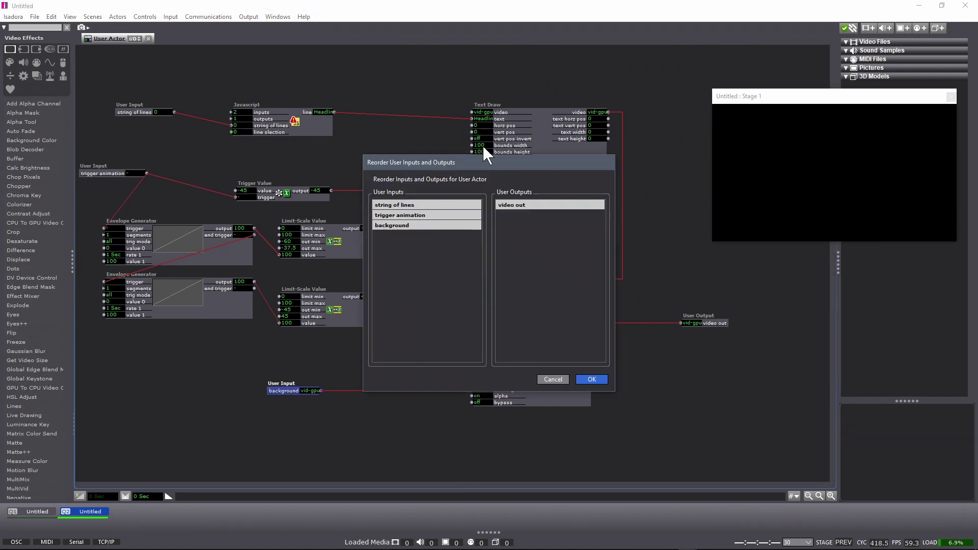
mouse_move(397, 224)
mouse_down()
mouse_move(400, 217)
mouse_move(413, 227)
mouse_up()
click(593, 379)
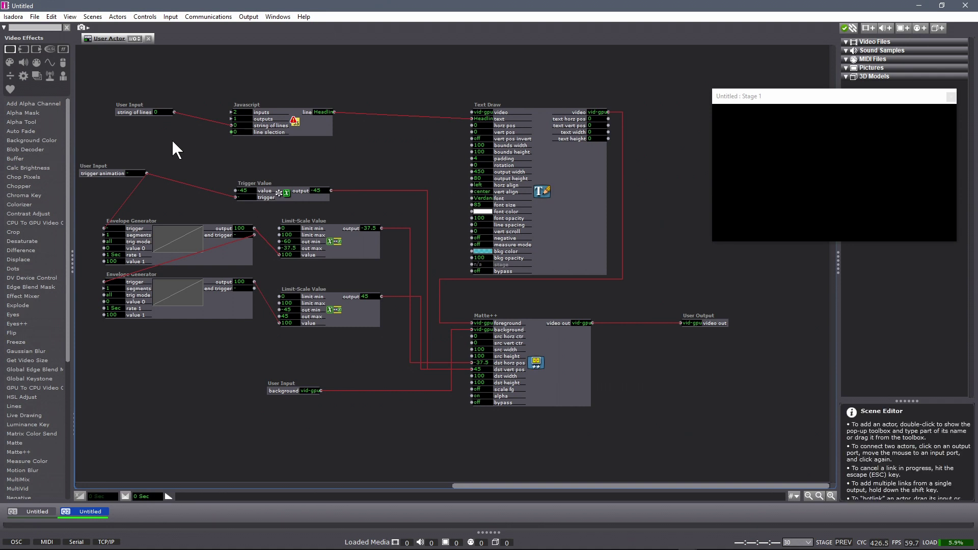
Remove the link from the string of lines User Input to Javascript and link that User Input to a new Trigger Text actor's input.
click(192, 114)
key(Delete)
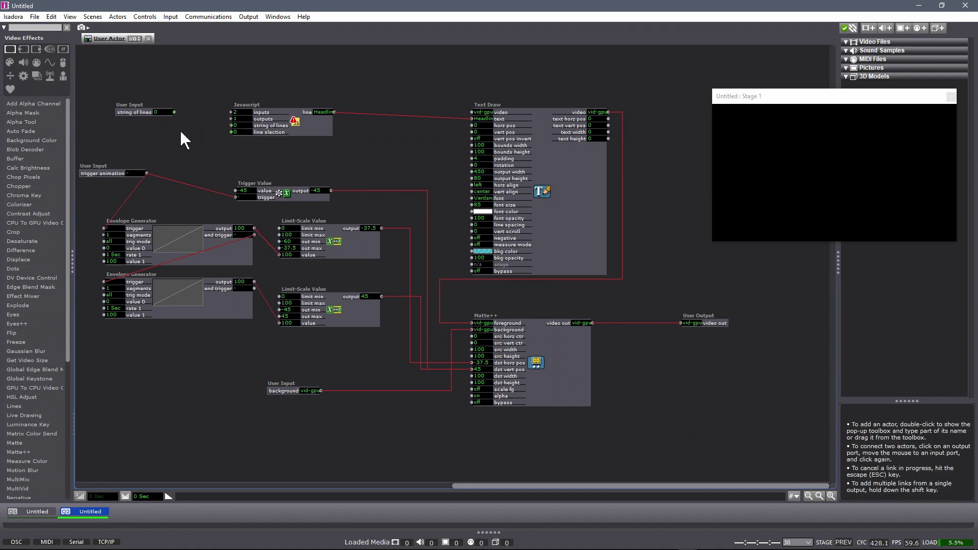
double_click(179, 130)
text(trigger)
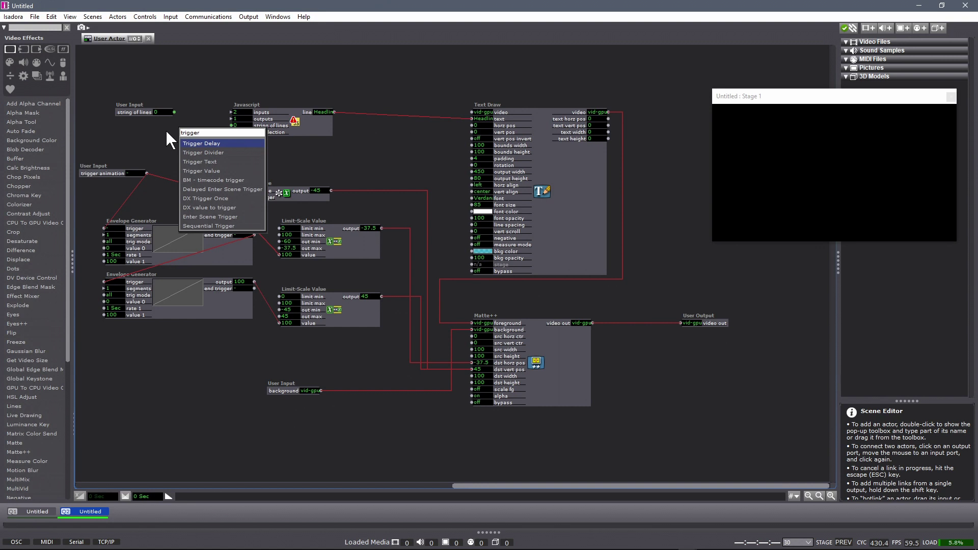
click(196, 162)
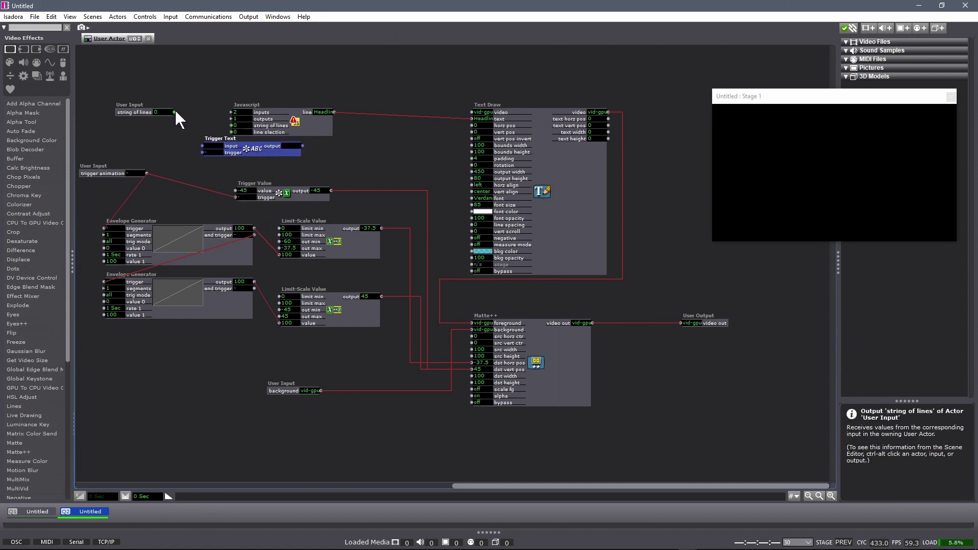
click(174, 112)
click(201, 145)
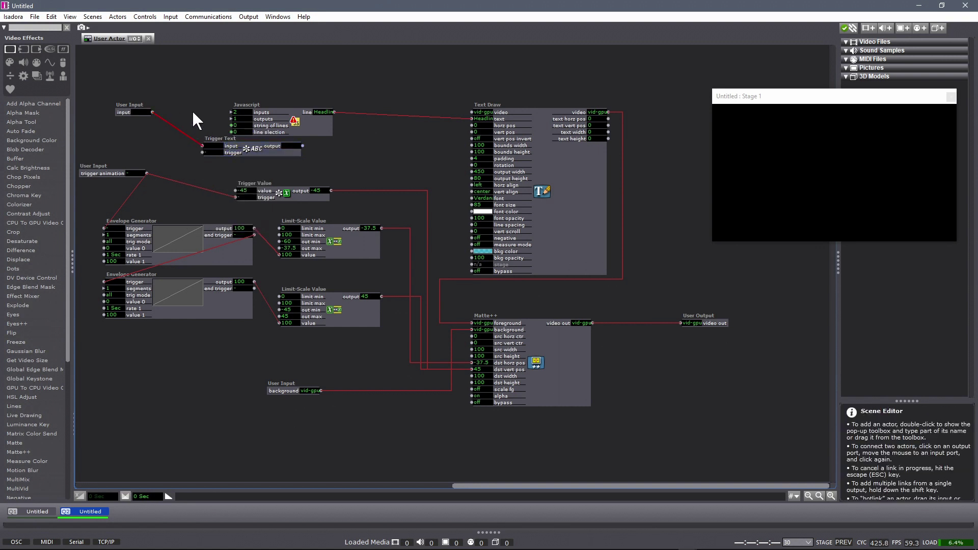
Link the text User Input to the Javascript actor's string of lines input and rename it "string of lines".
click(153, 112)
click(231, 126)
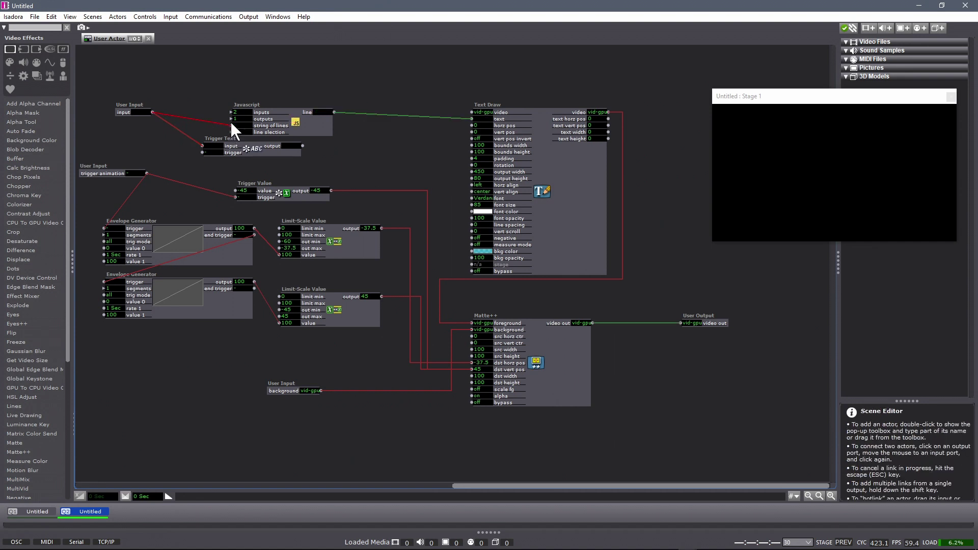
double_click(121, 111)
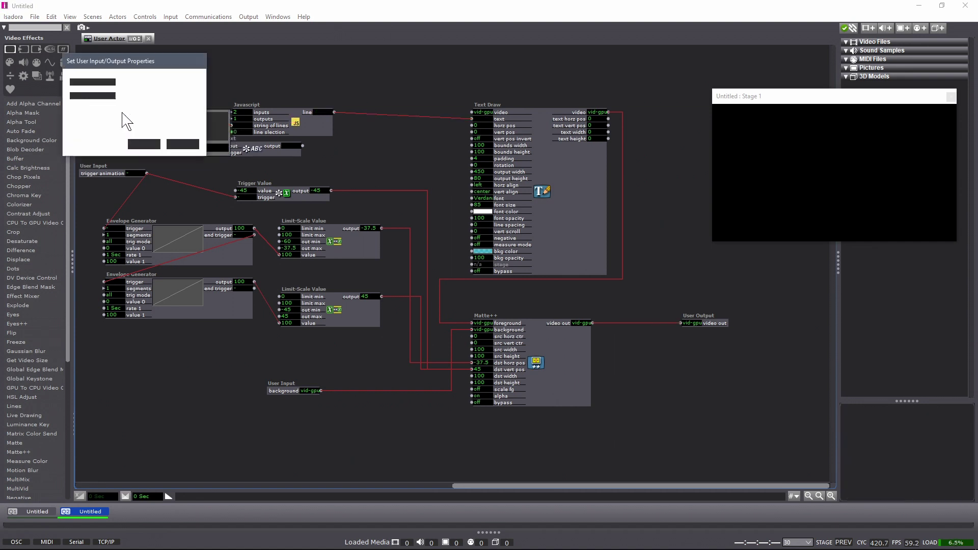
text(string of lines)
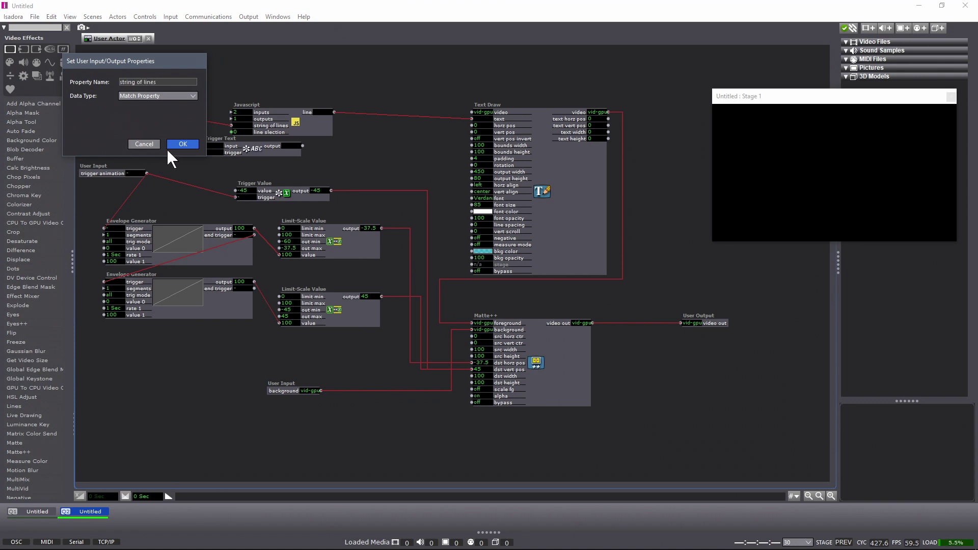
key(Return)
Delete the Trigger Text actor and align the string of lines User Input above the trigger animation User Input.
click(279, 151)
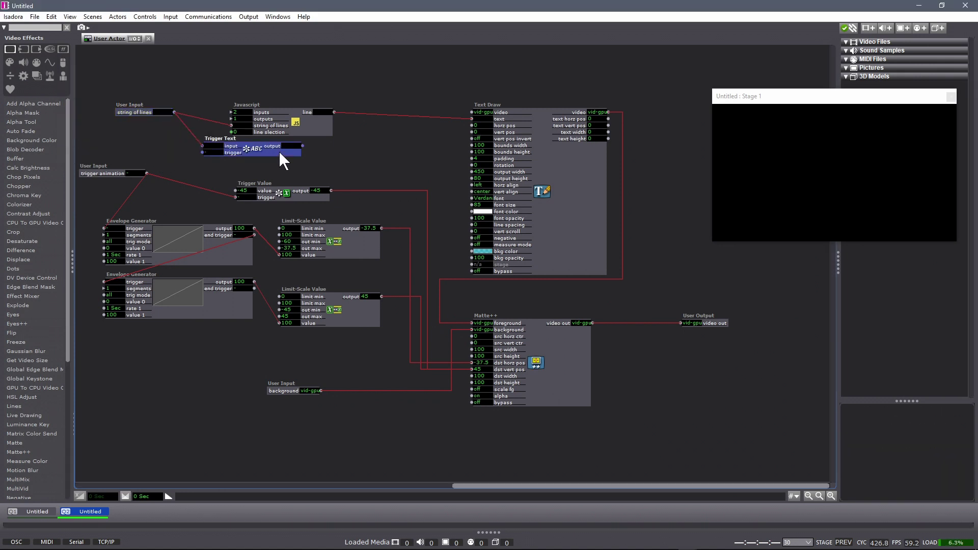
key(Delete)
drag(120, 104, 85, 103)
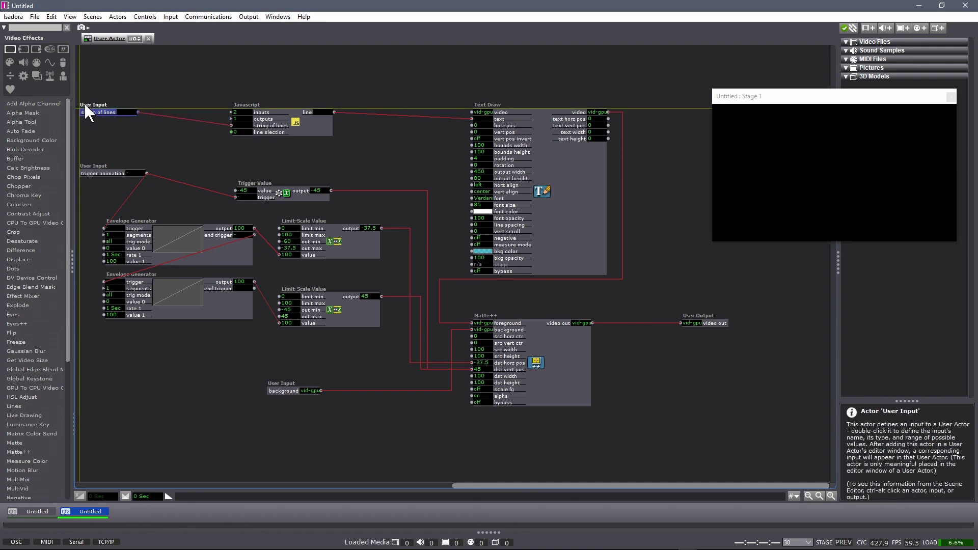
click(132, 91)
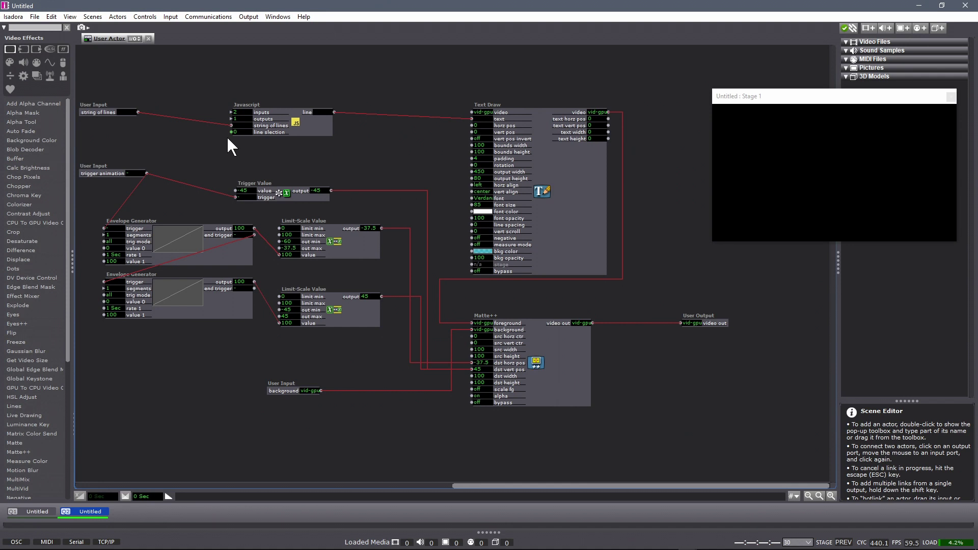
Close the User Actor's editor, saving the changes and updating all instances.
drag(93, 75, 153, 166)
click(179, 156)
click(148, 39)
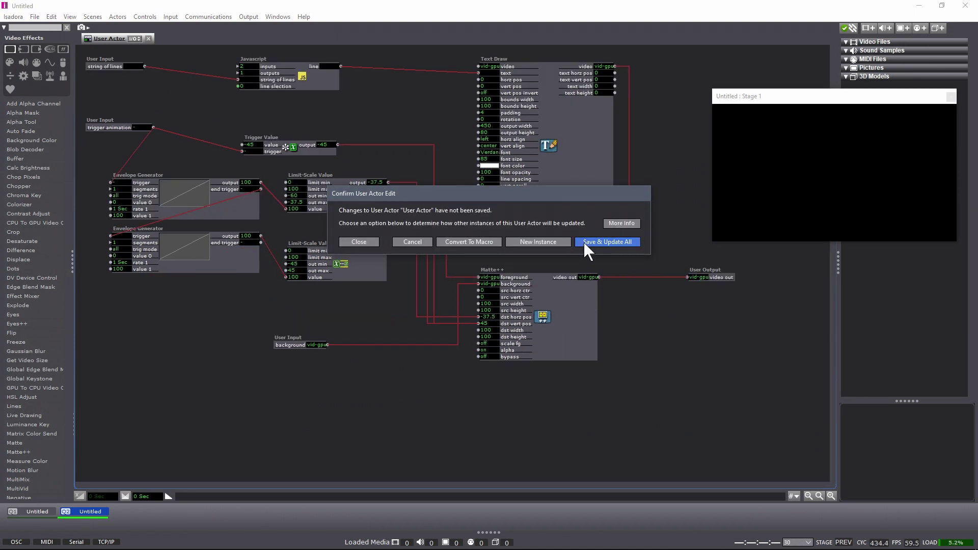
click(586, 244)
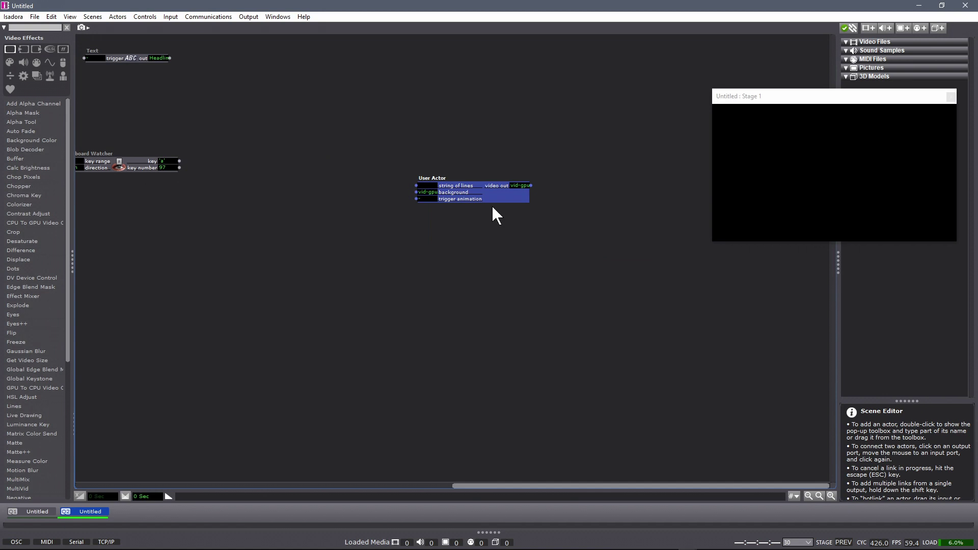
Rename the User Actor as "Headline Fly In" and move it closer to the Keyboard Watcher.
right_click(442, 181)
click(472, 366)
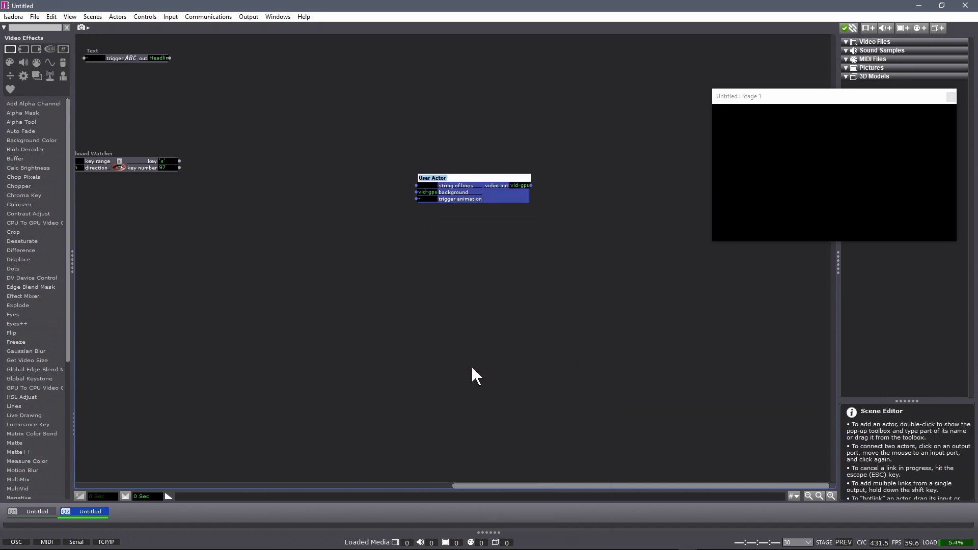
text(Headline Fly inI)
key(Return)
right_click(519, 219)
click(481, 230)
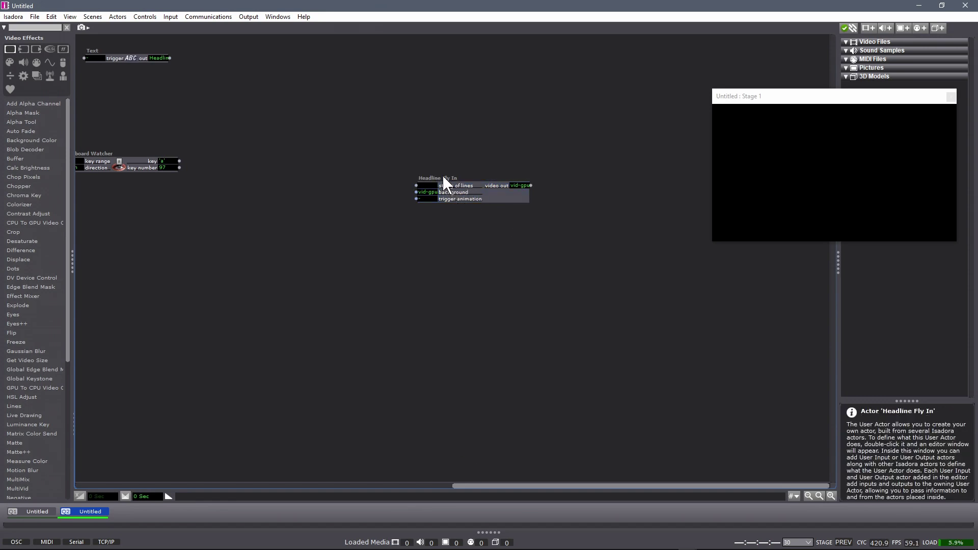
drag(443, 181, 398, 171)
click(372, 133)
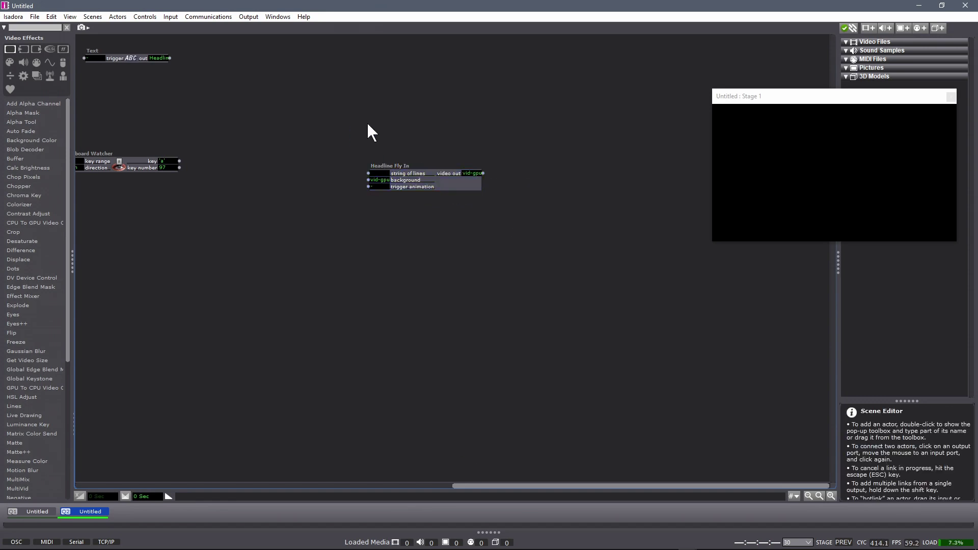
Paste Get Stage Size and Background Color above Headline Fly In and link Background Color's video output to its background input.
key(ctrl+v)
drag(595, 83, 454, 73)
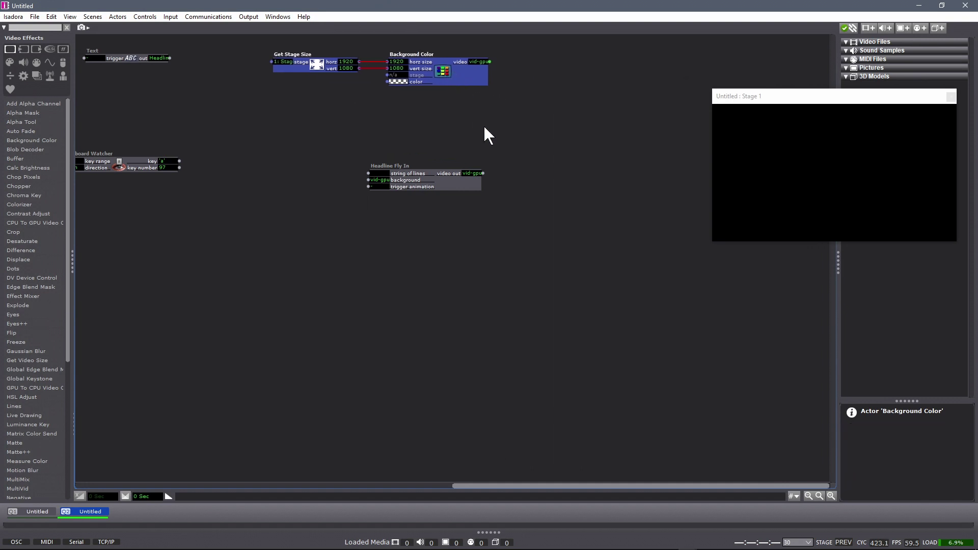
click(490, 62)
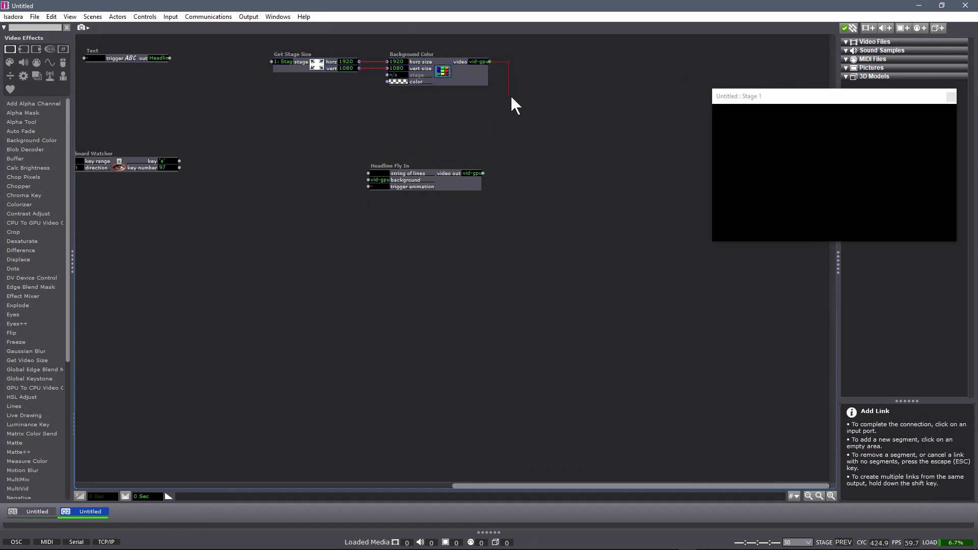
click(510, 124)
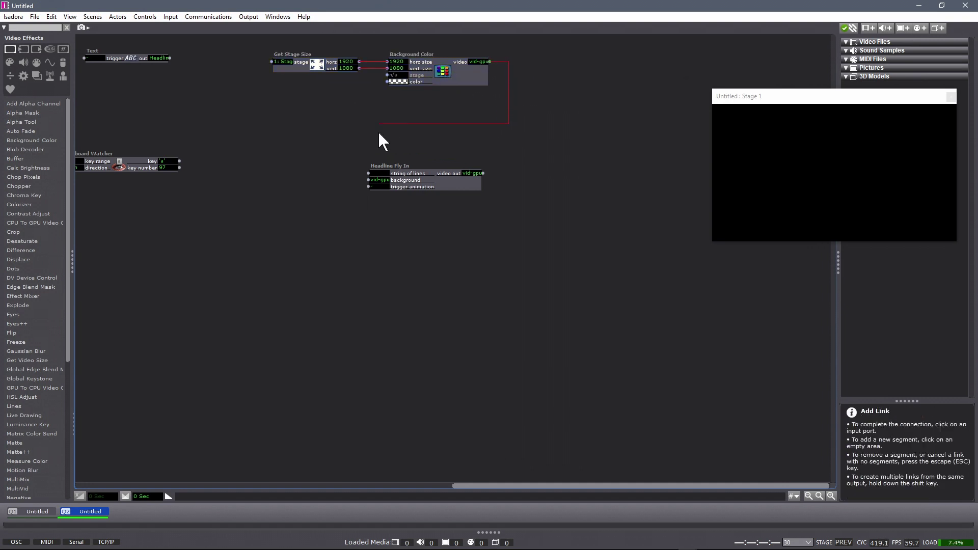
click(367, 179)
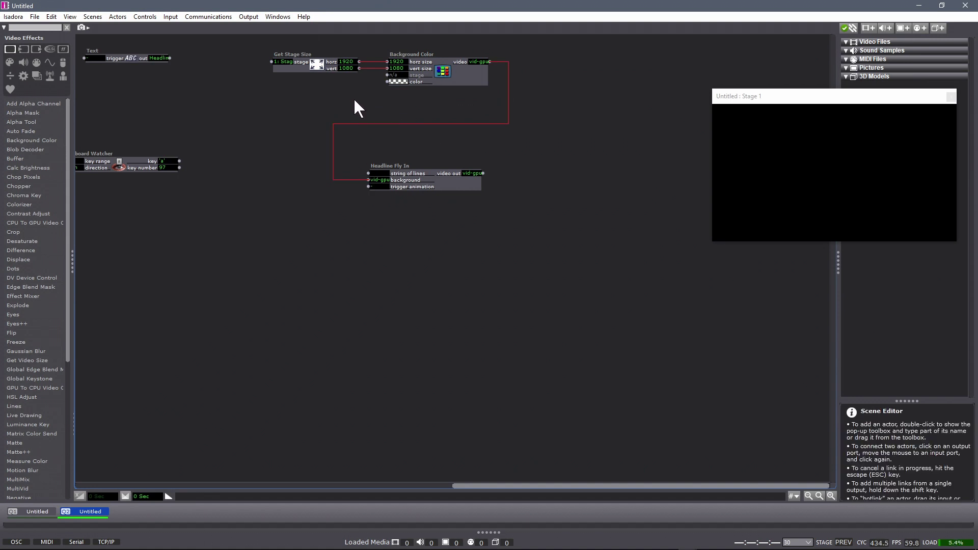
Add a Projector beside Headline Fly In and link it to the actor's video out.
double_click(523, 172)
text(proj)
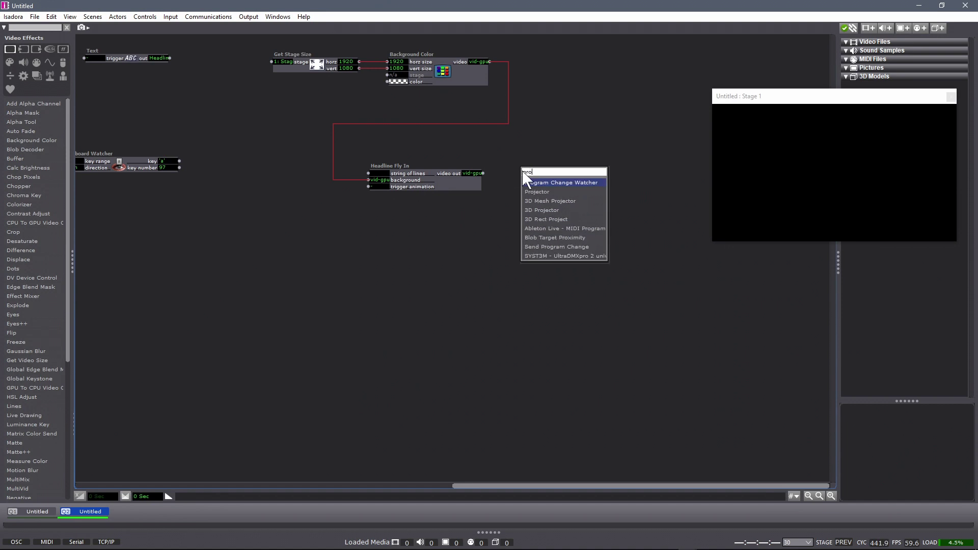
key(Return)
mouse_move(580, 174)
mouse_down()
mouse_move(555, 193)
mouse_move(551, 176)
mouse_move(574, 172)
mouse_move(569, 187)
mouse_up()
click(378, 265)
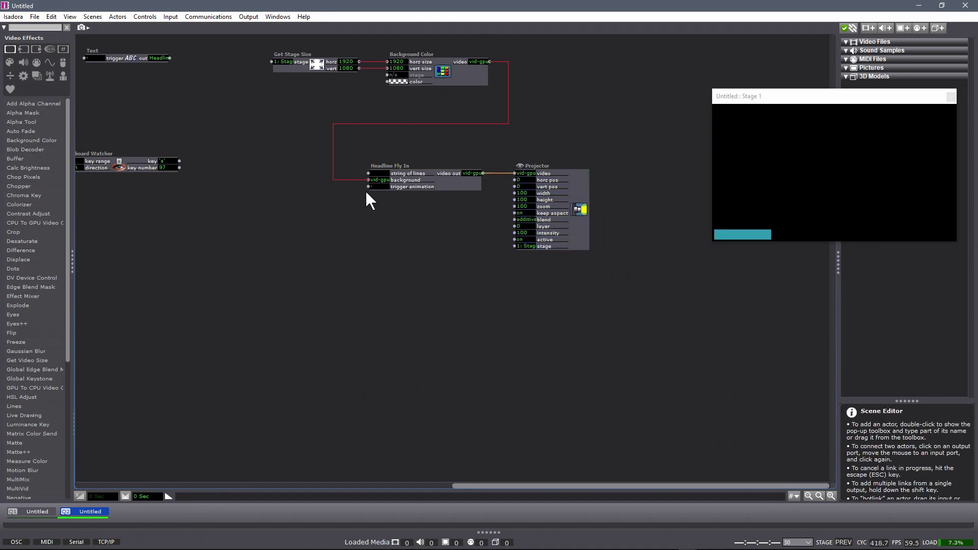
Link the Text actor's output to Headline Fly In's string of lines input and trigger the text.
click(170, 57)
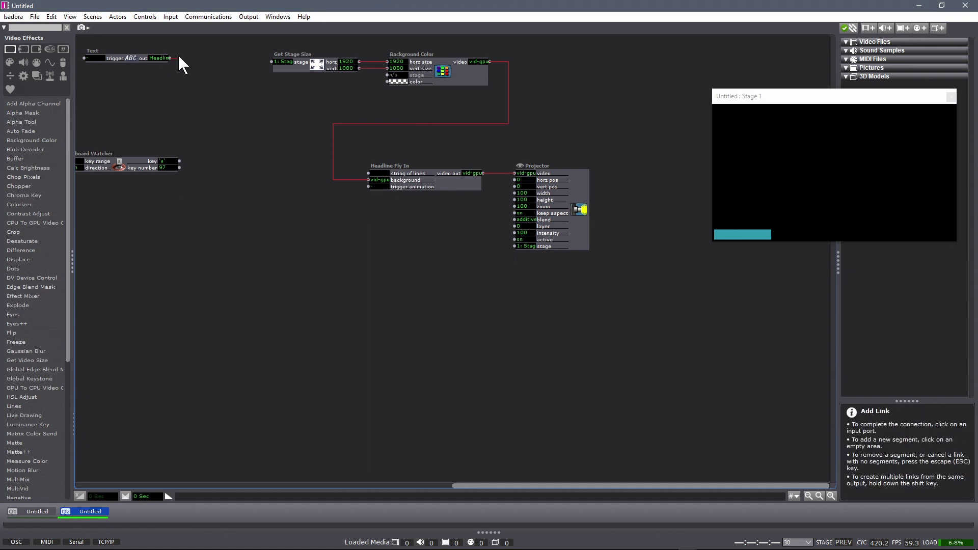
click(368, 173)
click(100, 58)
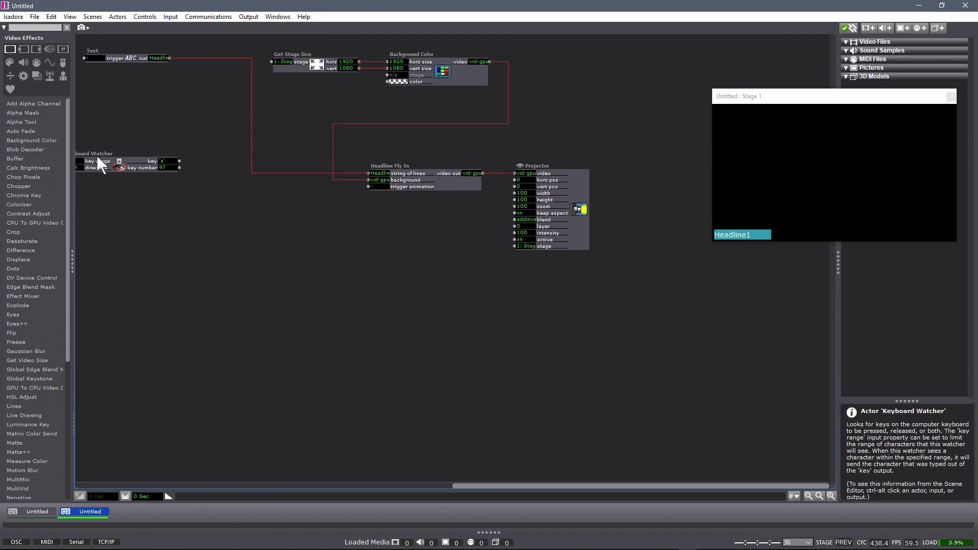
Move the Keyboard Watcher below the Text actor, link its key output to Headline Fly In's trigger animation input, and trigger the animation with "a".
drag(98, 158, 129, 199)
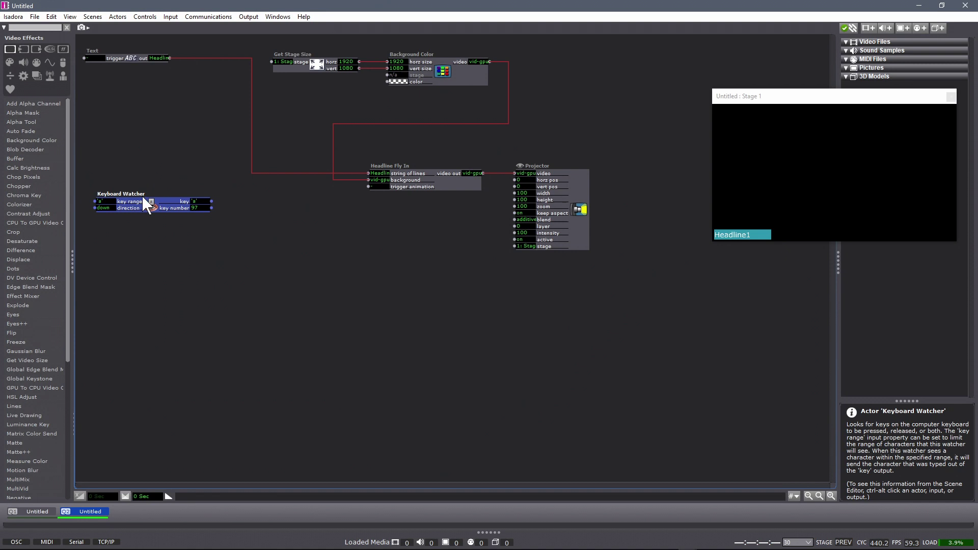
click(211, 201)
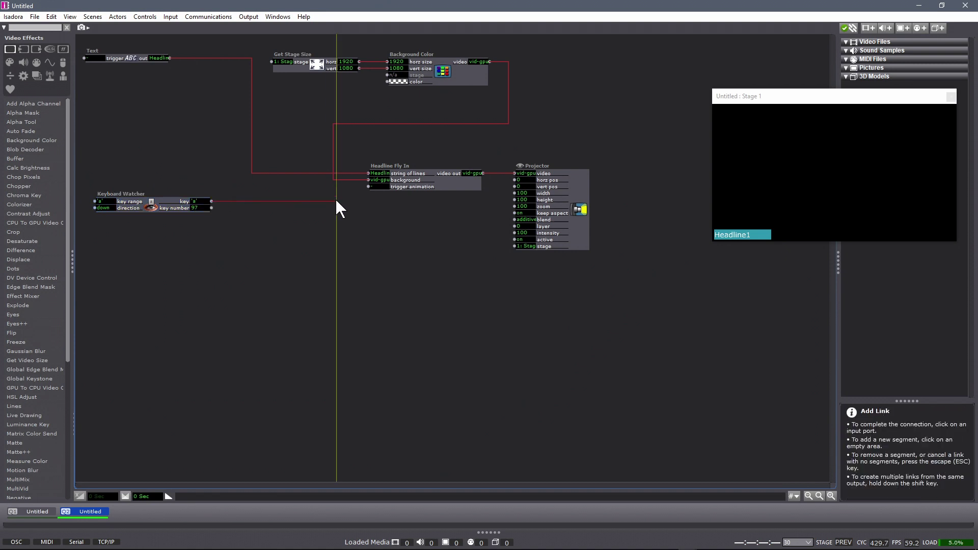
click(333, 200)
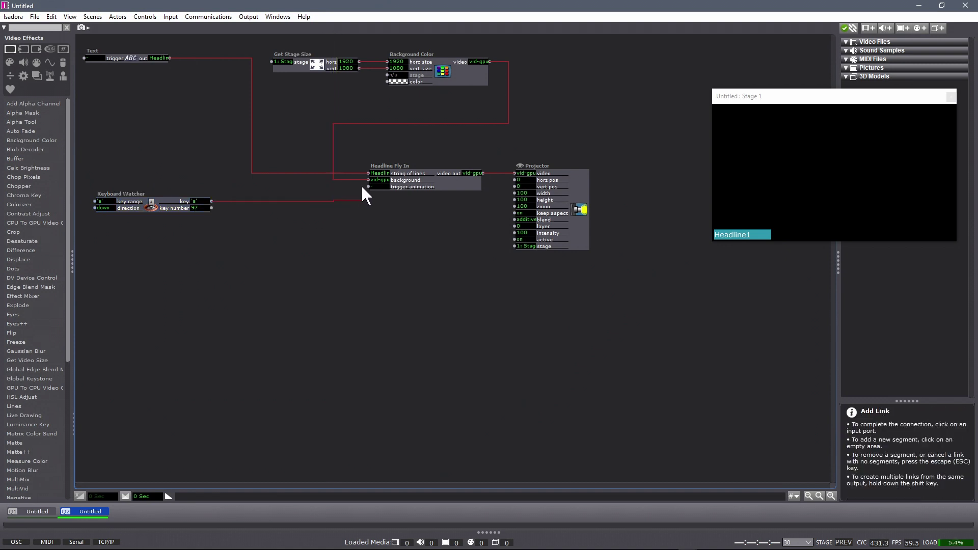
click(368, 186)
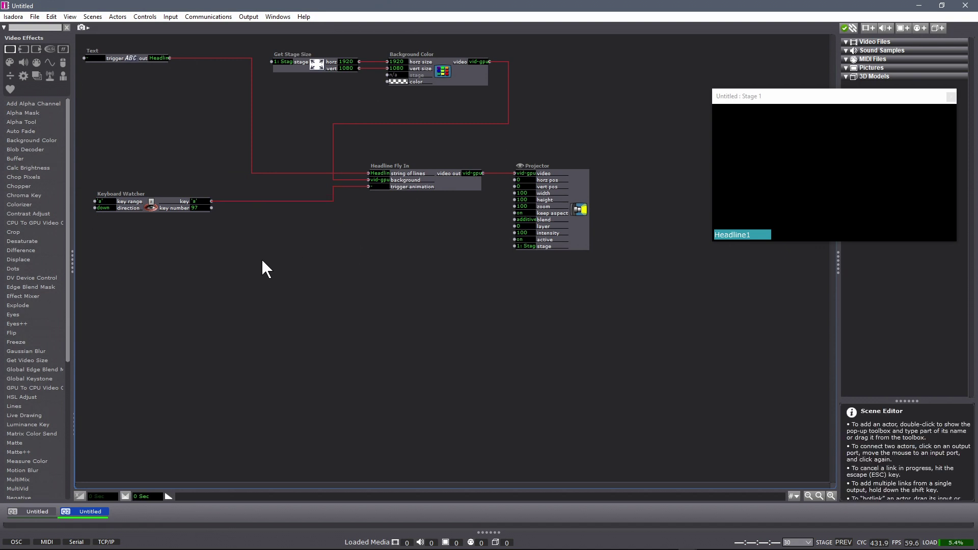
key(a)
key(a)
Duplicate Headline Fly In directly below the original and link the original's video out to the copy's background input.
click(448, 181)
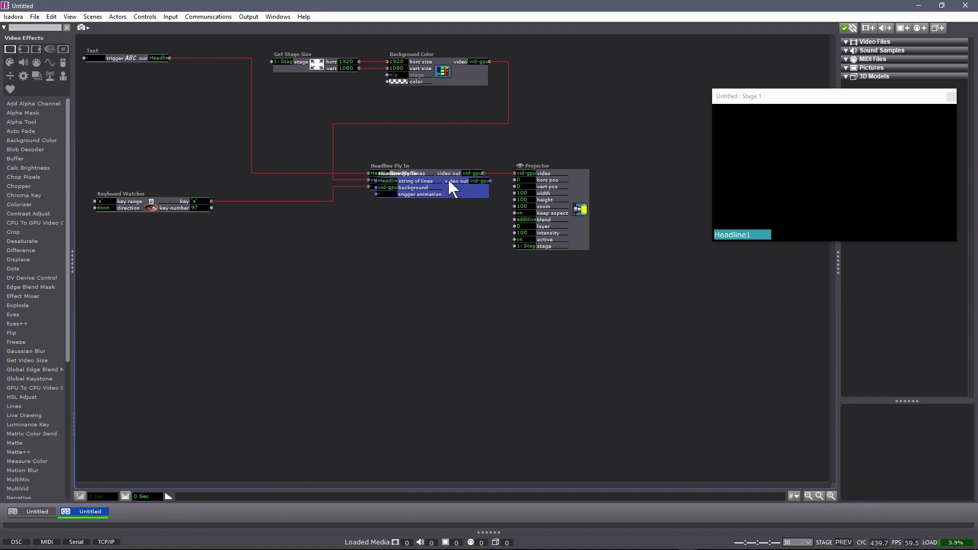
drag(449, 182, 448, 228)
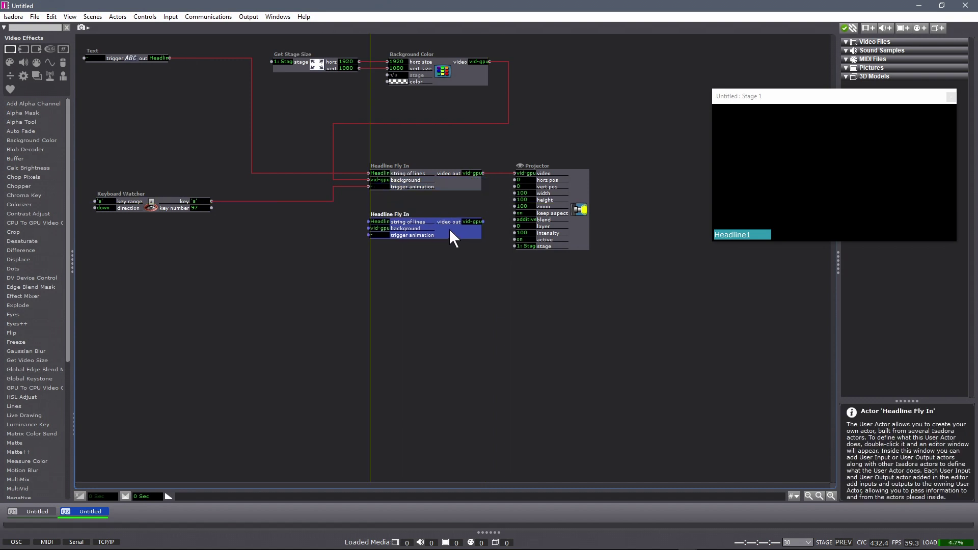
click(477, 174)
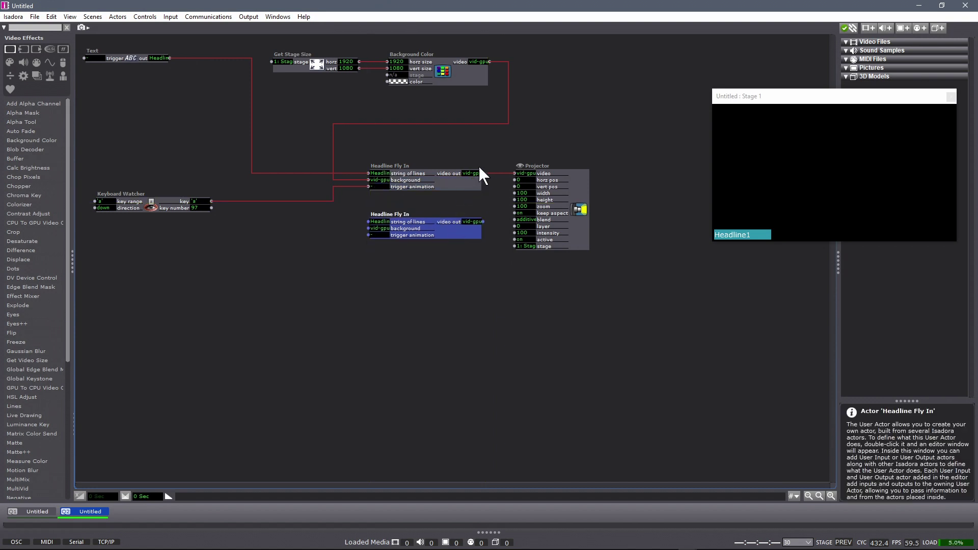
click(368, 229)
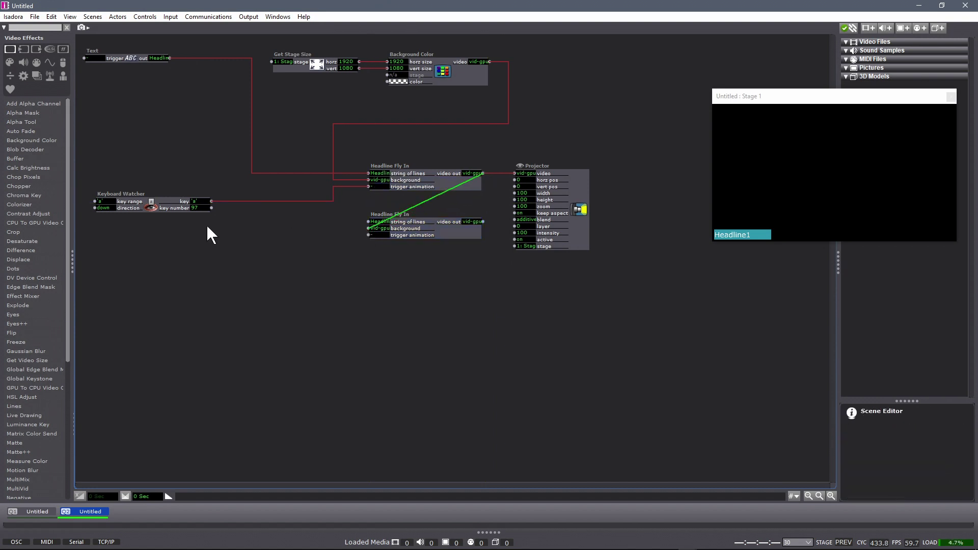
click(212, 202)
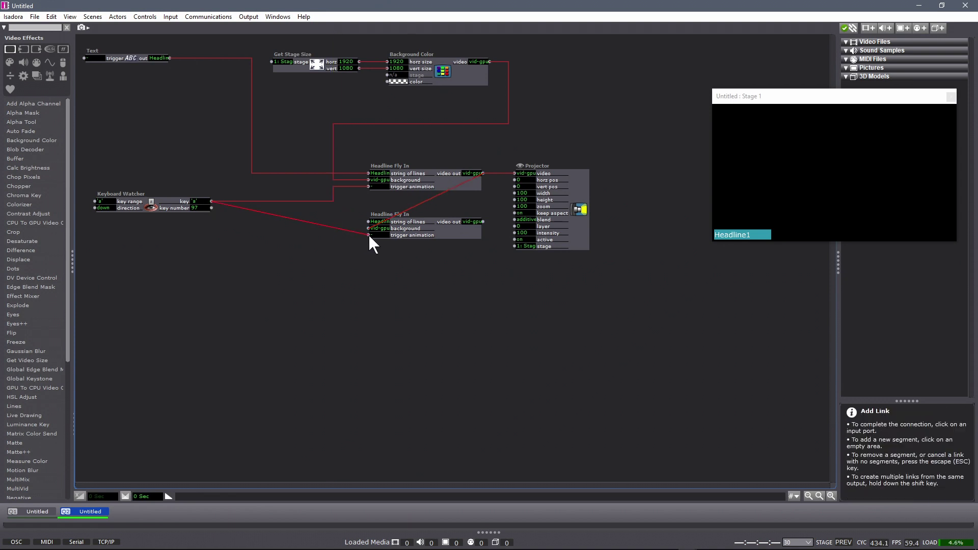
key(Escape)
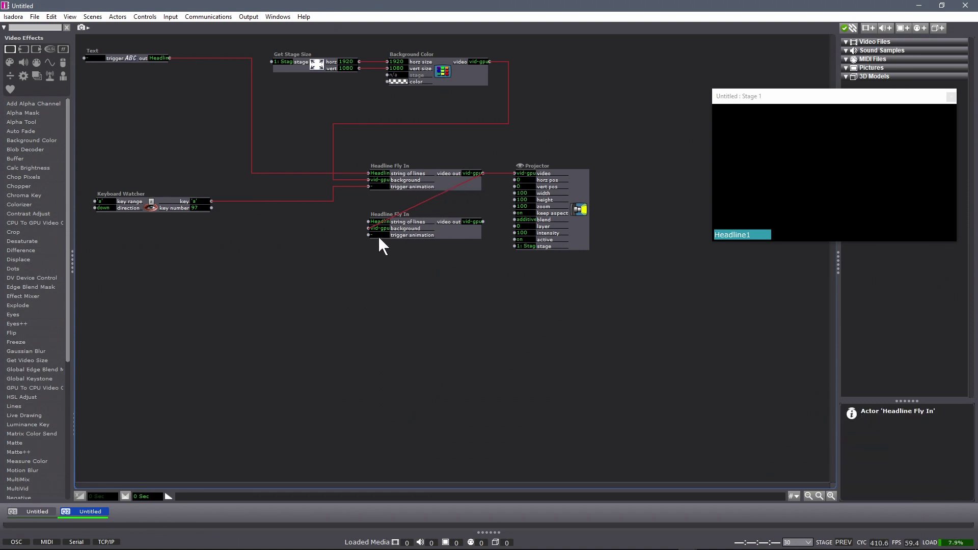
Inside Headline Fly In, add a User Output above the video output and link the upper Envelope Generator's end trigger to it.
double_click(439, 179)
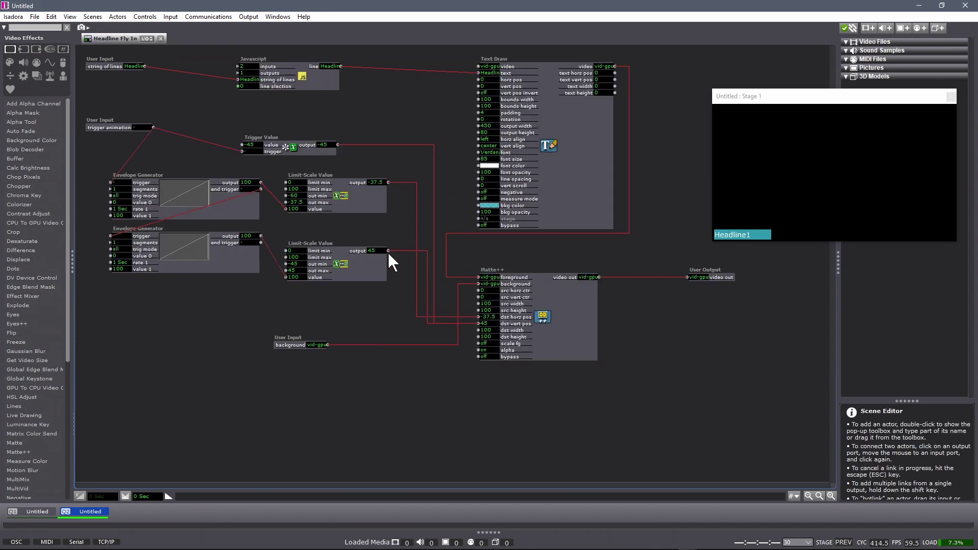
double_click(287, 424)
text(user)
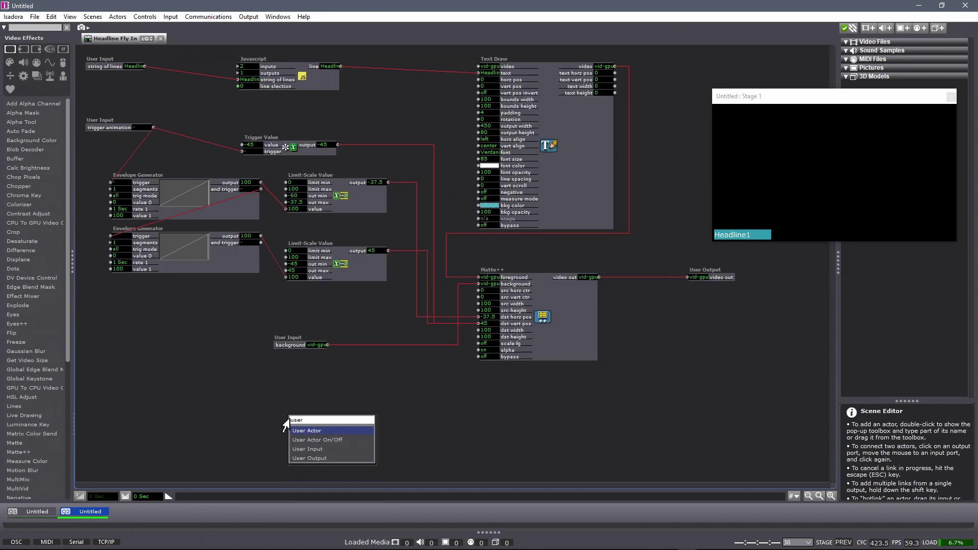
click(301, 457)
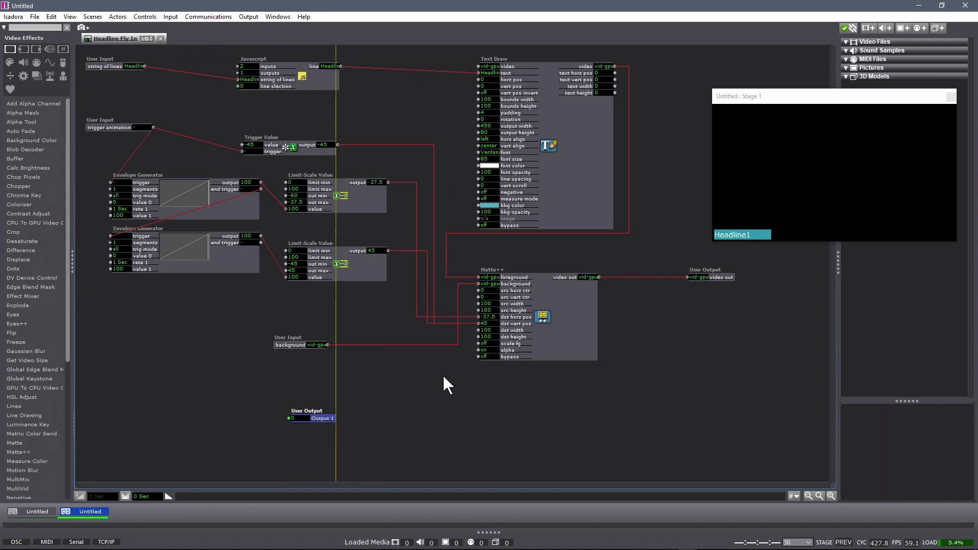
drag(314, 412, 712, 243)
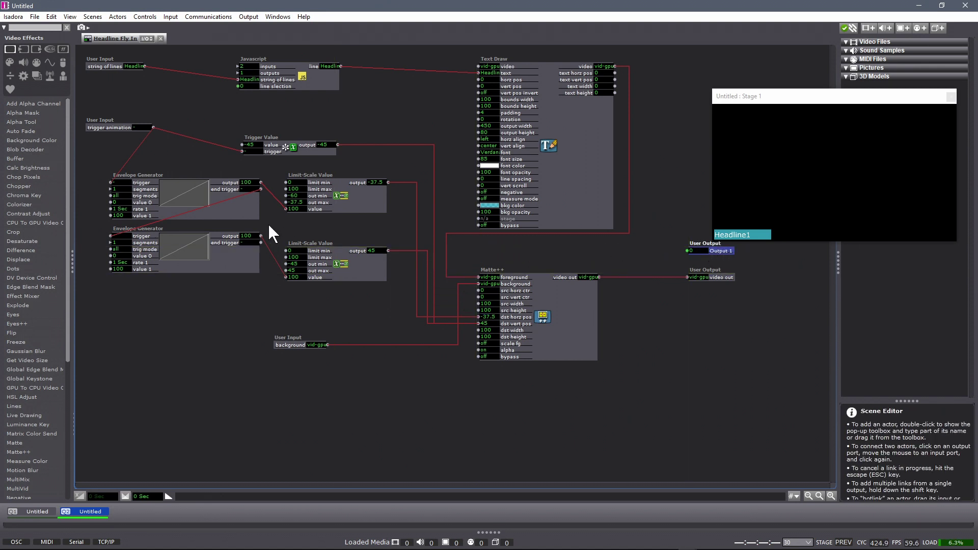
click(260, 189)
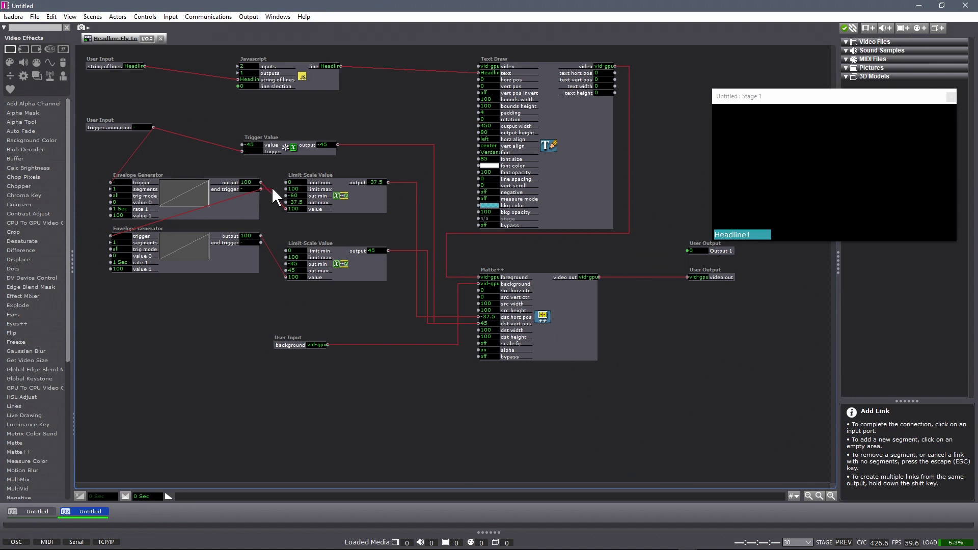
click(276, 228)
click(686, 251)
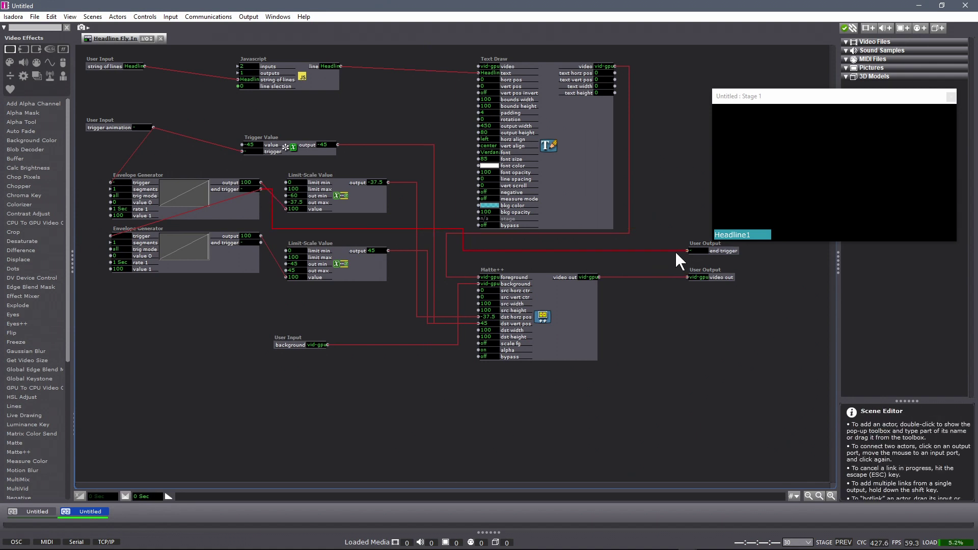
Rename the new User Output as "mid trigger" and save the User Actor, updating all its instances.
double_click(726, 250)
drag(697, 220, 705, 221)
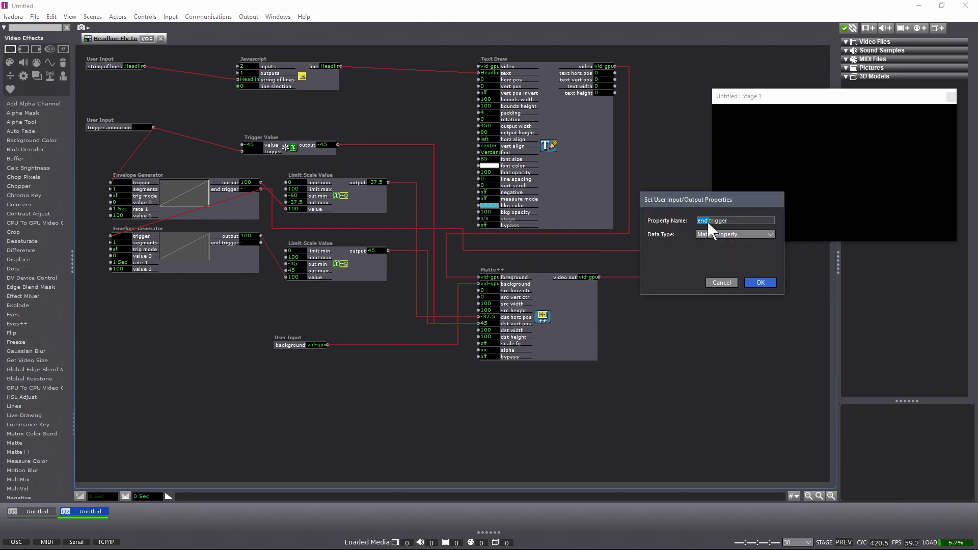
text(mid)
click(756, 279)
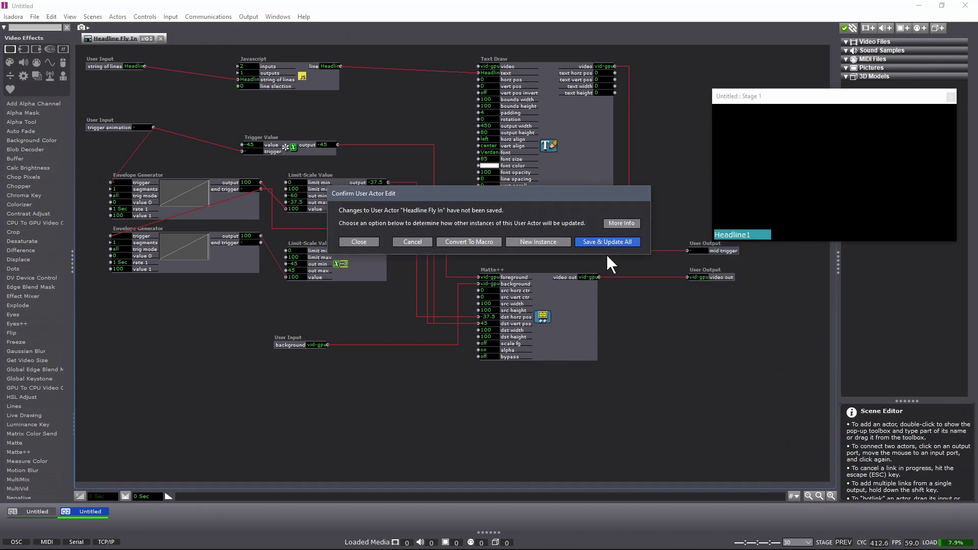
click(604, 242)
click(350, 384)
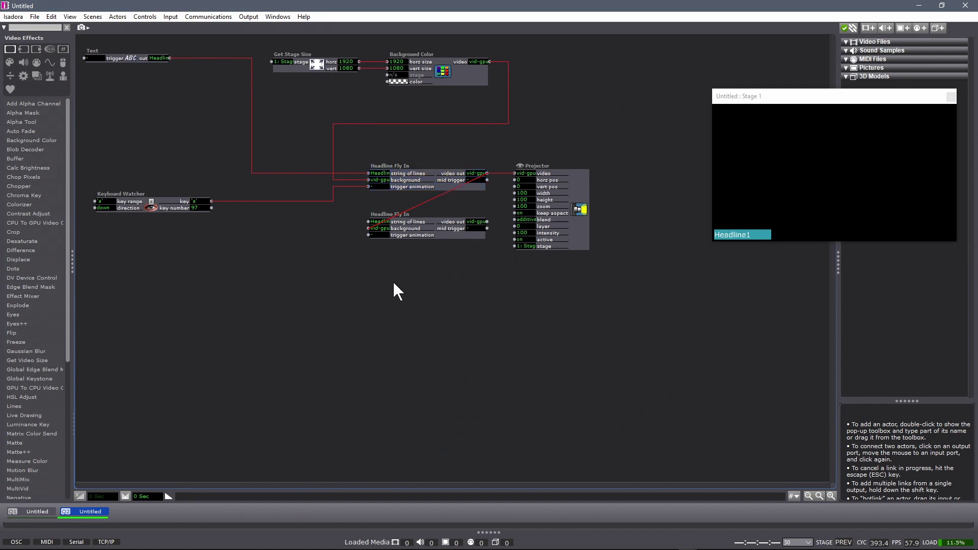
Link the upper Headline Fly In's mid trigger to the lower one's trigger animation input and trigger the animation with "a".
click(487, 179)
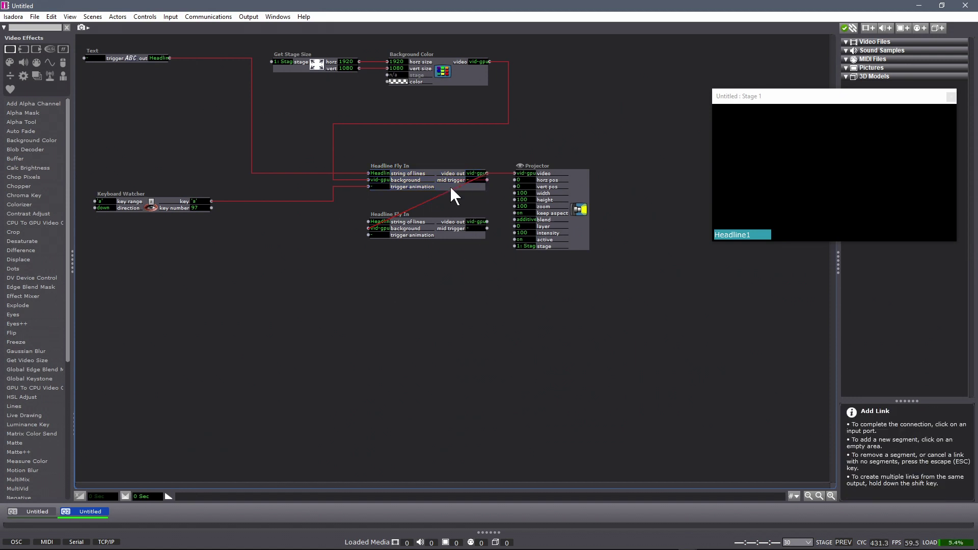
click(368, 236)
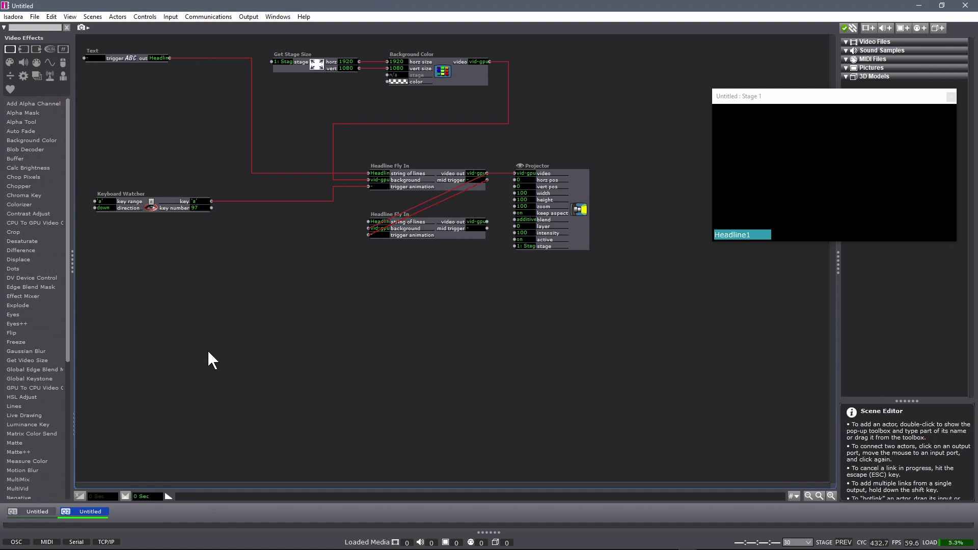
key(a)
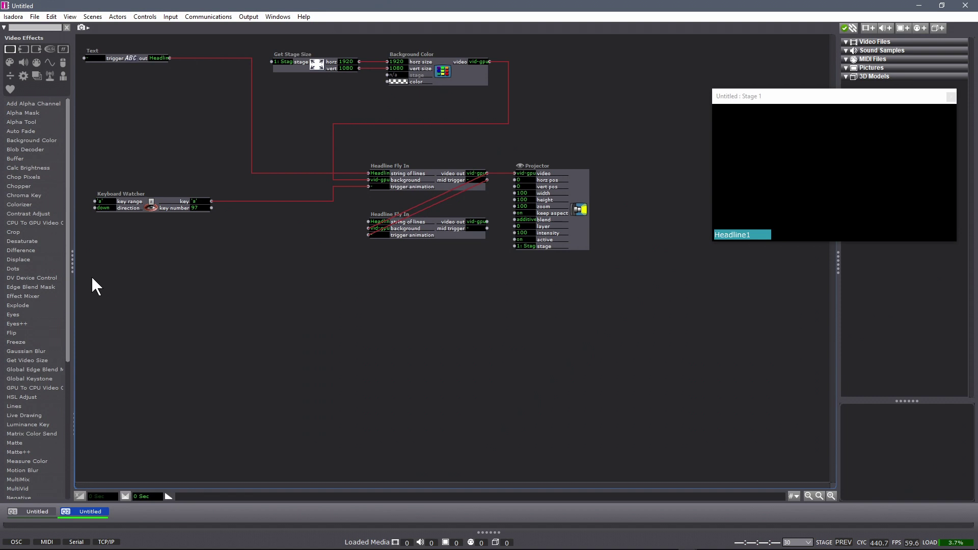
Feed the Projector's video input from the lower Headline Fly In's video out instead and trigger the animation with "a".
click(492, 176)
click(488, 222)
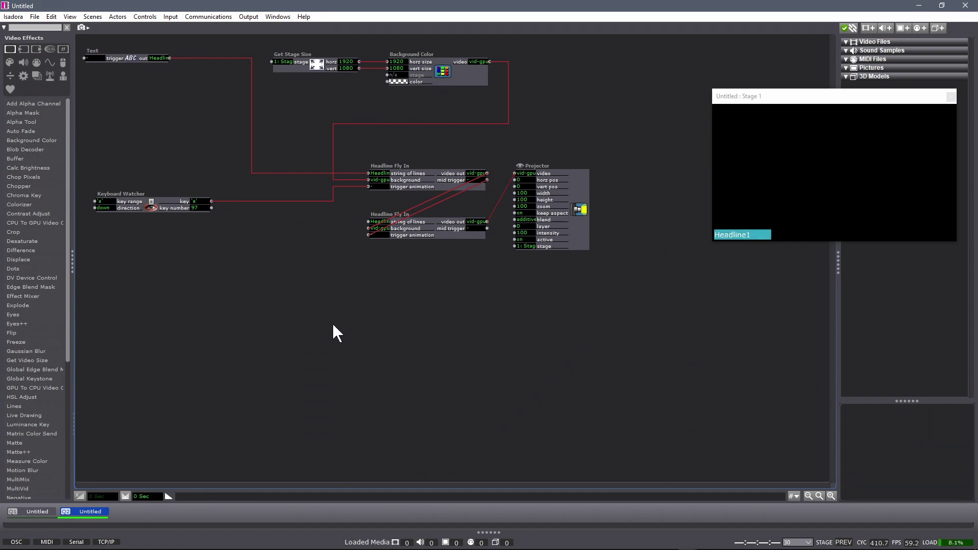
key(a)
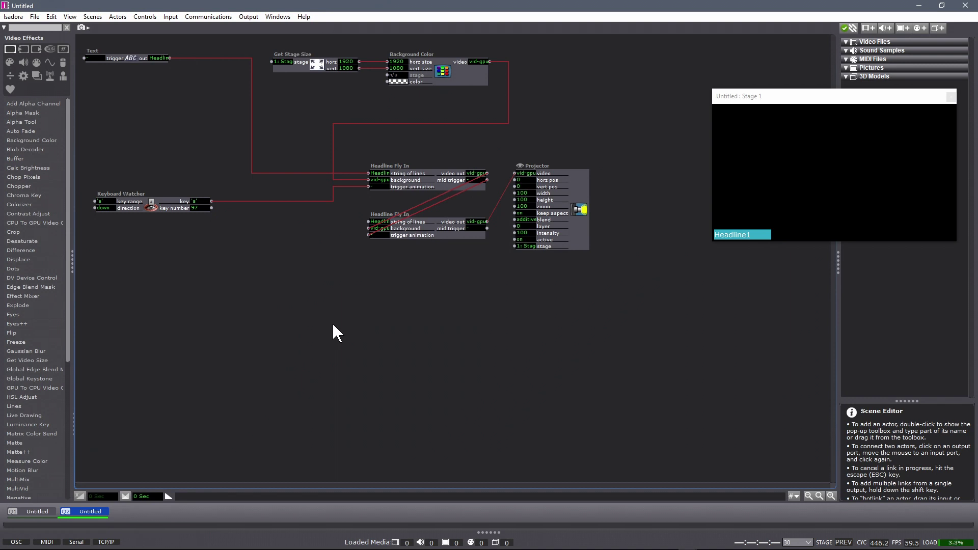
Inside Headline Fly In, add a User Input below string of lines and link it to the Javascript actor's line slection input.
double_click(381, 164)
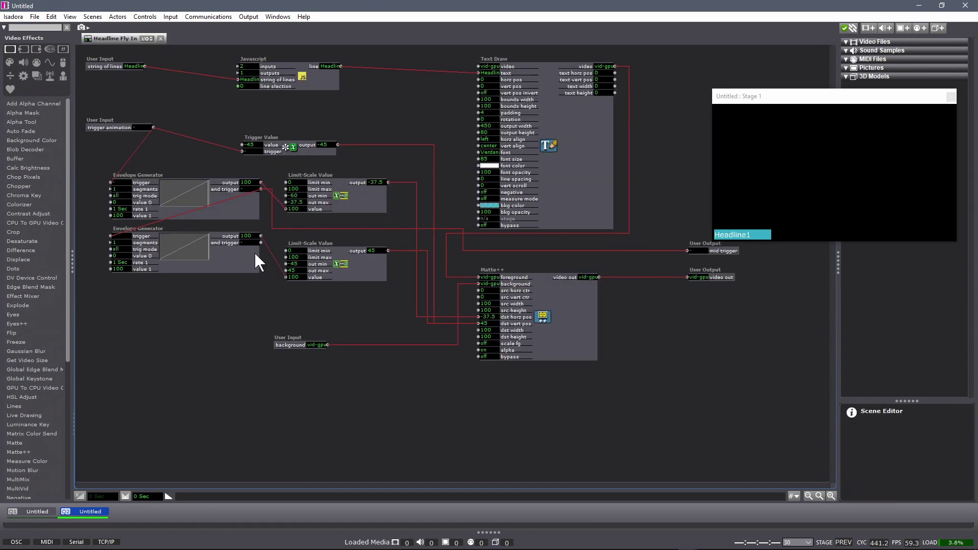
double_click(220, 111)
text(user)
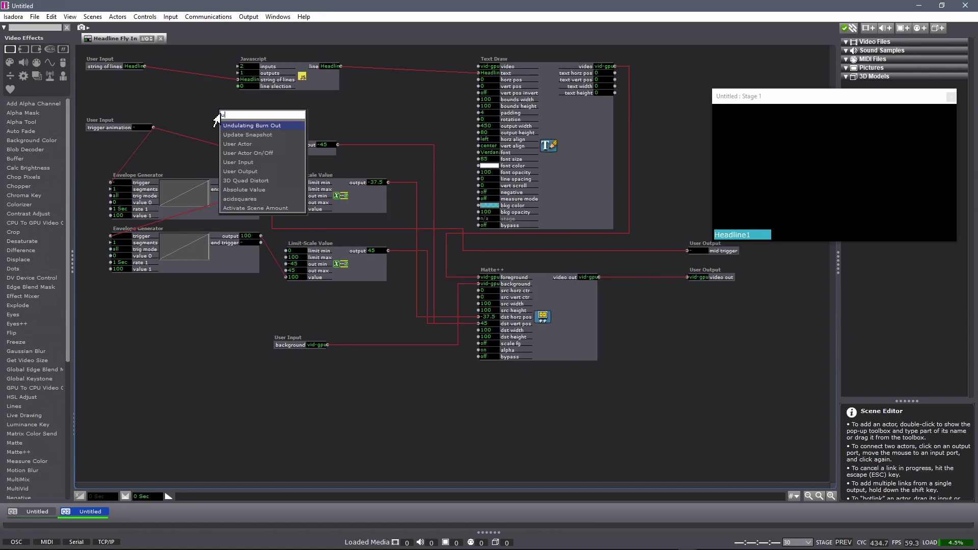
click(231, 143)
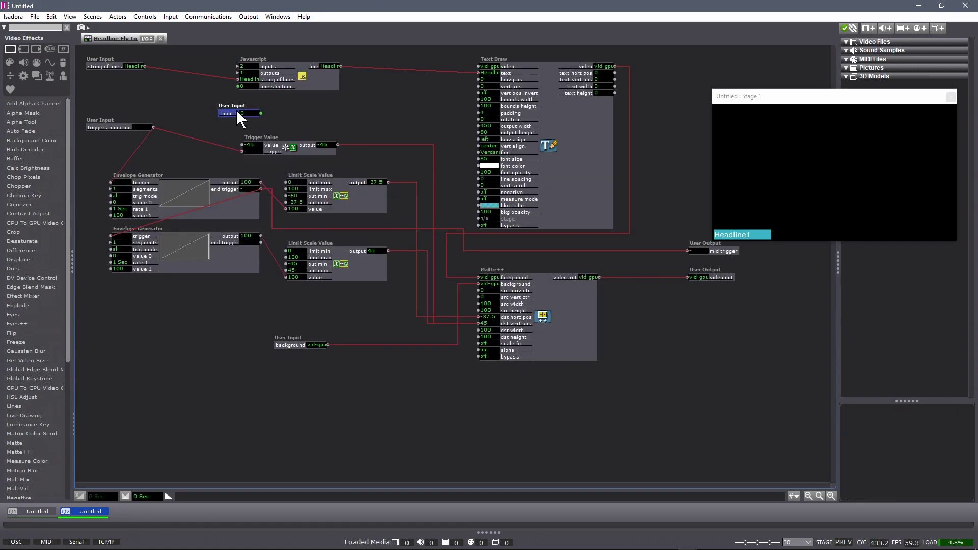
drag(237, 109, 130, 77)
click(148, 83)
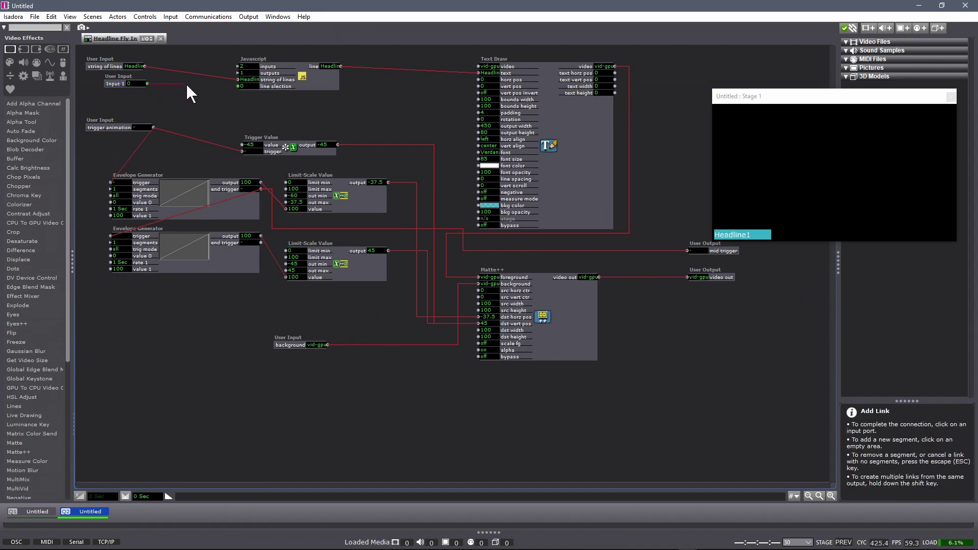
click(239, 85)
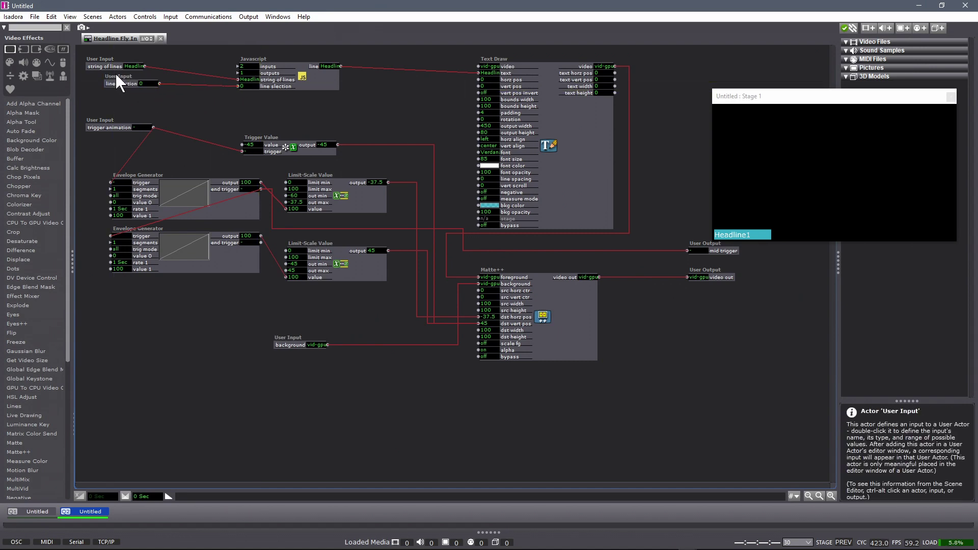
Reorder the User Actor's inputs so that line slection comes directly after string of lines.
click(148, 39)
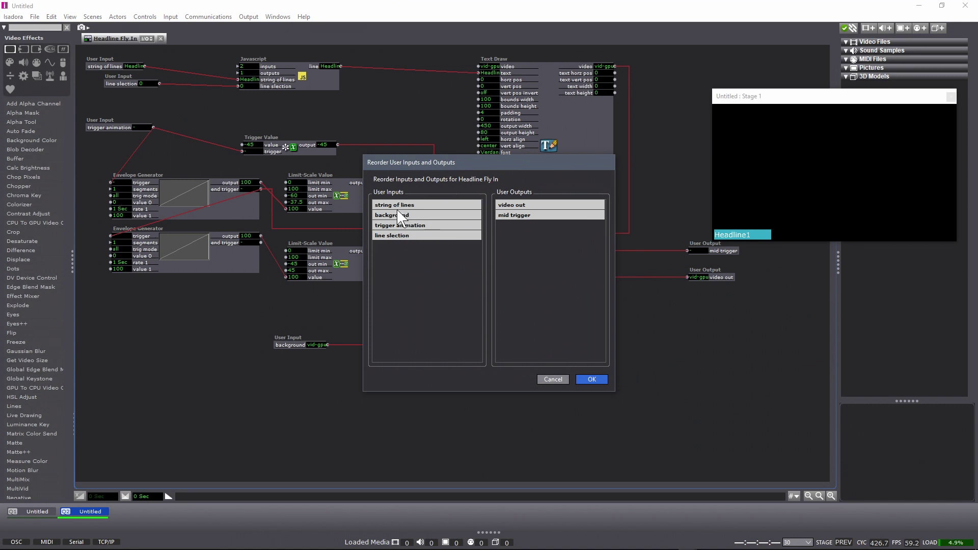
drag(395, 236, 401, 216)
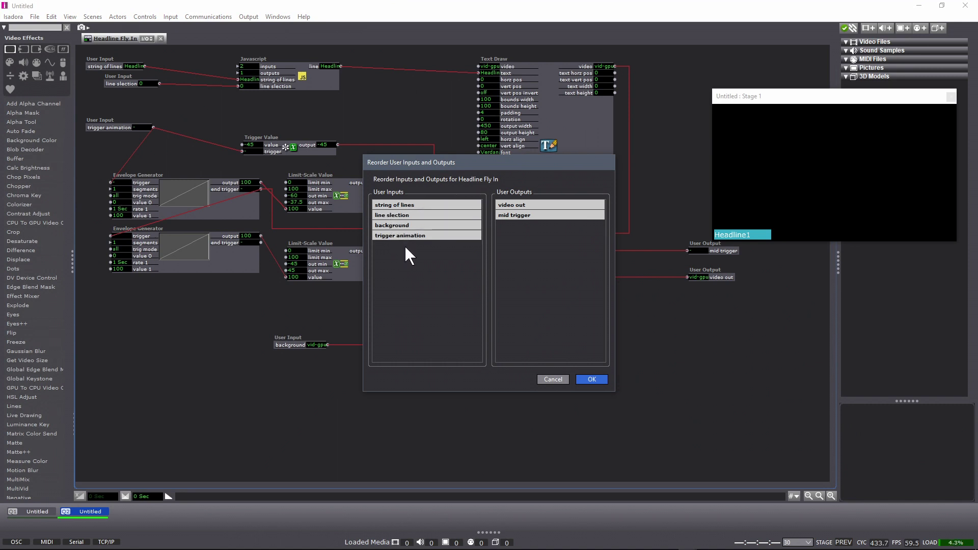
click(591, 380)
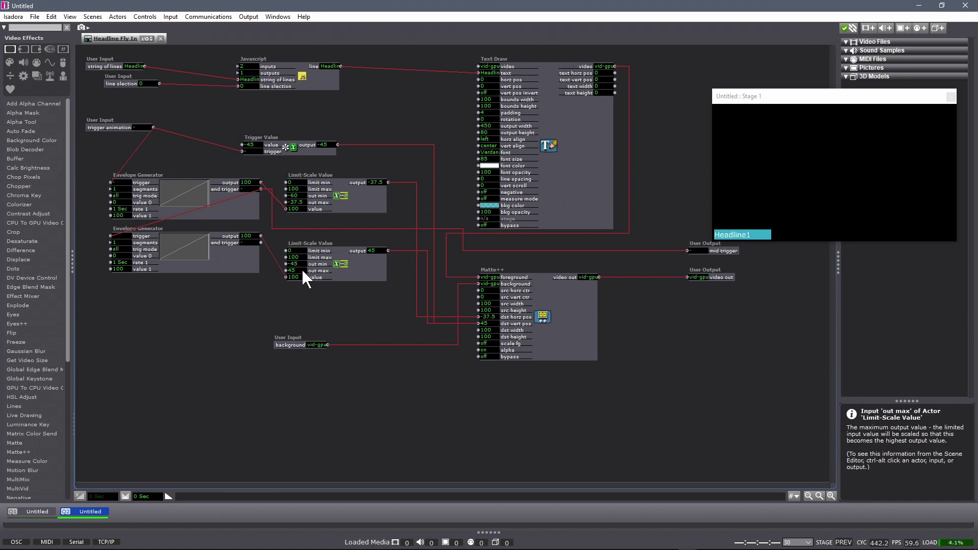
Test a lower out max of 36.8 on the lower Limit-Scale Value, and link a new User Input to that out max.
mouse_move(303, 271)
mouse_down()
mouse_move(302, 262)
mouse_move(302, 289)
mouse_up()
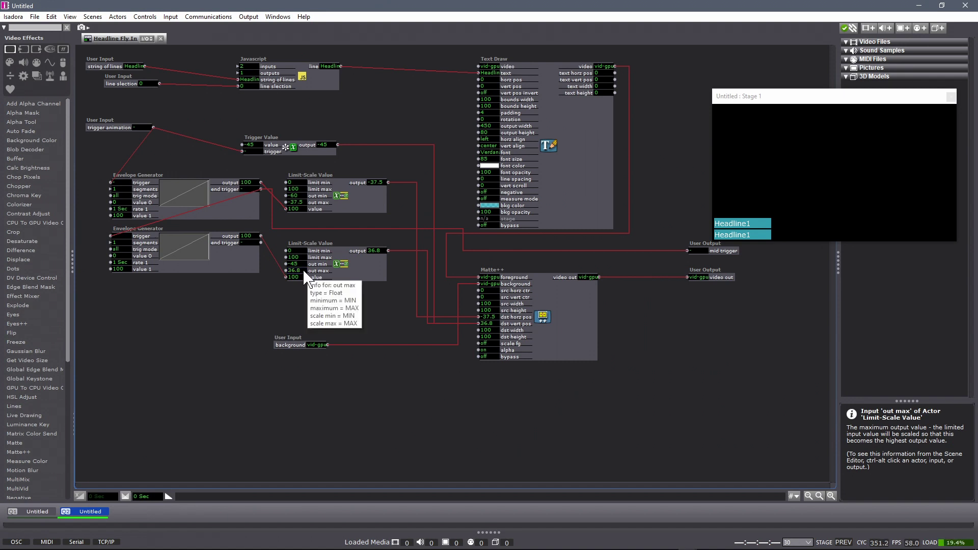
double_click(167, 297)
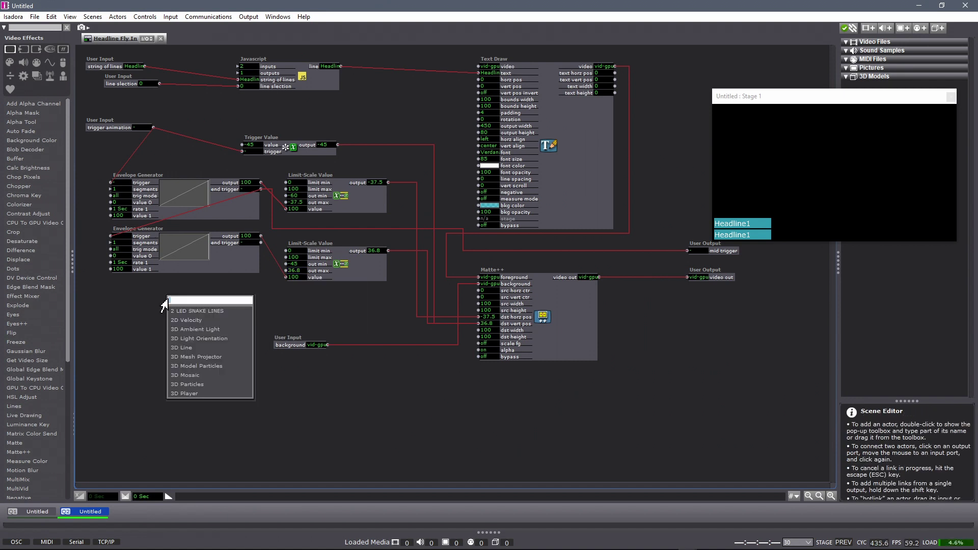
text(user)
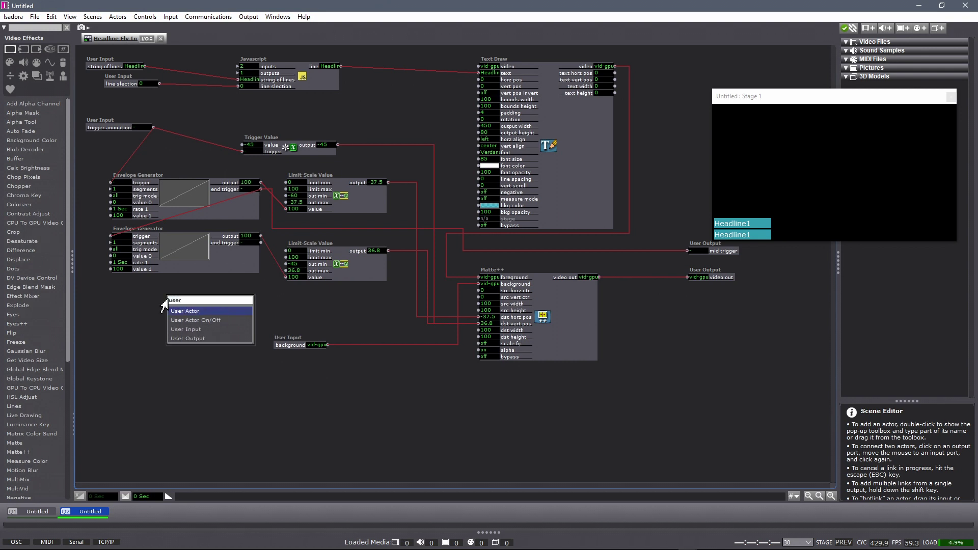
click(175, 328)
click(209, 298)
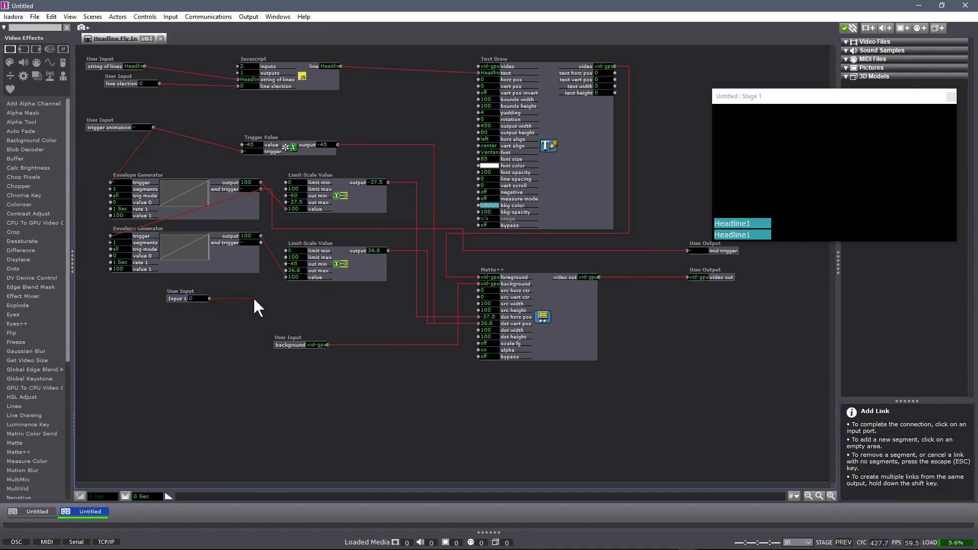
click(272, 299)
click(286, 270)
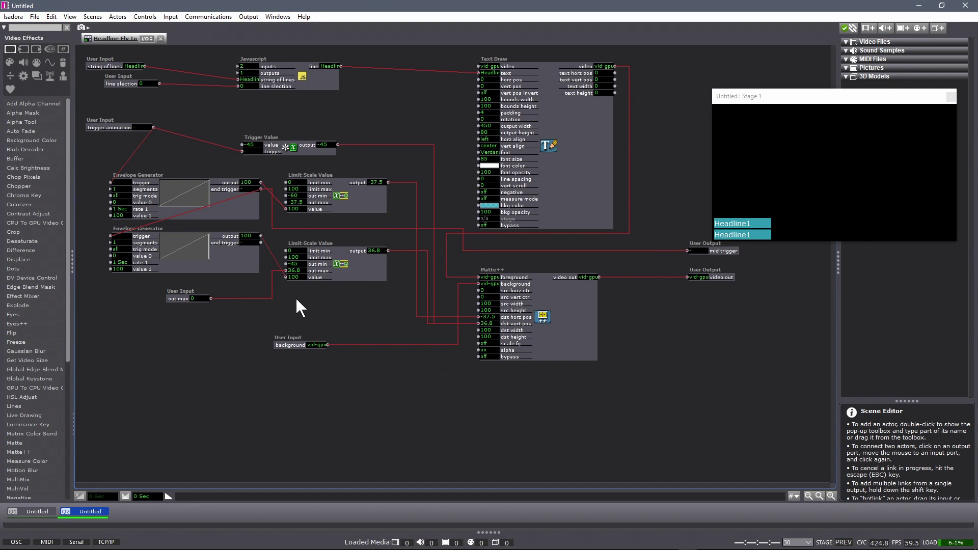
Name the new User Input "end vert pos" and close Headline Fly In, saving and updating all instances.
double_click(180, 295)
text(end ver)
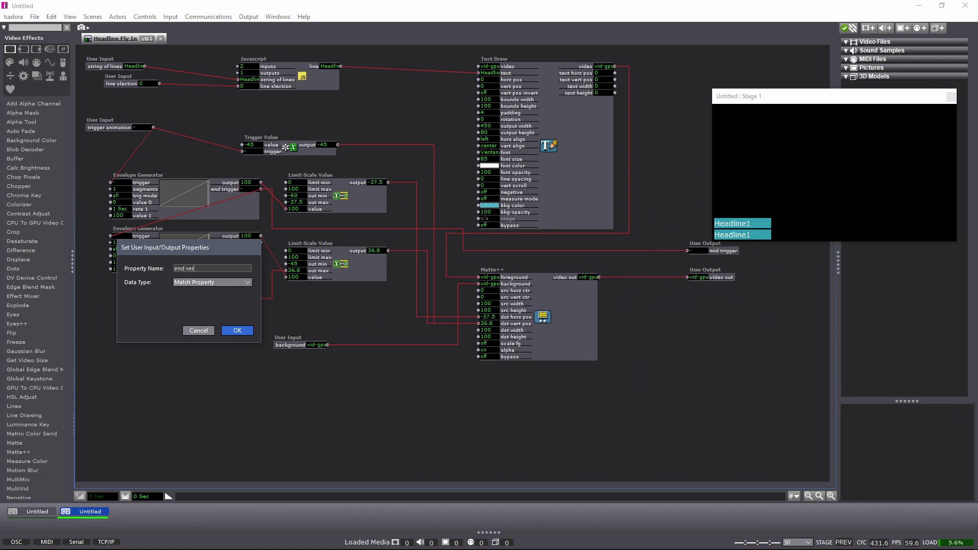
text(t pos)
click(226, 330)
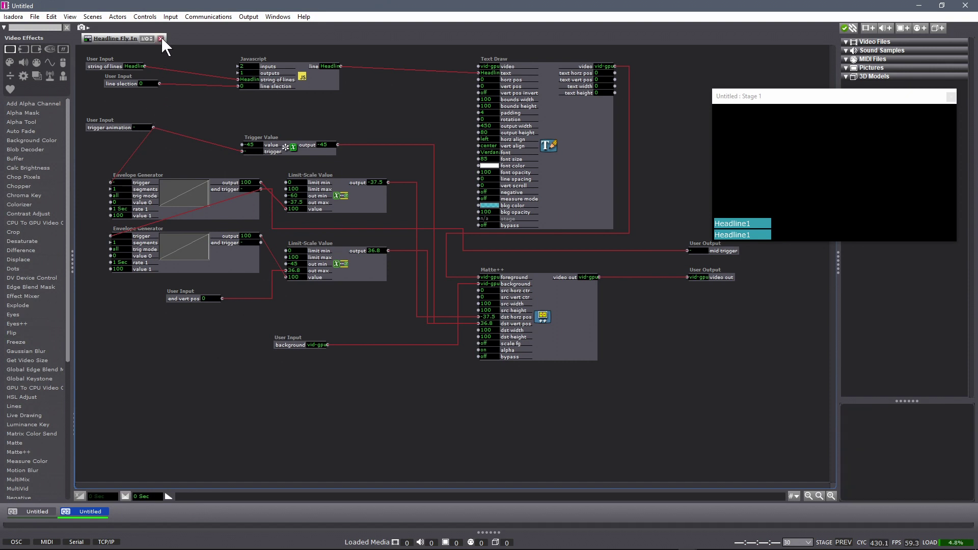
click(161, 37)
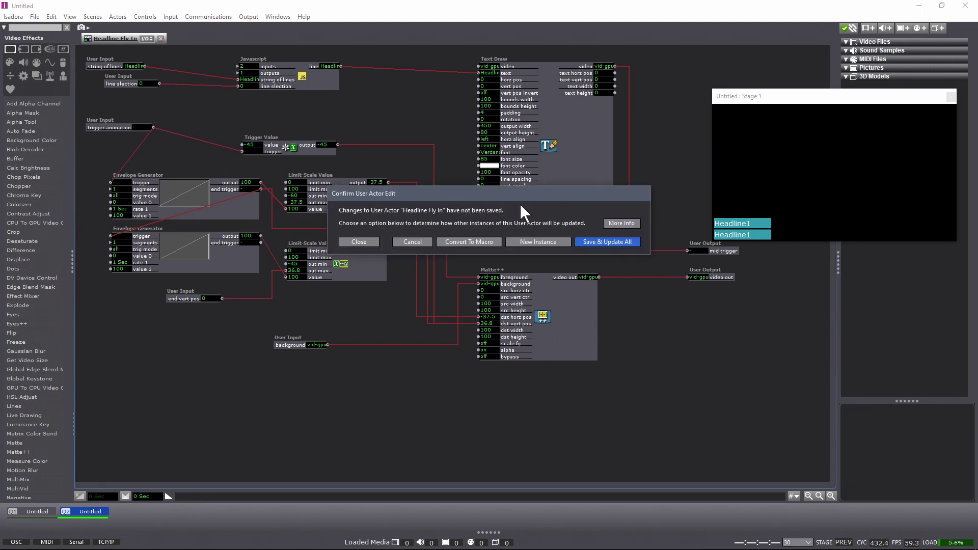
click(585, 242)
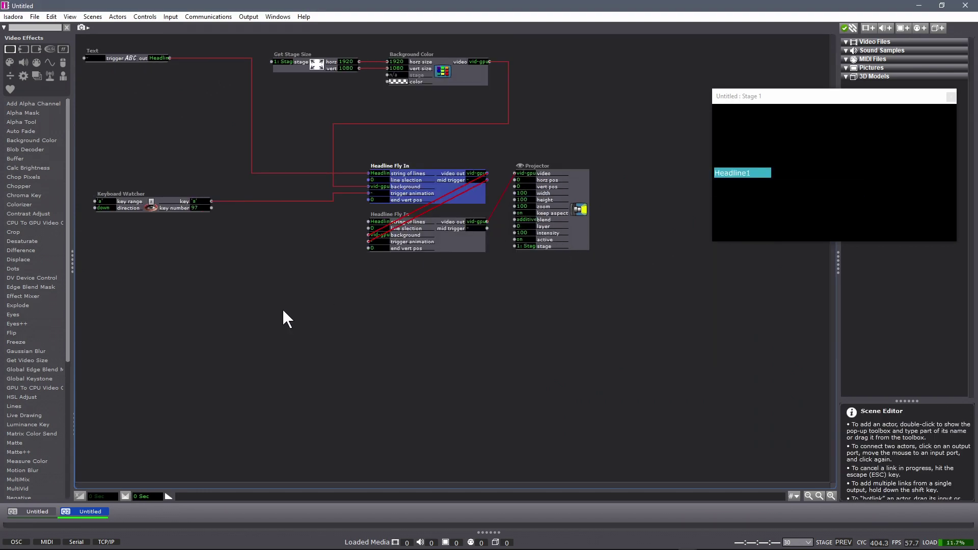
Set end vert pos to 45 on the upper Headline Fly In and to 37.5 on the lower one.
click(376, 199)
text(45)
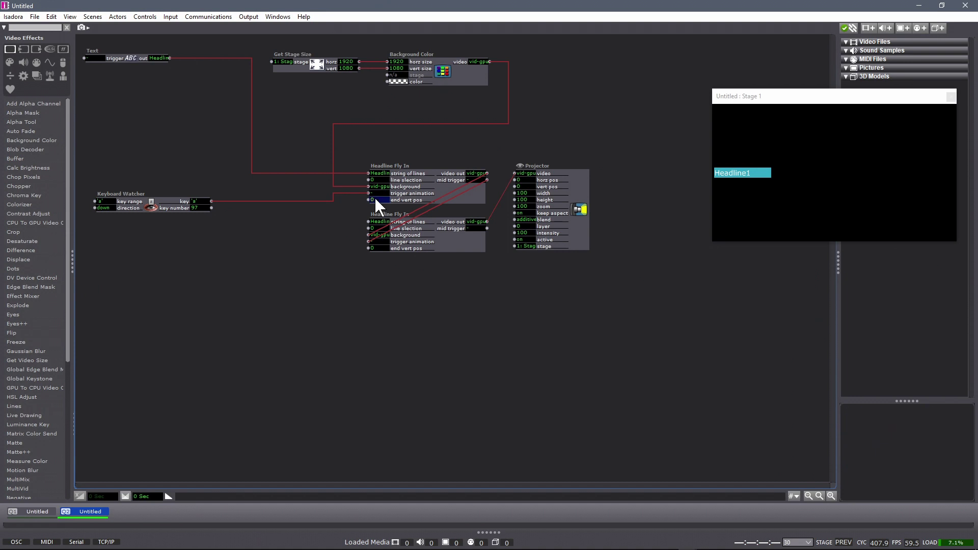
click(377, 248)
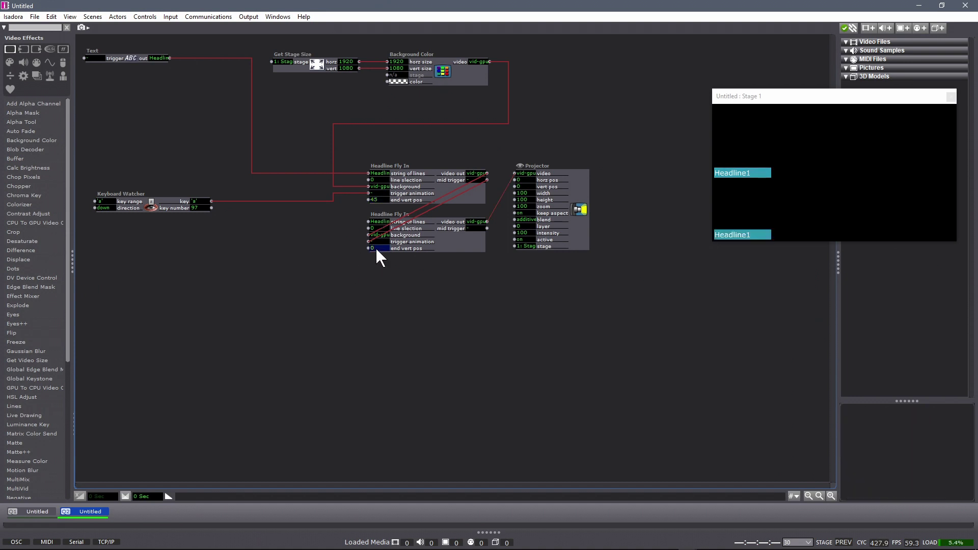
text(37.5)
key(Return)
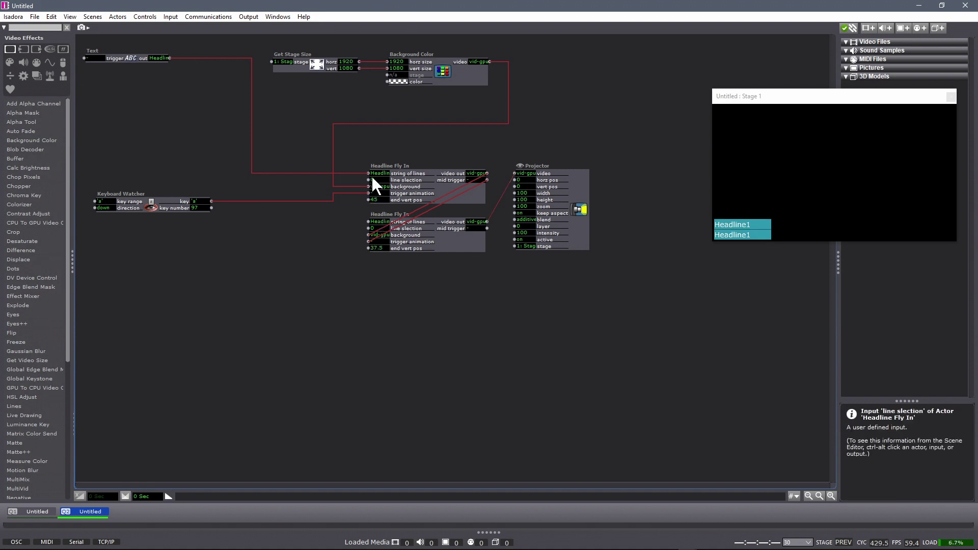
Set the lower Headline Fly In's line slection to 1.
click(374, 227)
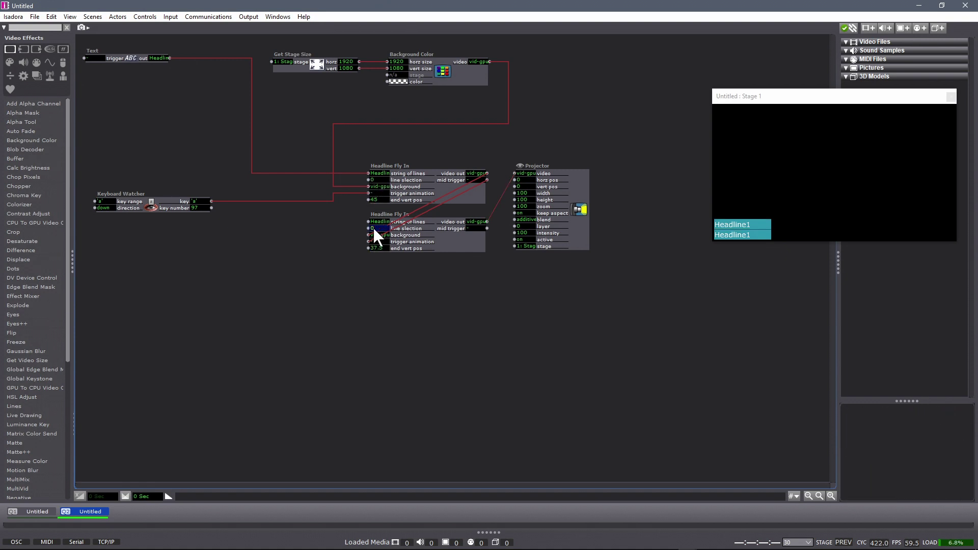
text(0.1)
key(BackSpace)
key(BackSpace)
key(BackSpace)
text(1)
key(Return)
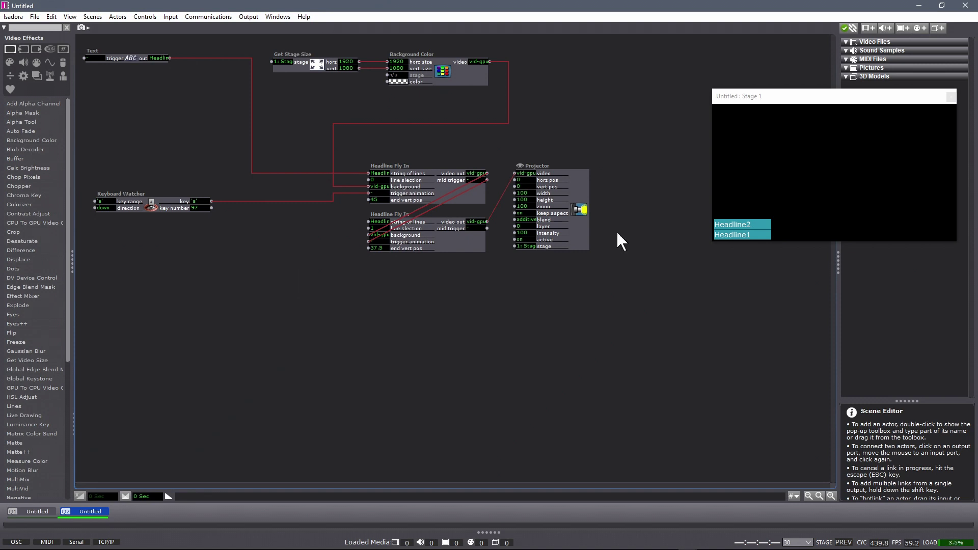
Move the Projector and the lower Headline Fly In down to open a gap beneath the upper Headline Fly In.
drag(577, 191, 607, 240)
drag(659, 304, 462, 231)
drag(463, 232, 461, 309)
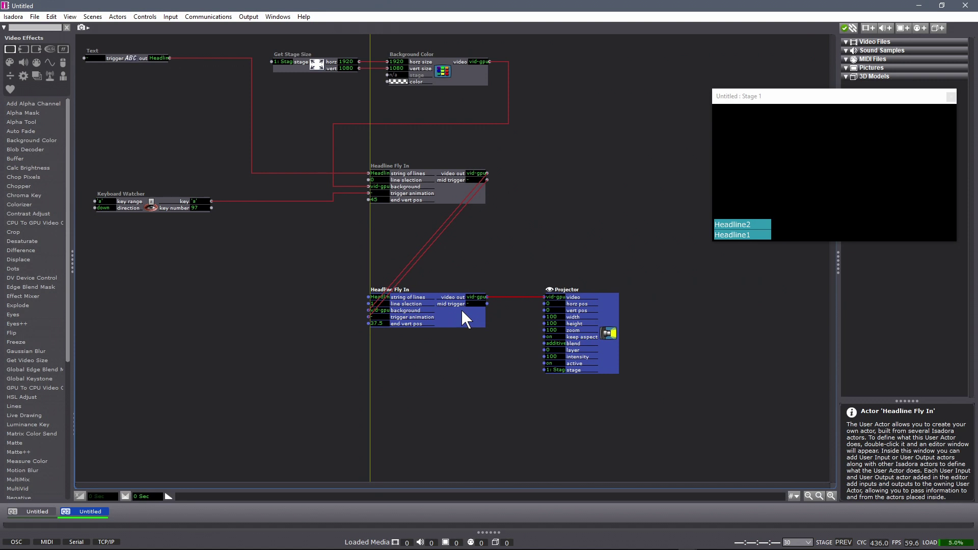
drag(460, 309, 461, 309)
Add a Calculator actor and place it between the two Headline Fly In actors.
double_click(466, 274)
text(cal)
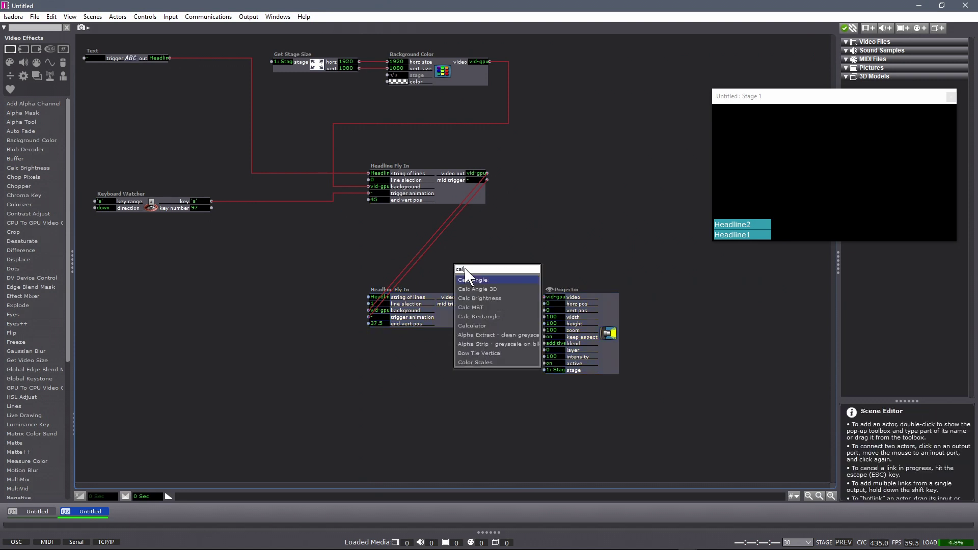
text(c)
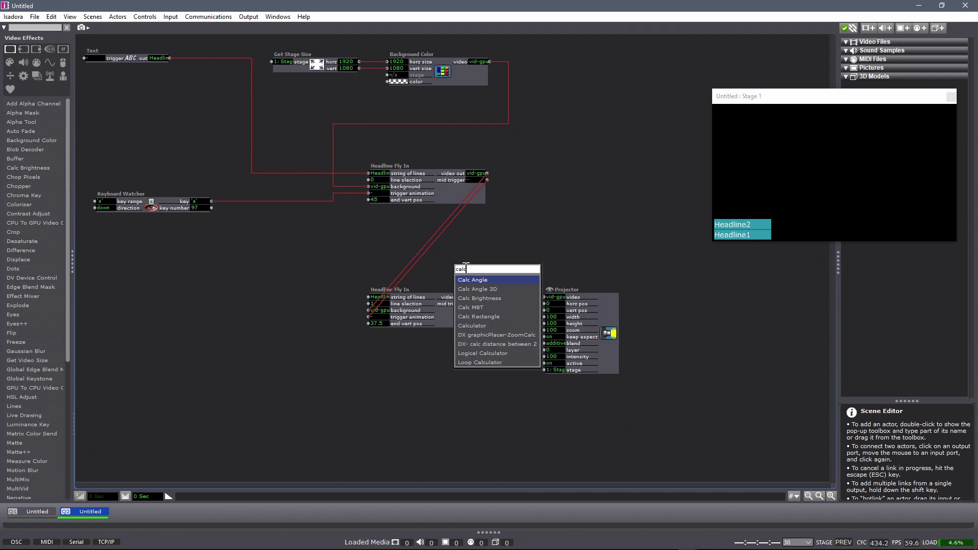
click(466, 325)
drag(466, 259, 379, 231)
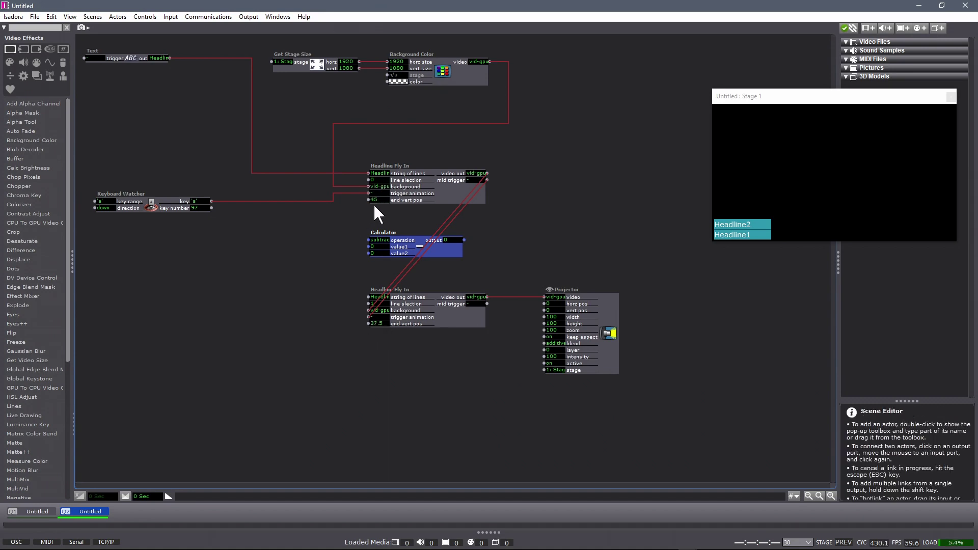
Inside Headline Fly In, add a User Output and link it from the end vert pos User Input.
double_click(444, 185)
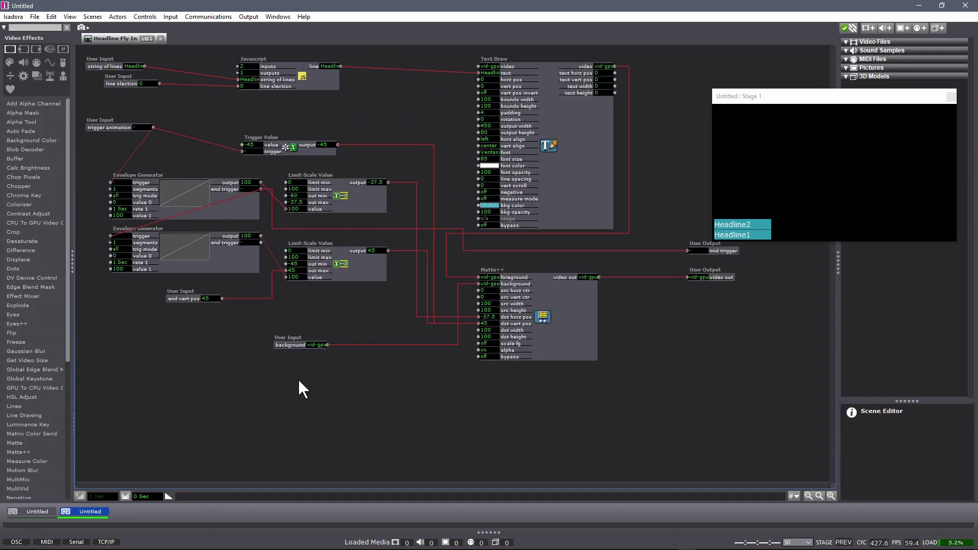
double_click(363, 388)
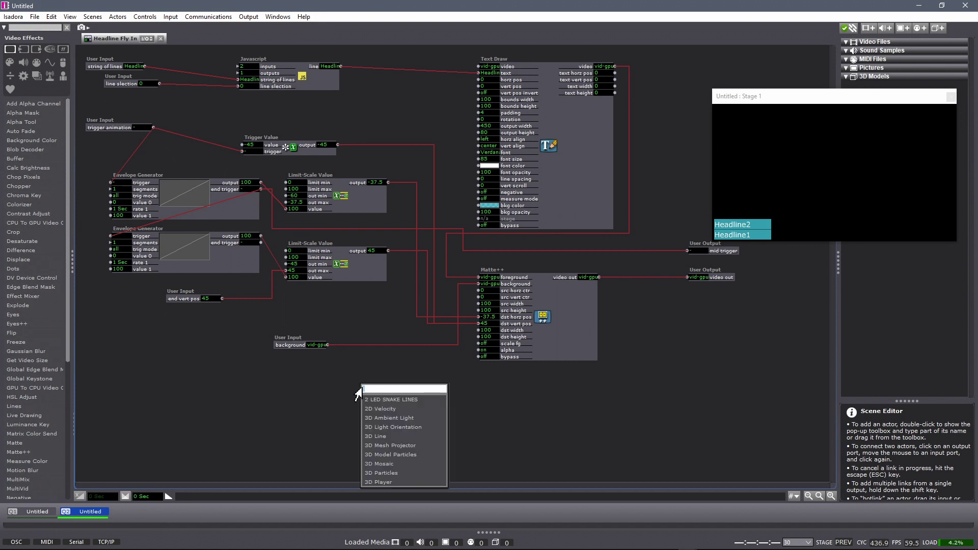
text(user)
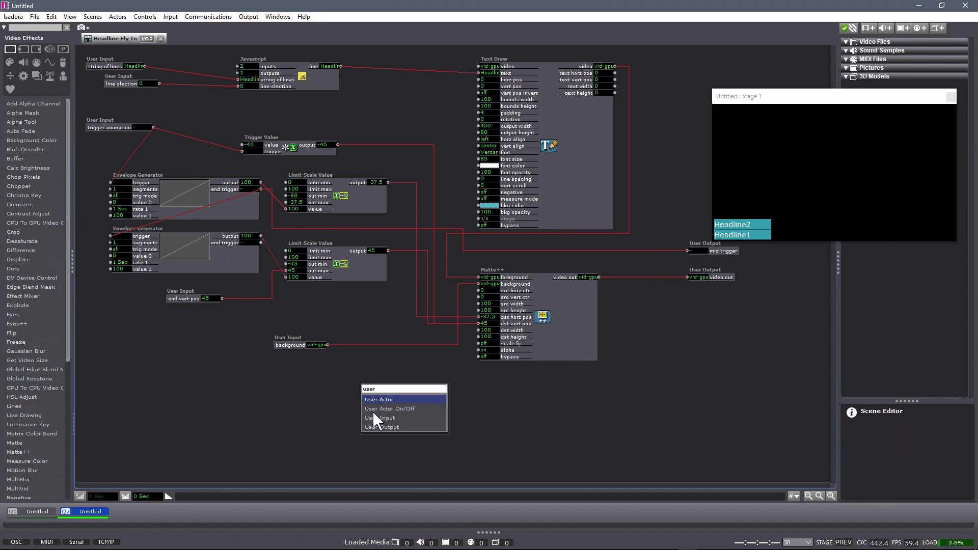
click(376, 424)
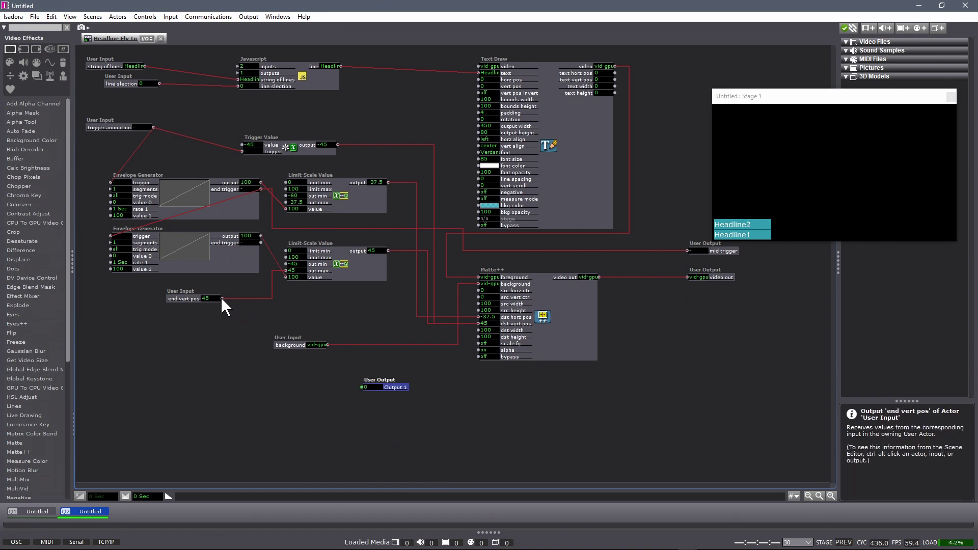
click(361, 386)
Name the new User Output "end vert pos" and close Headline Fly In, saving and updating all instances.
double_click(395, 387)
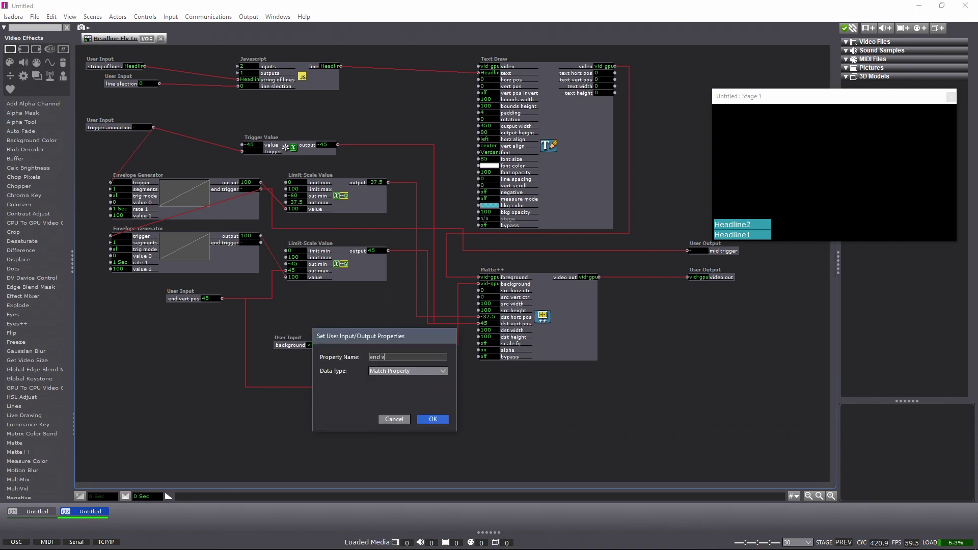
text(end vert post)
click(428, 417)
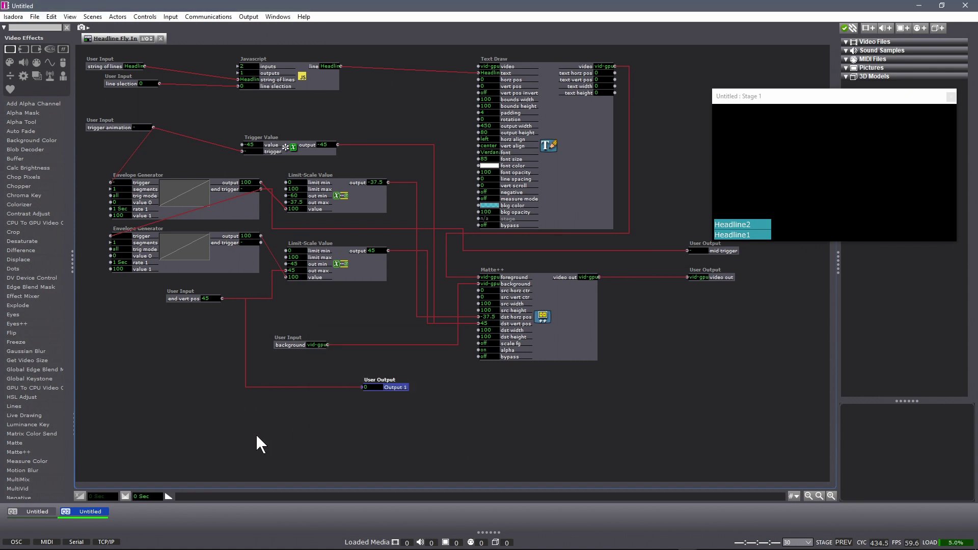
click(161, 38)
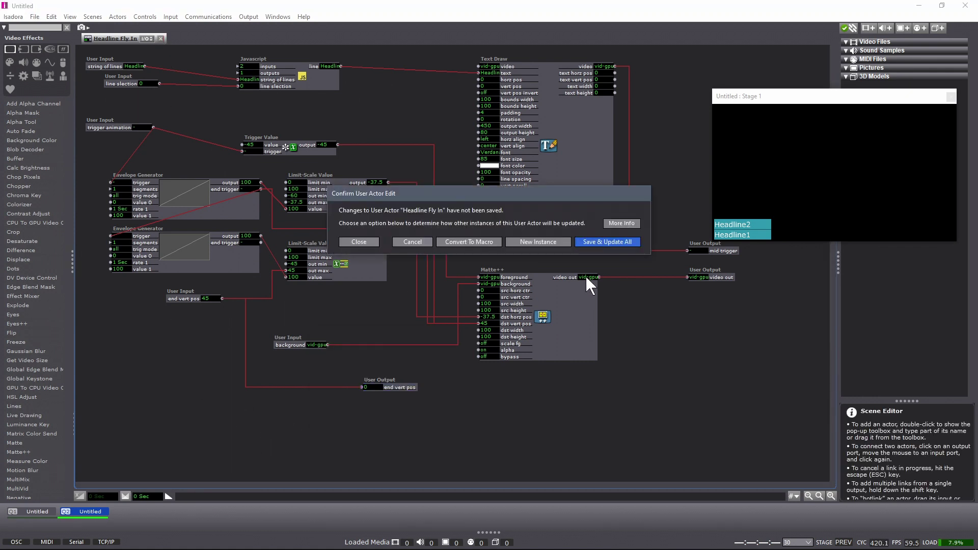
click(632, 243)
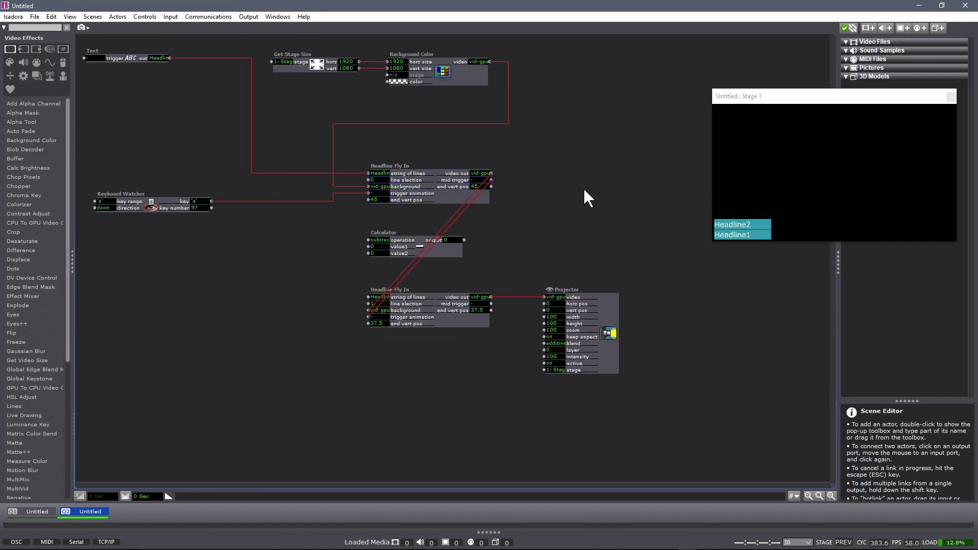
Link the upper Headline Fly In's end vert pos output to the Calculator's value1 and set value2 to 7.5.
click(492, 186)
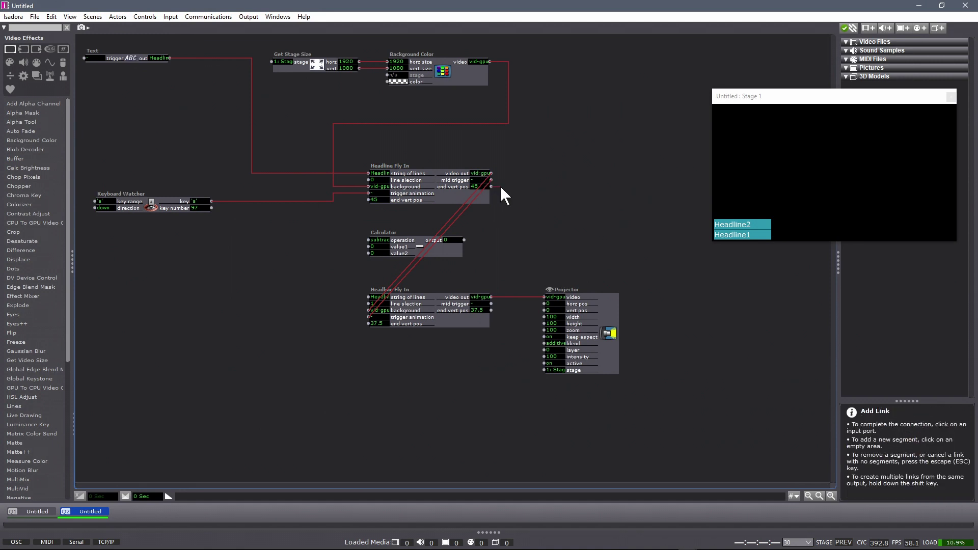
click(366, 245)
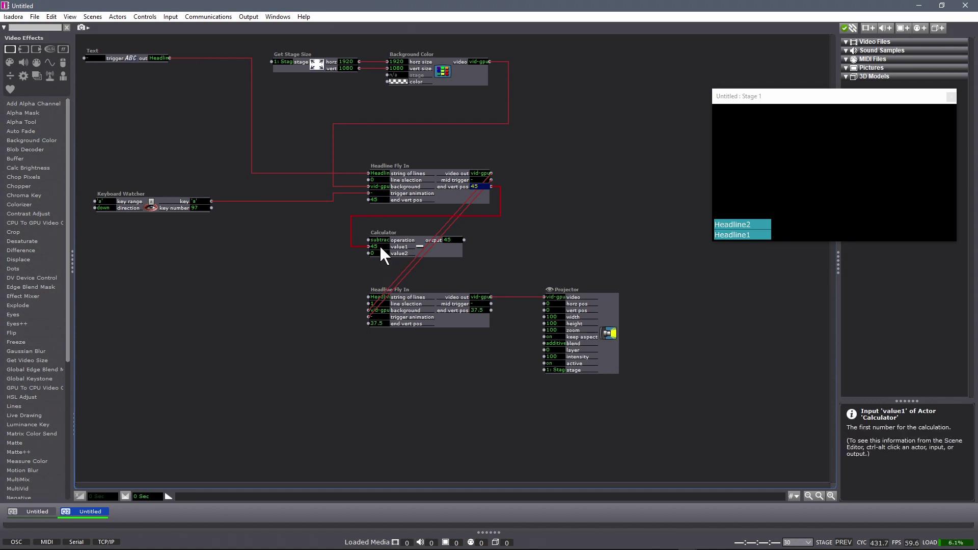
drag(379, 253, 378, 252)
text(5)
key(Return)
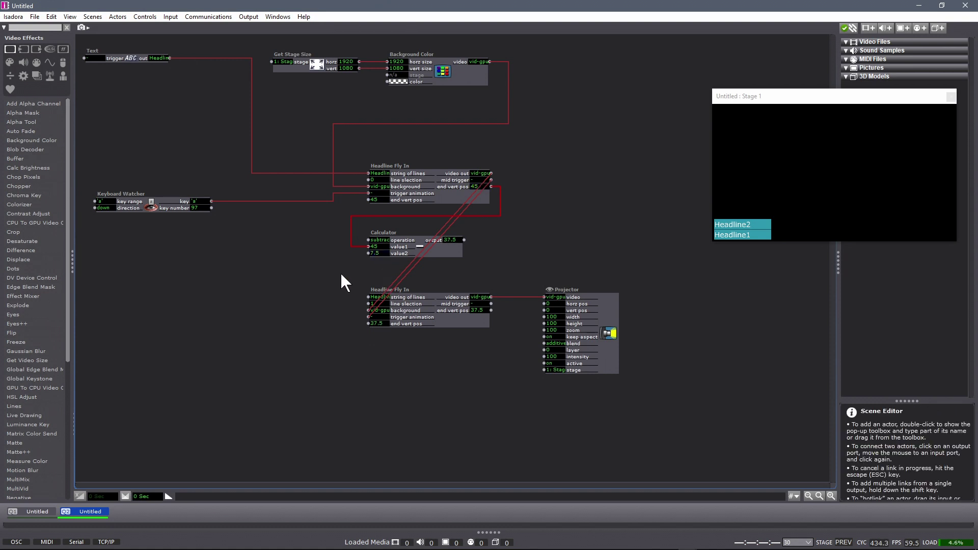
Link the Calculator's output to the lower Headline Fly In's end vert pos input, routing the link between the two actors.
click(465, 239)
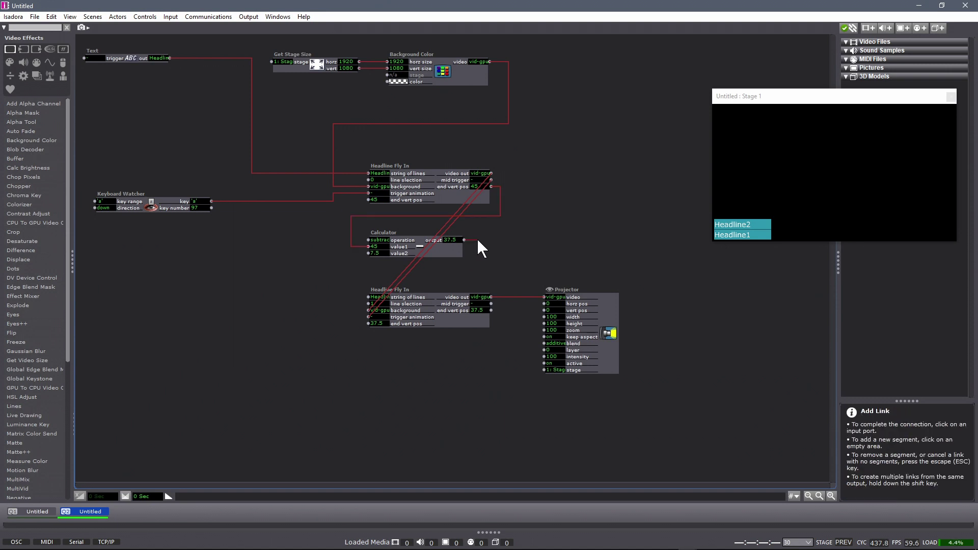
click(484, 273)
click(368, 324)
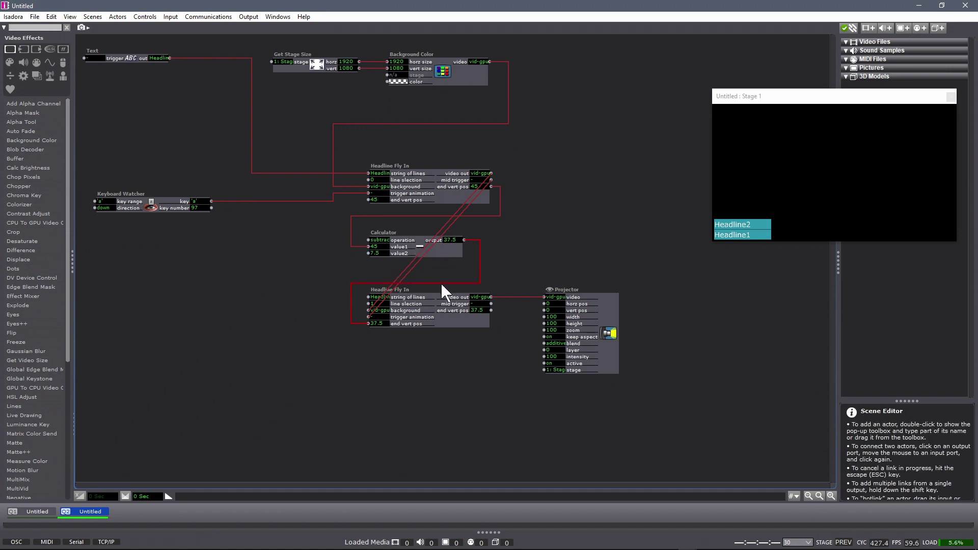
Tidy the layout by moving the Calculator, its link, the lower Headline Fly In and the Projector up beneath the upper Headline Fly In.
drag(407, 213, 407, 206)
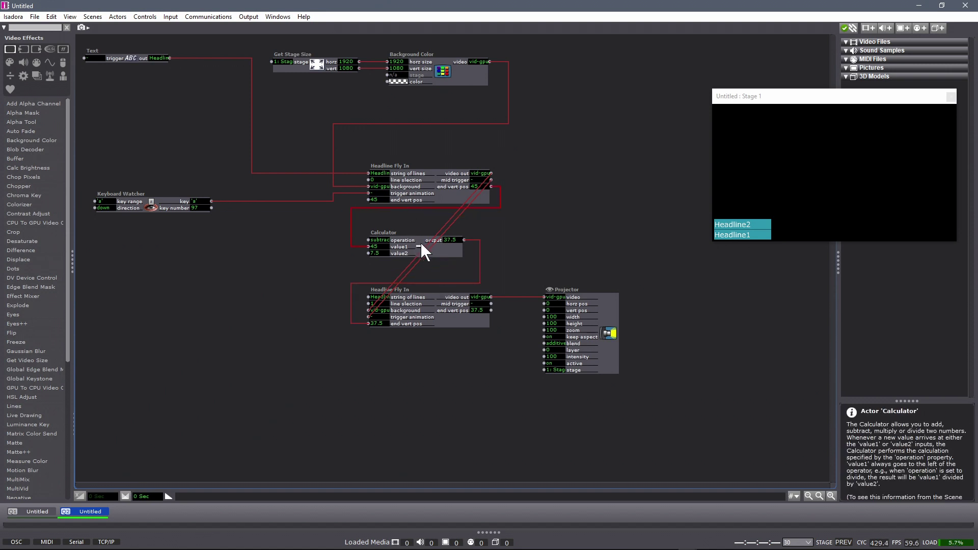
drag(437, 243, 438, 231)
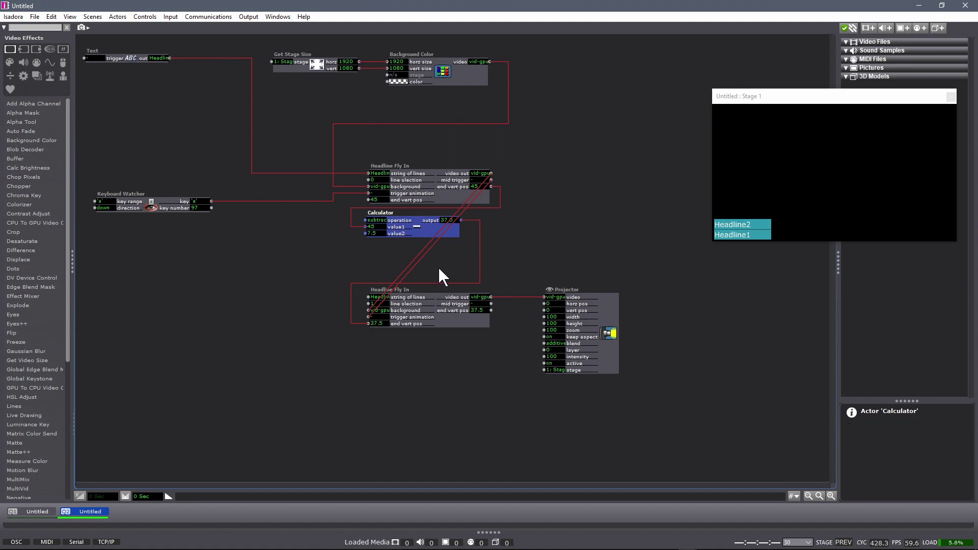
drag(625, 385, 463, 280)
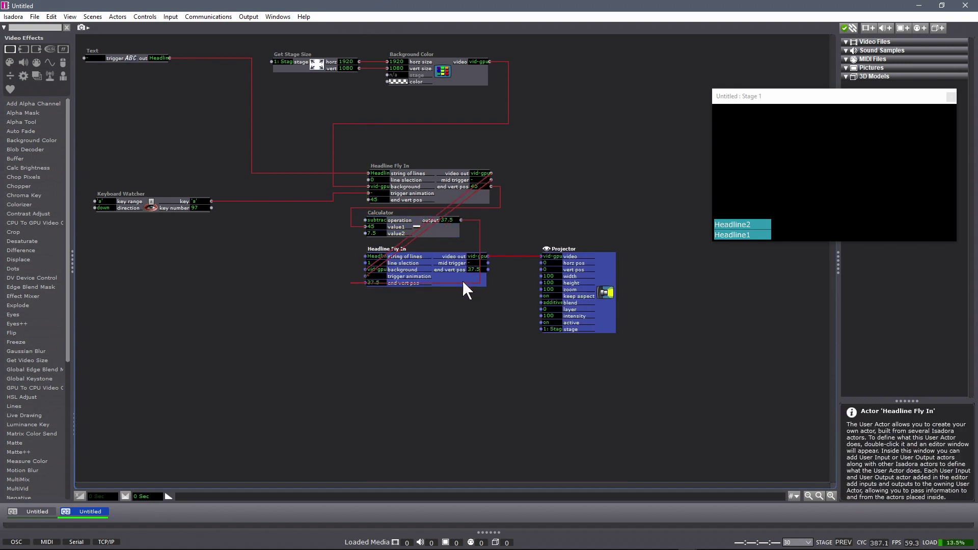
click(463, 283)
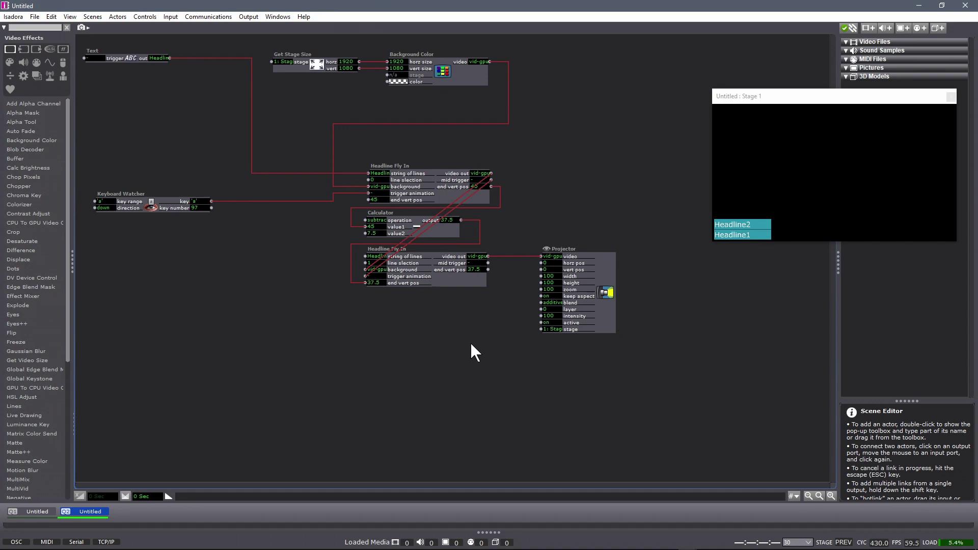
Reorder Headline Fly In's User Inputs so end vert pos sits above trigger animation, then close it and update all instances.
double_click(430, 176)
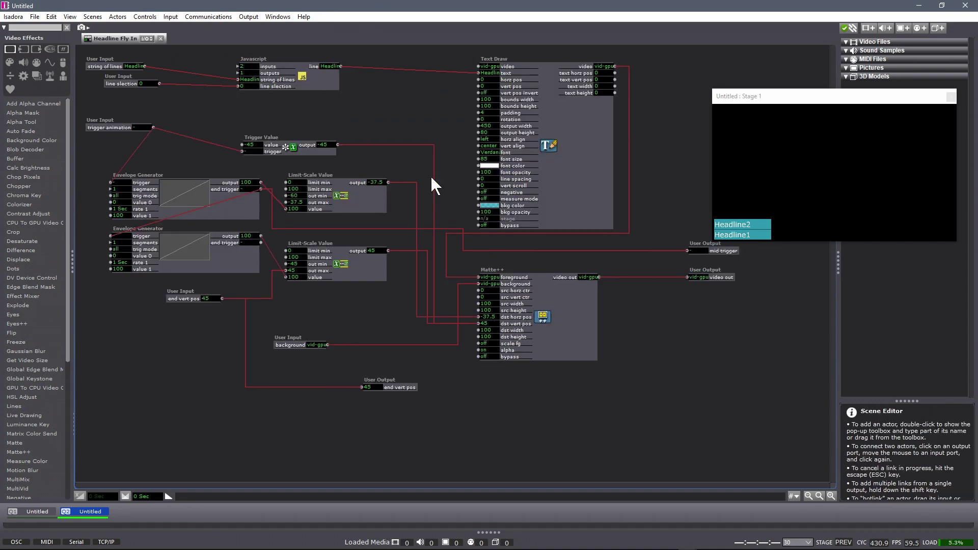
click(147, 38)
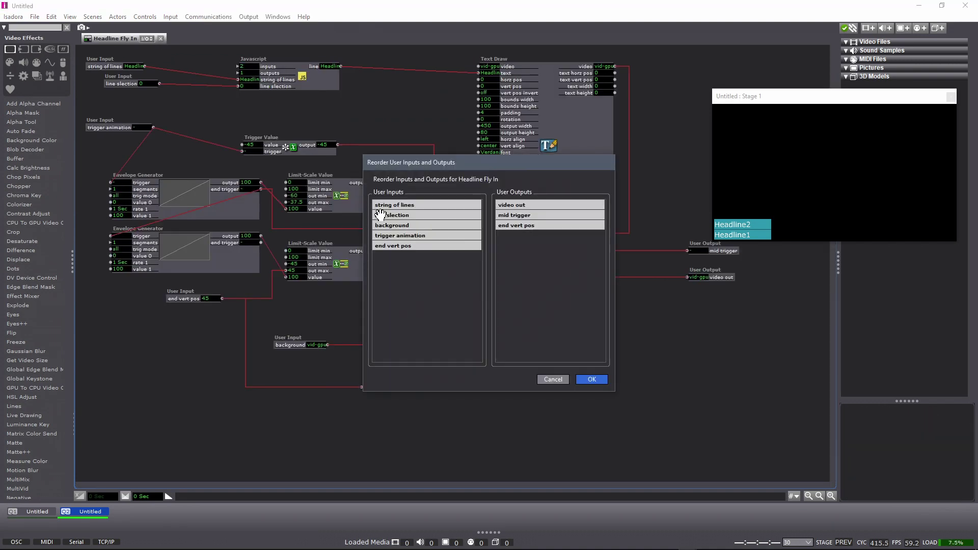
drag(392, 236, 393, 247)
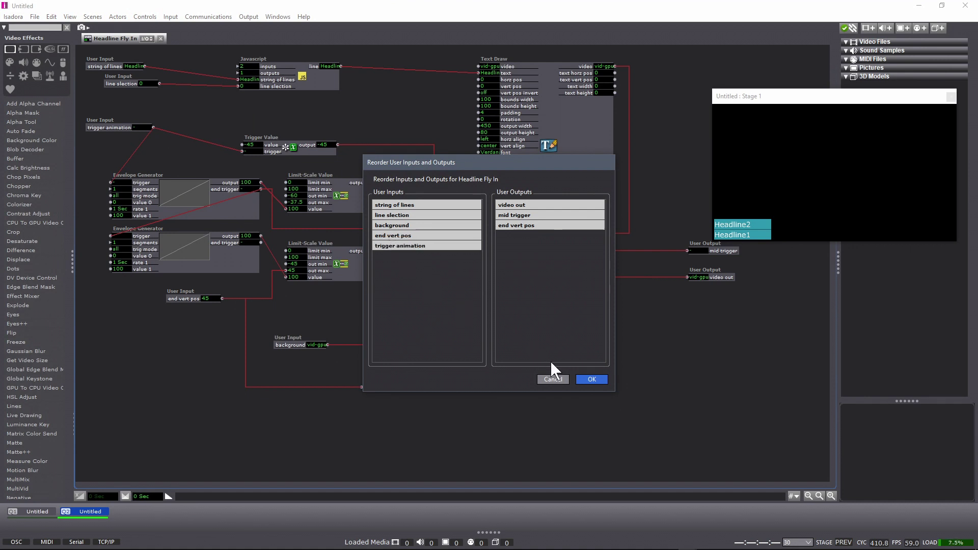
click(591, 378)
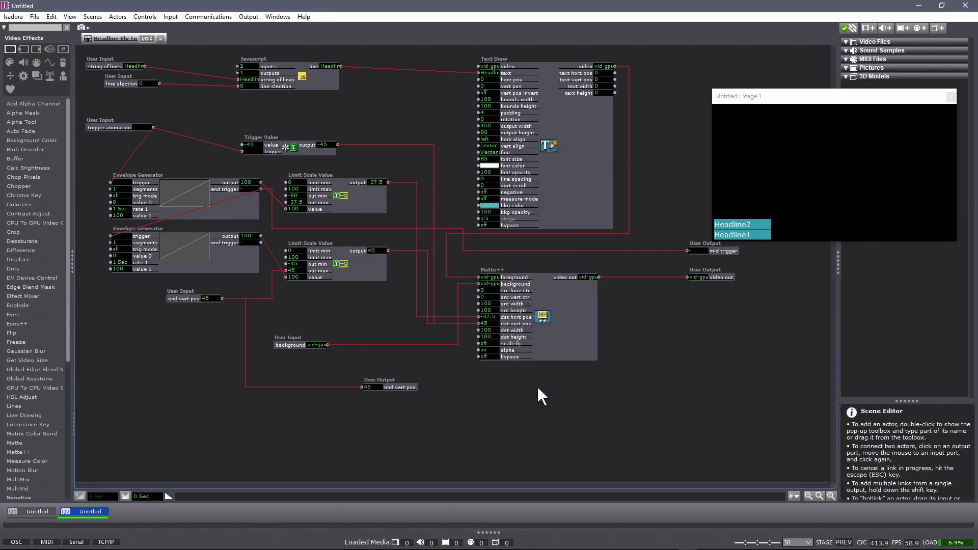
click(161, 38)
click(622, 242)
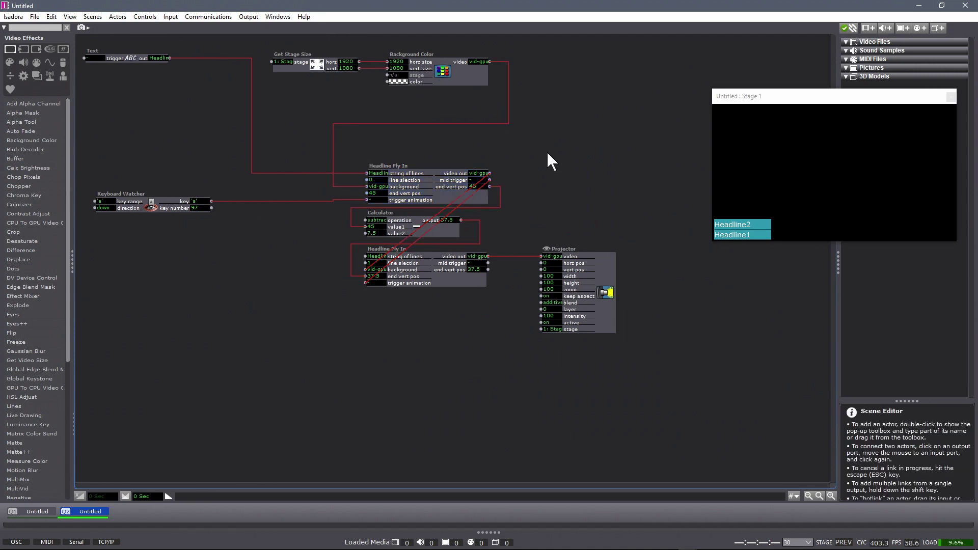
Trigger the headline animation to check it on the stage.
key(a)
key(a)
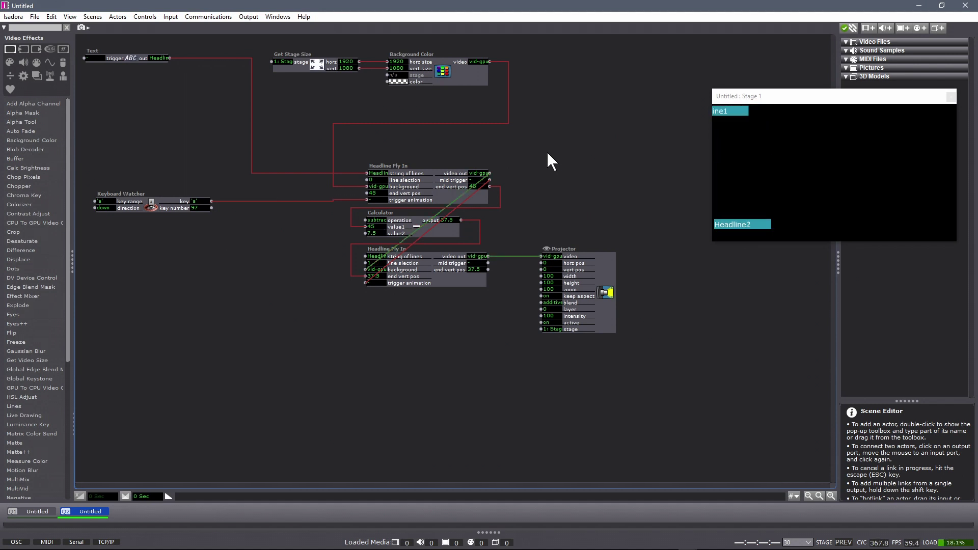
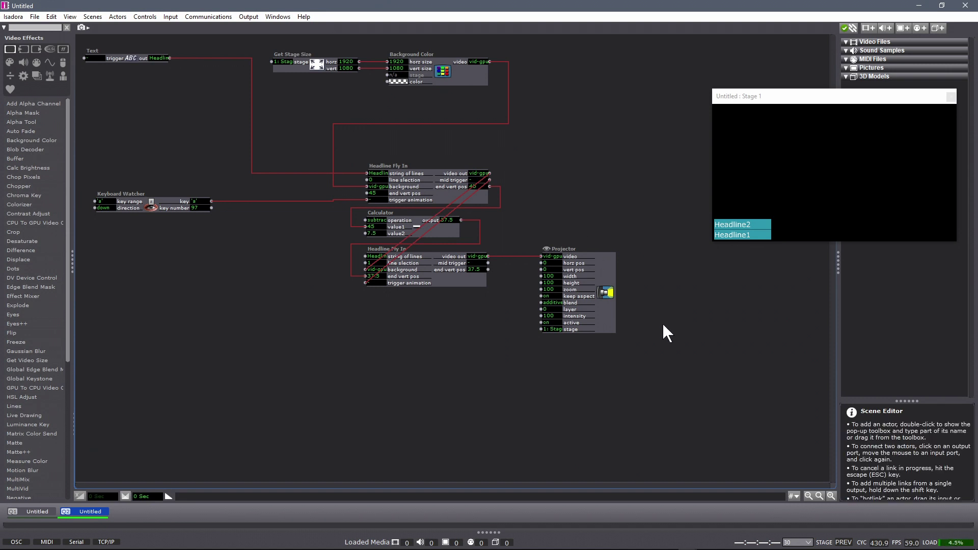
Inside Headline Fly In, move Trigger Value up beneath Javascript and align the trigger animation User Input beside the upper Envelope Generator.
double_click(442, 197)
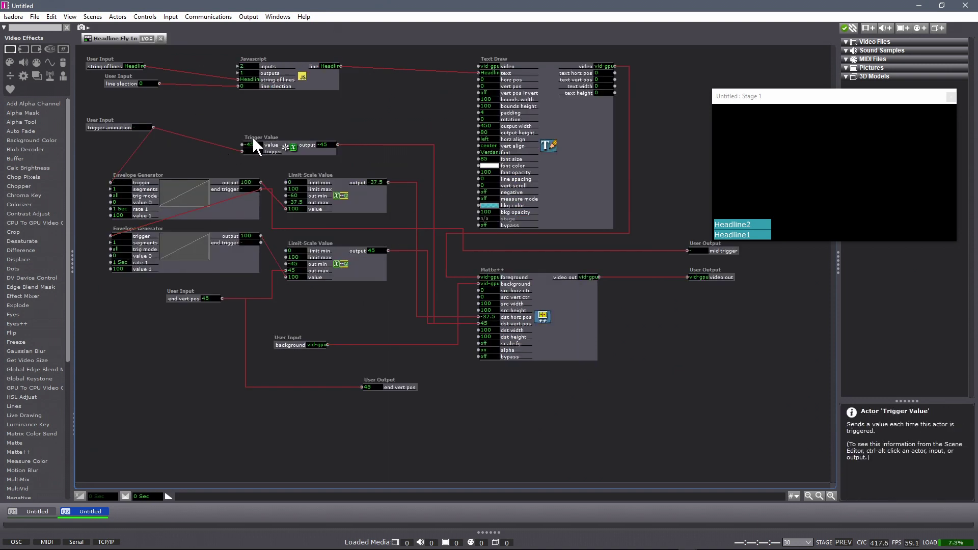
drag(252, 137, 248, 111)
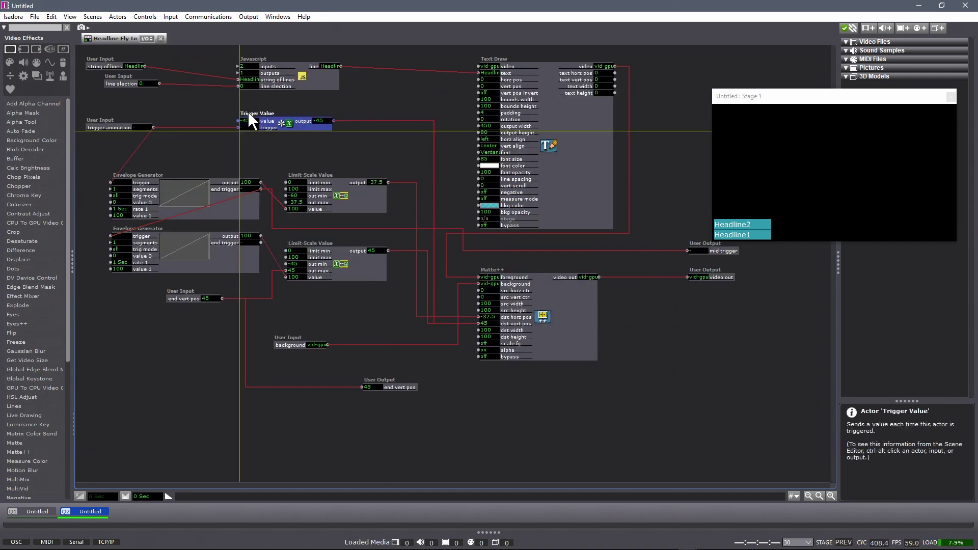
drag(113, 125, 232, 175)
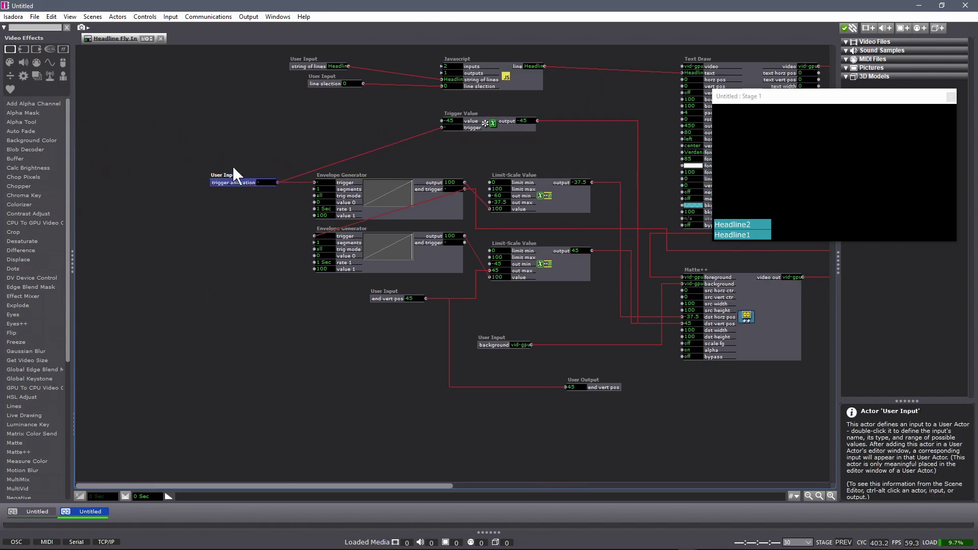
double_click(227, 120)
key(Escape)
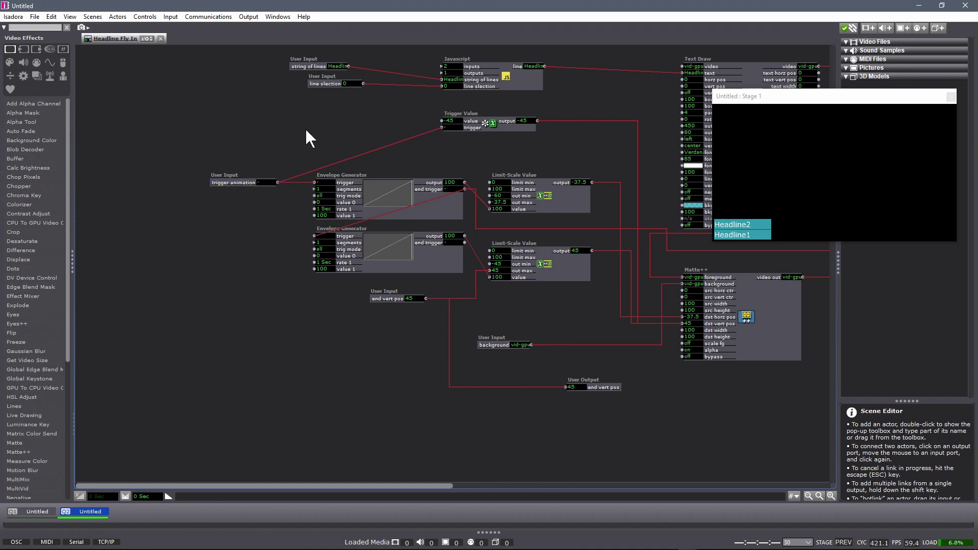
Add a User Input actor above the trigger animation input and link it to the Trigger Value's trigger.
double_click(243, 124)
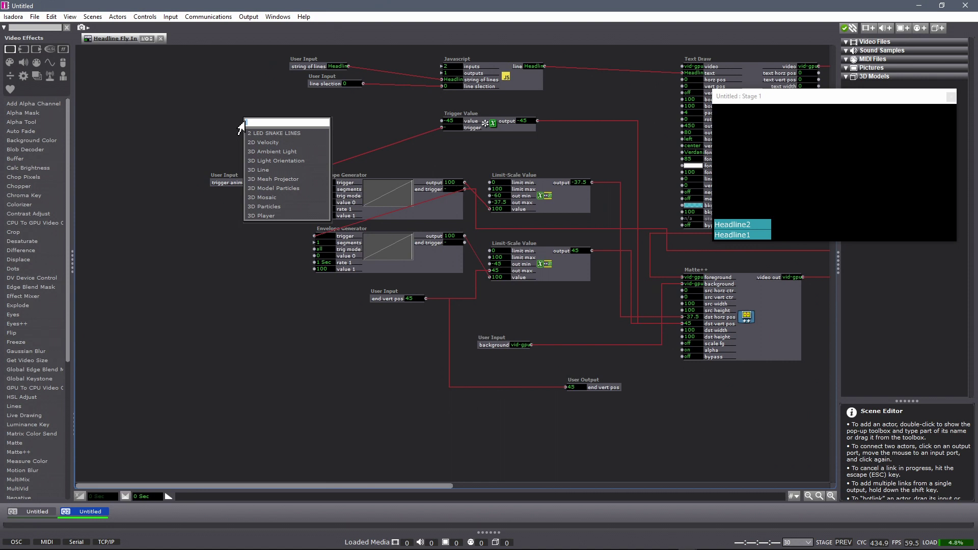
text(u)
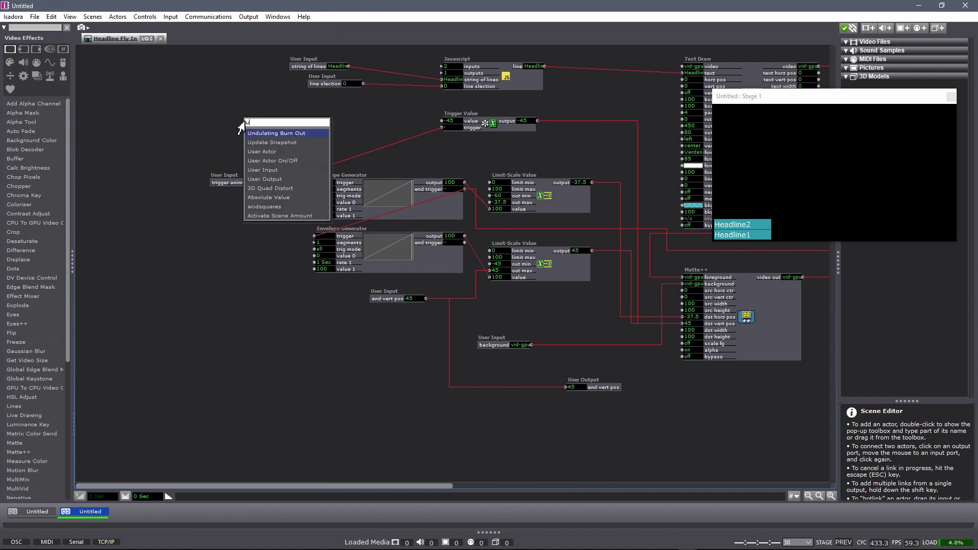
text(ser)
click(268, 152)
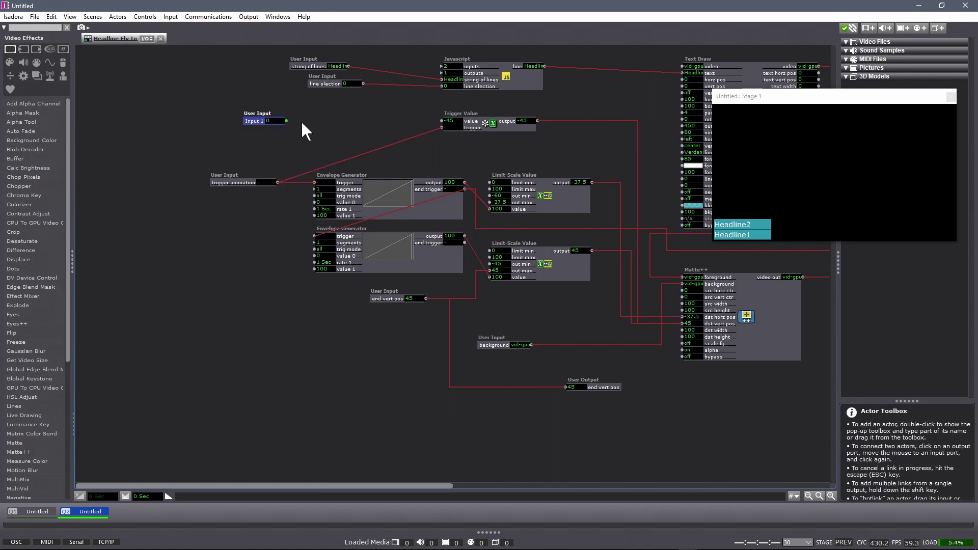
click(286, 121)
click(441, 127)
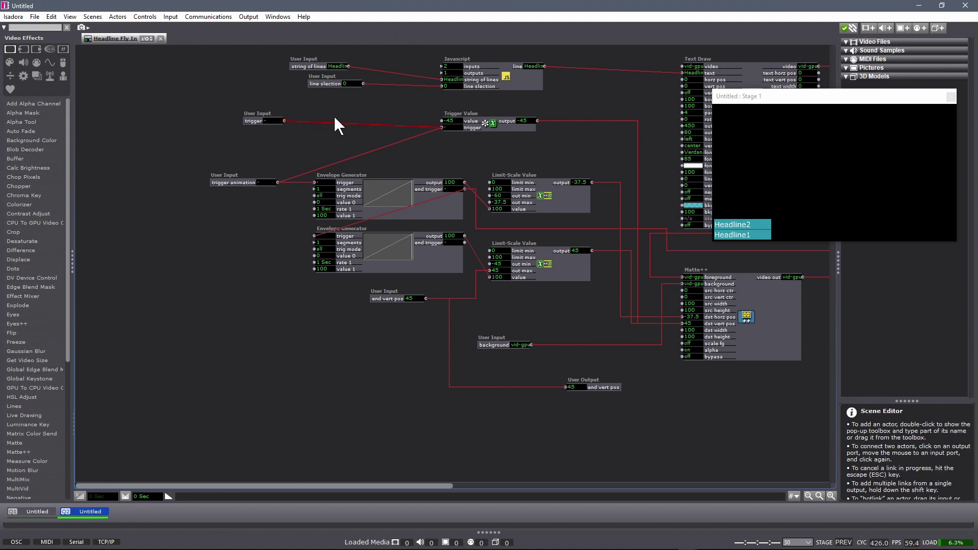
Align the new User Input level with the Trigger Value's trigger and rename it "reset".
drag(261, 116, 223, 120)
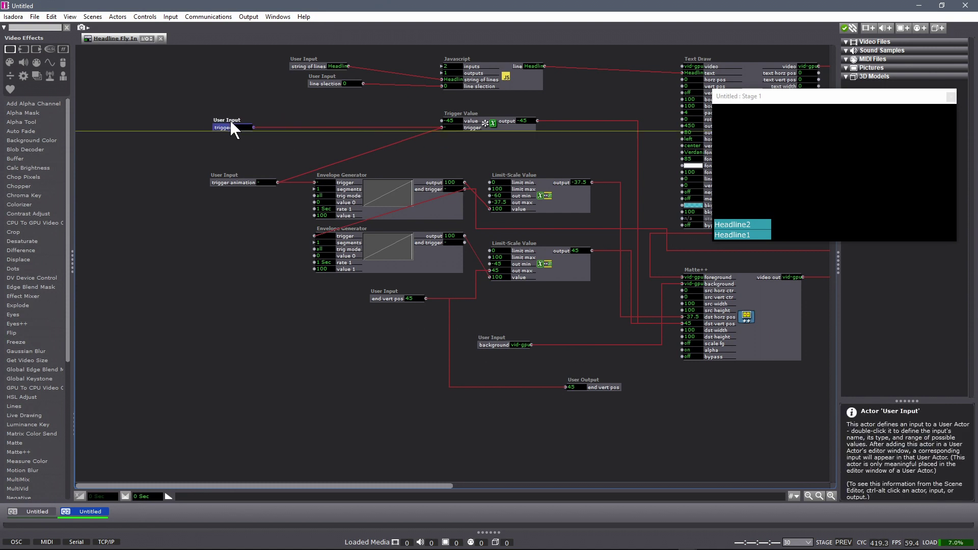
right_click(230, 125)
click(266, 139)
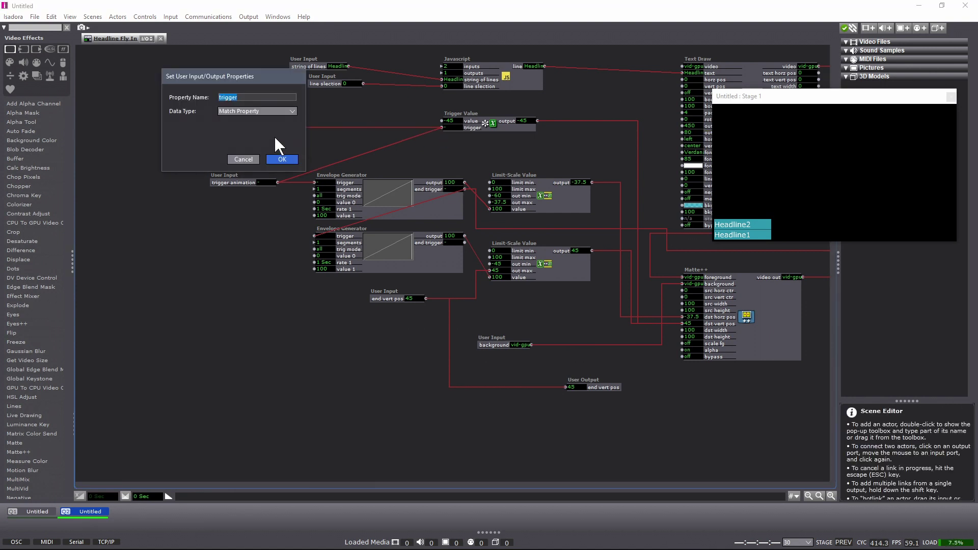
text(reset)
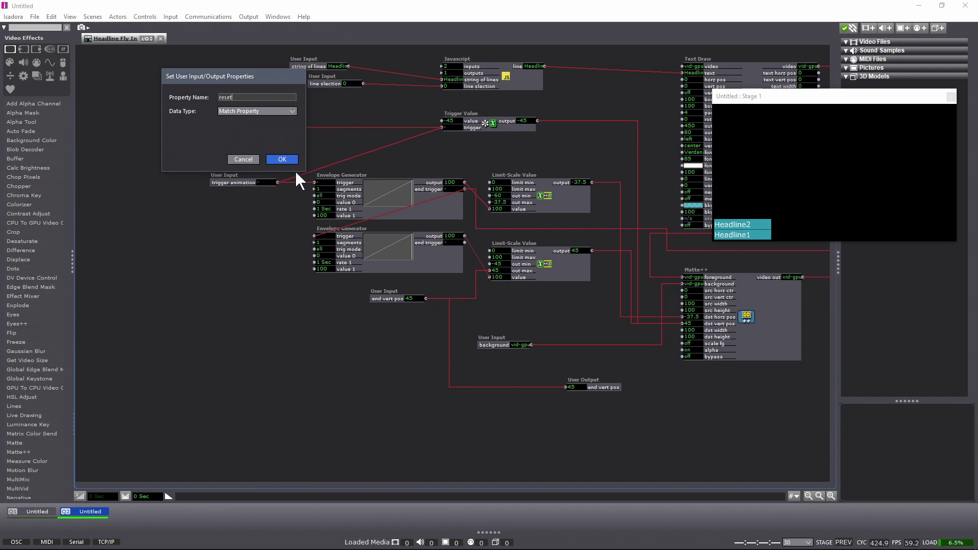
click(282, 159)
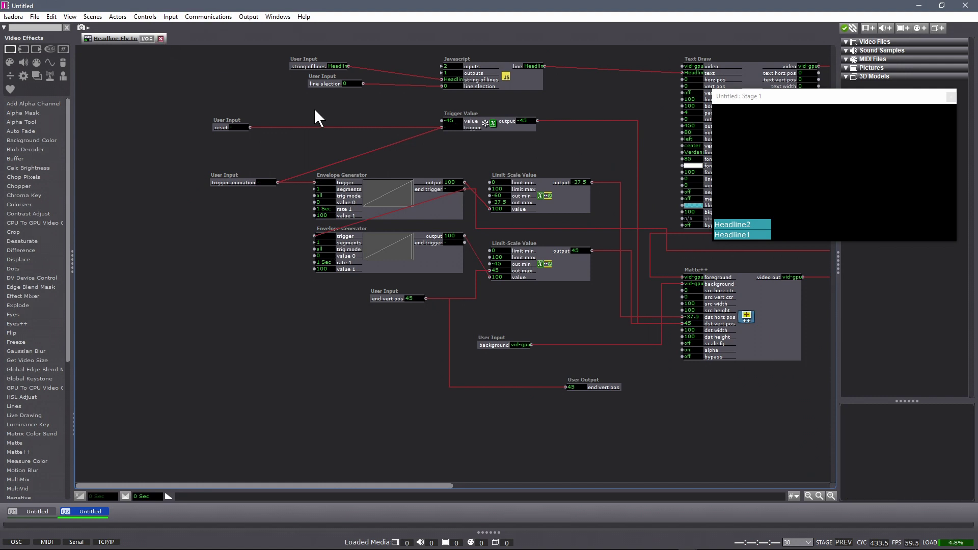
Close Headline Fly In with all instances updated and move the Calculator and lower Headline Fly In down to clear space.
click(586, 241)
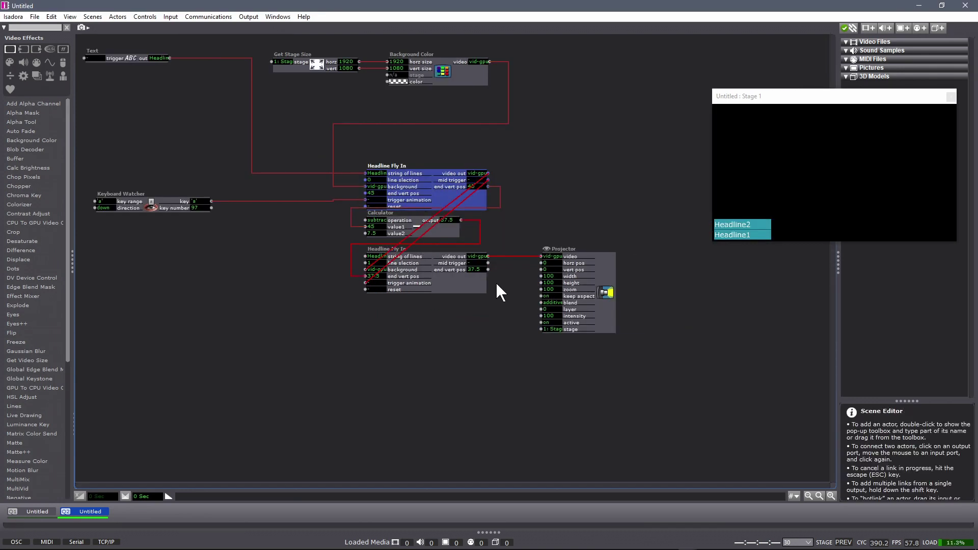
drag(494, 305, 441, 250)
drag(478, 207, 479, 218)
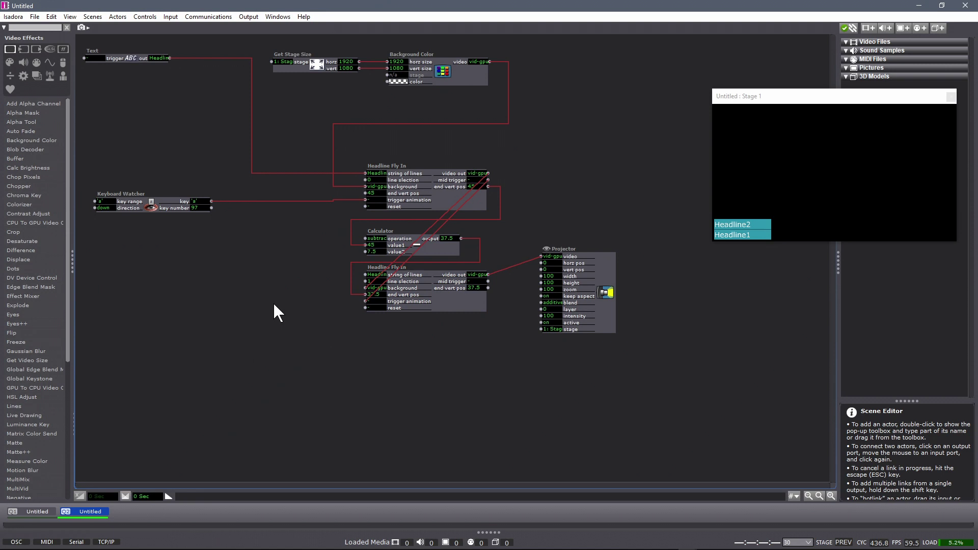
Link the Keyboard Watcher's key output to the lower Headline Fly In's reset input, routing the link around the actors.
click(212, 202)
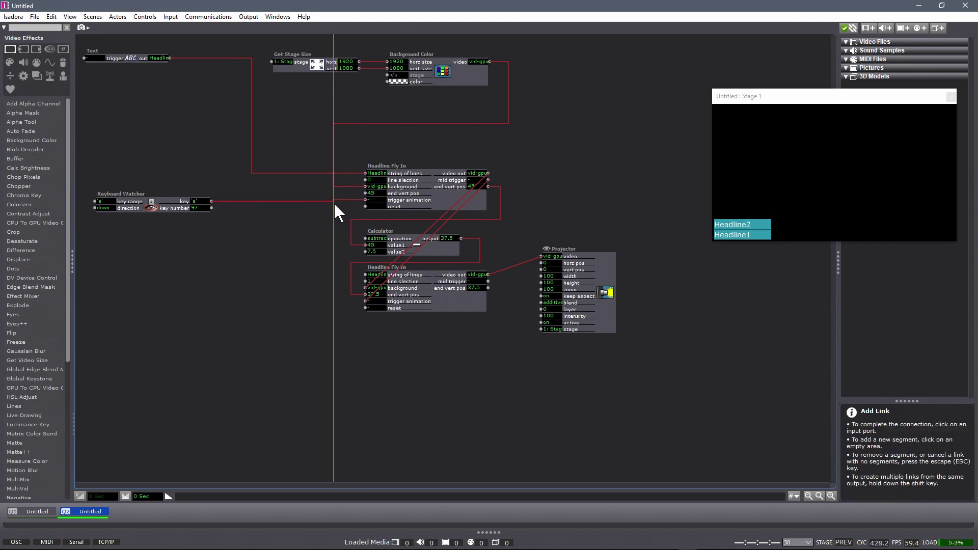
click(334, 203)
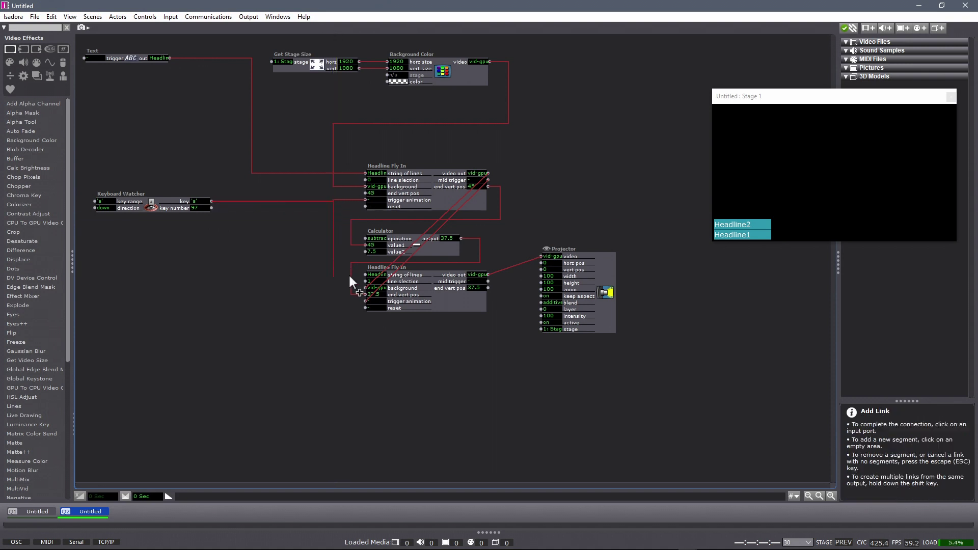
click(364, 308)
right_click(292, 307)
click(169, 304)
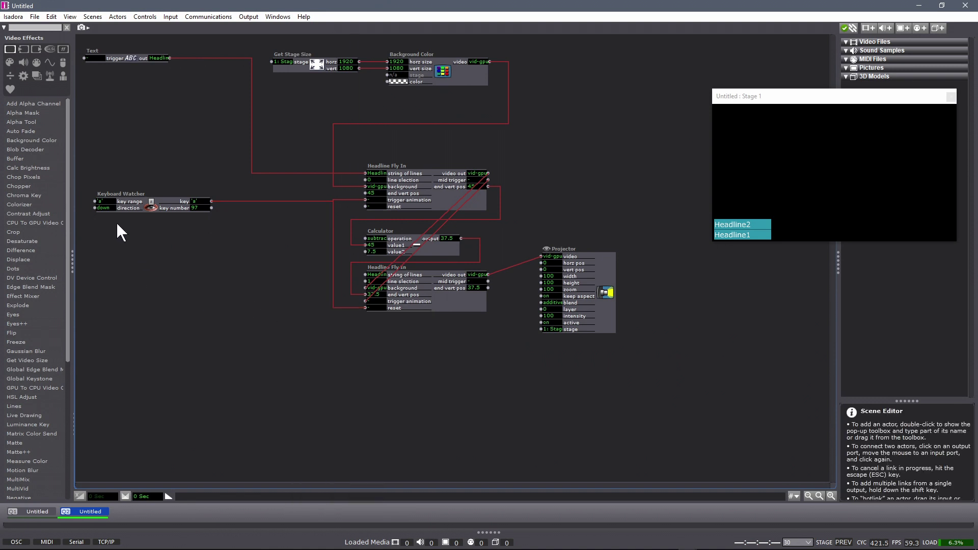
Trigger the animation several times to test how the lower headline resets.
key(a)
key(a)
key(a)
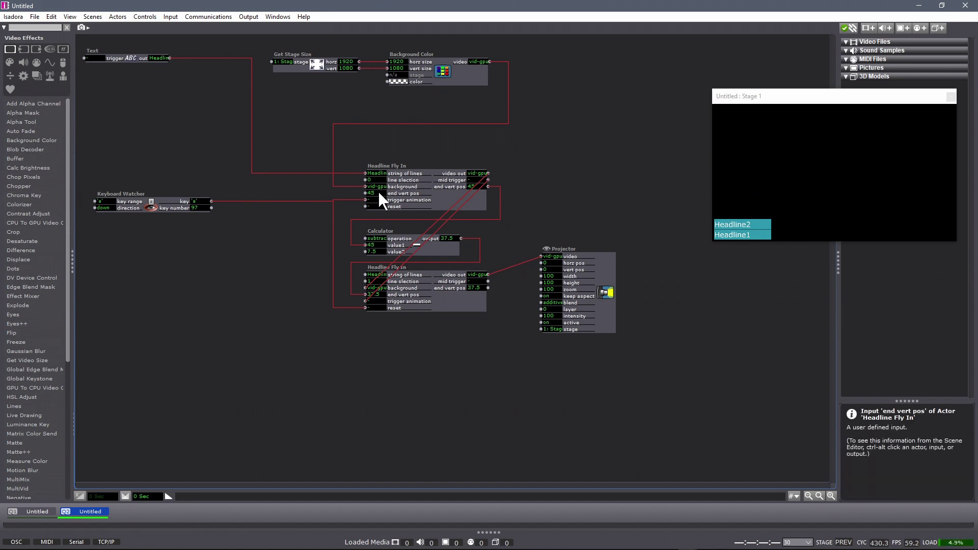
Duplicate the Trigger Value inside Headline Fly In, place the copy below it, and link reset to the copy's trigger.
double_click(445, 196)
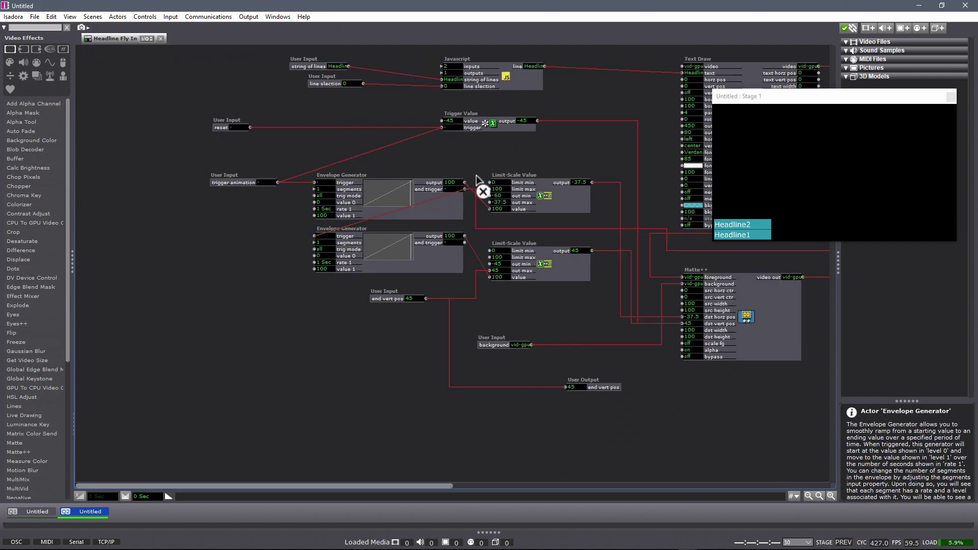
click(513, 129)
drag(511, 128, 508, 151)
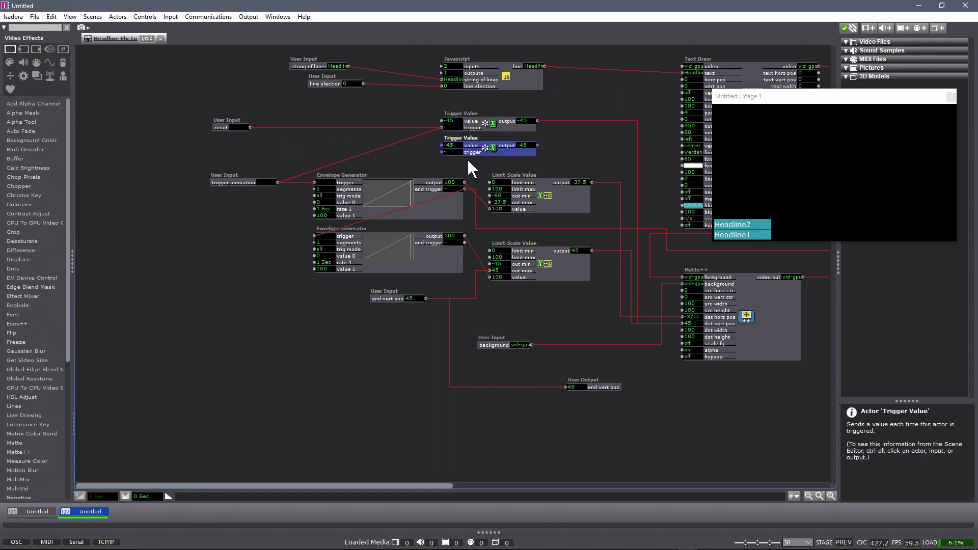
click(249, 128)
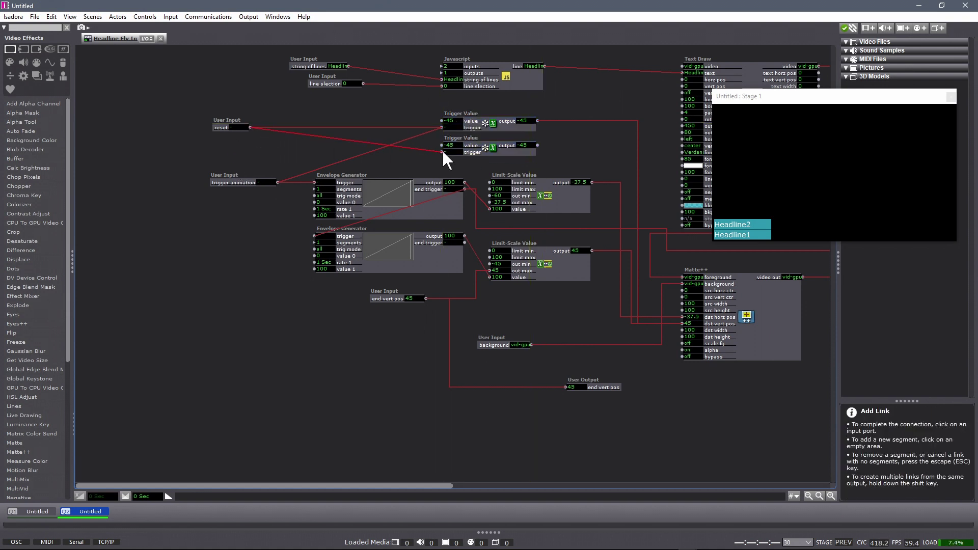
click(442, 152)
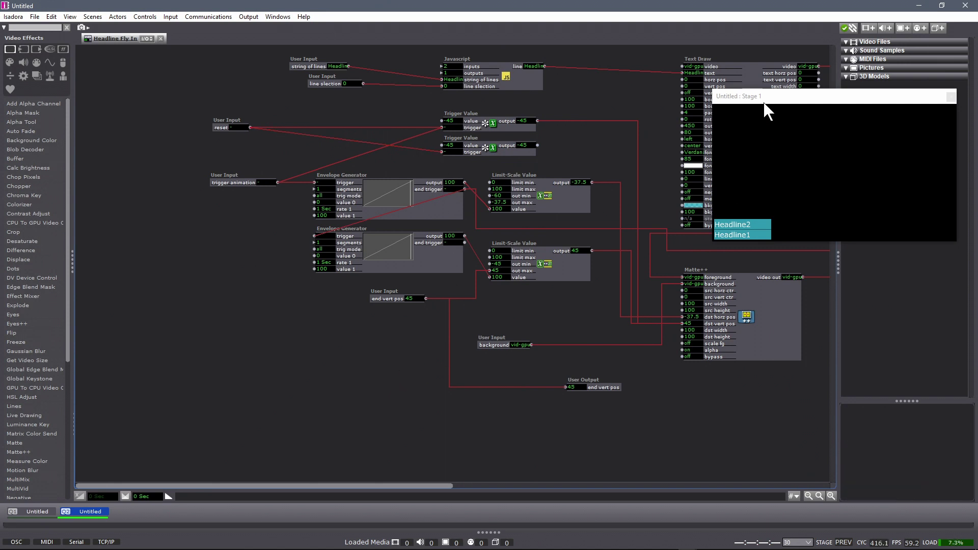
Shift the stage window aside and set the lower Trigger Value's value to -60.
drag(764, 102, 781, 99)
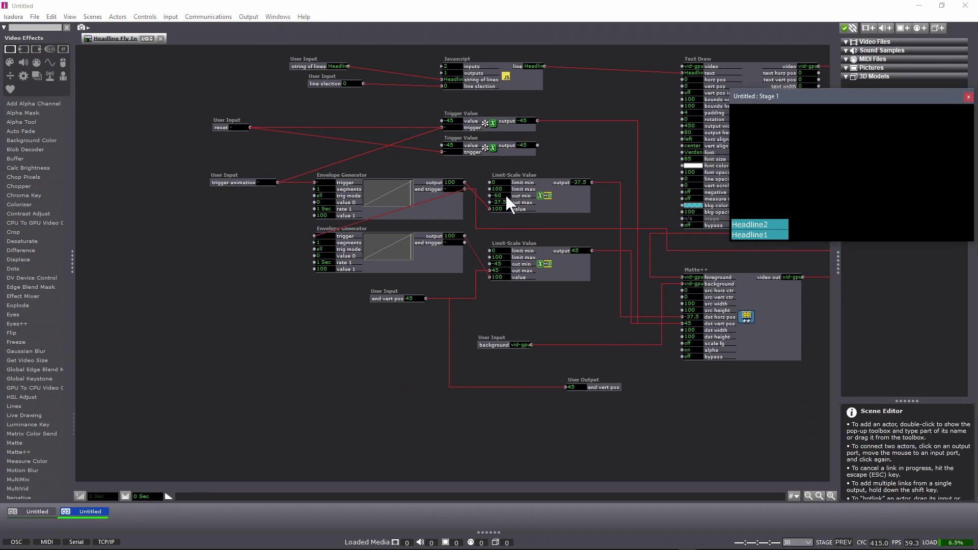
click(454, 145)
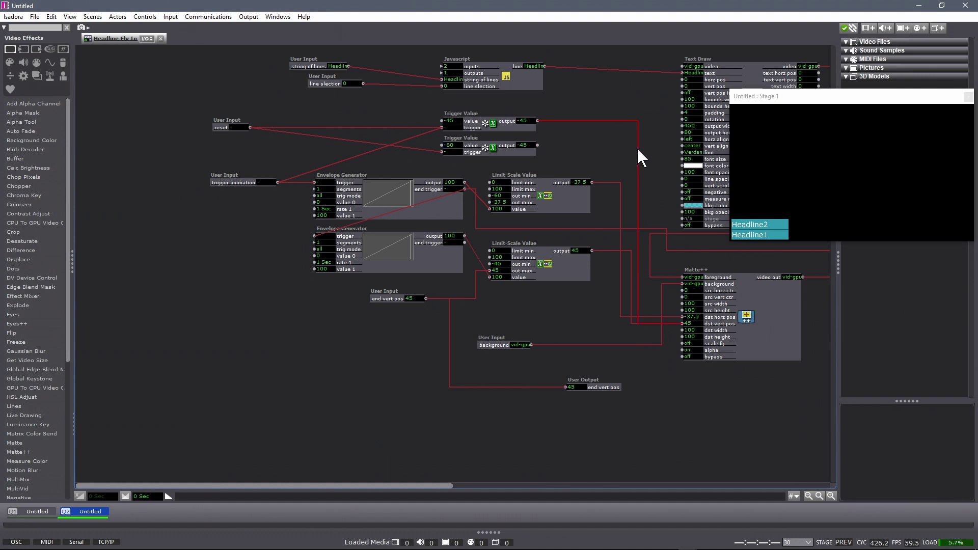
Link the lower Trigger Value's output to Matte++'s dst horz pos and shift the Limit-Scale Value links clear of it.
click(537, 145)
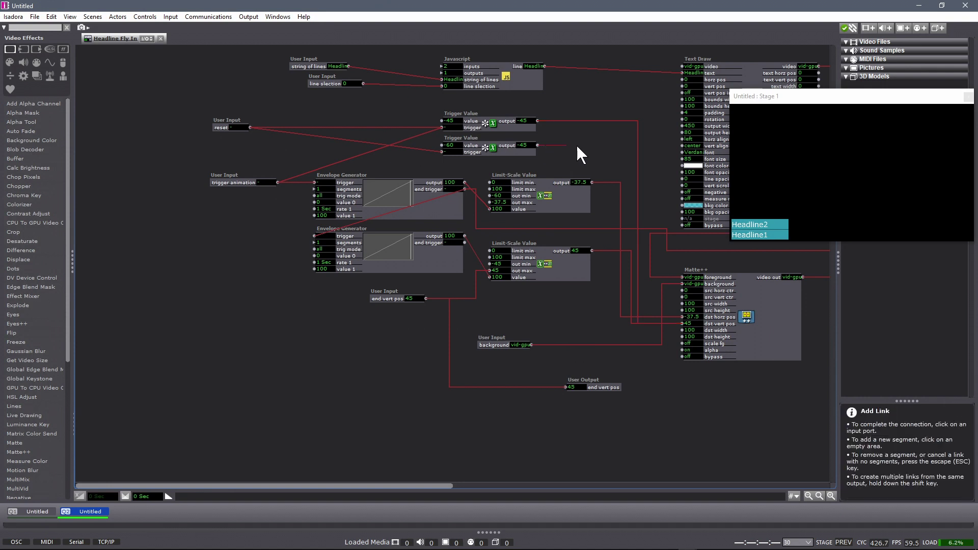
click(640, 146)
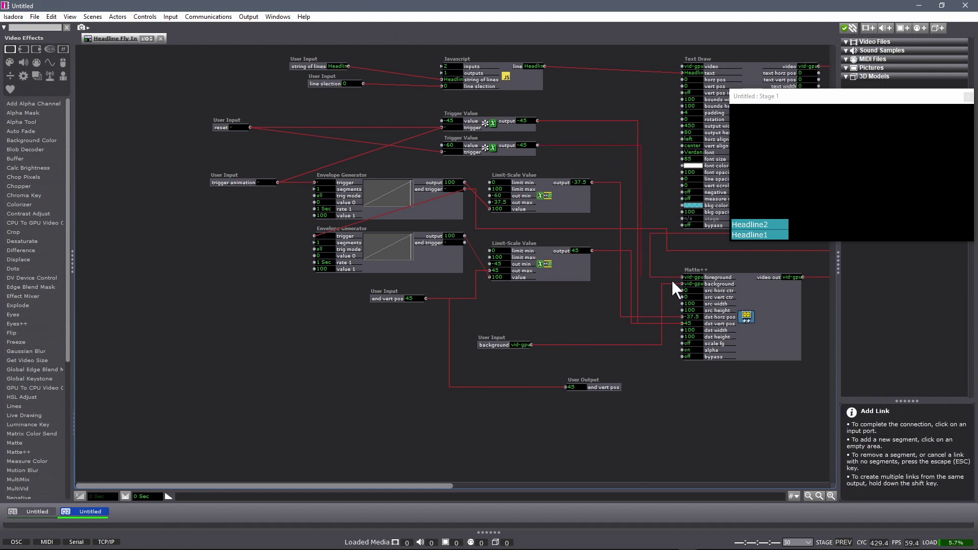
click(682, 323)
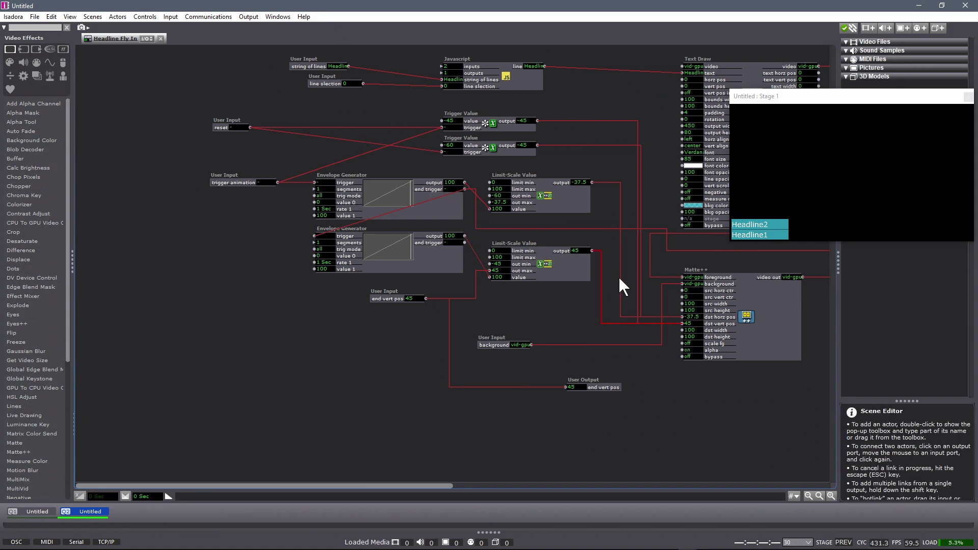
drag(619, 277, 604, 276)
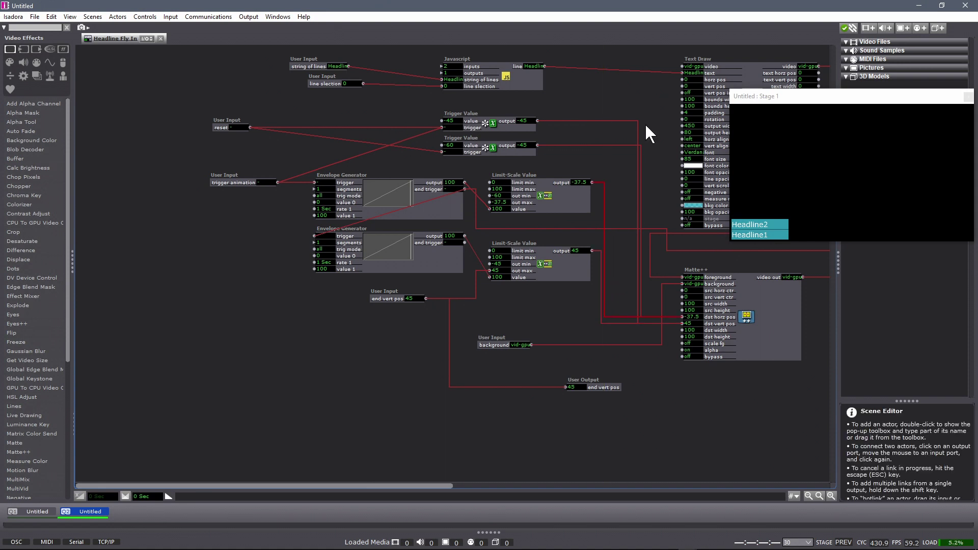
Space out the vertical segments of the two Trigger Value links and nudge the upper Envelope Generator's end trigger link.
drag(638, 128, 631, 128)
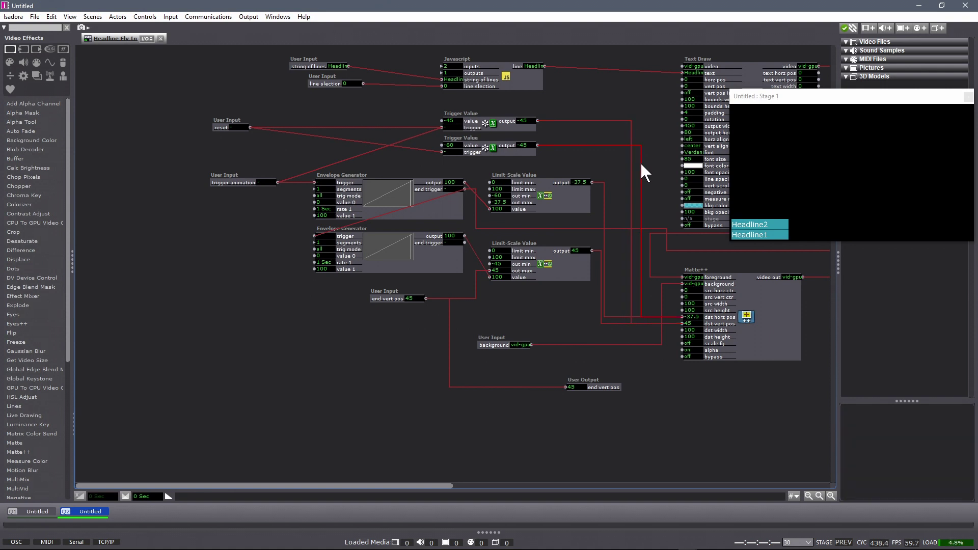
drag(641, 165, 639, 167)
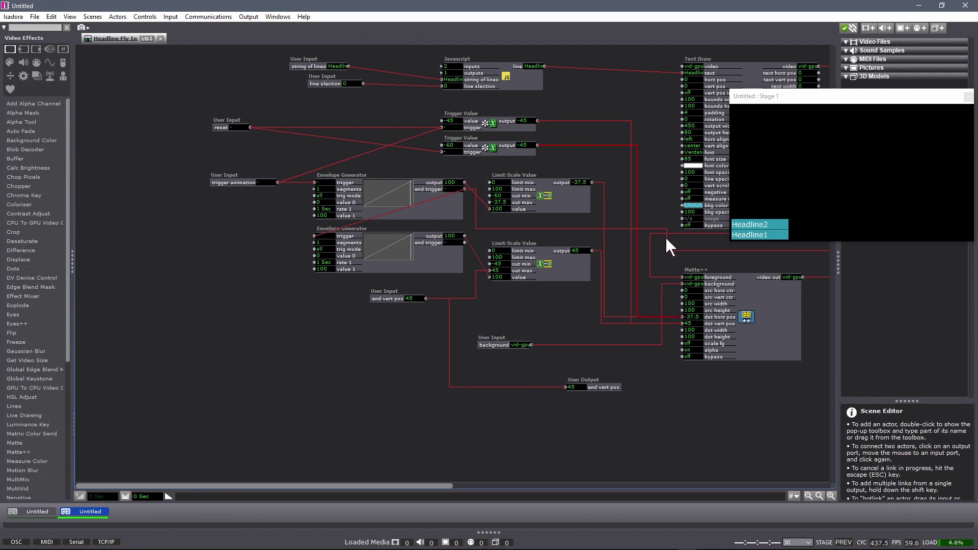
drag(665, 237, 668, 238)
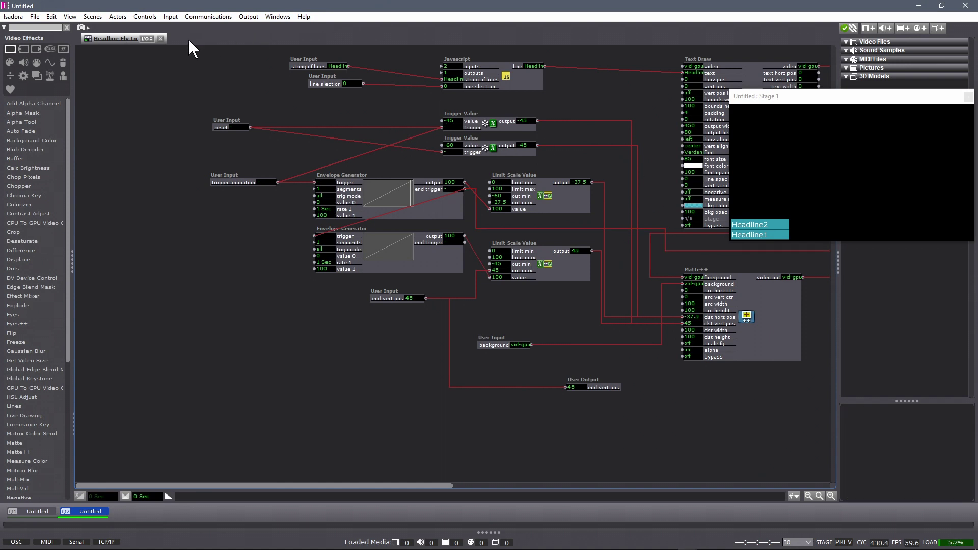
Order Headline Fly In's user inputs with reset last, below trigger animation, and return to the main scene.
click(146, 38)
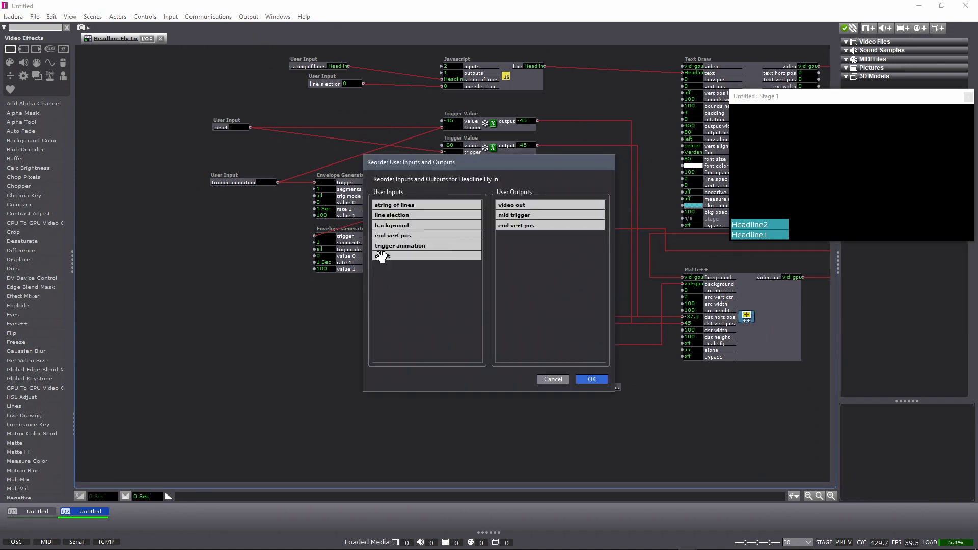
mouse_move(381, 249)
mouse_down()
mouse_move(383, 235)
mouse_move(406, 235)
mouse_up()
click(592, 380)
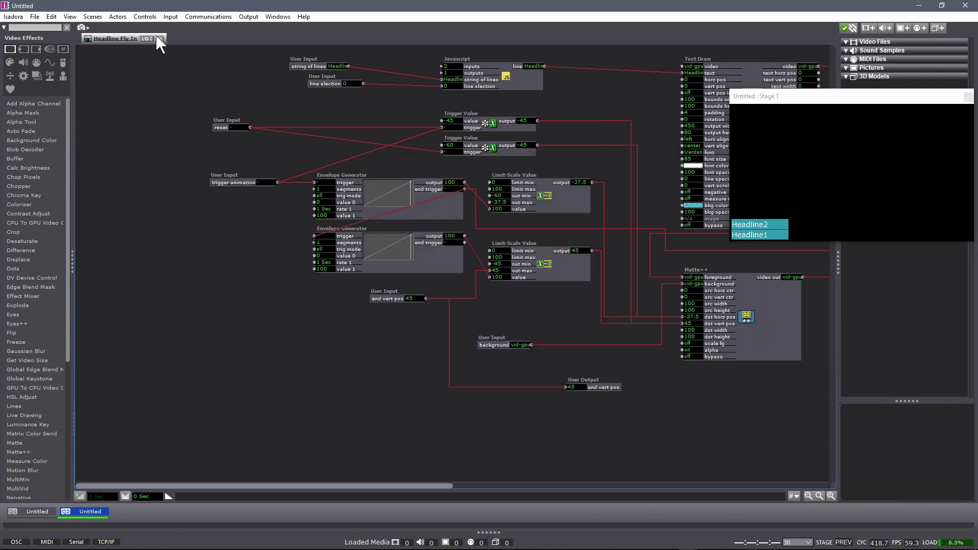
click(602, 241)
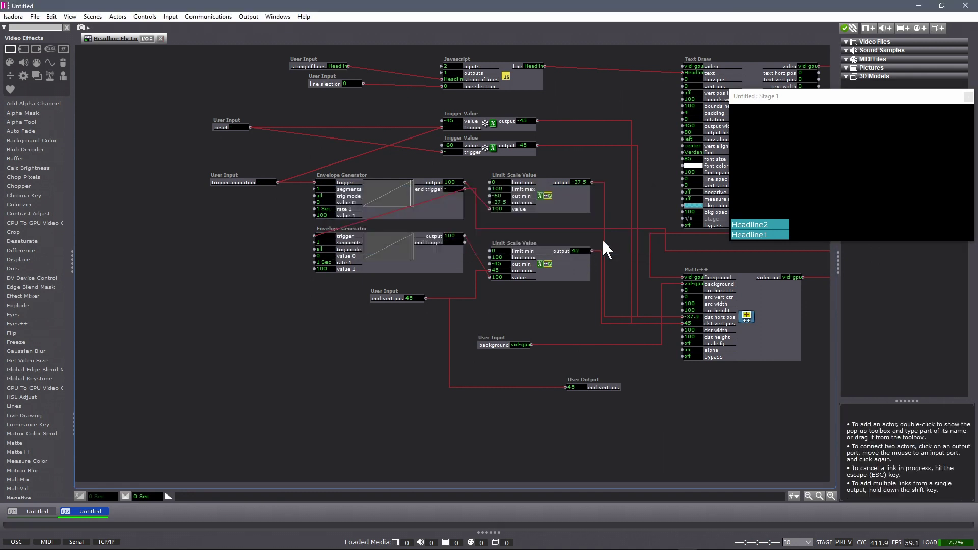
click(265, 305)
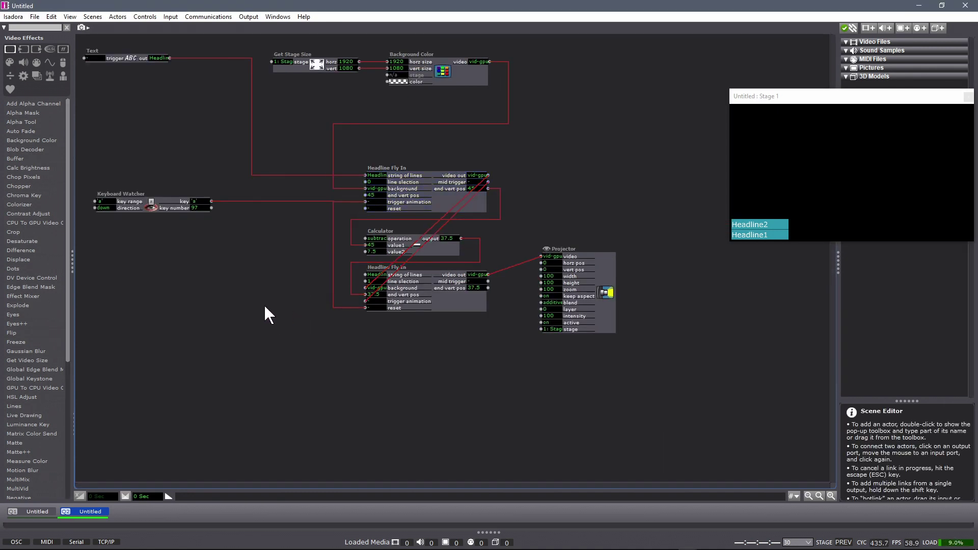
Trigger the headline animation to test the reset, and move the Projector farther away from the Headline Fly In actors.
key(a)
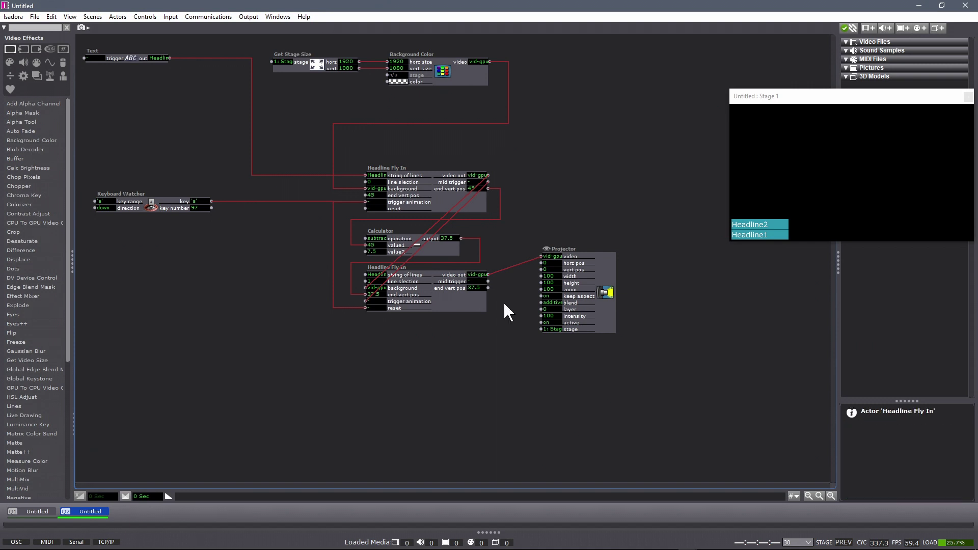
drag(605, 268, 758, 289)
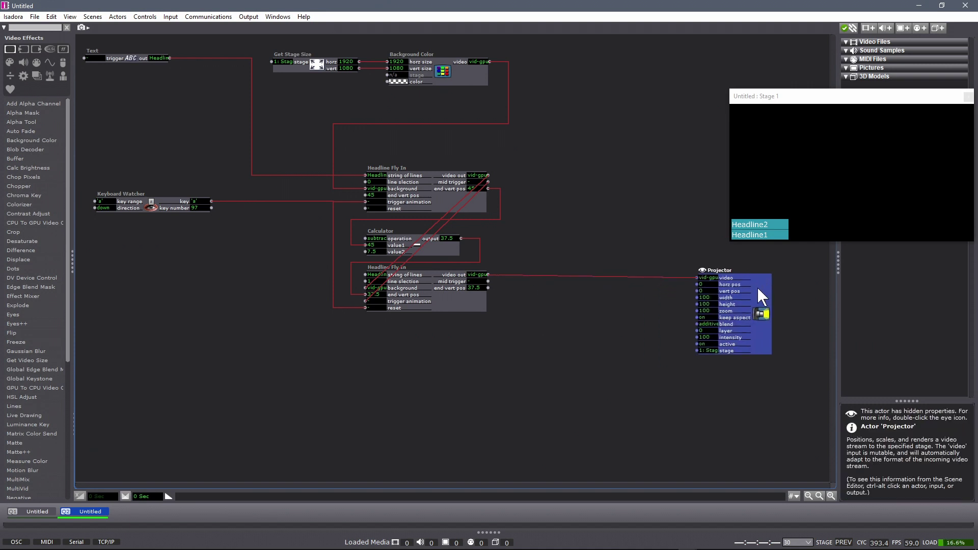
Open the Text actor's content and paste a copy of its four headline lines below the originals.
click(130, 56)
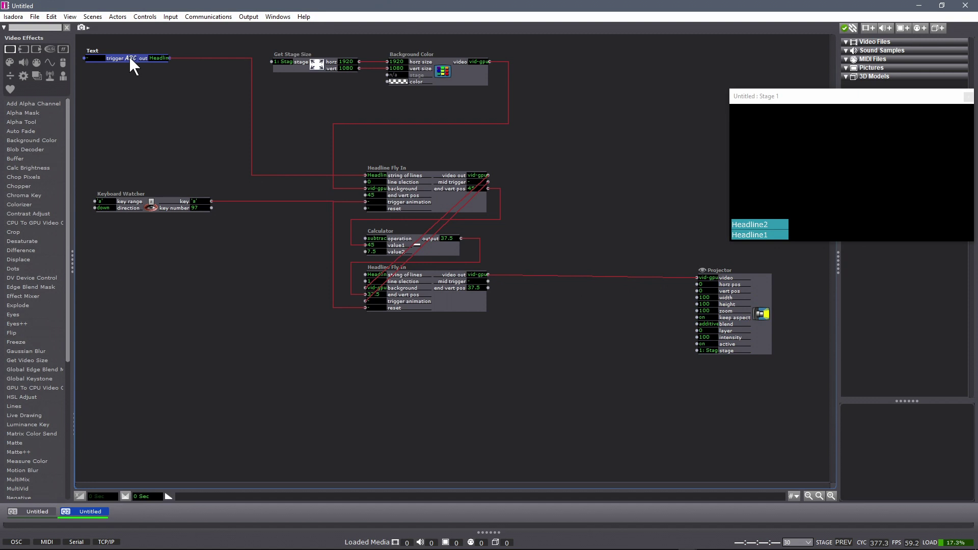
double_click(129, 56)
drag(325, 137, 235, 103)
key(ctrl+c)
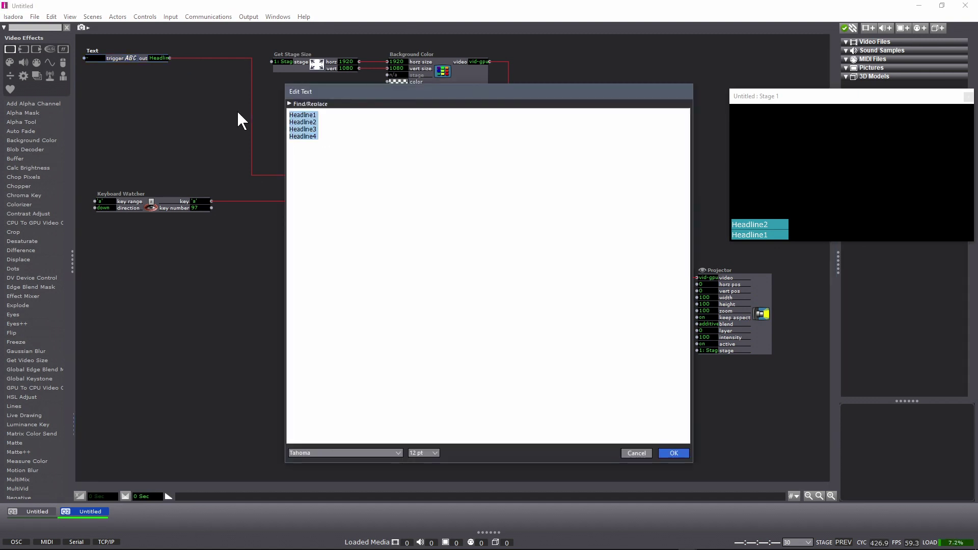
click(321, 136)
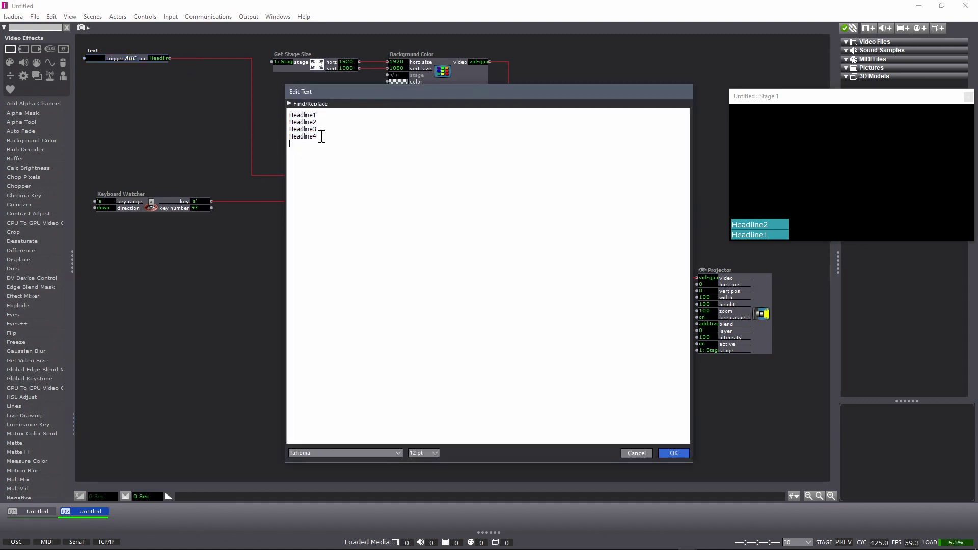
key(ctrl+v)
Renumber the pasted lines as Headline5, Headline6, Headline7 and Headline8, and apply the text.
click(318, 143)
key(BackSpace)
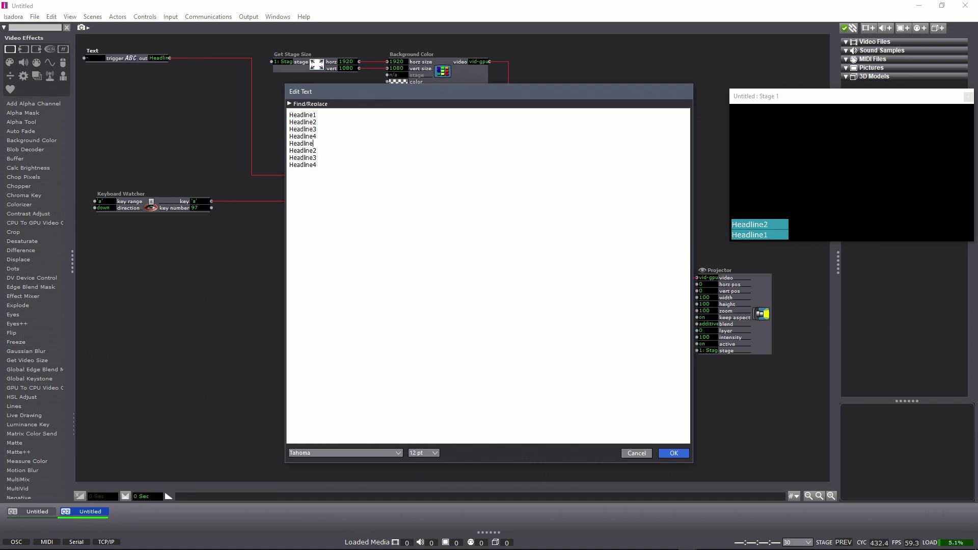
text(5)
click(316, 150)
key(BackSpace)
text(6)
click(318, 158)
key(BackSpace)
text(7)
click(316, 165)
key(BackSpace)
text(8)
click(672, 454)
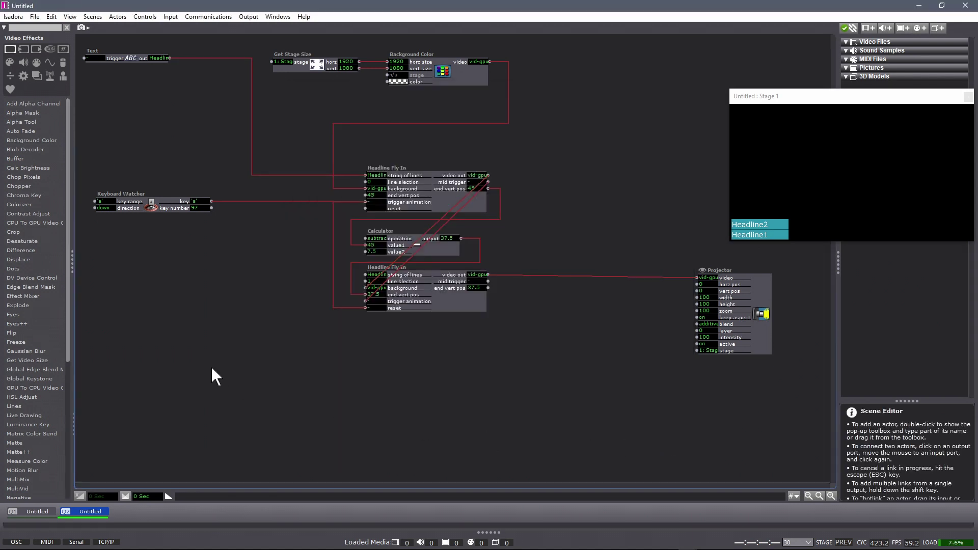
drag(533, 290, 405, 160)
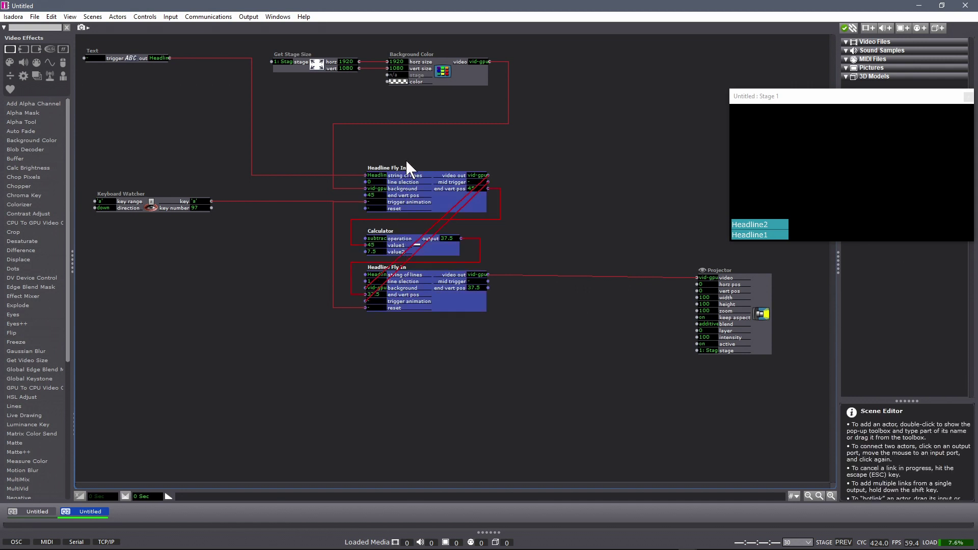
key(ctrl+d)
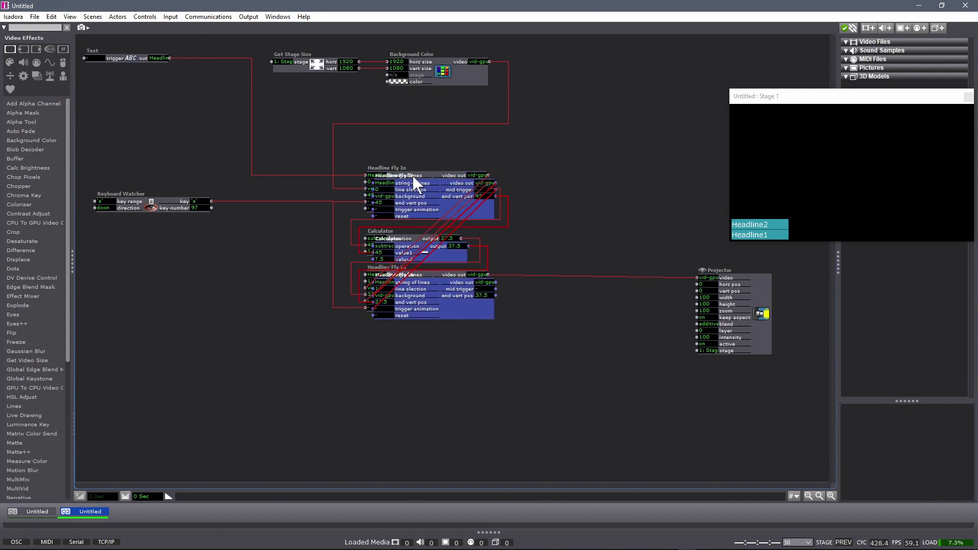
drag(462, 298, 405, 354)
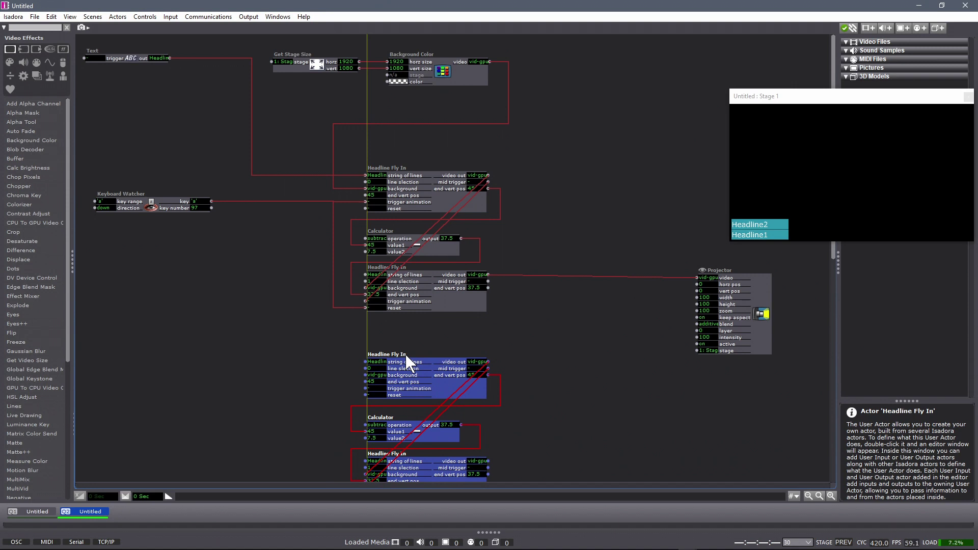
drag(406, 355, 406, 352)
key(Delete)
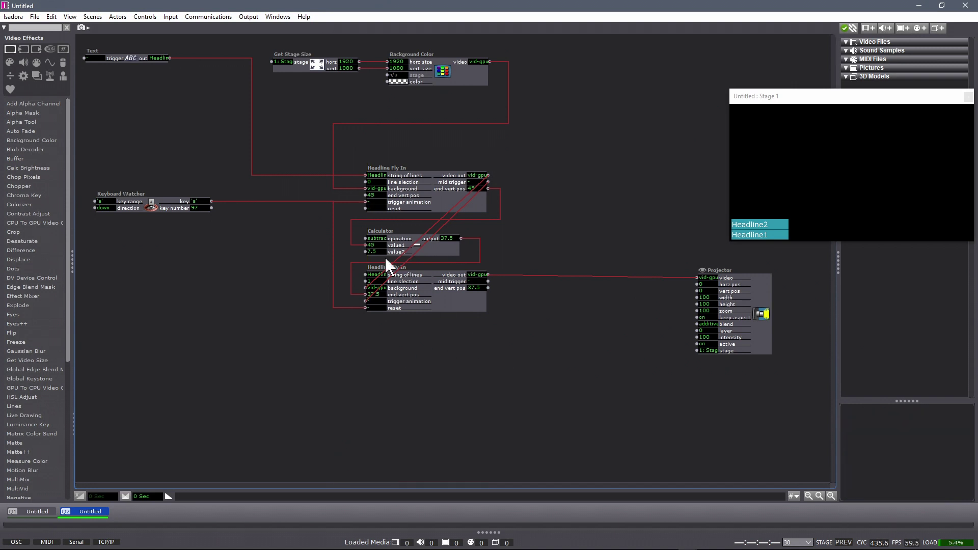
Duplicate the Calculator together with the second Headline Fly In, and align the copies below the originals.
drag(503, 351, 384, 332)
key(ctrl+d)
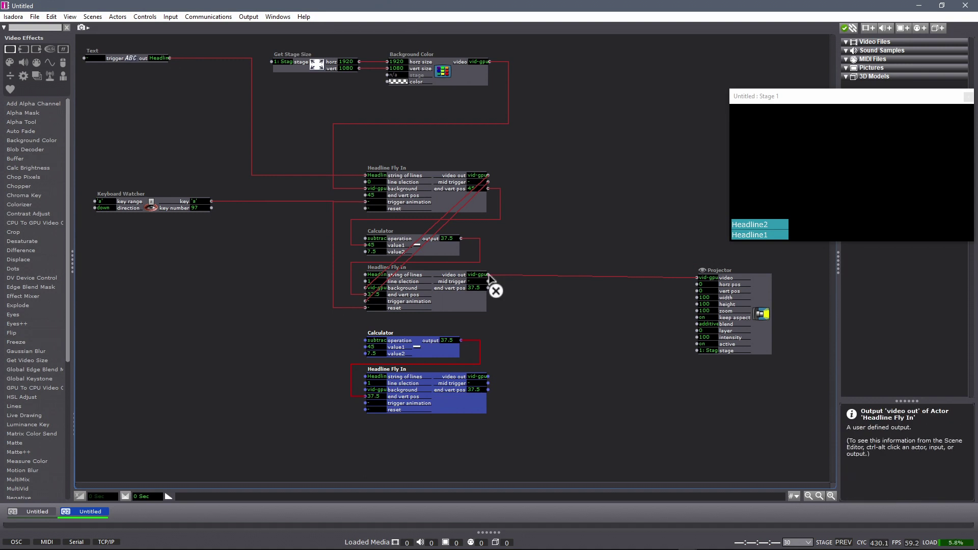
click(497, 306)
right_click(500, 301)
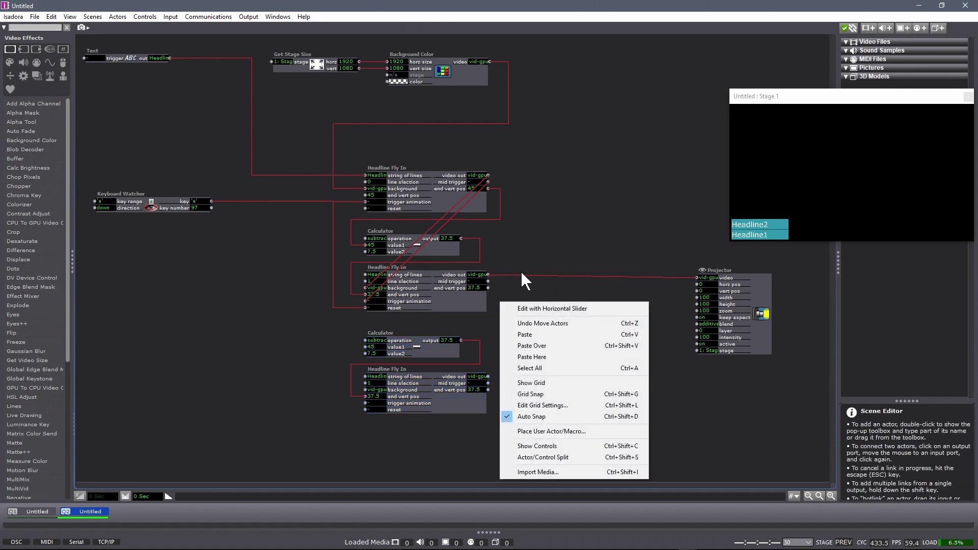
Unlink the Projector, and link the second Headline Fly In's video out and mid trigger to the third's background and trigger animation.
click(522, 275)
key(Delete)
click(487, 275)
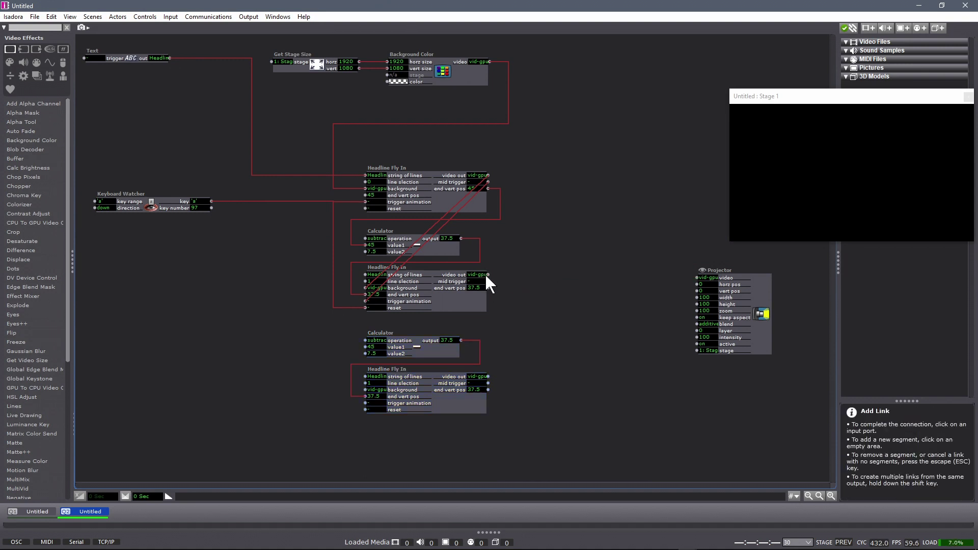
click(365, 396)
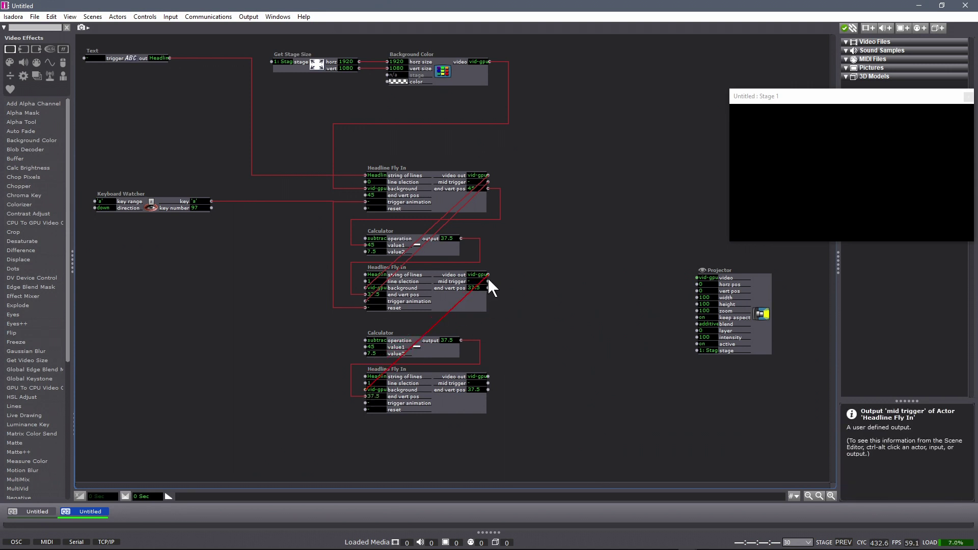
click(487, 280)
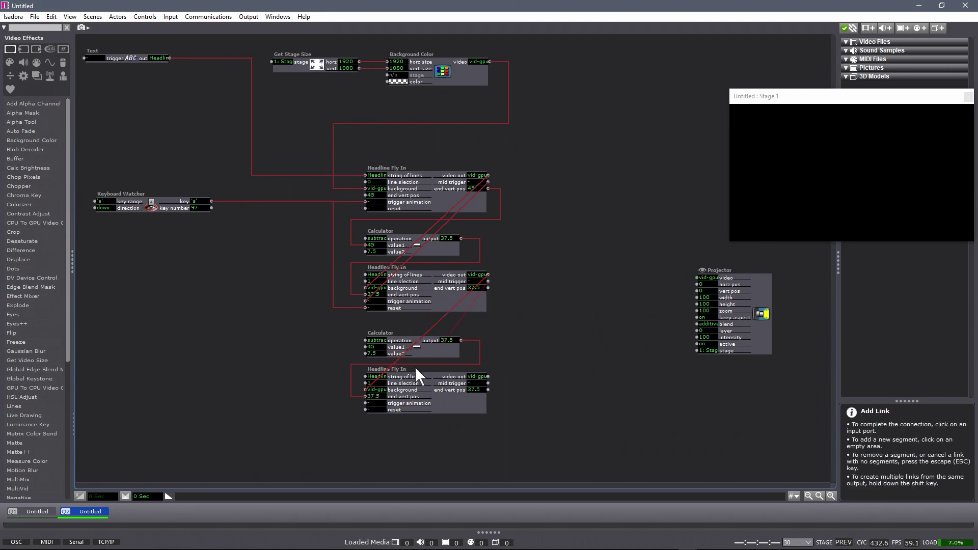
click(366, 402)
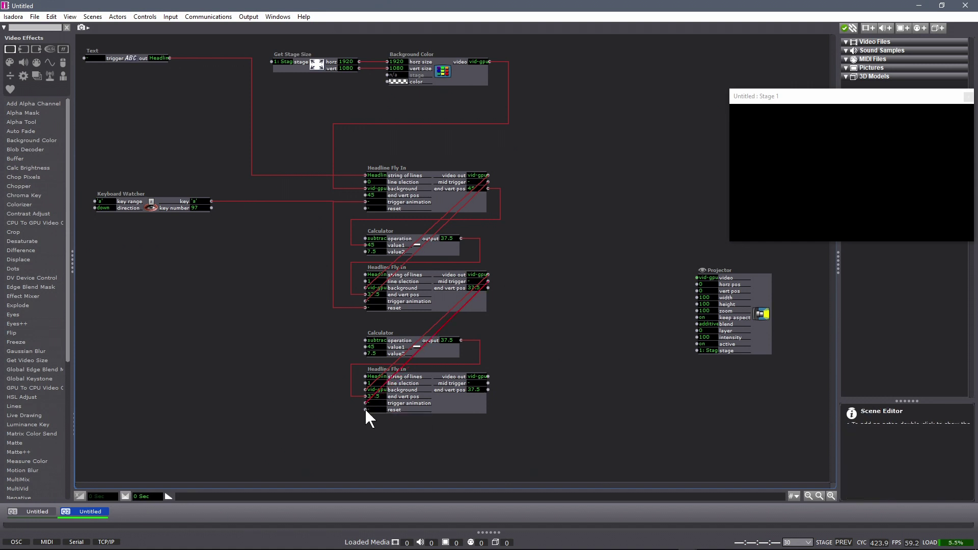
Link the Keyboard Watcher's key output to the third Headline Fly In's reset input, branching from the existing reset link.
click(365, 308)
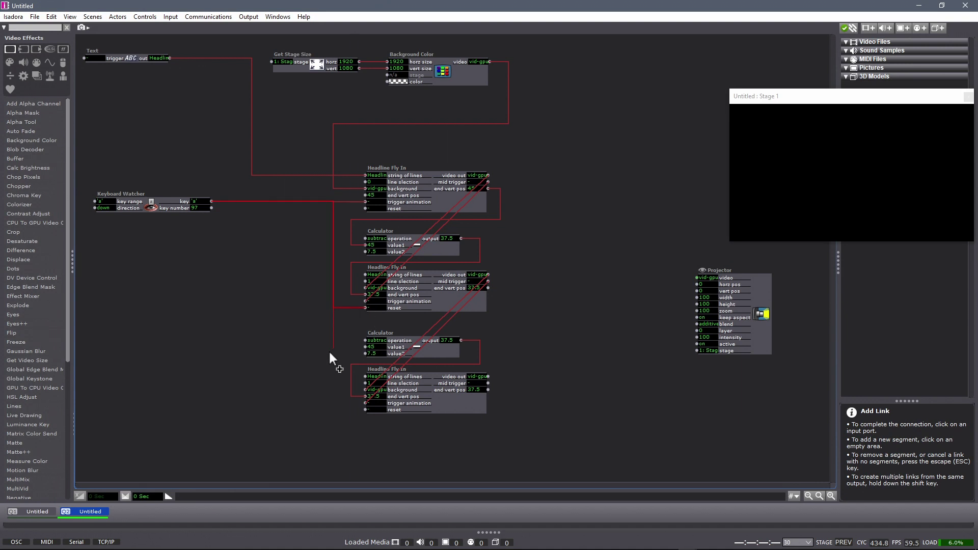
click(365, 409)
right_click(323, 410)
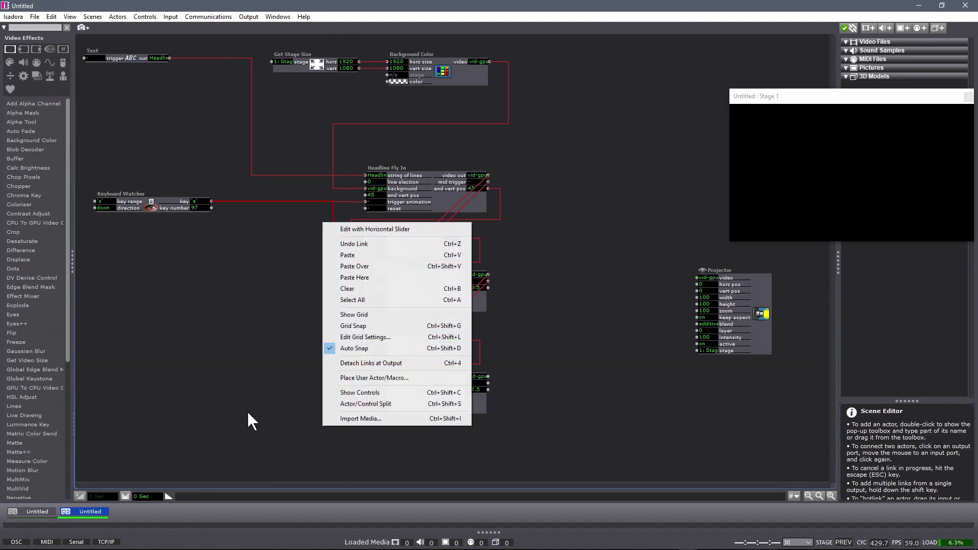
click(244, 408)
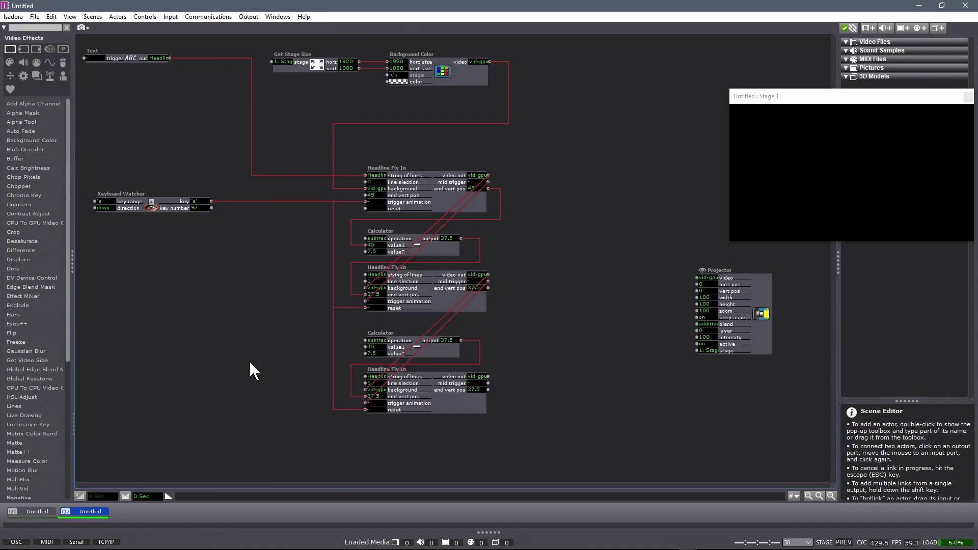
Link the second Headline Fly In's end vert pos output to value1 of the second Calculator, routing it around the actors.
click(489, 288)
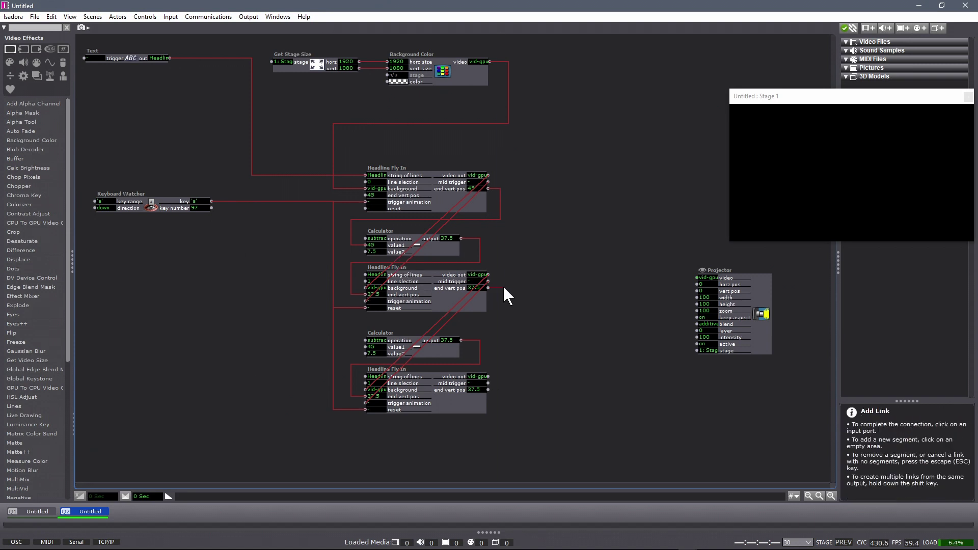
click(501, 322)
click(350, 347)
click(365, 347)
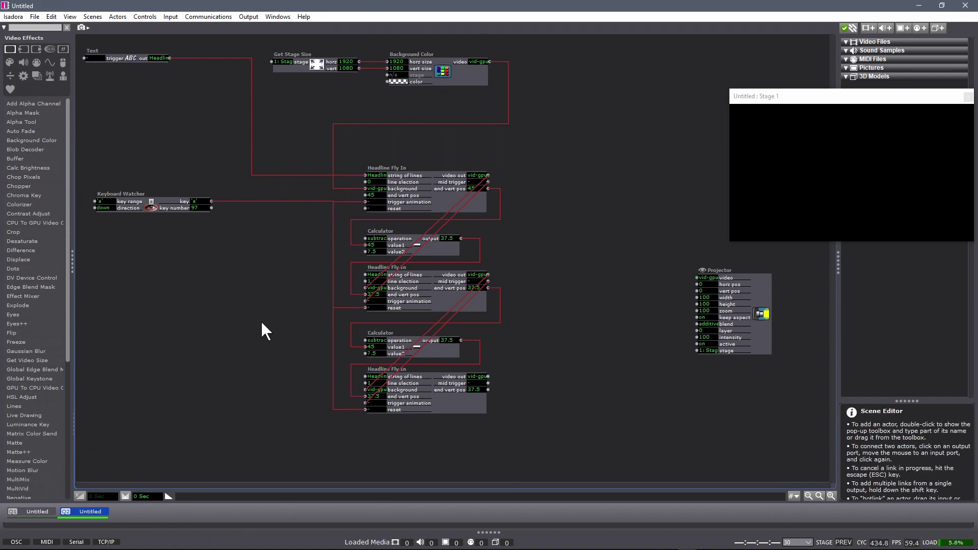
Duplicate both Calculators with the second and third Headline Fly In actors, and align the copies below the chain.
drag(547, 423, 417, 237)
key(ctrl+d)
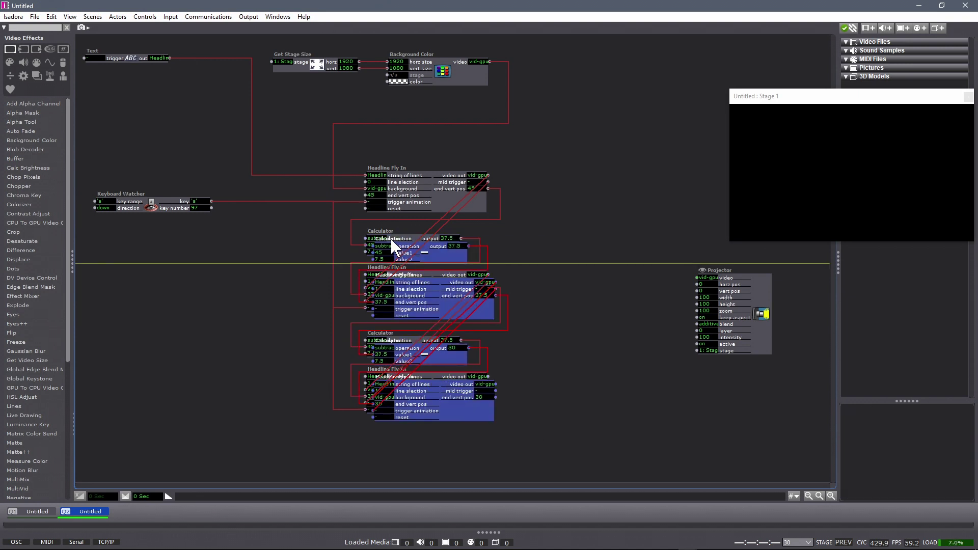
drag(530, 338, 383, 438)
scroll(526, 239, down, 5)
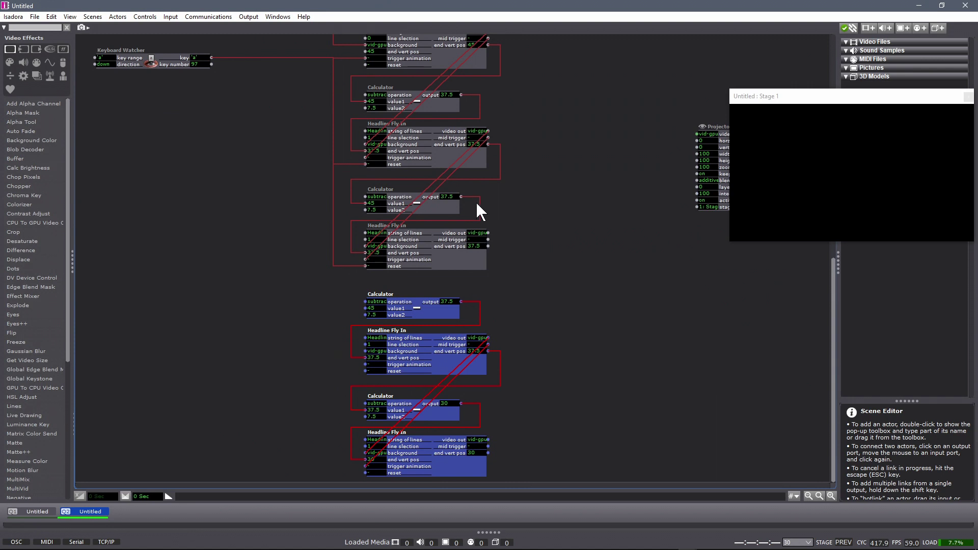
Link the third Headline Fly In's end vert pos output to value1 of the third Calculator, routing it around the actors.
click(488, 246)
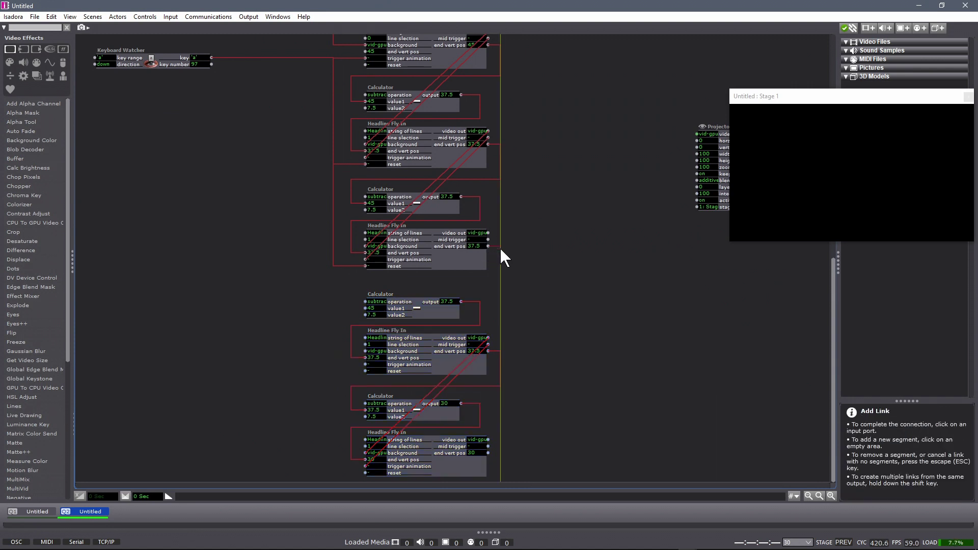
click(500, 279)
click(348, 279)
click(365, 308)
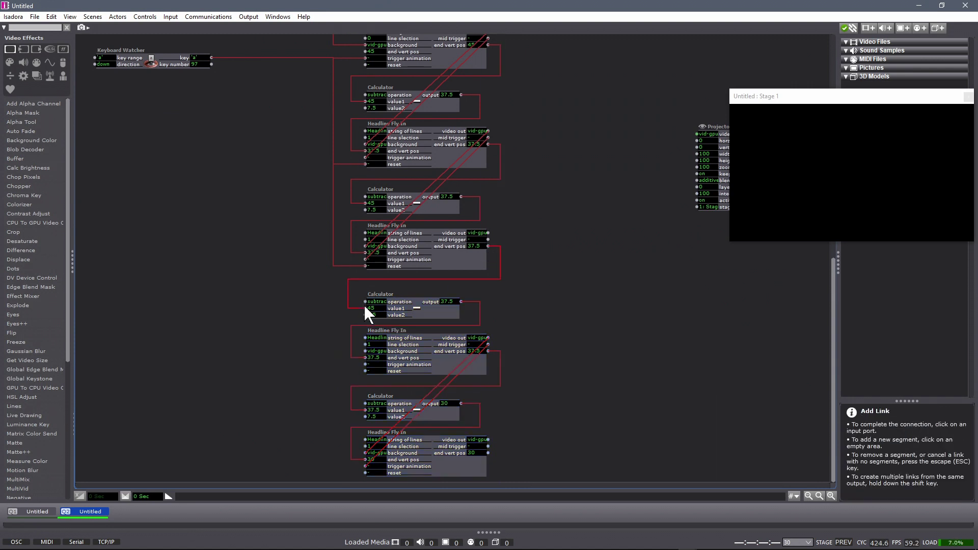
Link the third Headline Fly In's video out and mid trigger to the fourth's background and trigger animation.
click(488, 240)
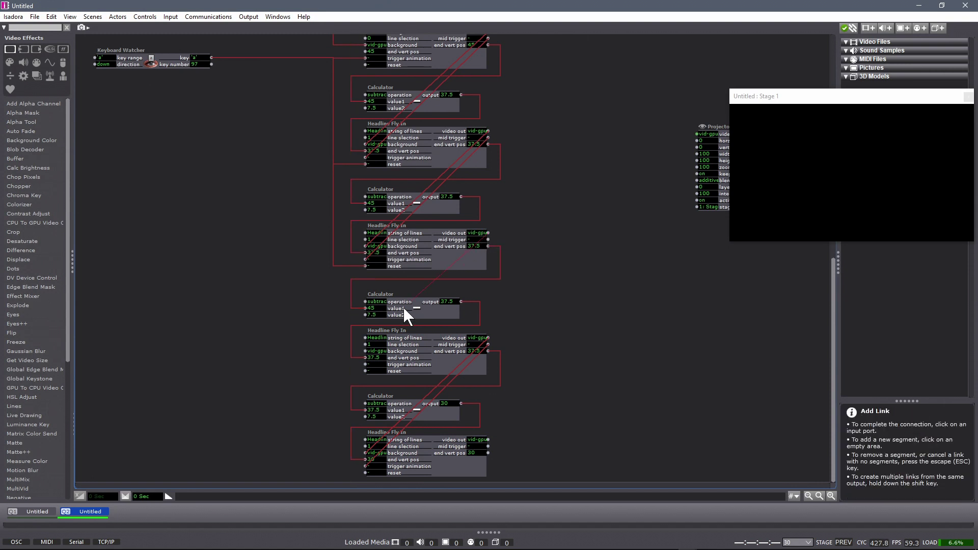
click(365, 350)
click(488, 239)
click(366, 361)
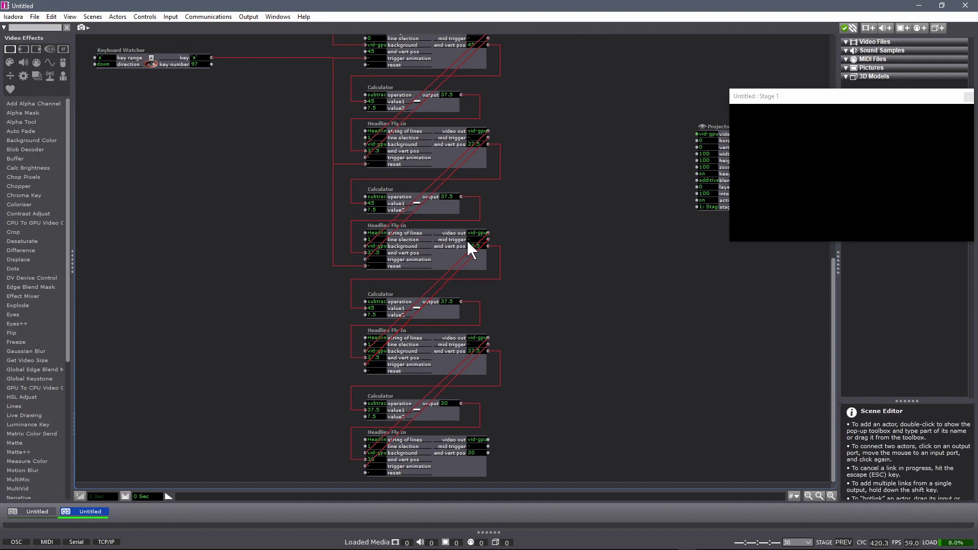
Extend the Keyboard Watcher's key link to the reset inputs of the fourth and fifth Headline Fly In actors.
click(359, 264)
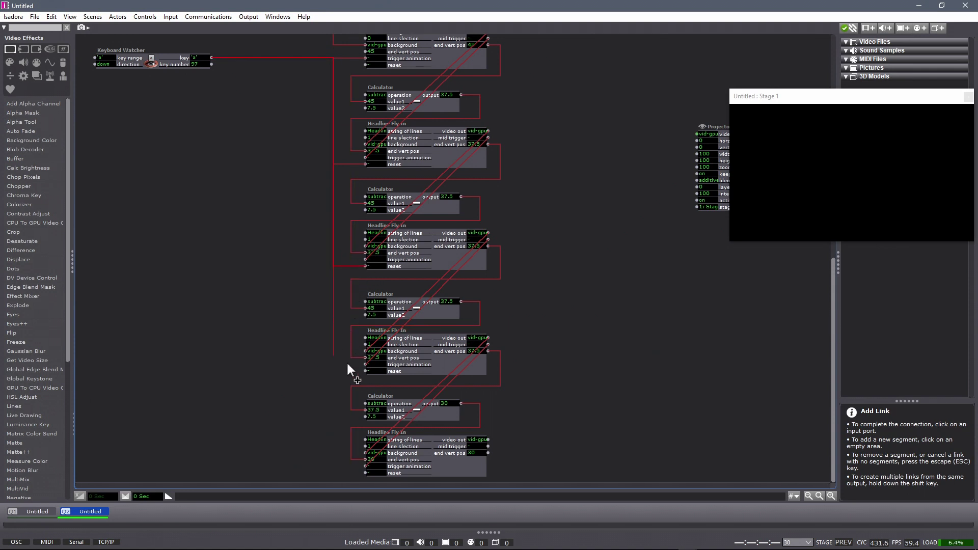
click(364, 472)
Set line slection to 2, 3 and 4 on the third, fourth and fifth Headline Fly In actors respectively.
scroll(264, 185, up, 2)
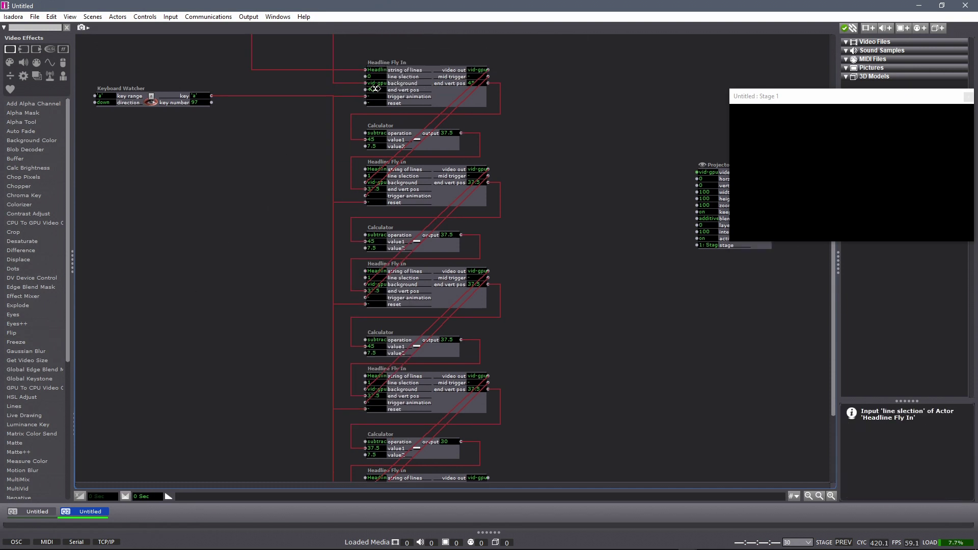
double_click(376, 278)
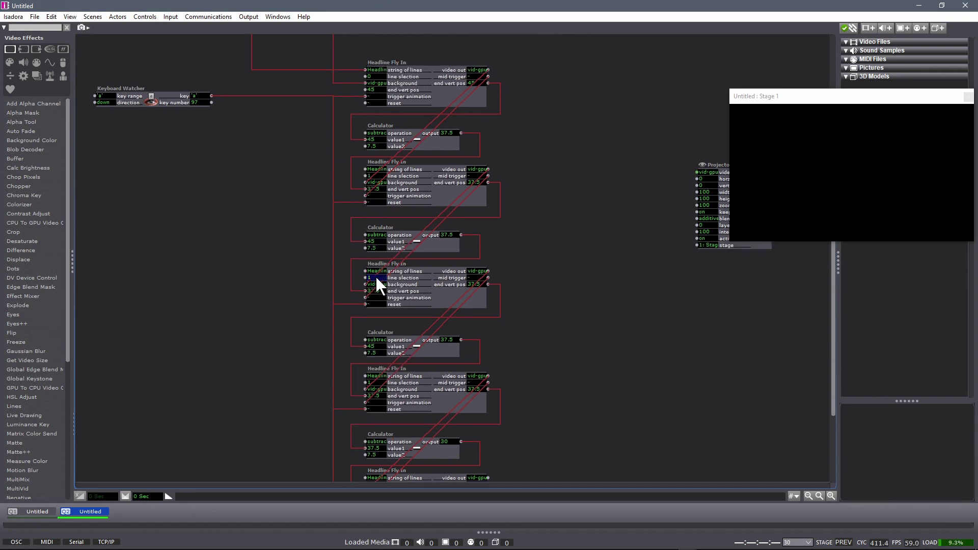
text(2)
key(Return)
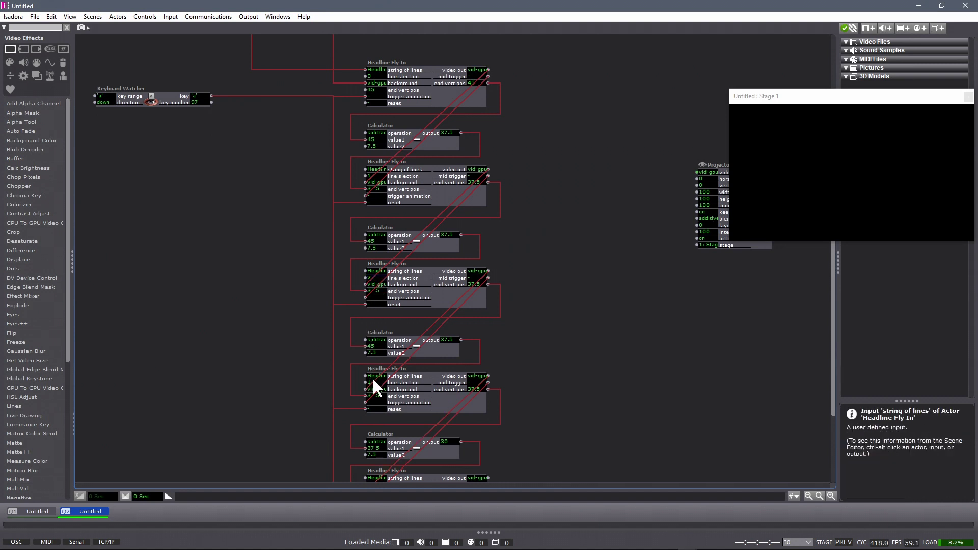
double_click(375, 382)
text(3)
key(Return)
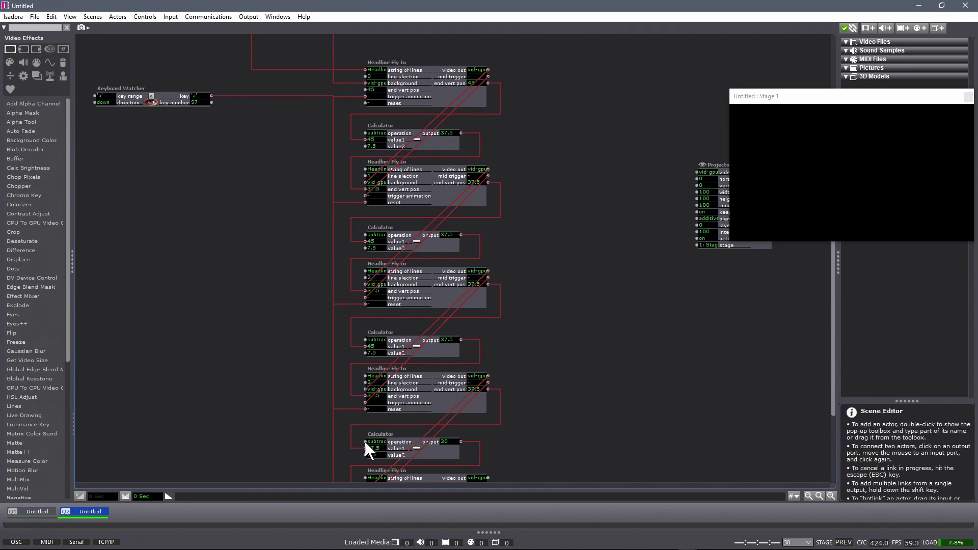
scroll(253, 364, down, 2)
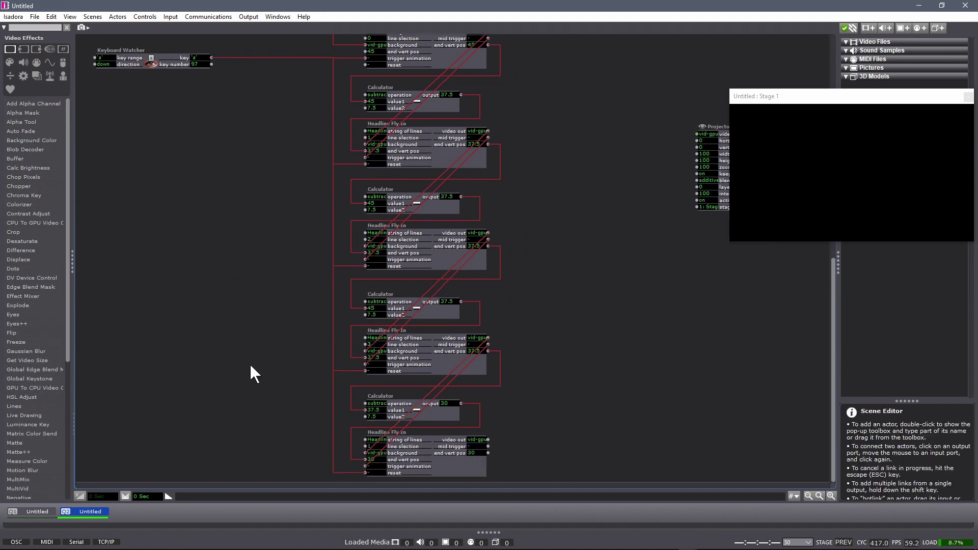
double_click(374, 446)
text(4)
key(Return)
Duplicate the four Calculator and Headline Fly In pairs and align the copies below the fifth Headline Fly In.
scroll(292, 277, up, 2)
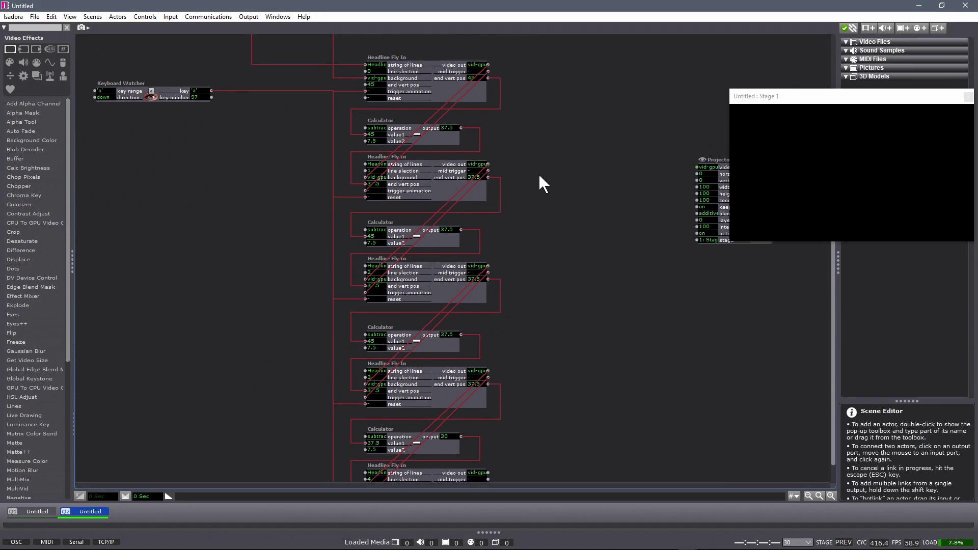
scroll(540, 175, down, 2)
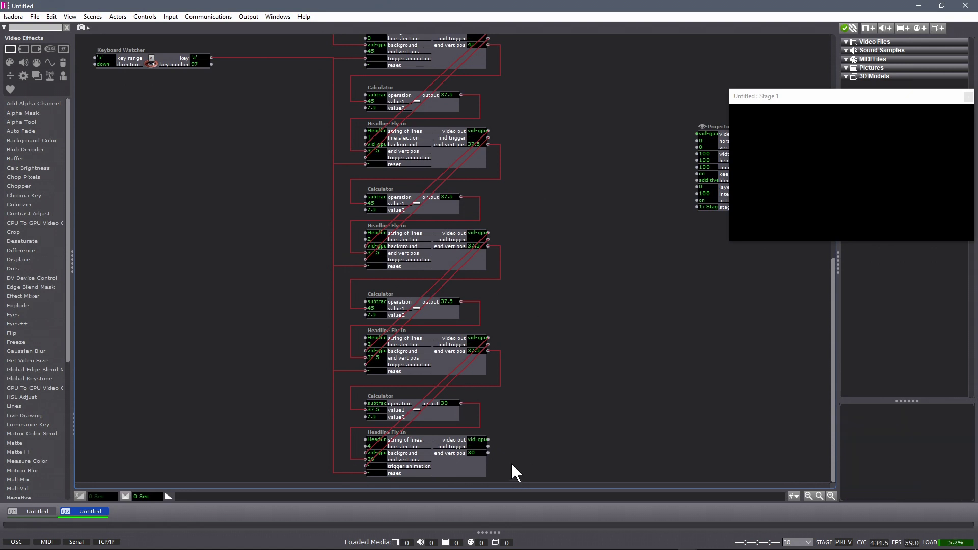
drag(514, 468, 549, 426)
key(ctrl+d)
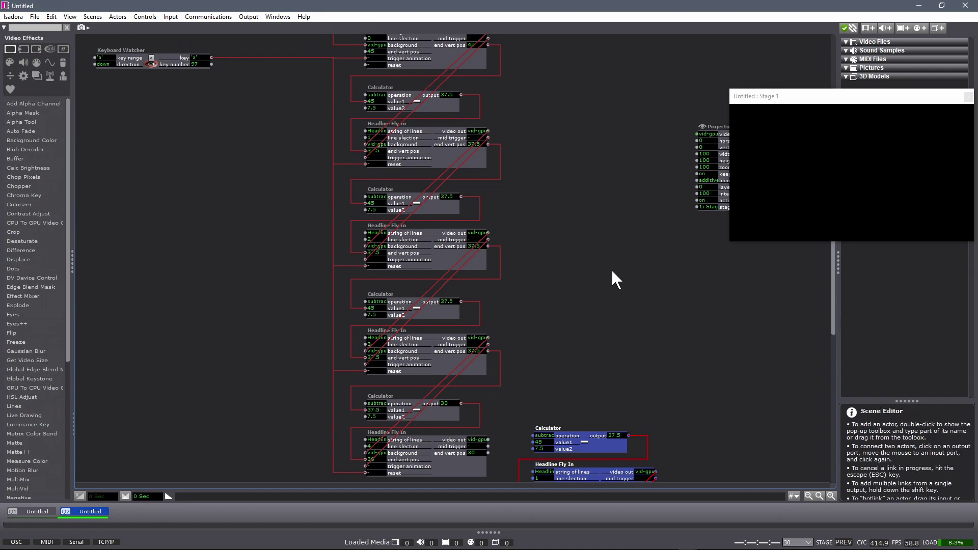
scroll(612, 269, down, 2)
scroll(586, 256, down, 3)
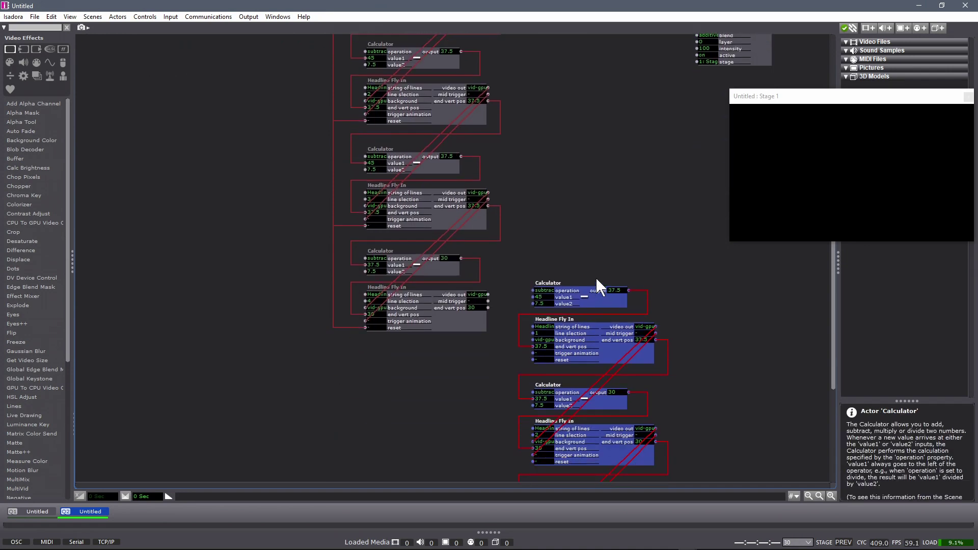
scroll(585, 258, down, 1)
drag(586, 258, 429, 338)
Link the fifth Headline Fly In's end vert pos to the fifth Calculator's value1, and its video out and mid trigger to the sixth's background and trigger animation.
click(488, 281)
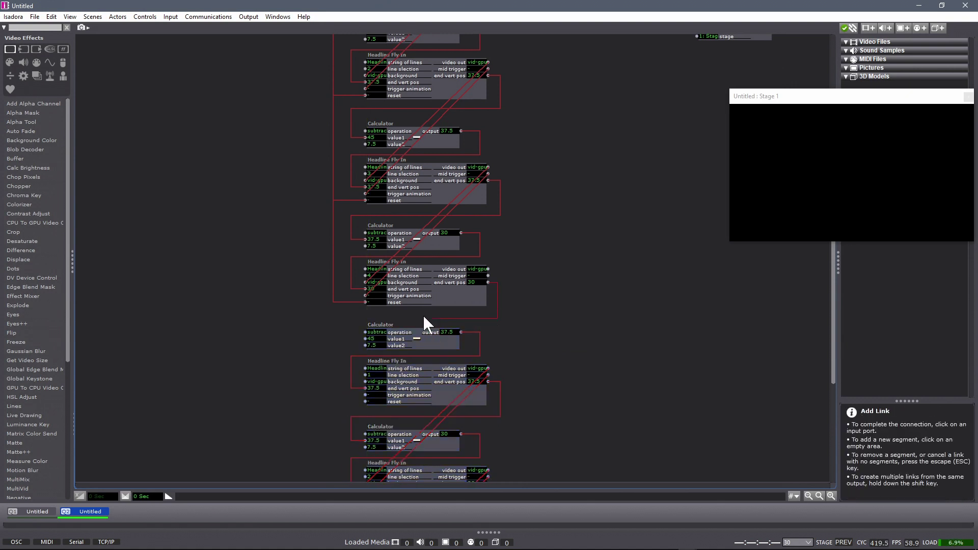
click(363, 338)
click(488, 282)
click(364, 386)
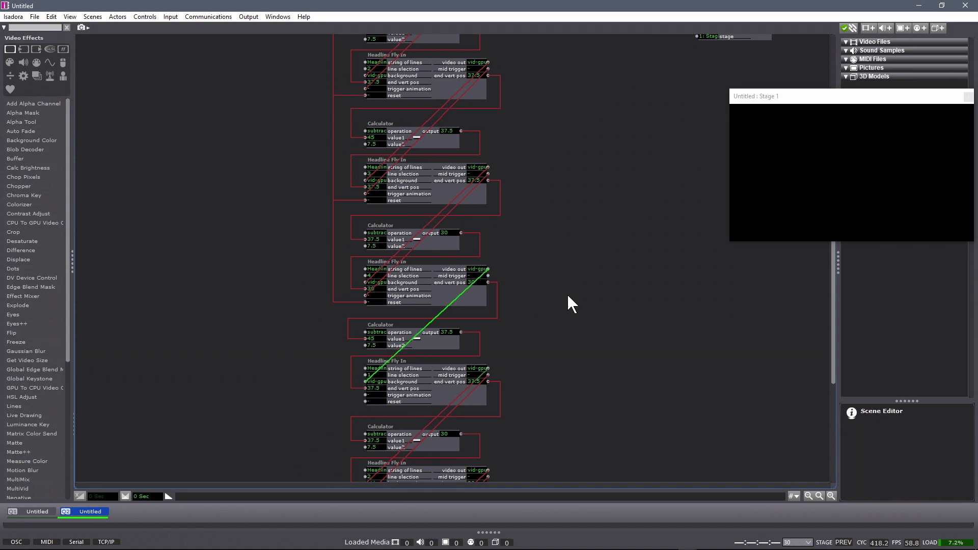
click(488, 275)
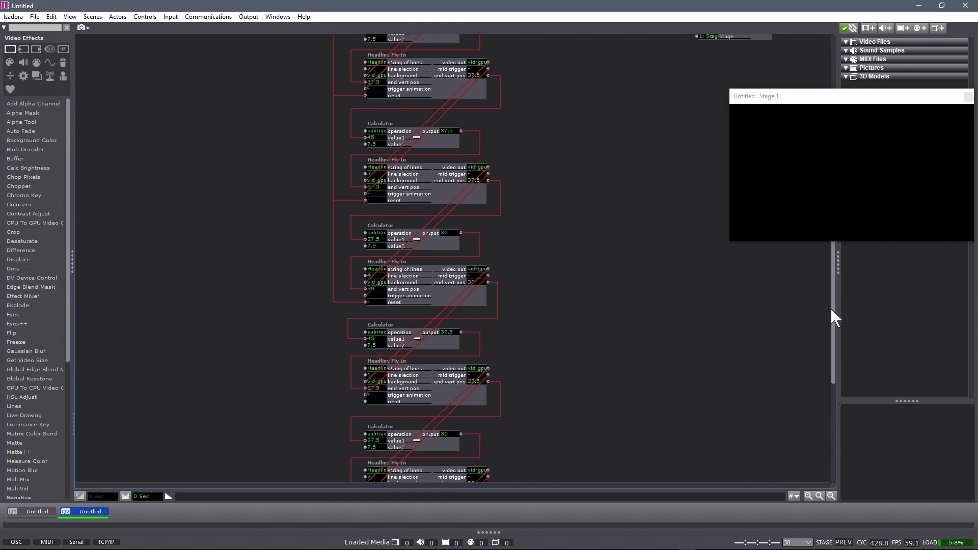
Move the Projector down the scene to sit beside the middle of the Headline Fly In chain.
scroll(834, 360, down, 2)
drag(835, 363, 823, 224)
drag(715, 152, 612, 415)
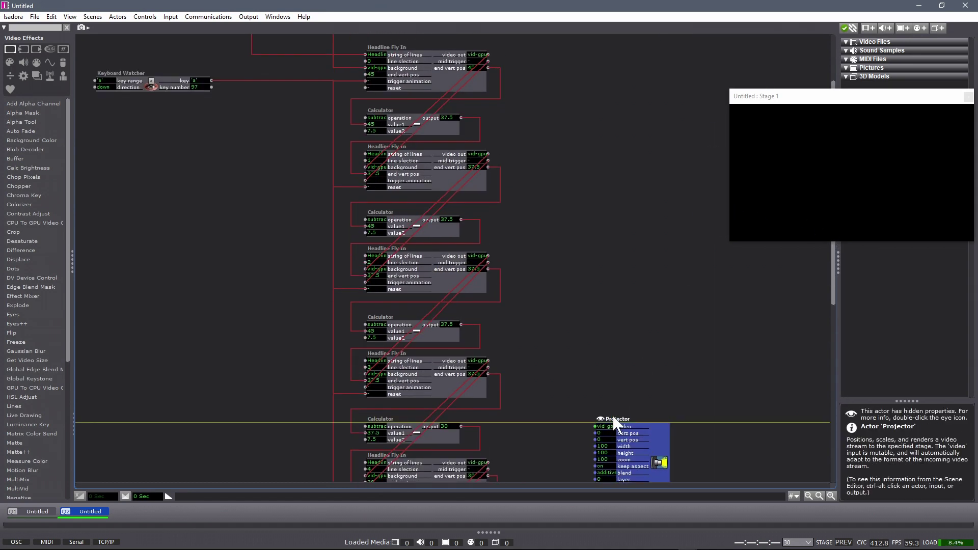
scroll(596, 393, down, 6)
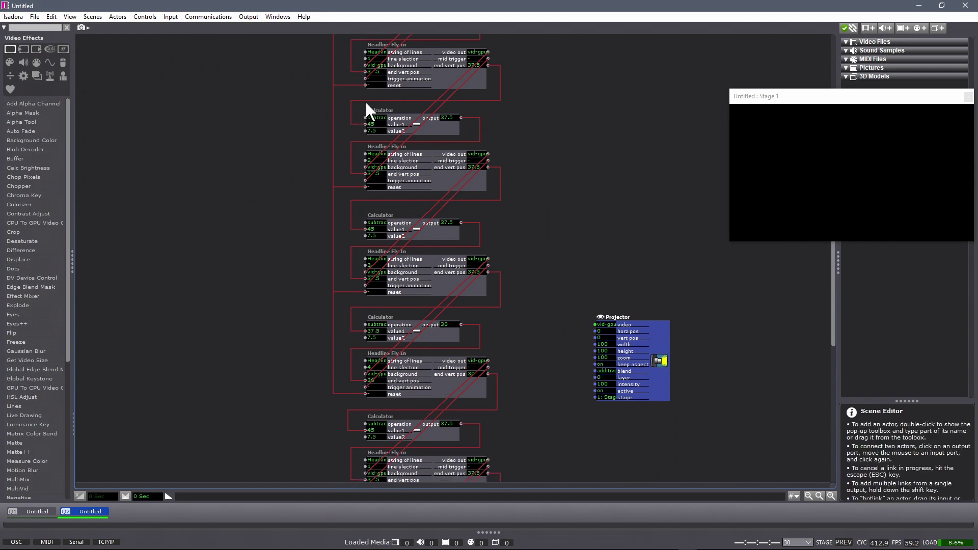
Set line slection to 5 on the sixth Headline Fly In and 6 on the seventh.
drag(834, 349, 834, 419)
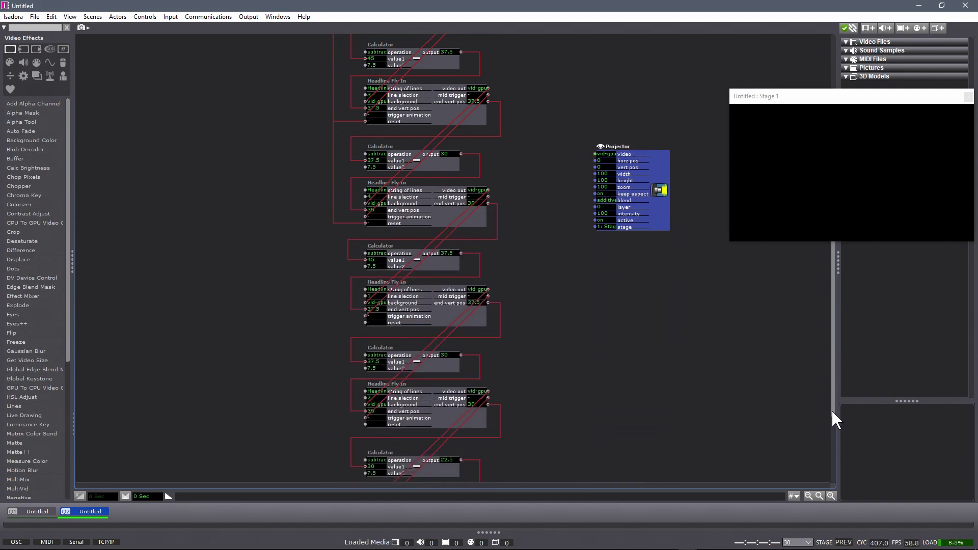
click(378, 296)
text(5)
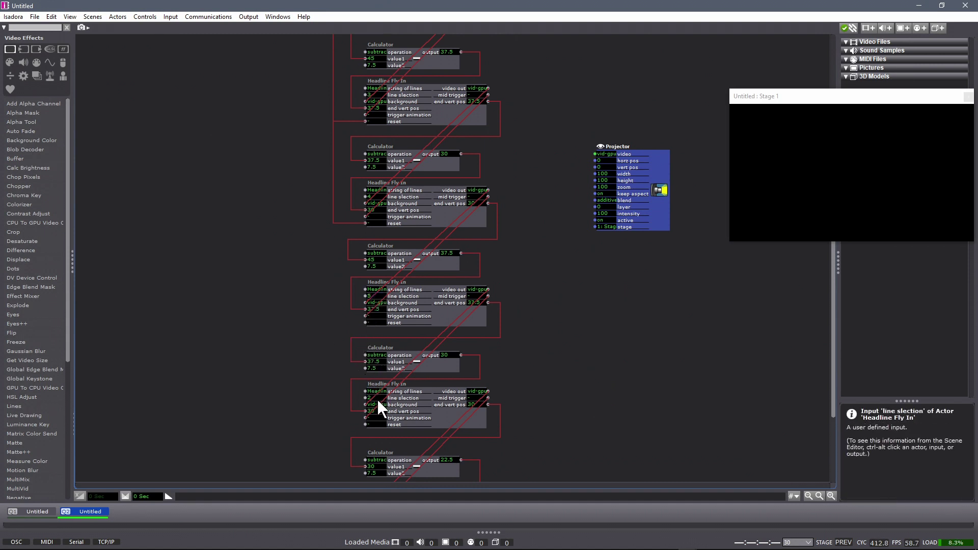
click(378, 398)
text(6)
key(Return)
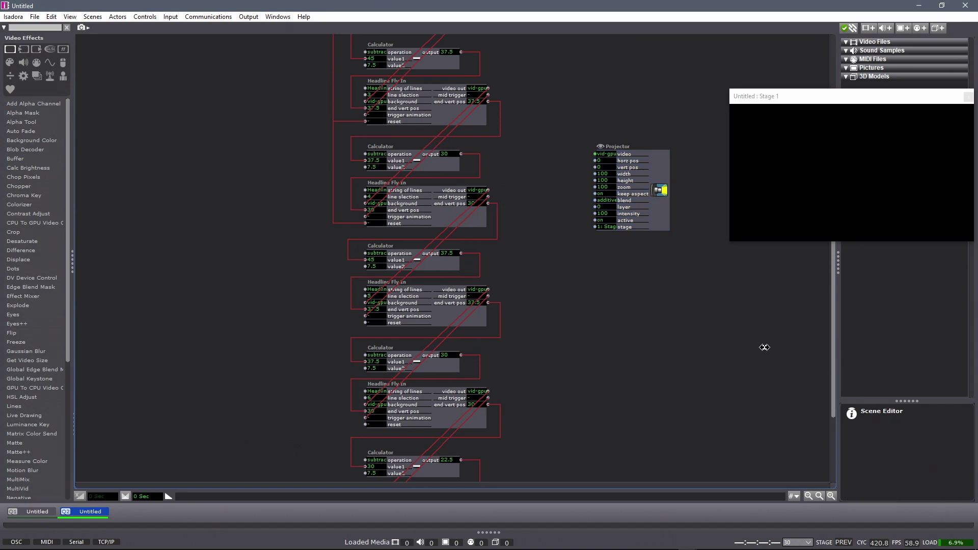
Set line slection to 7 on the eighth Headline Fly In and 8 on the ninth.
drag(832, 341, 833, 412)
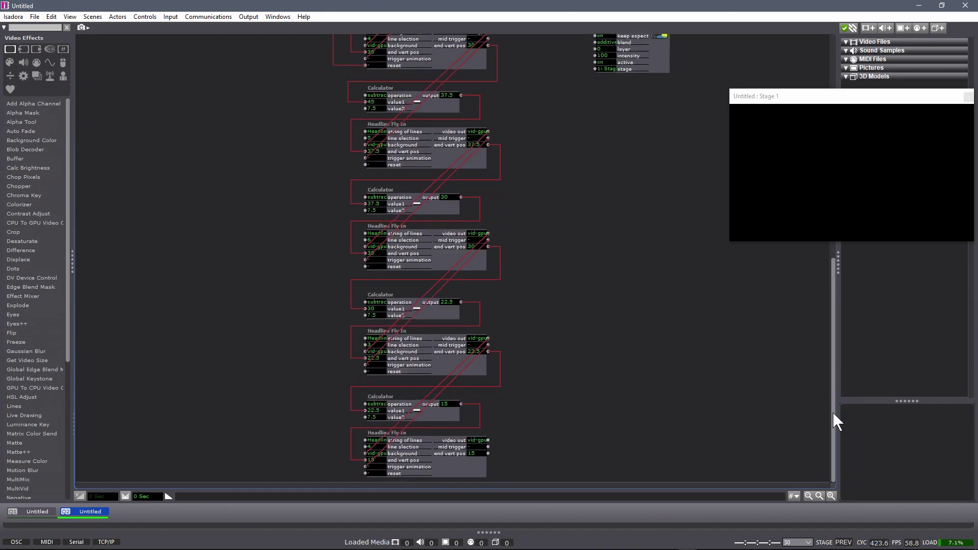
click(378, 345)
text(7)
key(Return)
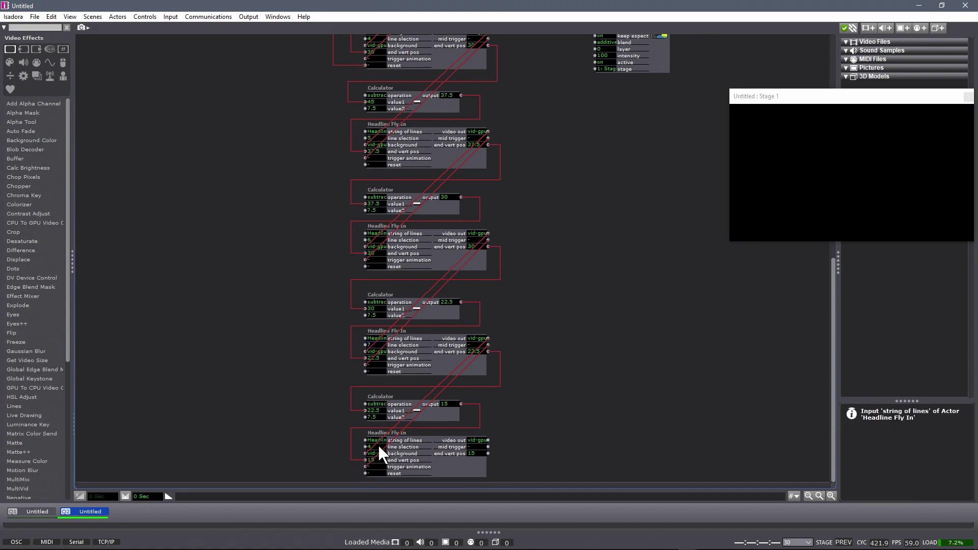
click(378, 447)
text(8)
key(Return)
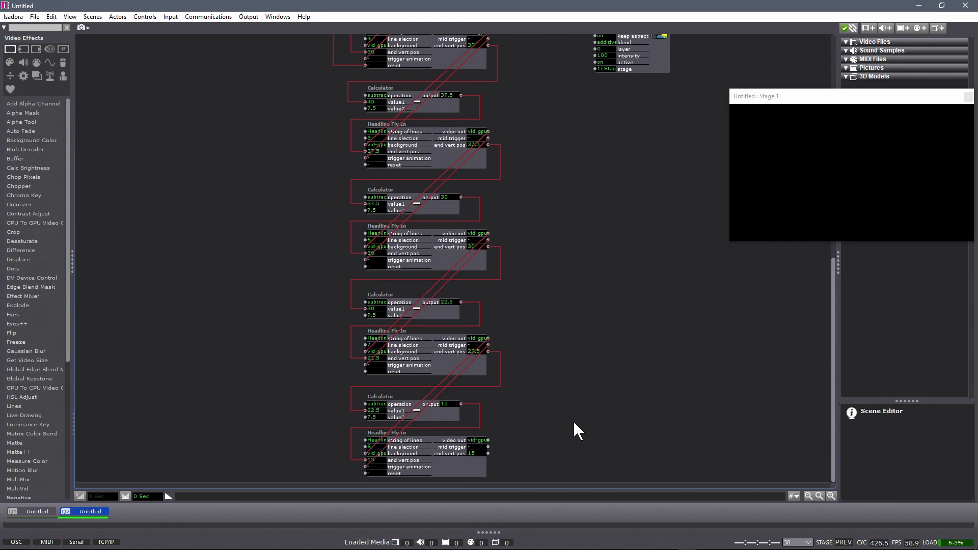
Delete the last Calculator and the ninth Headline Fly In from the end of the chain.
drag(526, 464, 388, 385)
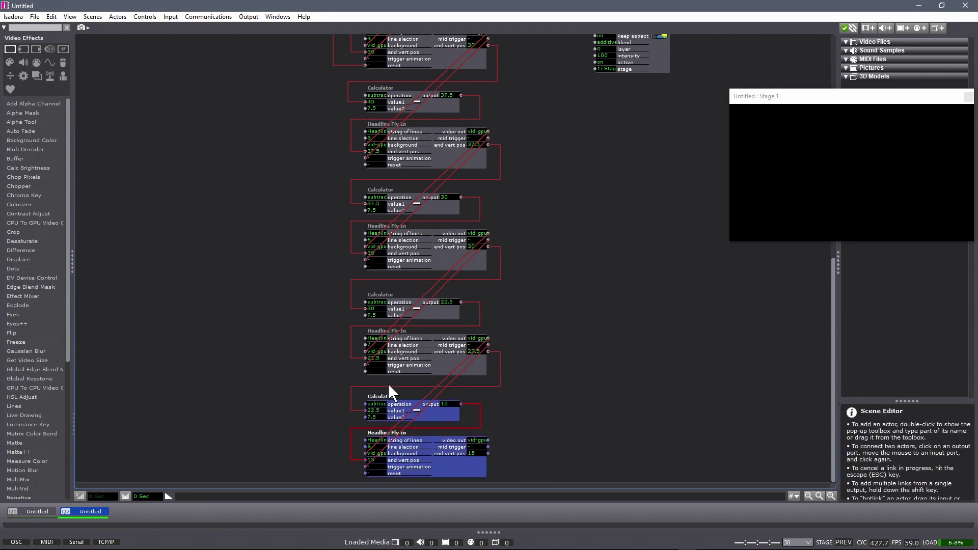
key(Delete)
Move the Projector beside the eighth Headline Fly In and link that actor's video out to the Projector's video input.
click(662, 66)
drag(659, 250, 628, 396)
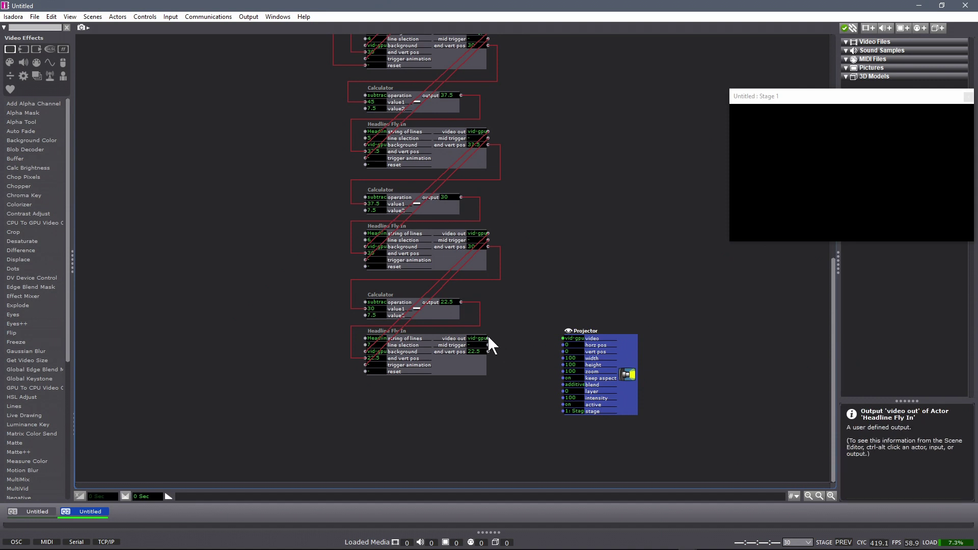
click(488, 336)
click(562, 337)
click(238, 341)
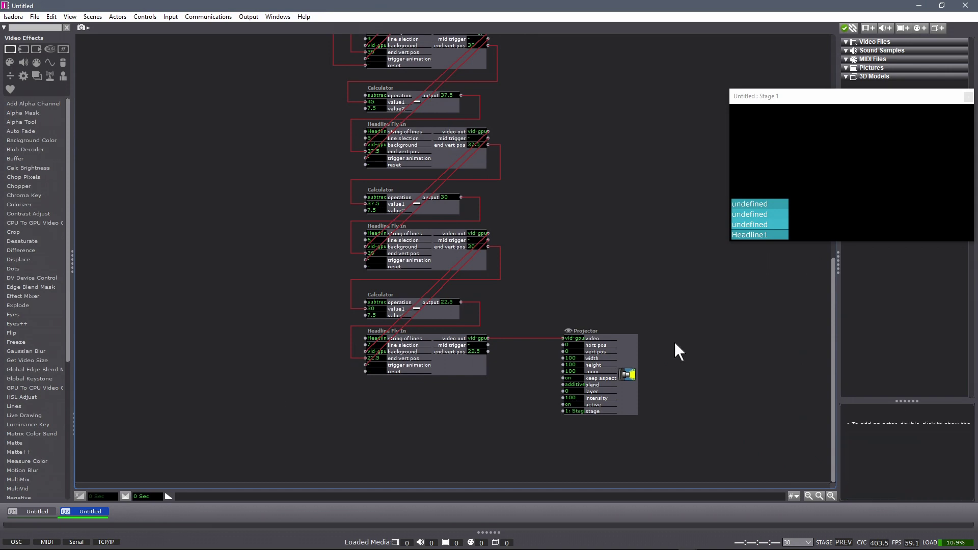
Extend the Keyboard Watcher's key link to the reset inputs of the sixth, seventh and eighth Headline Fly In actors.
scroll(834, 344, up, 2)
scroll(838, 298, down, 2)
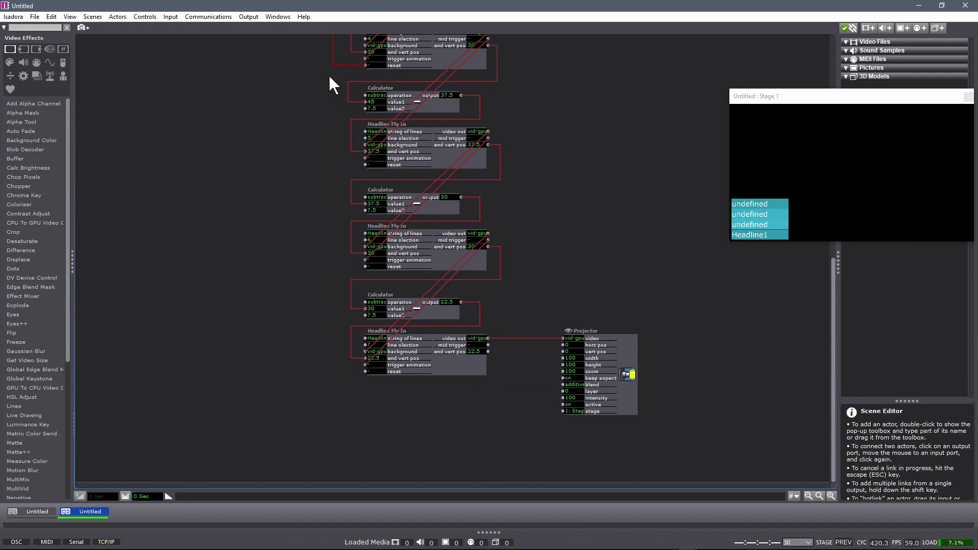
click(360, 76)
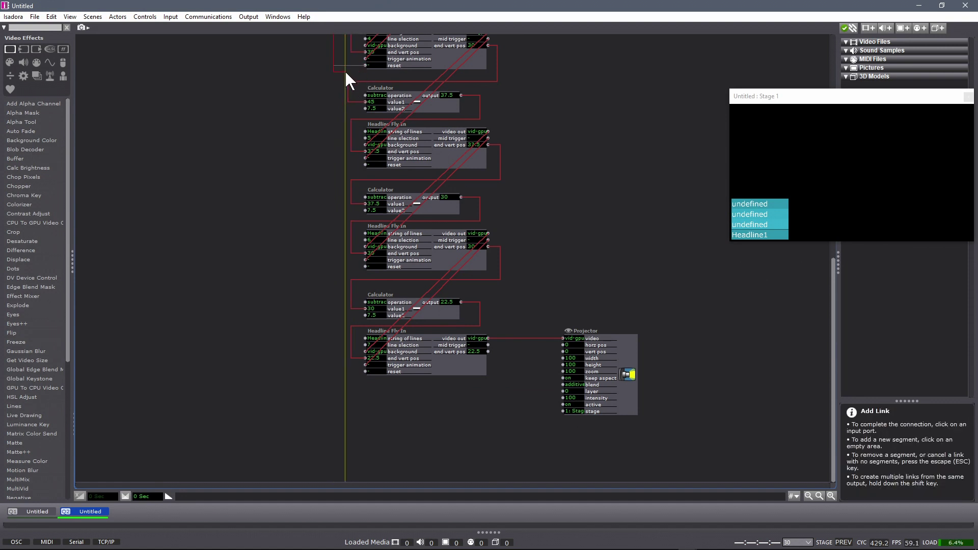
click(366, 65)
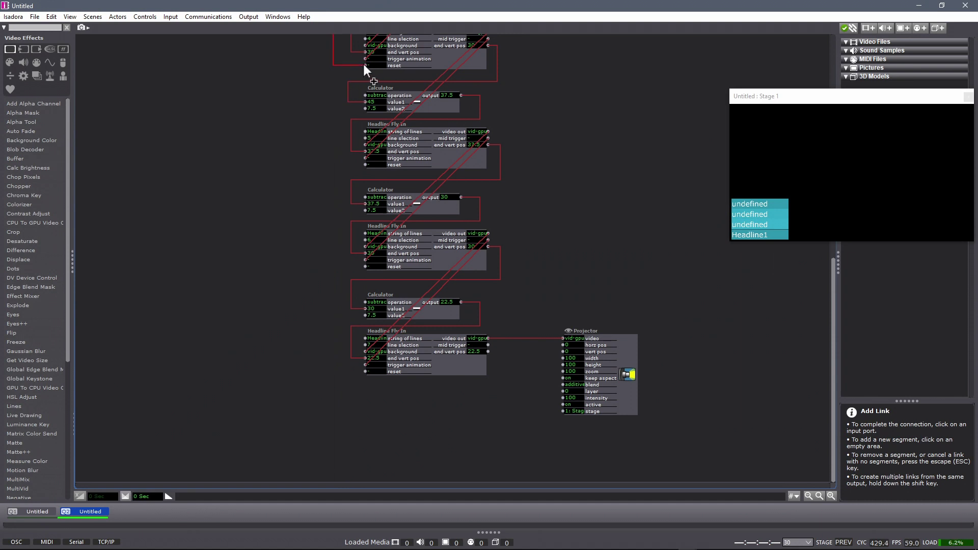
click(364, 66)
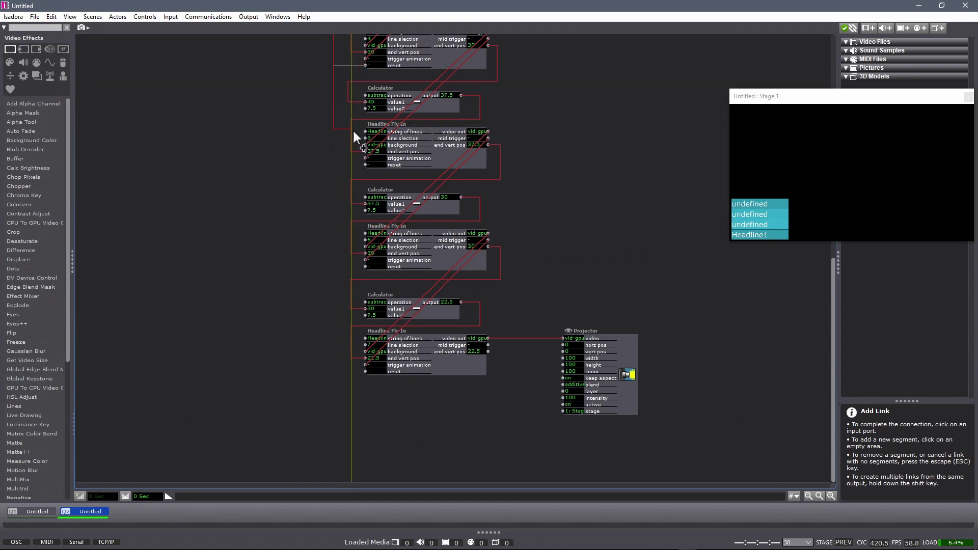
click(365, 164)
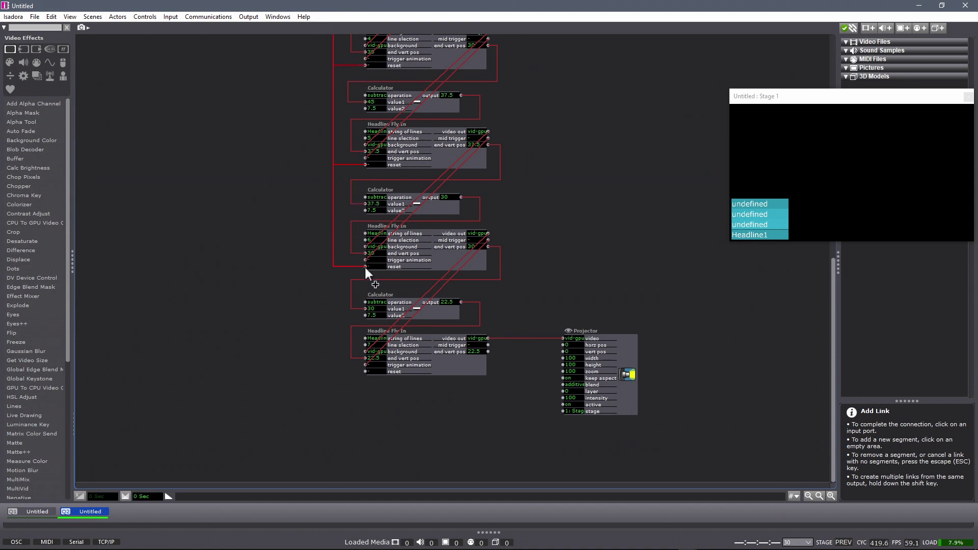
click(364, 371)
right_click(328, 390)
click(289, 378)
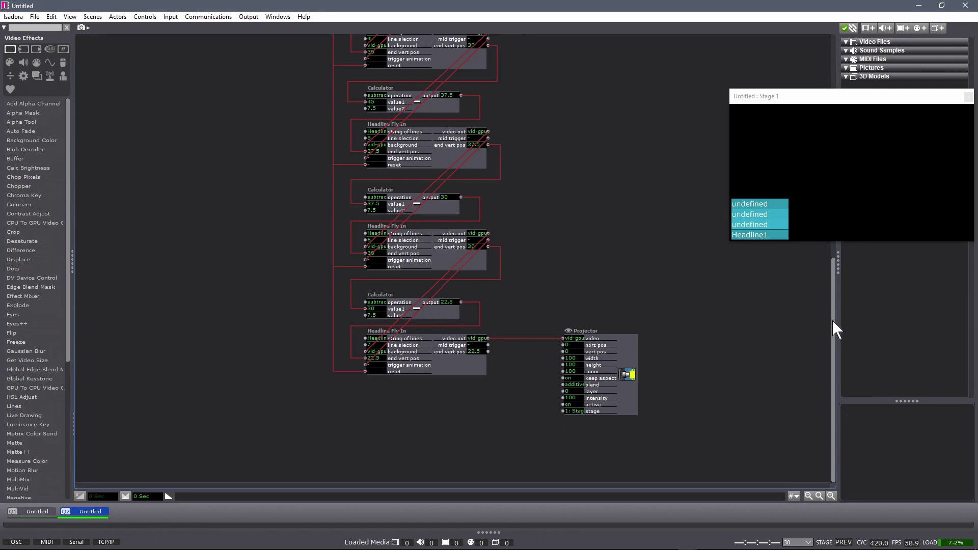
Extend the Text actor's output link to the string of lines inputs of the second, third and fourth Headline Fly In actors.
drag(831, 324, 836, 63)
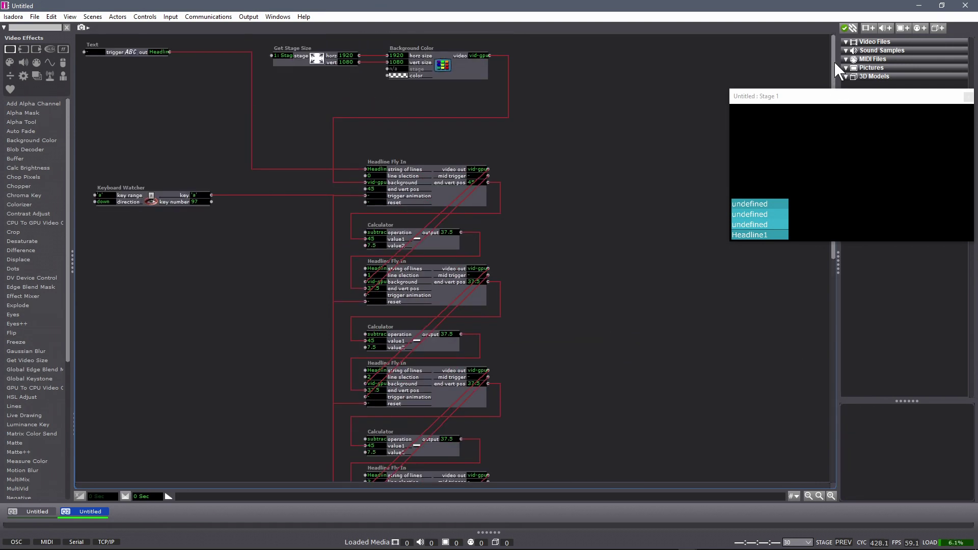
click(360, 168)
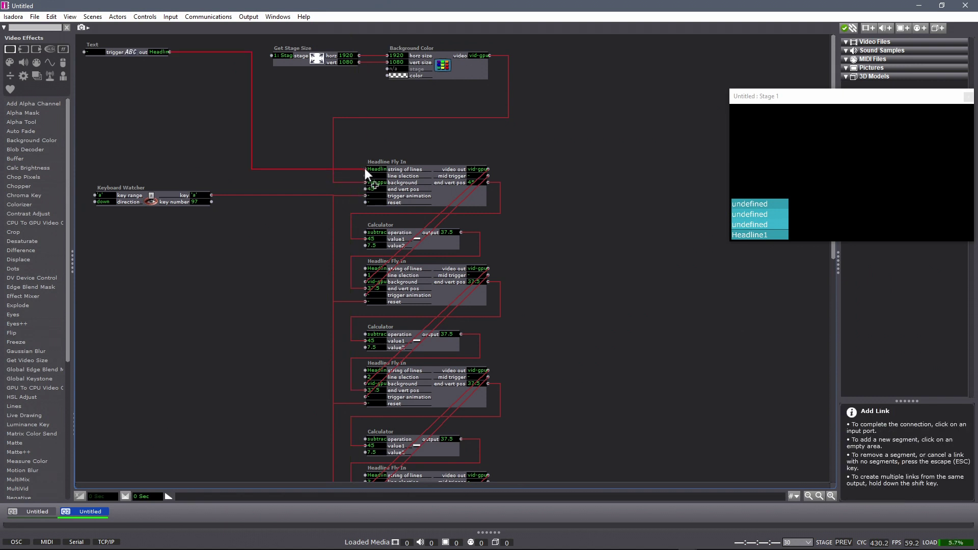
click(365, 169)
click(365, 269)
click(365, 371)
scroll(363, 369, down, 5)
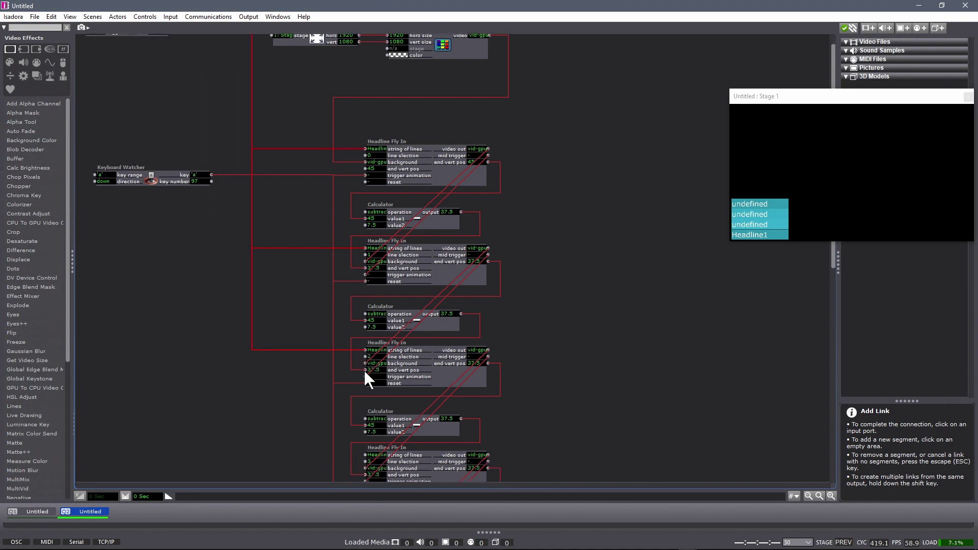
click(365, 389)
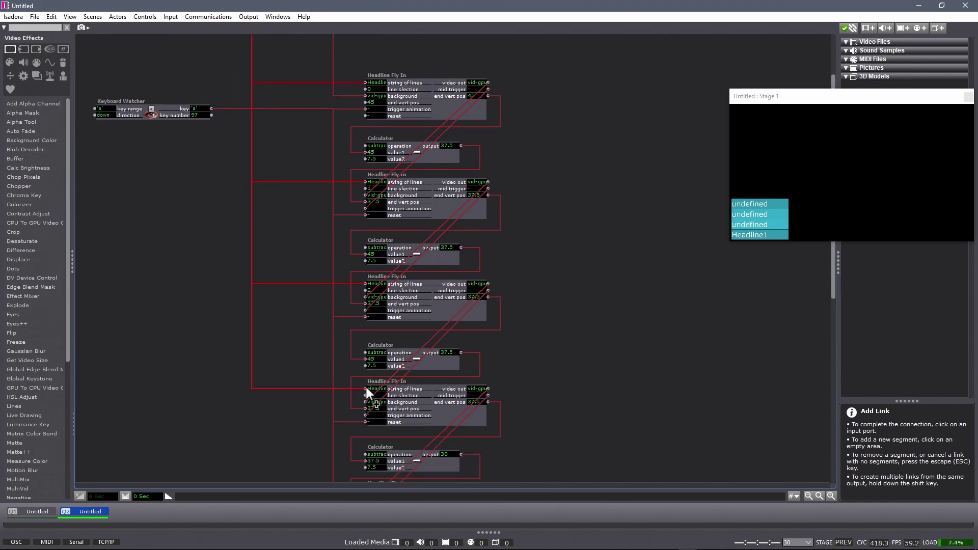
Continue the text link to the string of lines inputs of the fifth through eighth Headline Fly In actors and end the linking.
scroll(362, 384, down, 1)
scroll(358, 377, down, 2)
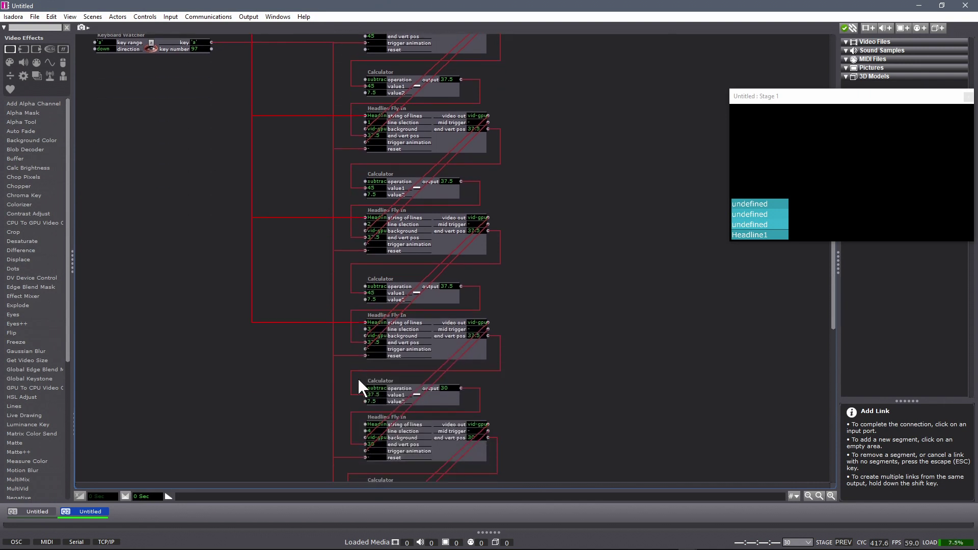
click(365, 424)
scroll(327, 378, down, 4)
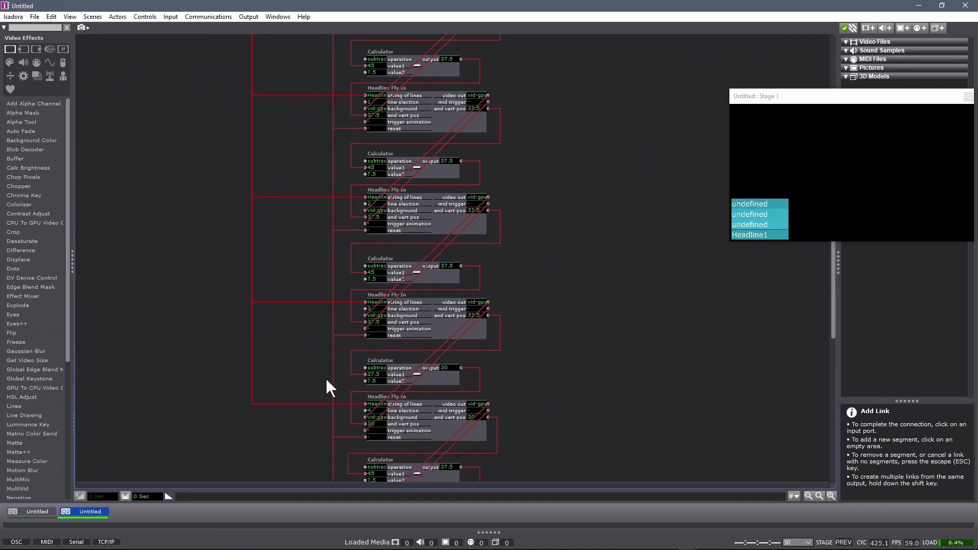
scroll(330, 380, down, 3)
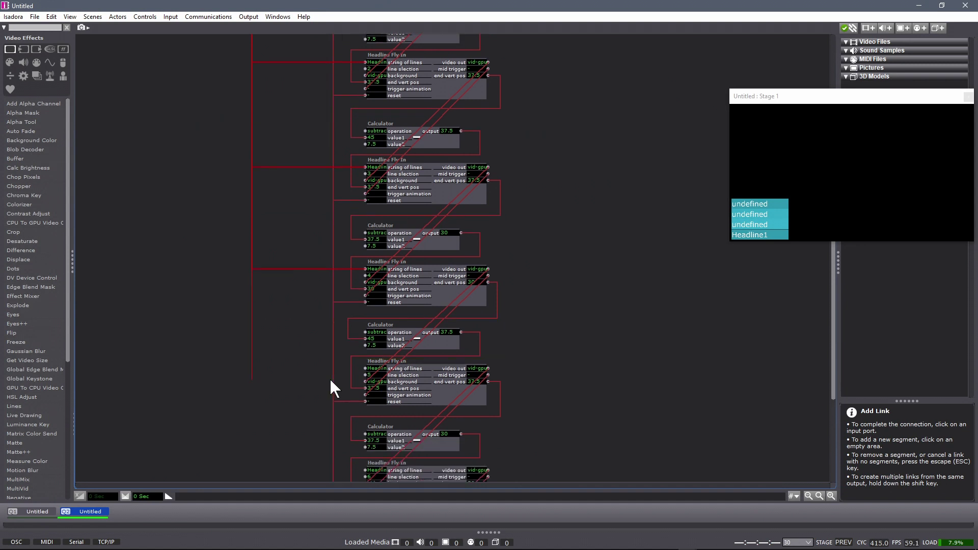
click(366, 369)
scroll(317, 392, down, 4)
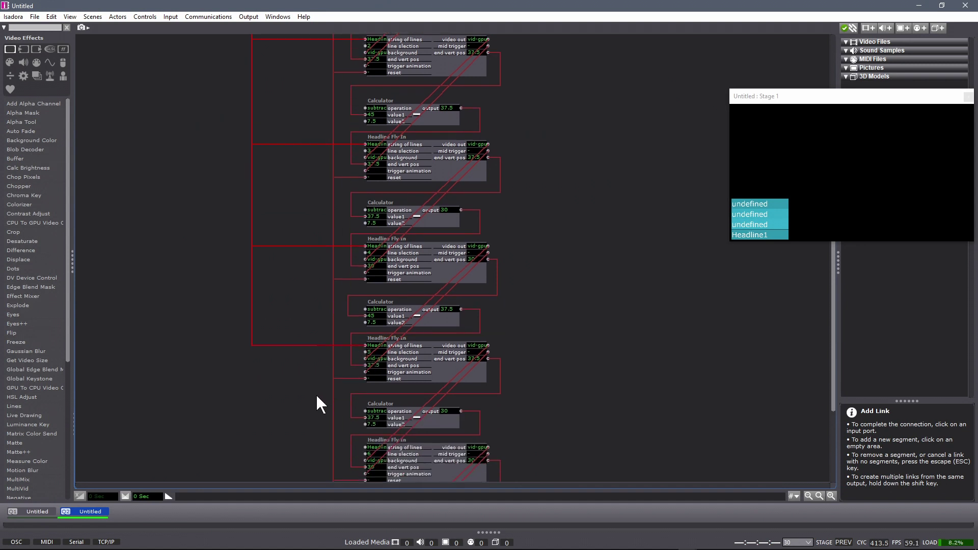
click(366, 386)
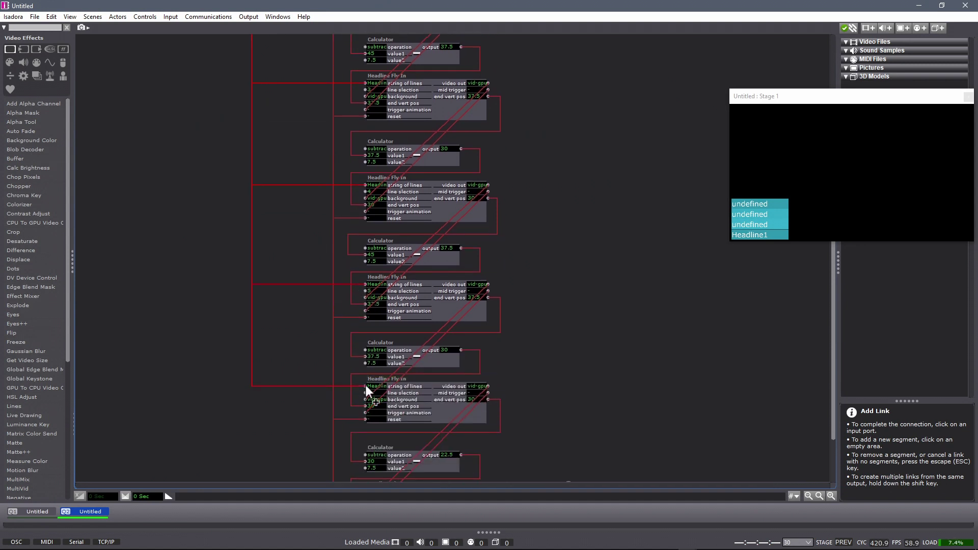
scroll(318, 438, down, 3)
scroll(316, 435, down, 1)
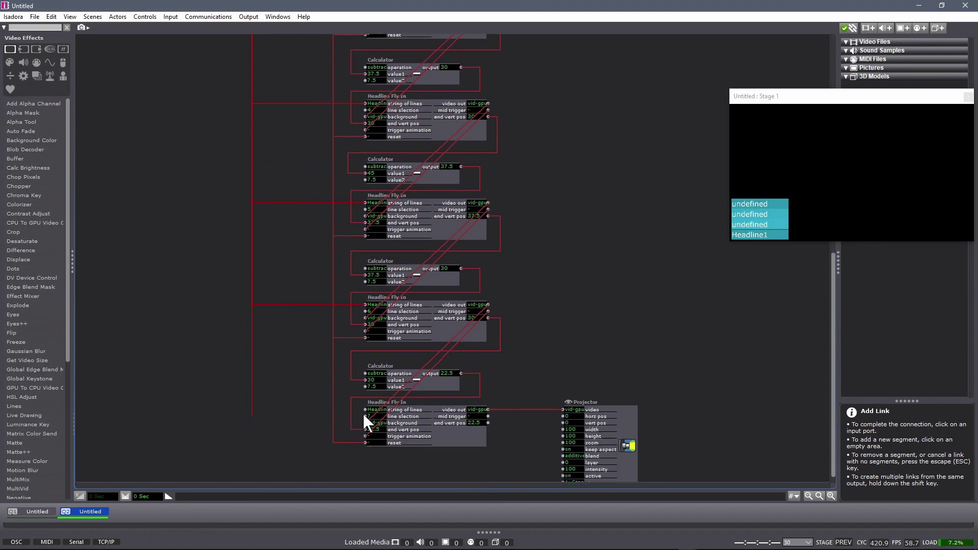
click(365, 410)
right_click(220, 426)
click(175, 398)
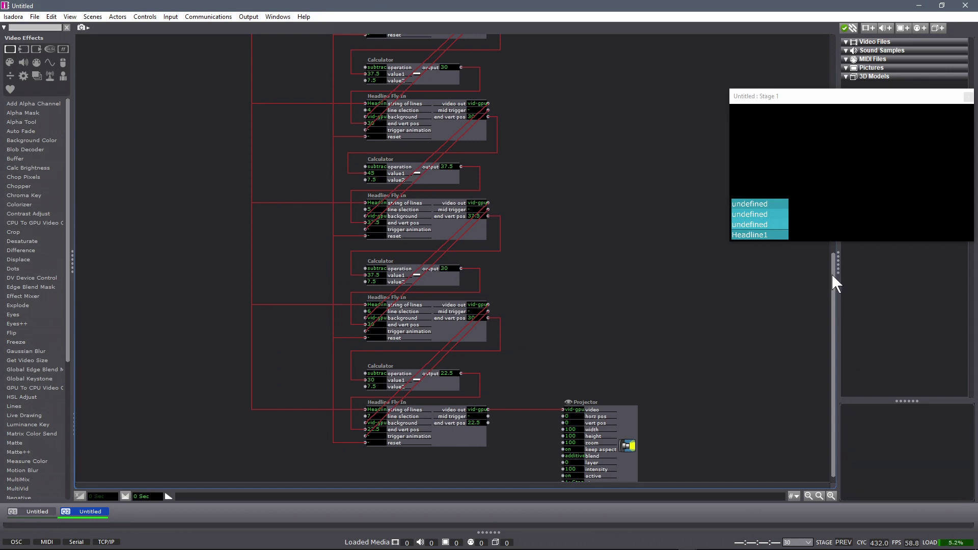
Trigger the Text actor to resend the headlines, then fire the chain's reset and reactivate the second scene to test the full stack.
drag(833, 273, 650, 25)
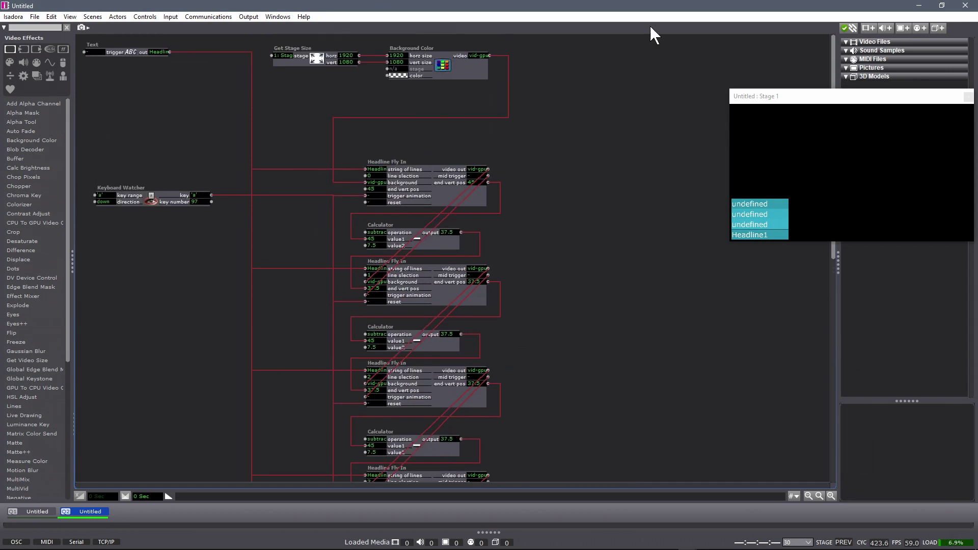
click(95, 50)
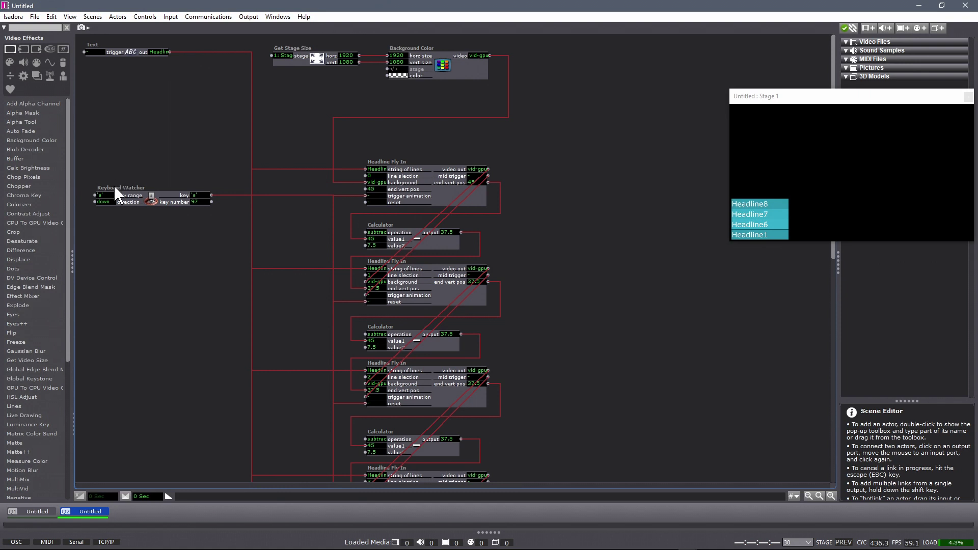
key(a)
drag(835, 246, 834, 390)
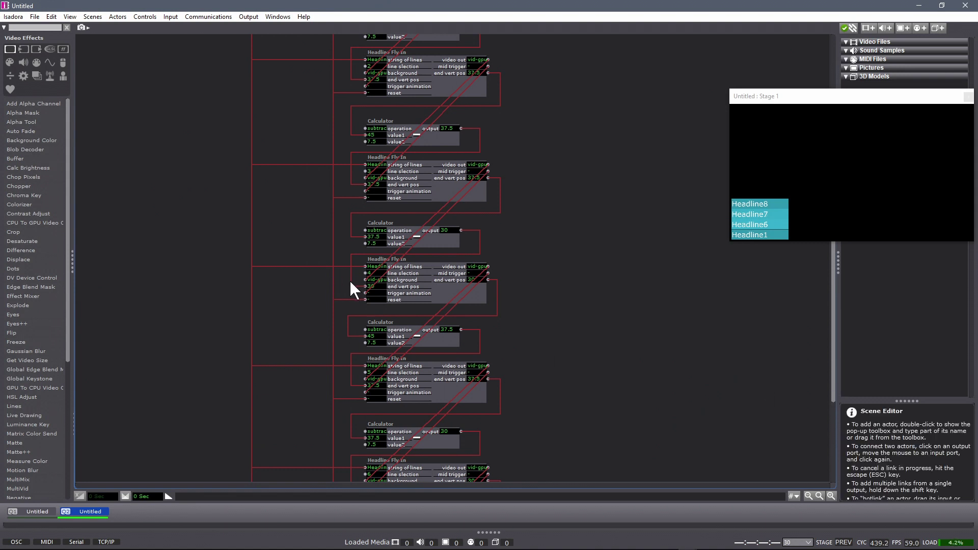
click(90, 512)
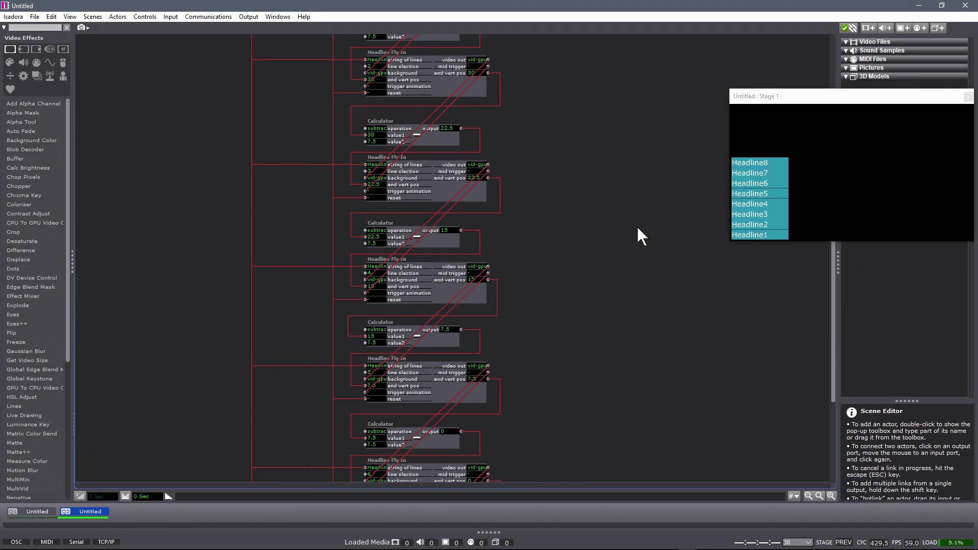
Set the default stage preview size to 100% of actual in Stage Setup and reposition the preview window beside the actor chain.
key(ctrl+shift+s)
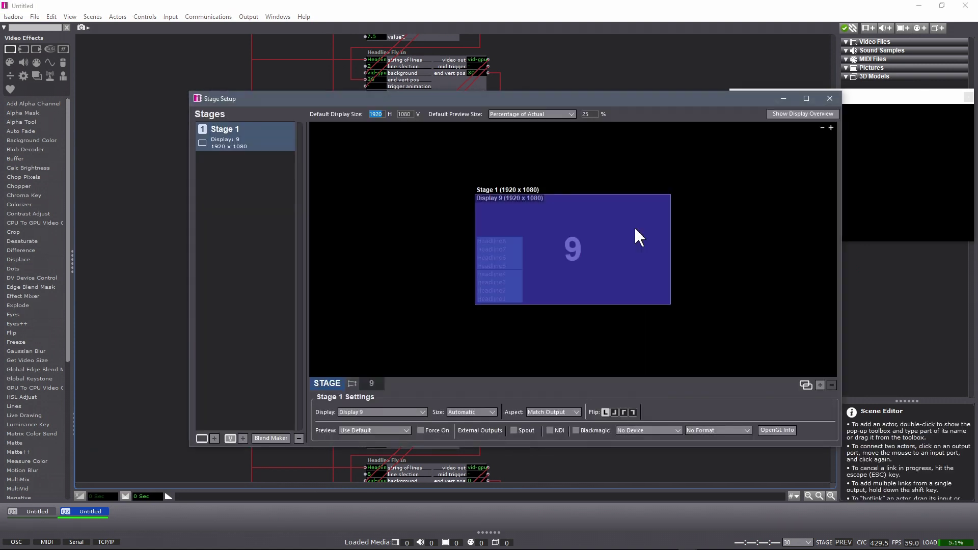
text(100)
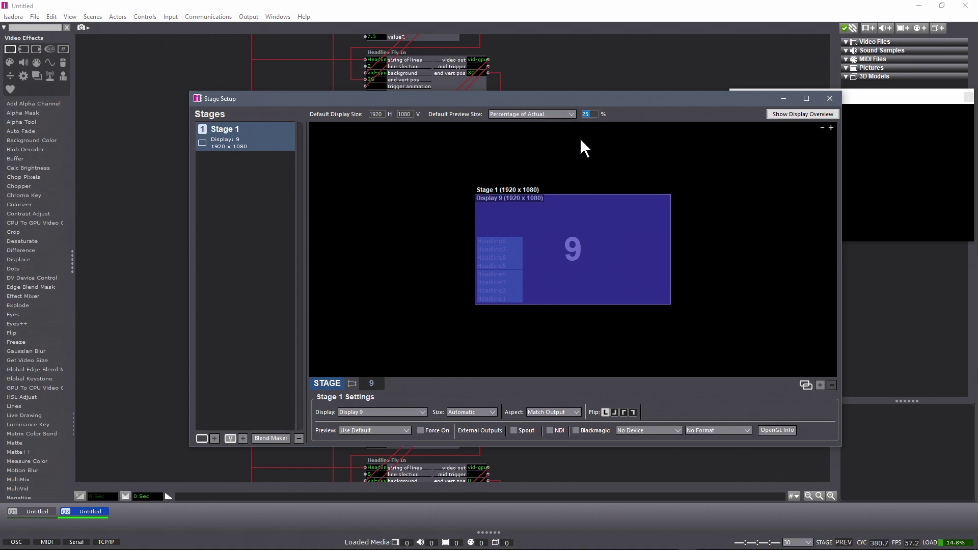
key(Return)
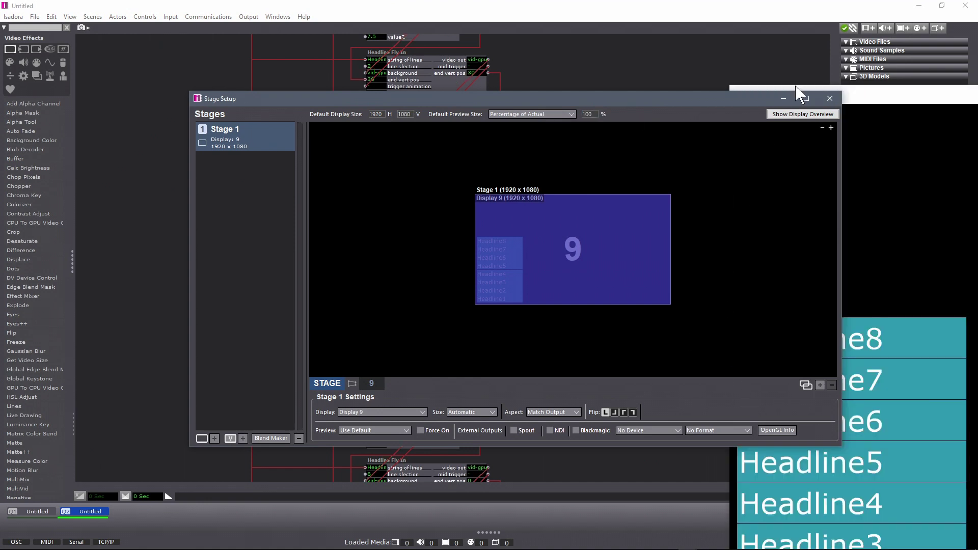
click(830, 98)
drag(829, 94, 762, 10)
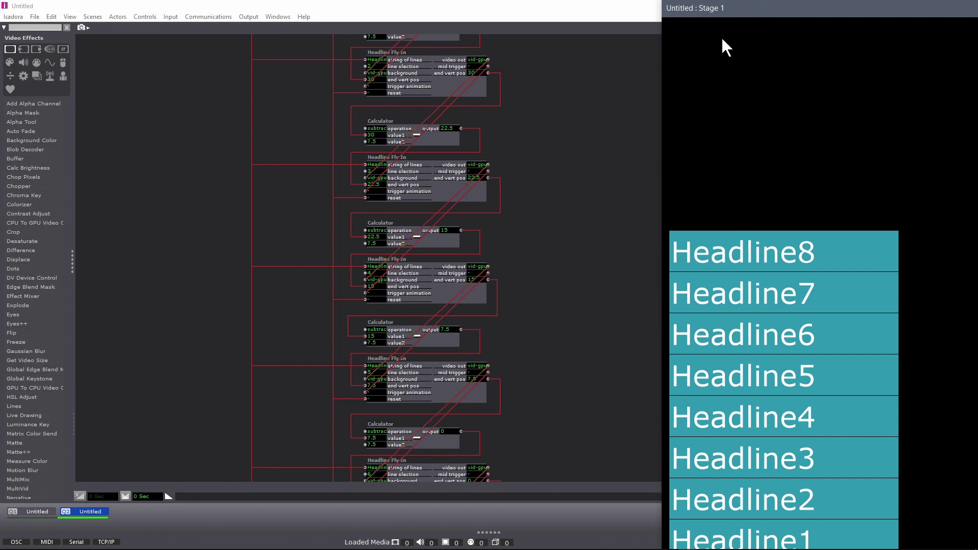
Inside the third Headline Fly In actor, make the Text Draw background color fully transparent.
click(597, 113)
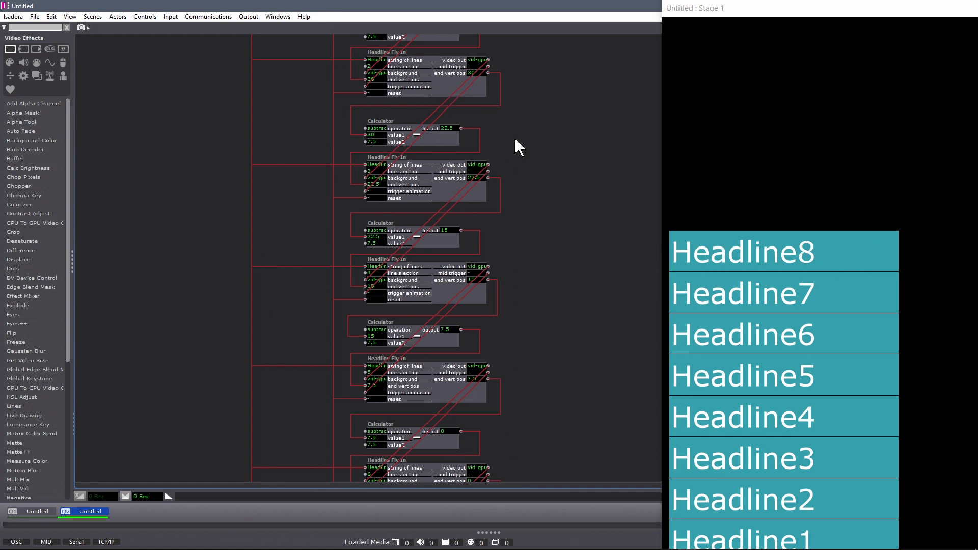
double_click(442, 83)
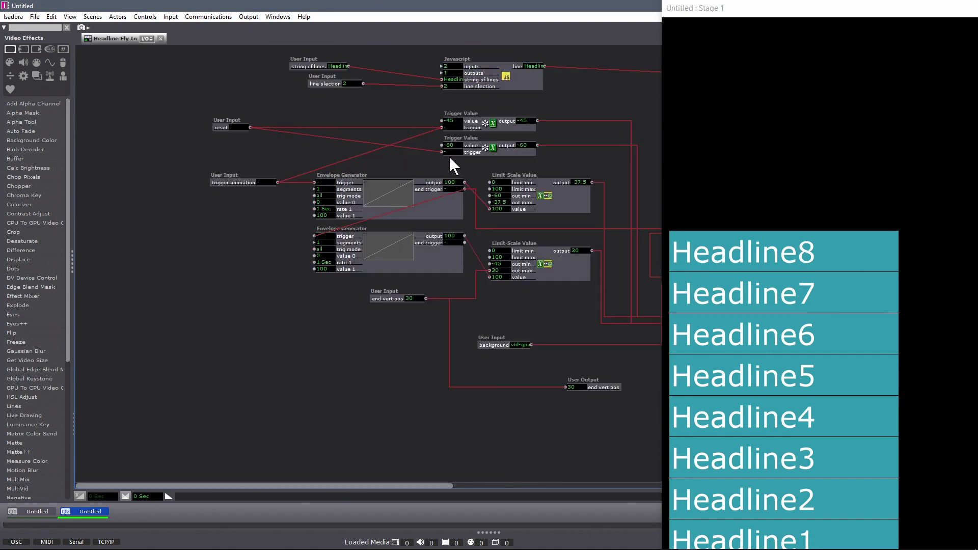
drag(417, 484, 657, 490)
click(616, 205)
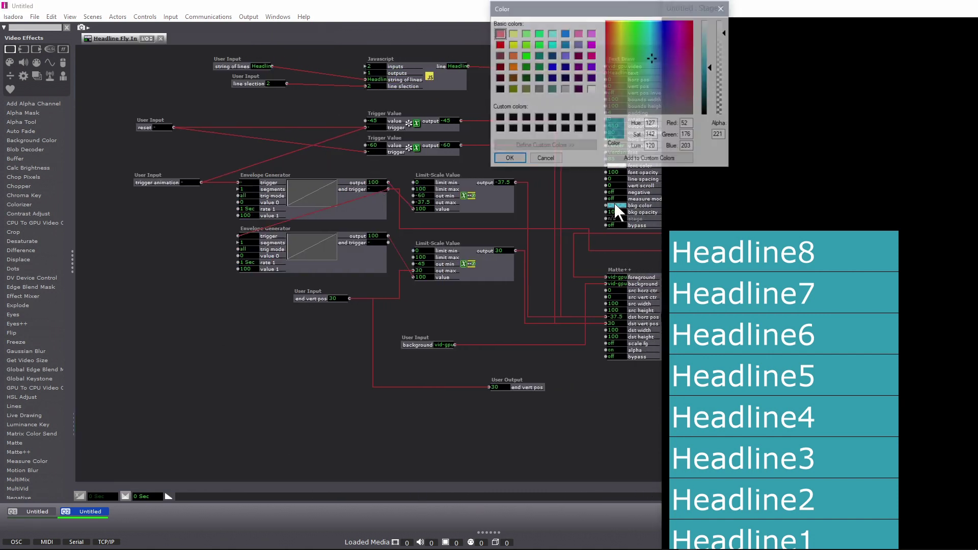
drag(727, 37, 732, 130)
click(508, 159)
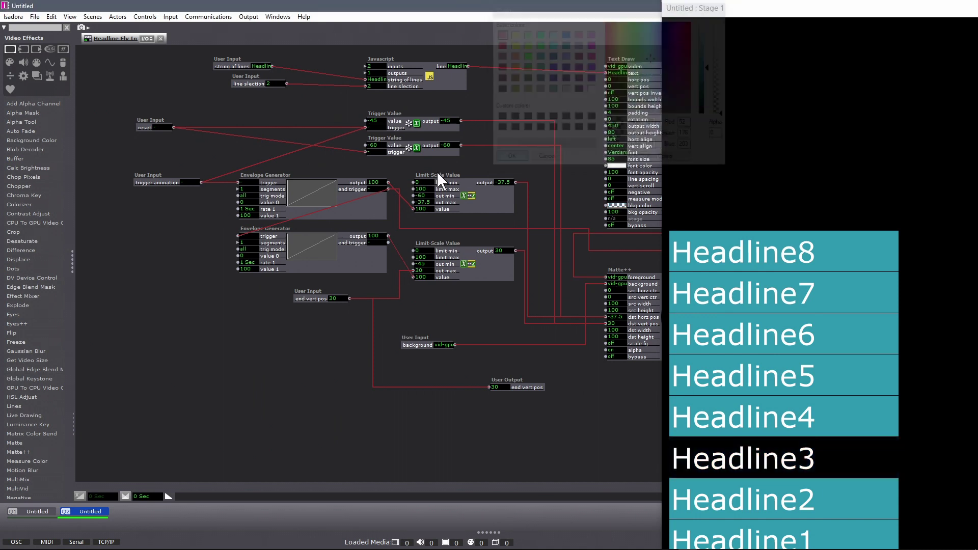
Close the Headline Fly In editor, saving the change and updating all instances of the User Actor.
click(161, 38)
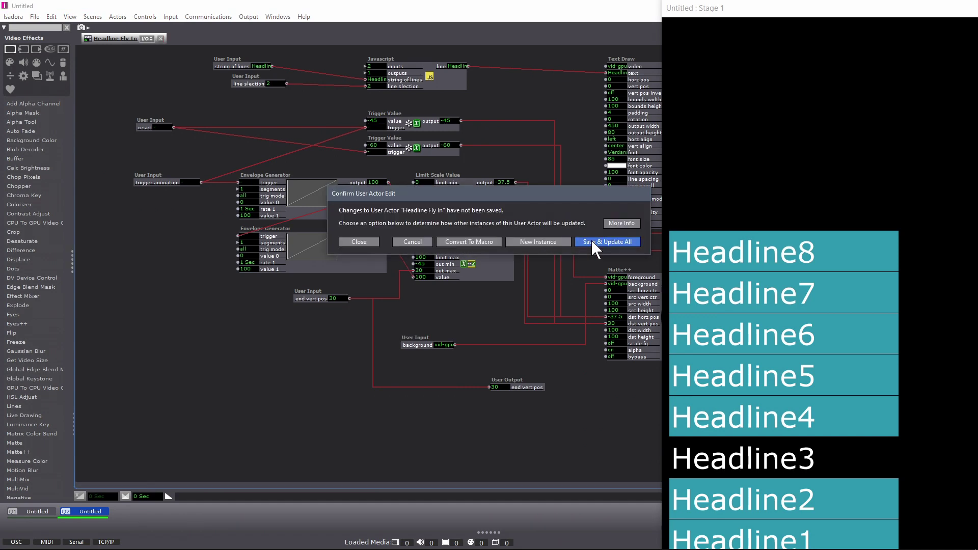
click(591, 240)
click(173, 214)
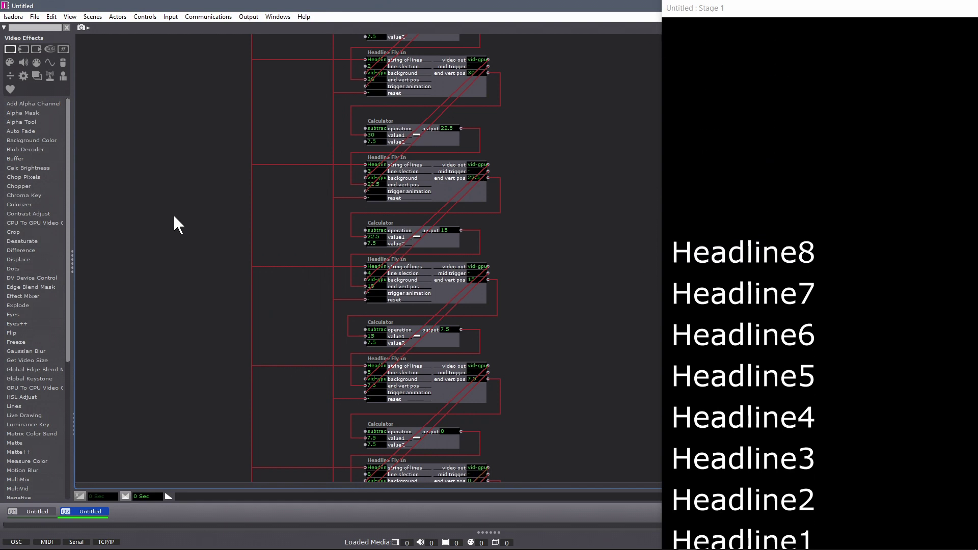
Hide the stage preview and paste the copied scene after the second scene in the scene list.
key(ctrl+g)
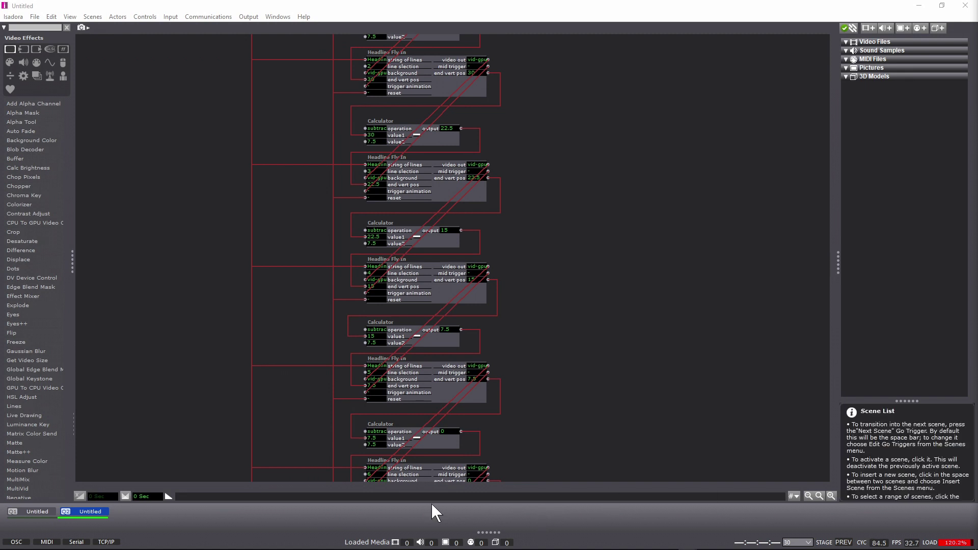
click(141, 511)
right_click(142, 510)
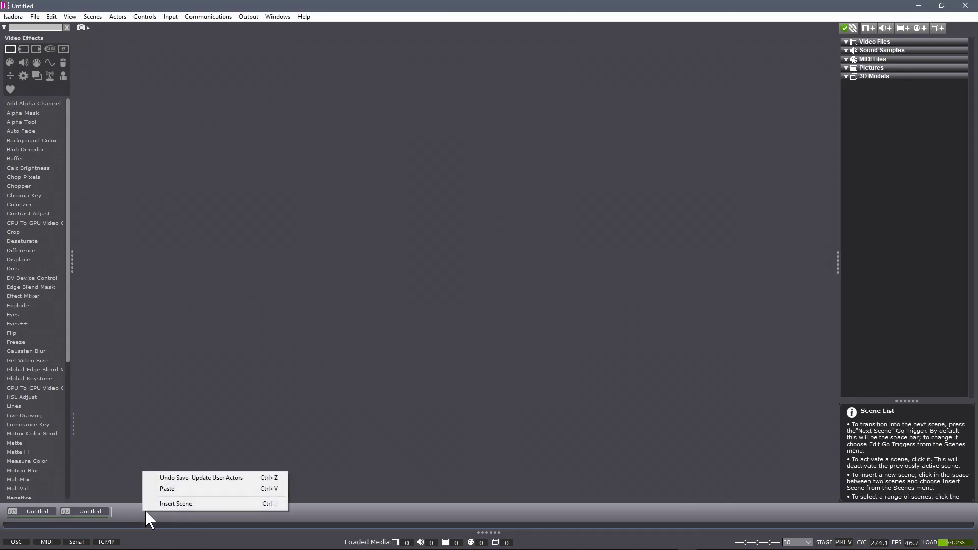
click(157, 491)
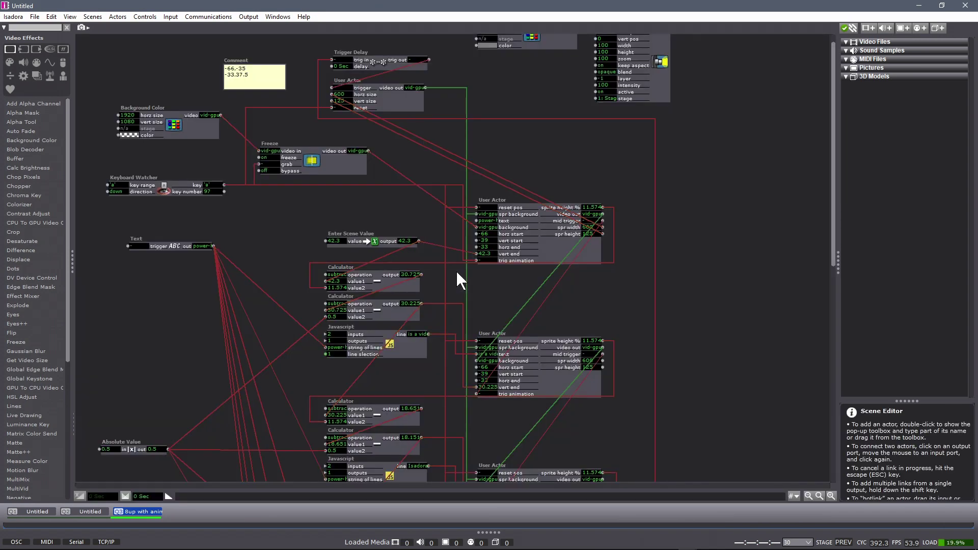
Look over the chain of User Actors, Calculators and Javascript actors in the pasted scene.
drag(834, 112, 839, 176)
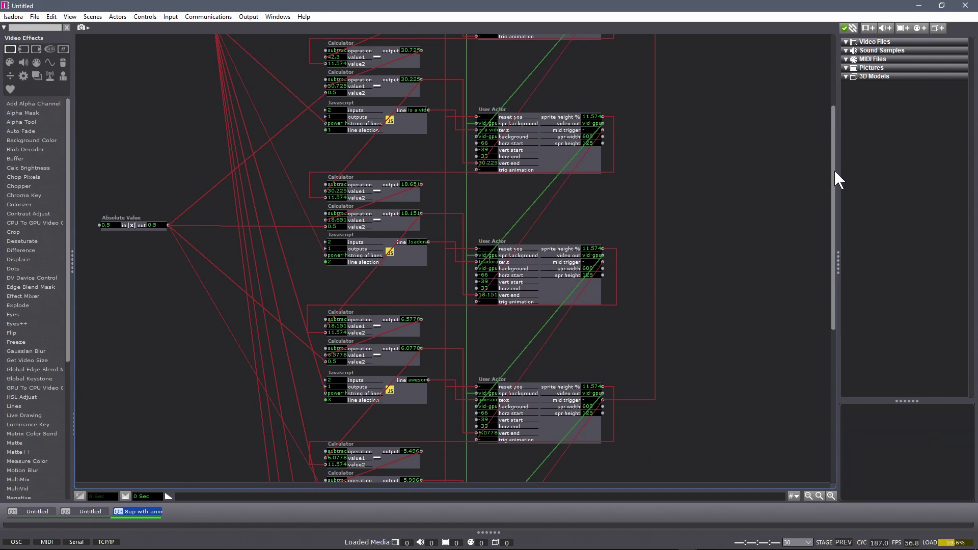
scroll(835, 179, down, 2)
scroll(830, 134, up, 4)
drag(832, 136, 828, 80)
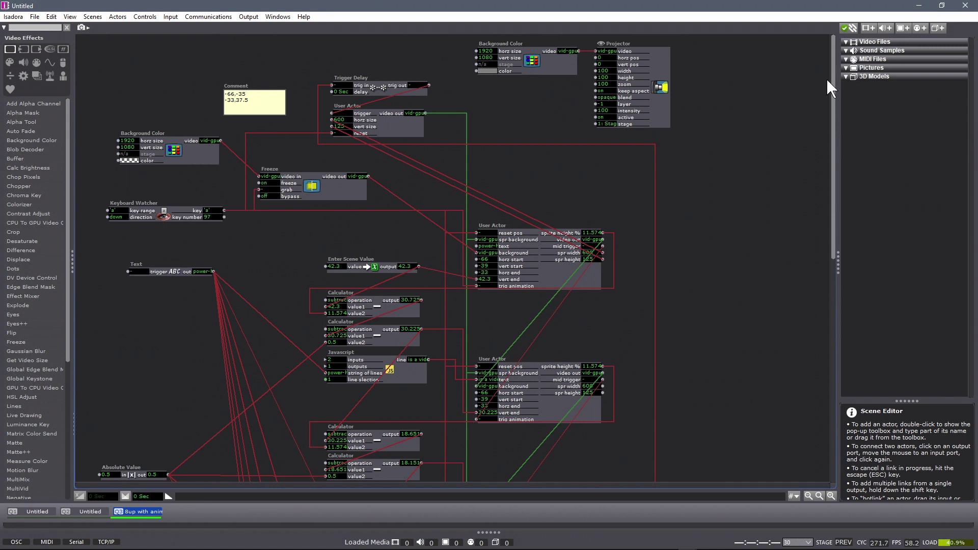
scroll(825, 110, down, 3)
Open the first User Actor in the pasted scene's chain and examine its Curvature, Limit-Scale Value and Matte actors.
click(541, 200)
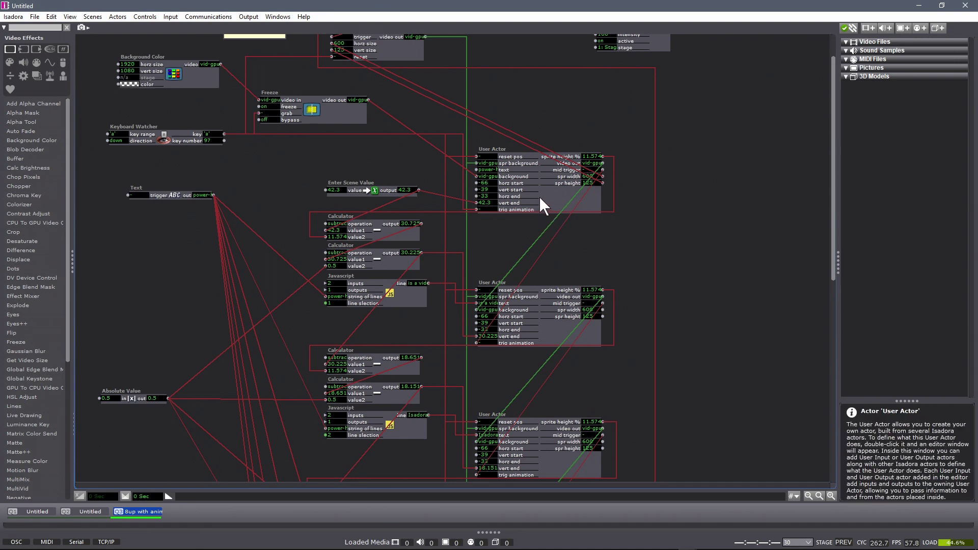
double_click(540, 199)
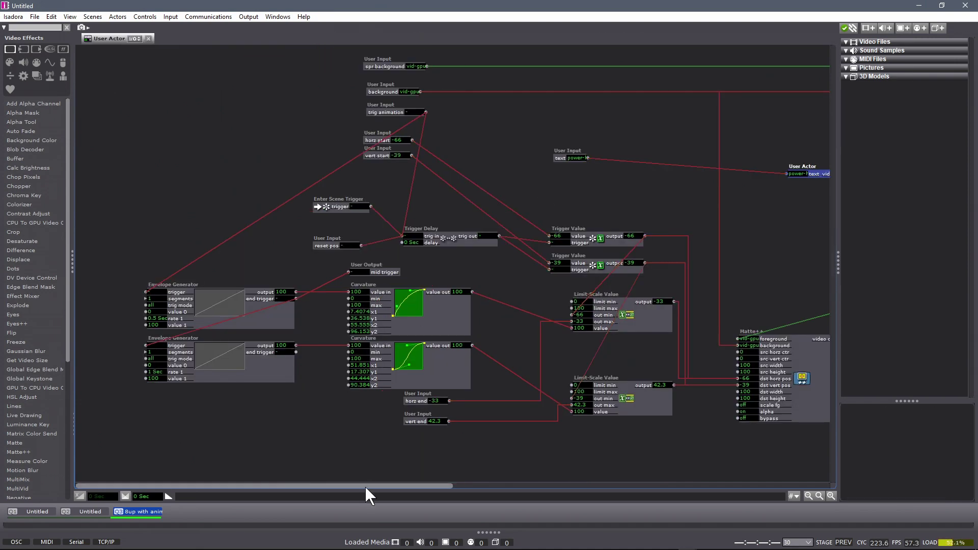
scroll(365, 488, right, 2)
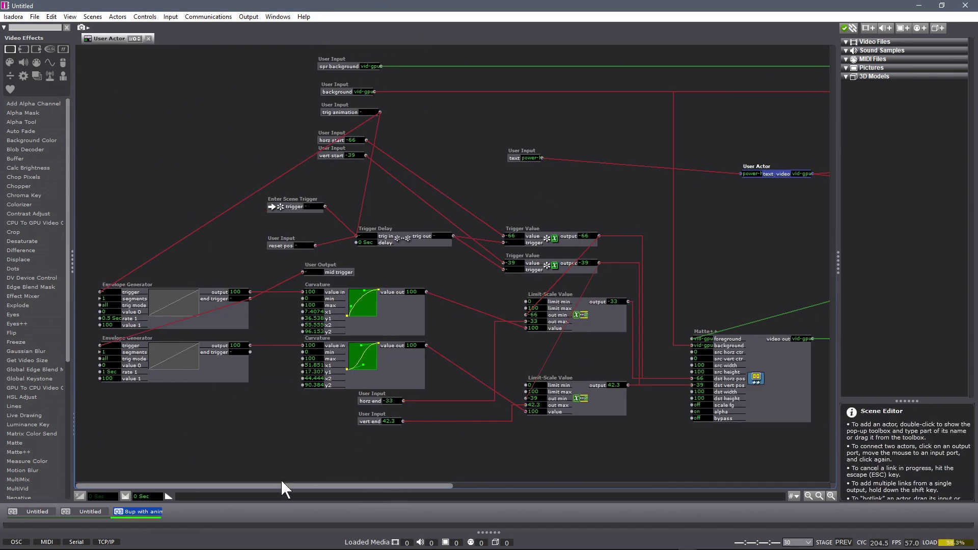
mouse_move(279, 484)
mouse_down()
mouse_move(332, 489)
mouse_move(289, 488)
mouse_up()
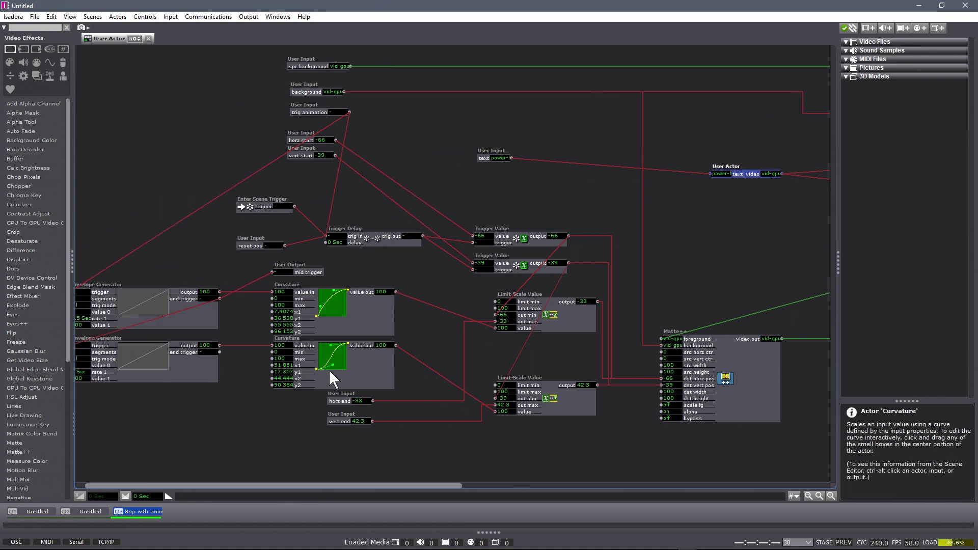
drag(319, 488, 594, 487)
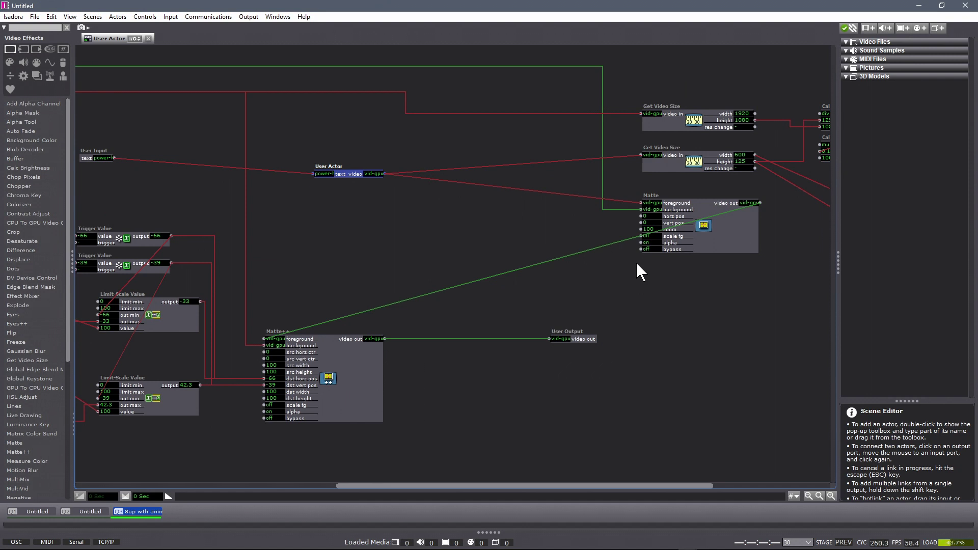
Close the open User Actor and examine the Envelope Generator, Shapes, Dots and Freeze actors inside the User Actor below Trigger Delay.
click(148, 38)
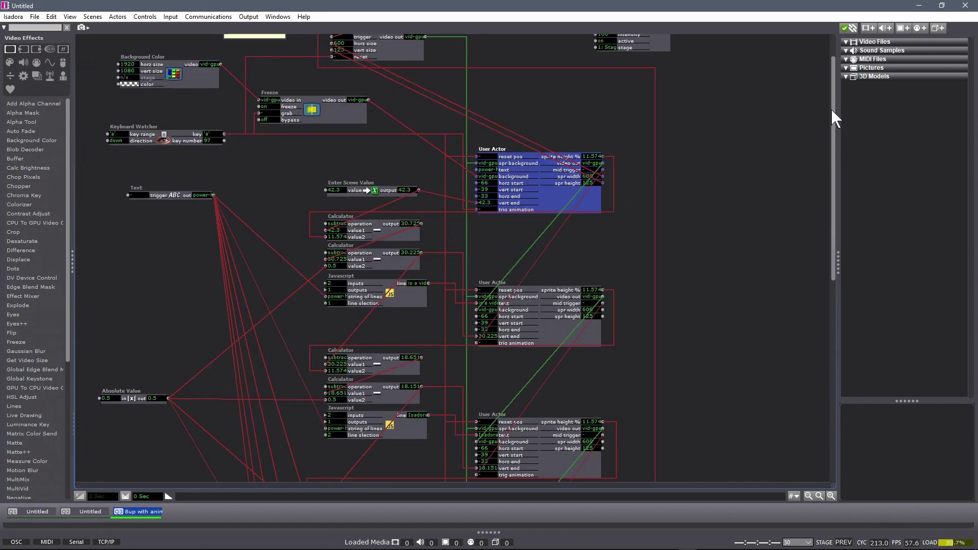
drag(831, 108, 830, 31)
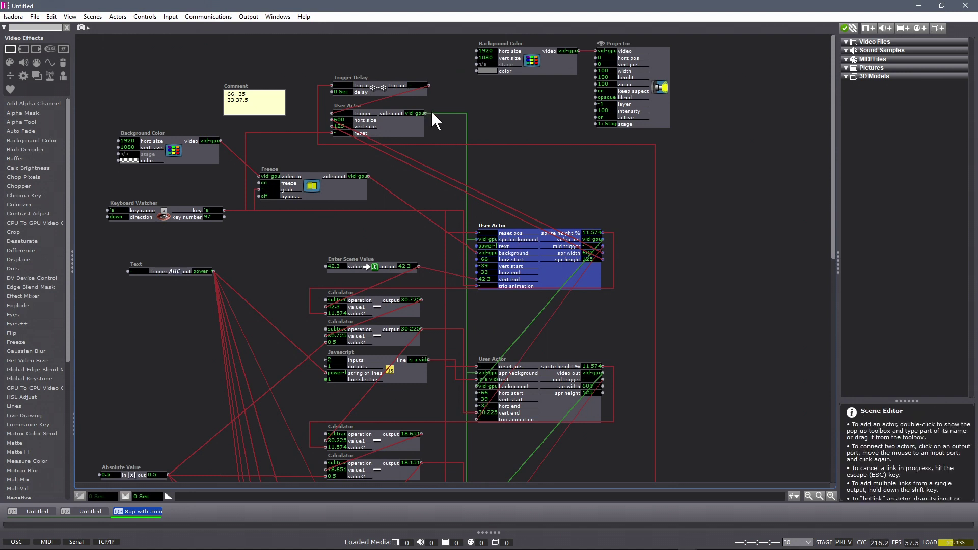
mouse_move(431, 110)
double_click(388, 131)
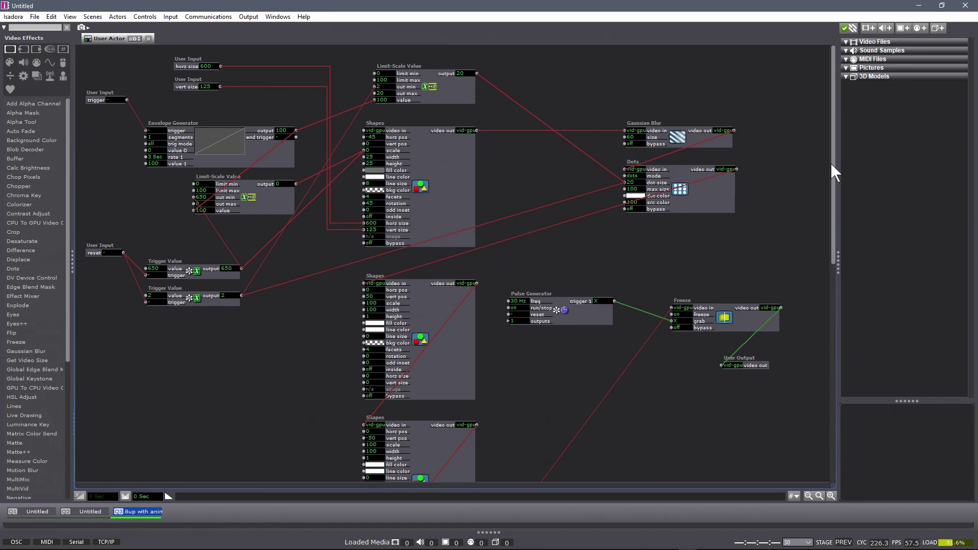
scroll(840, 283, down, 5)
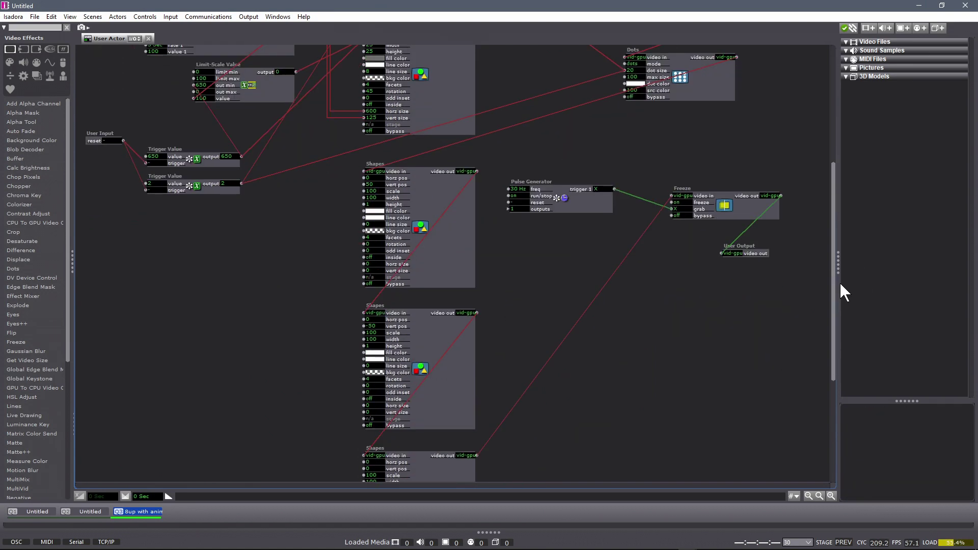
scroll(830, 212, up, 5)
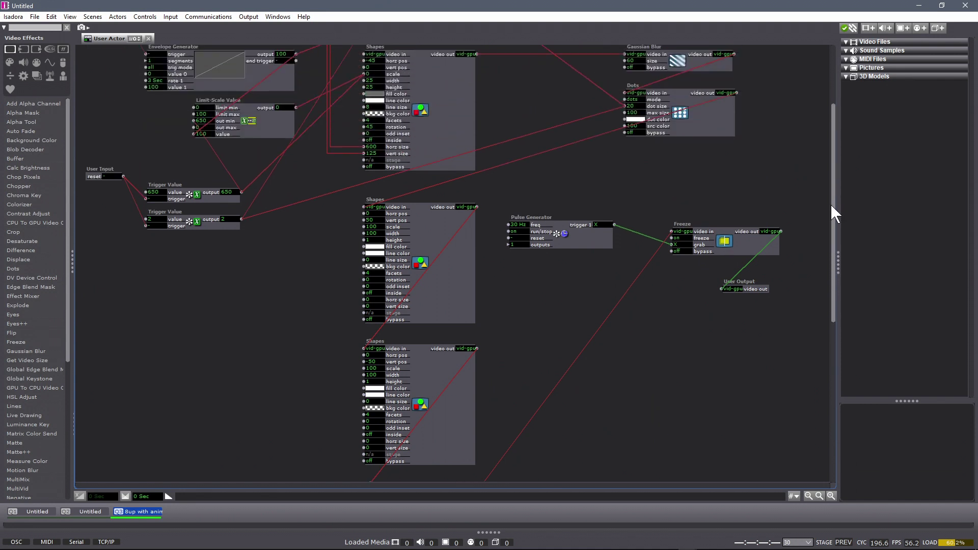
click(148, 39)
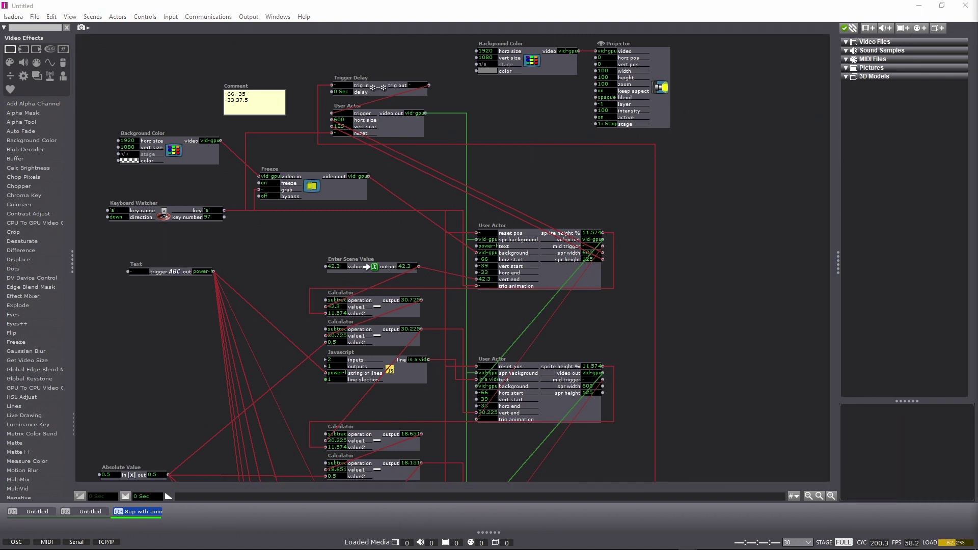
Show the stage preview beside the pasted scene's patch and play its stacked headline animation twice through the Keyboard Watcher trigger.
click(690, 397)
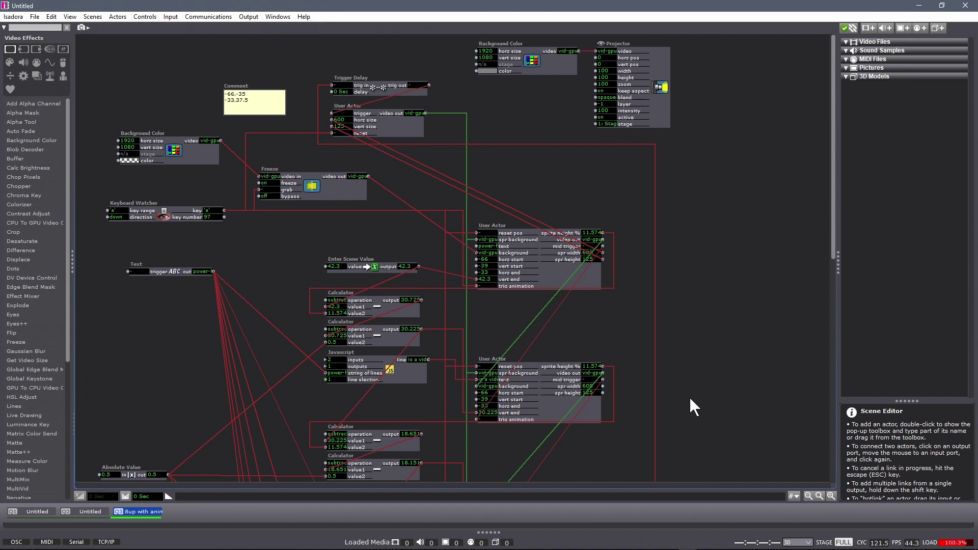
key(ctrl+g)
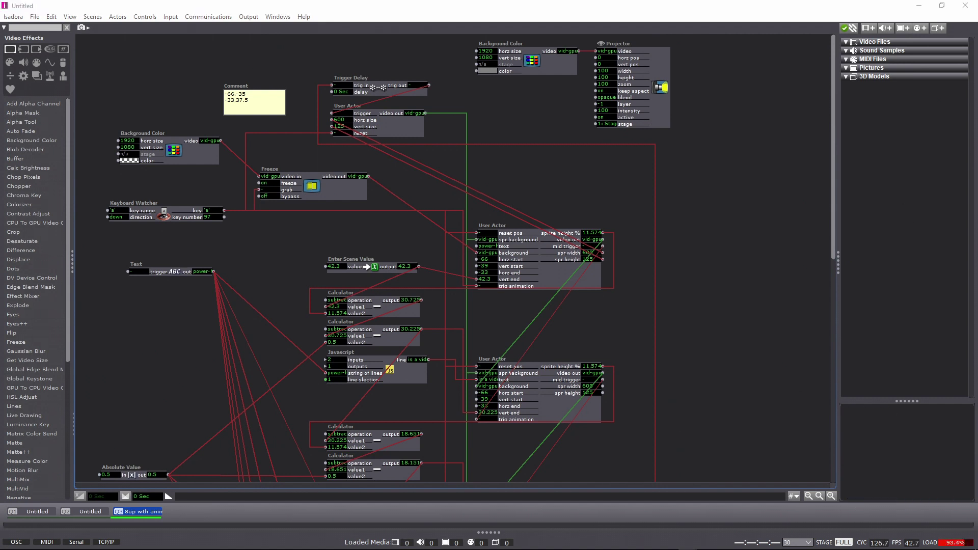
drag(919, 25, 768, 7)
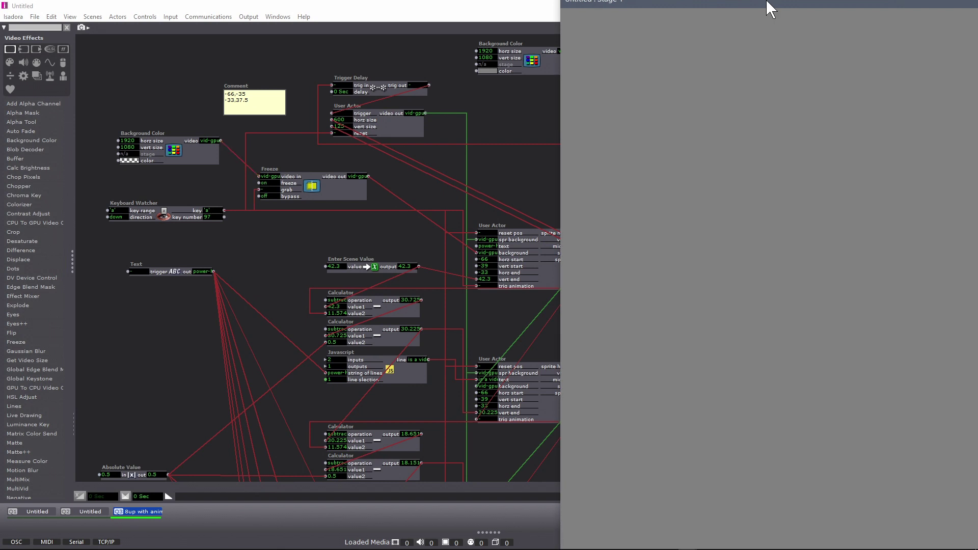
click(153, 49)
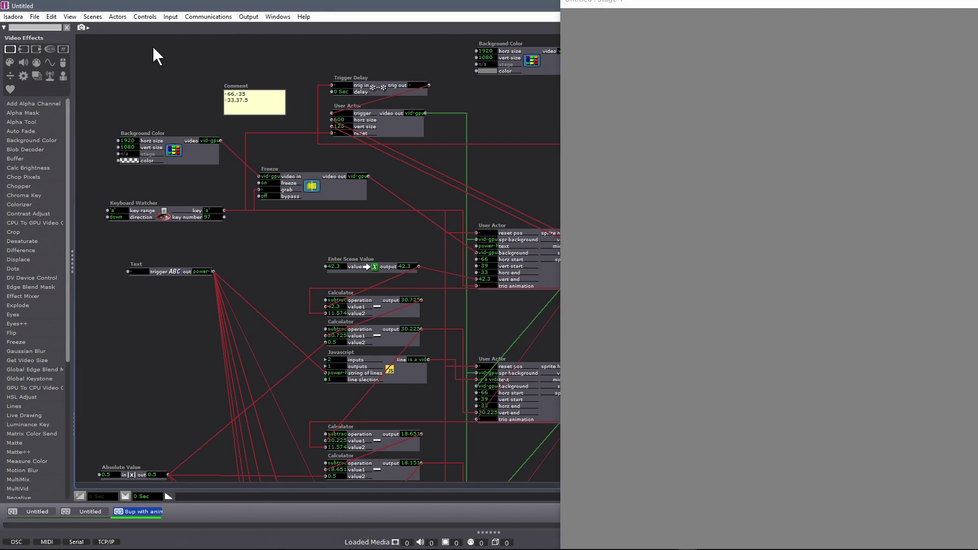
key(a)
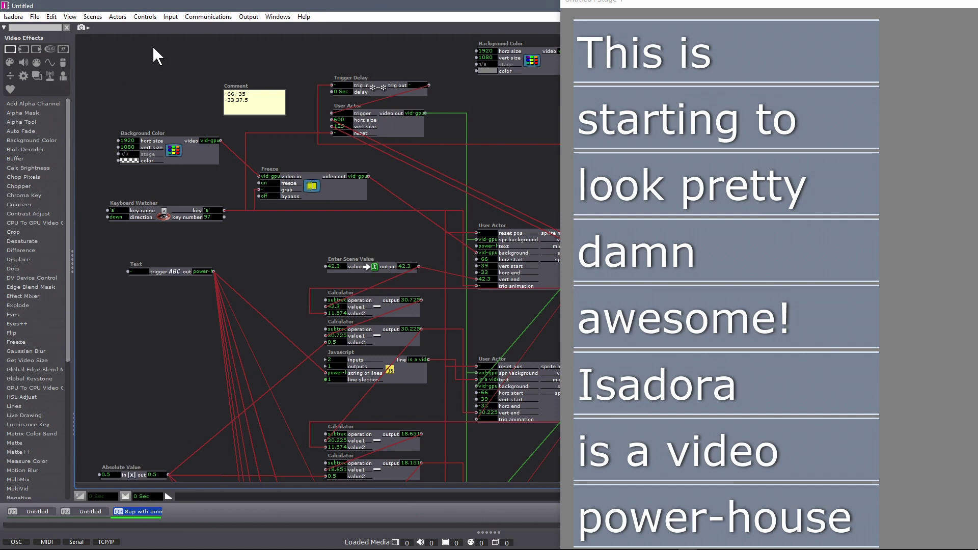
key(a)
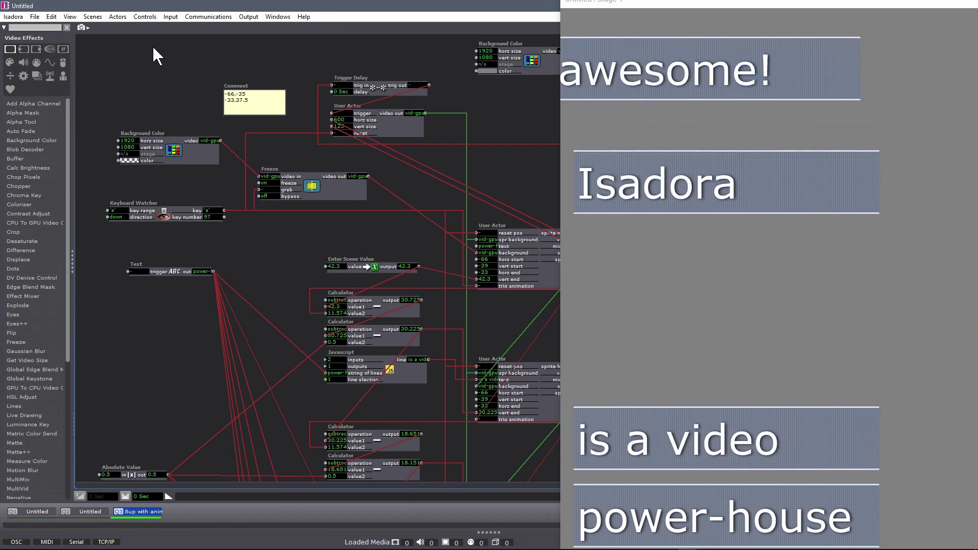